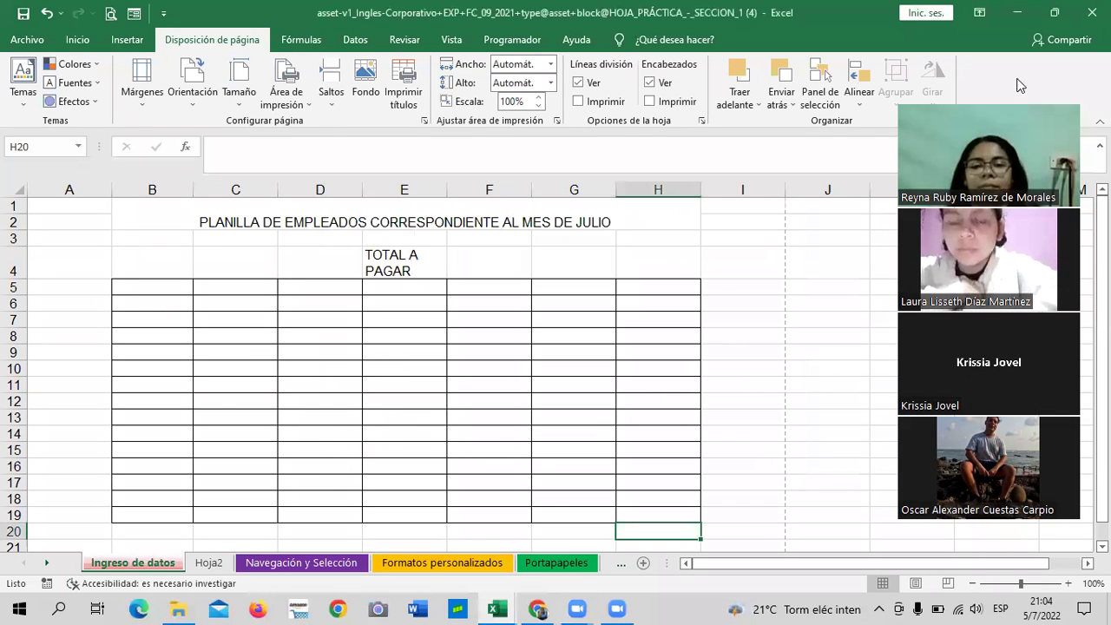
Reload the lesson 1.1 page in Chrome, check the Función SI workbook, and return to the lesson's top.
click(538, 607)
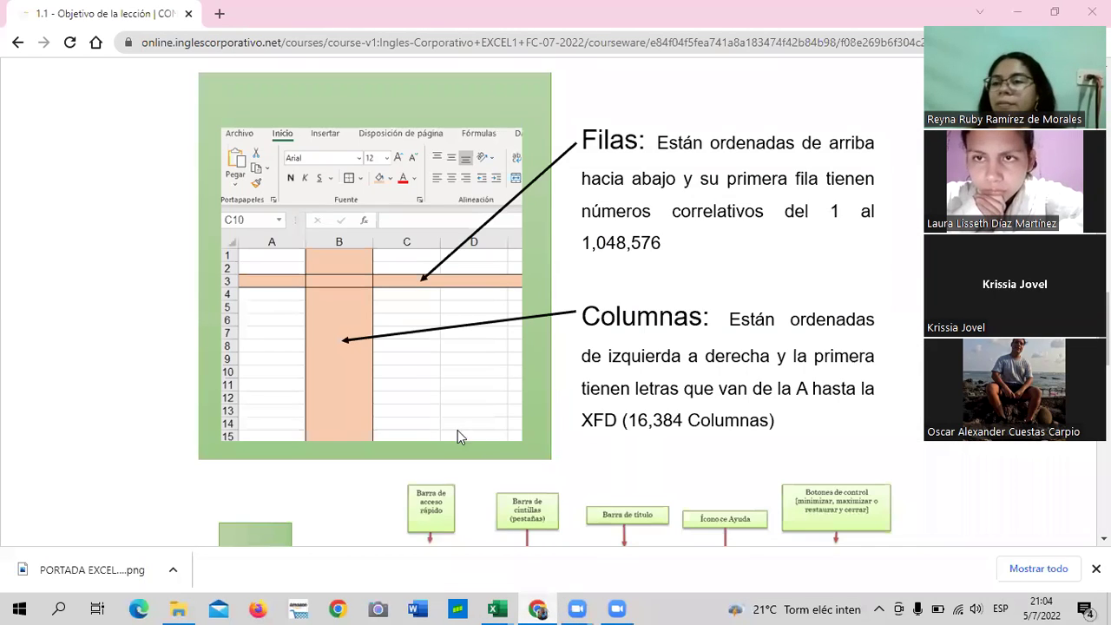
key(F5)
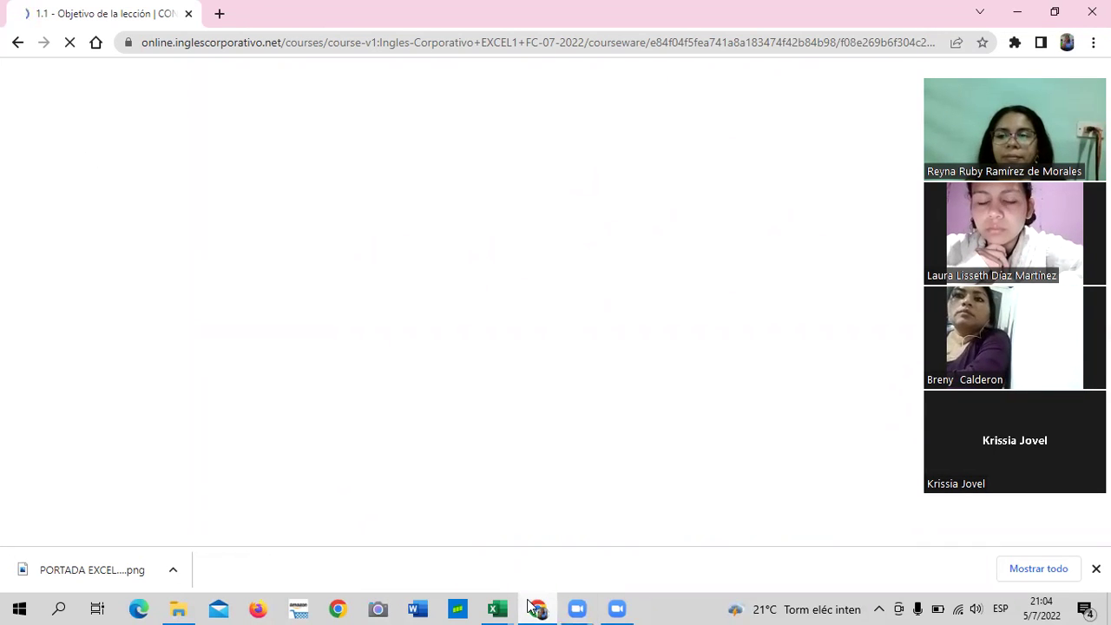
mouse_move(496, 607)
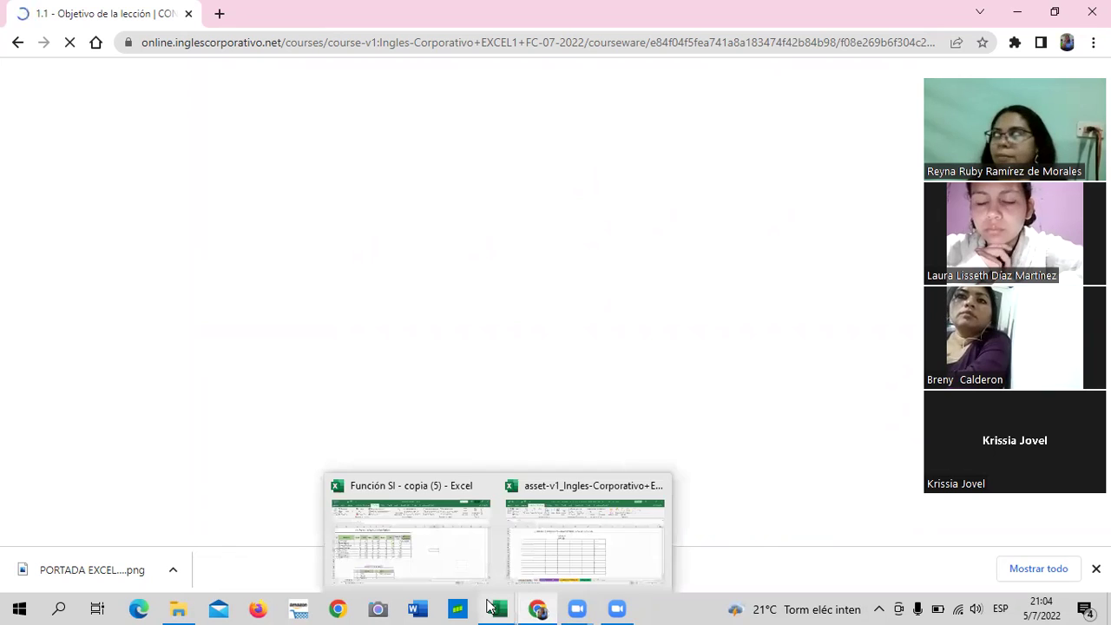
click(436, 572)
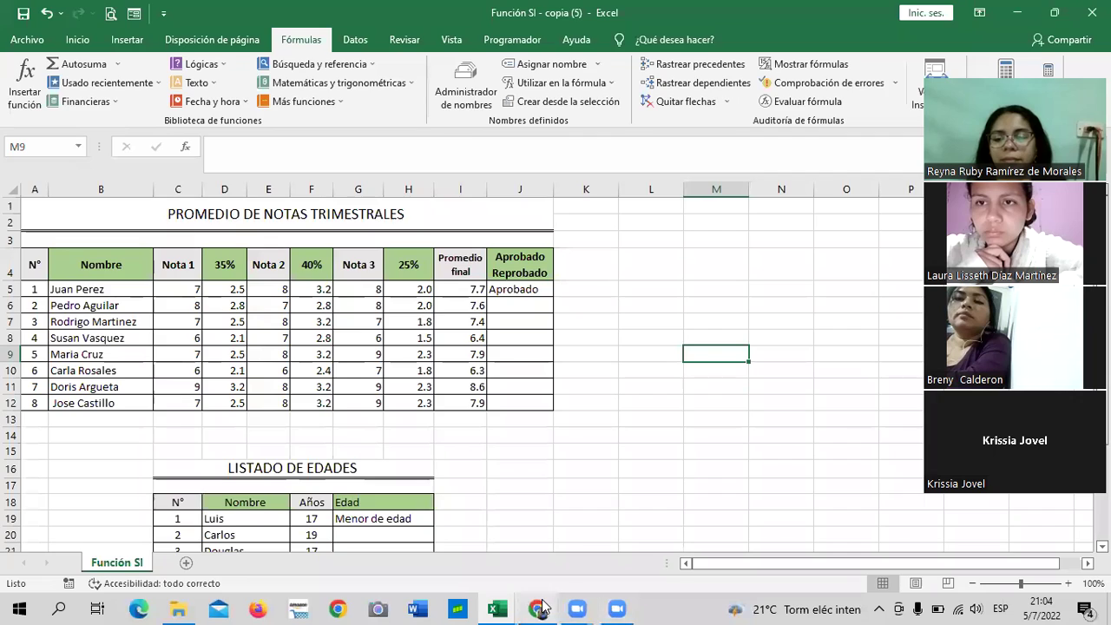
click(537, 607)
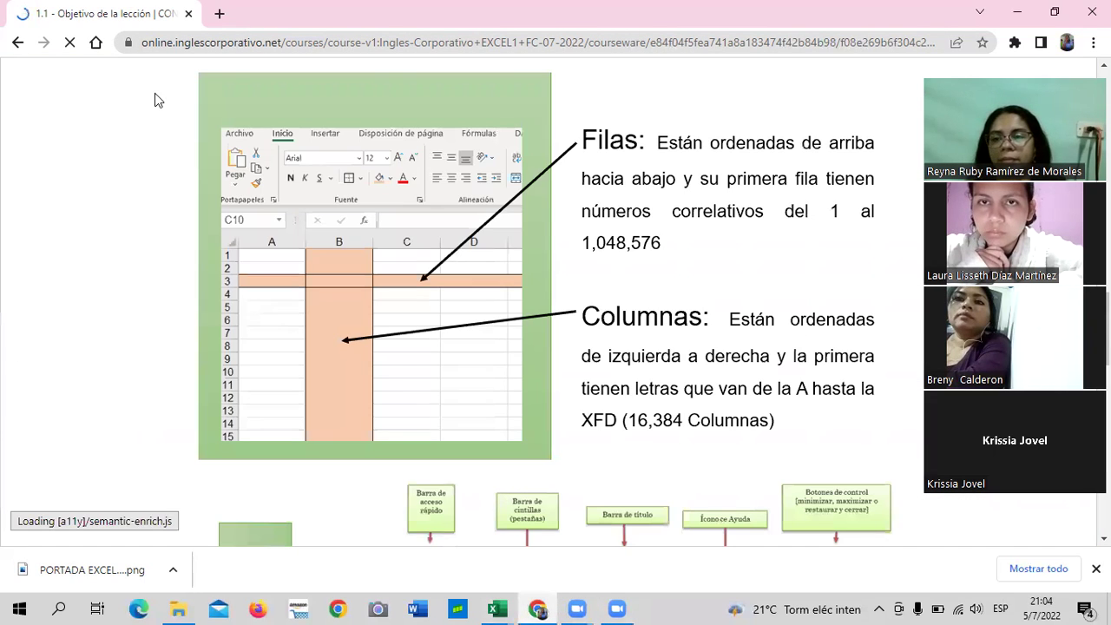
scroll(248, 258, up, 5)
scroll(431, 303, up, 5)
scroll(432, 303, up, 10)
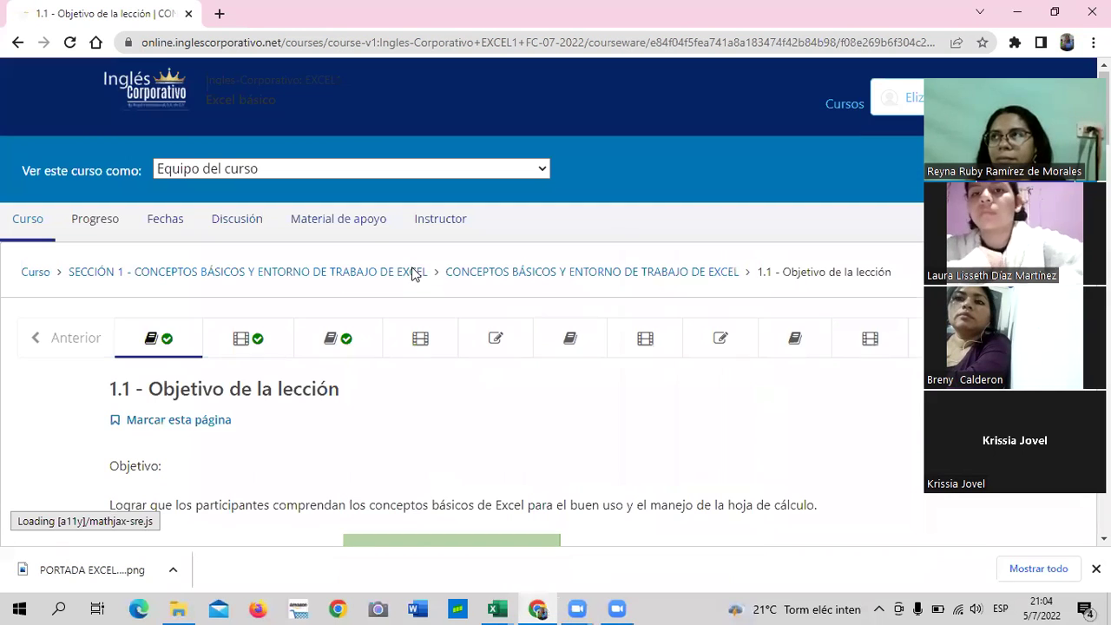
From the site home page, open Excel Intermedio's Funciones Lógicas y Condicionales unit under SECCIÓN 1.
click(165, 92)
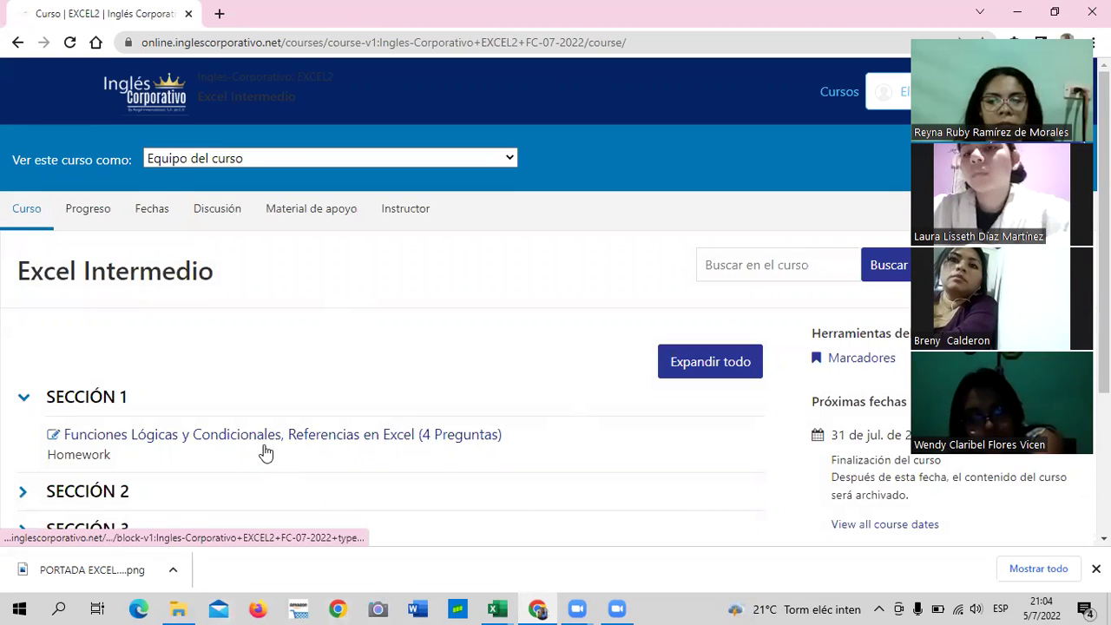
scroll(385, 454, down, 5)
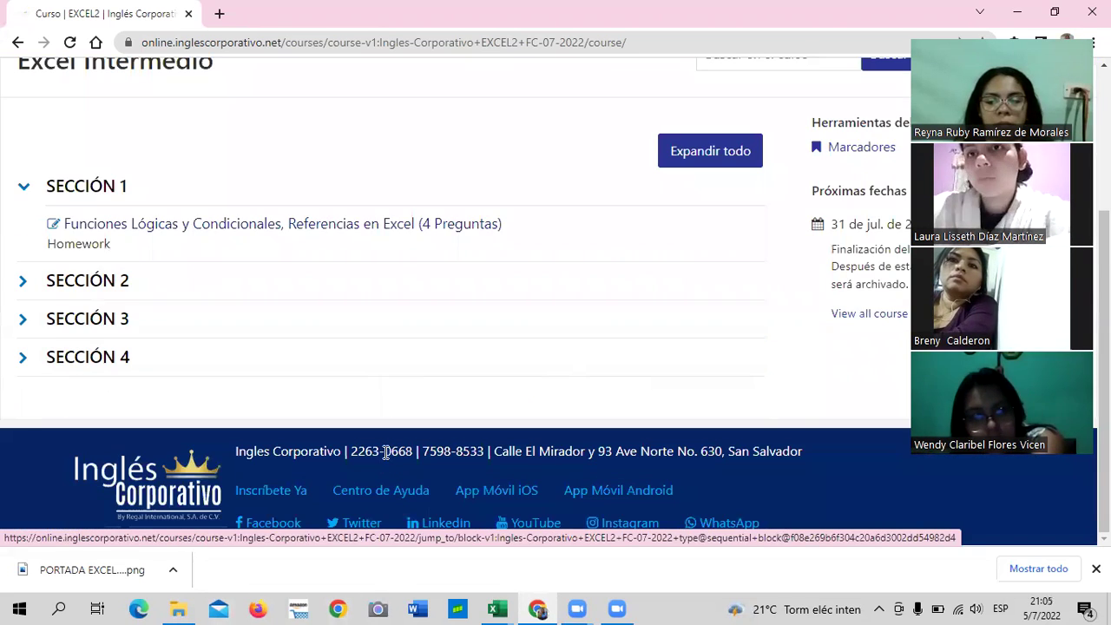
scroll(387, 455, up, 5)
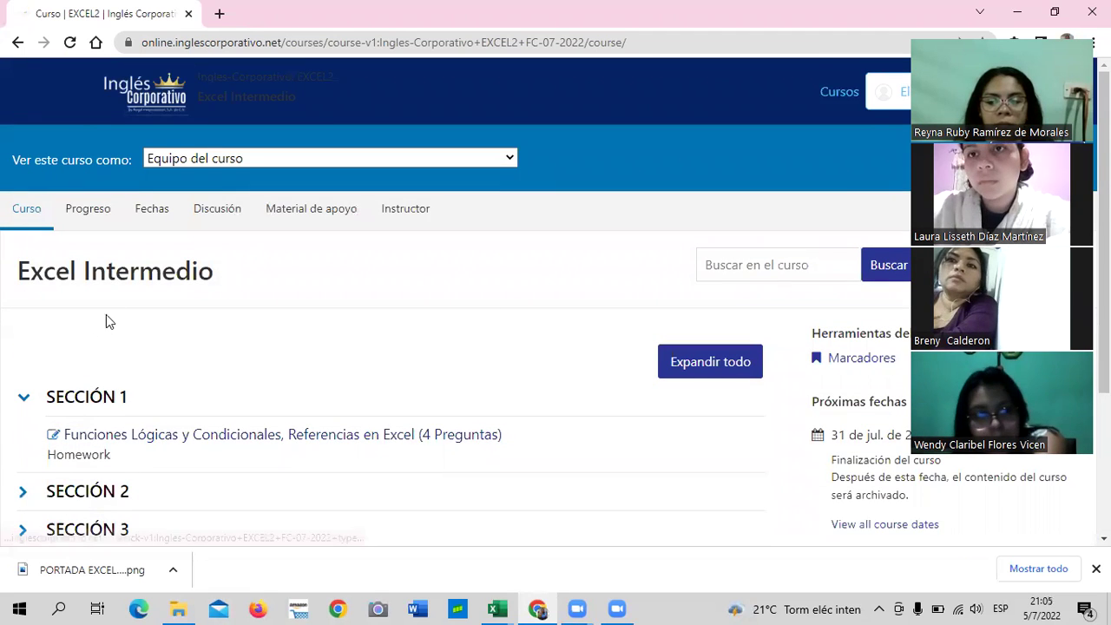
scroll(173, 369, down, 4)
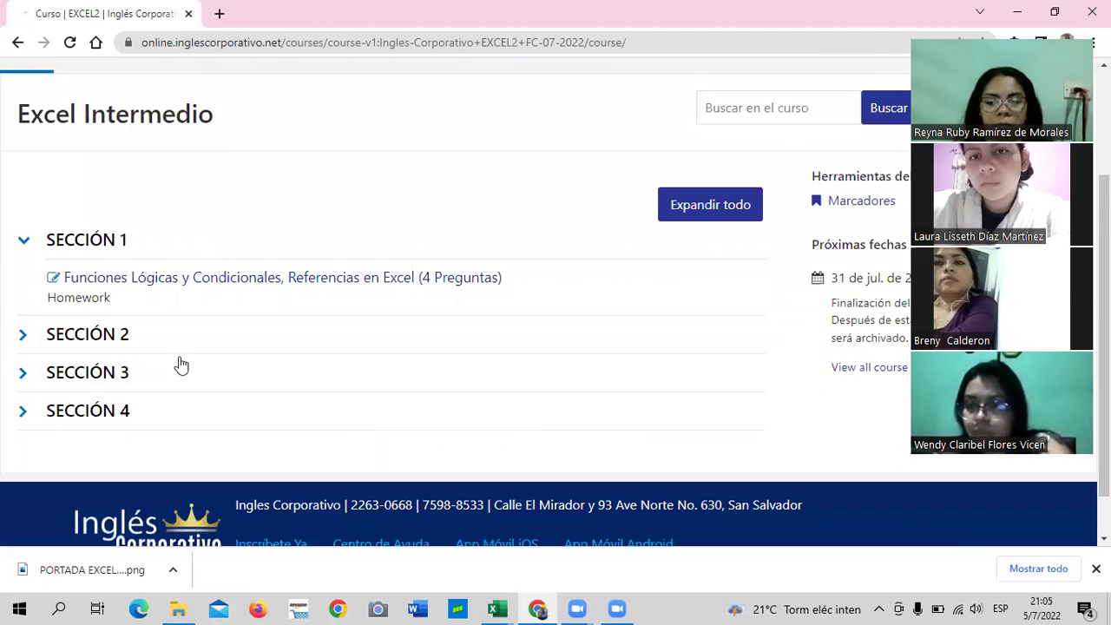
click(27, 234)
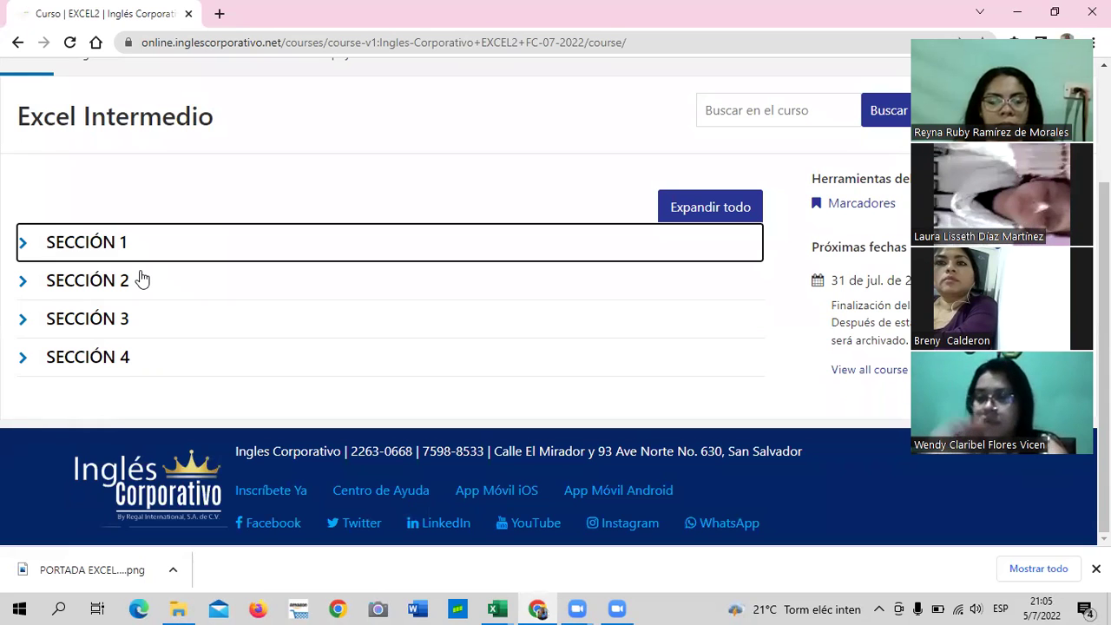
click(26, 244)
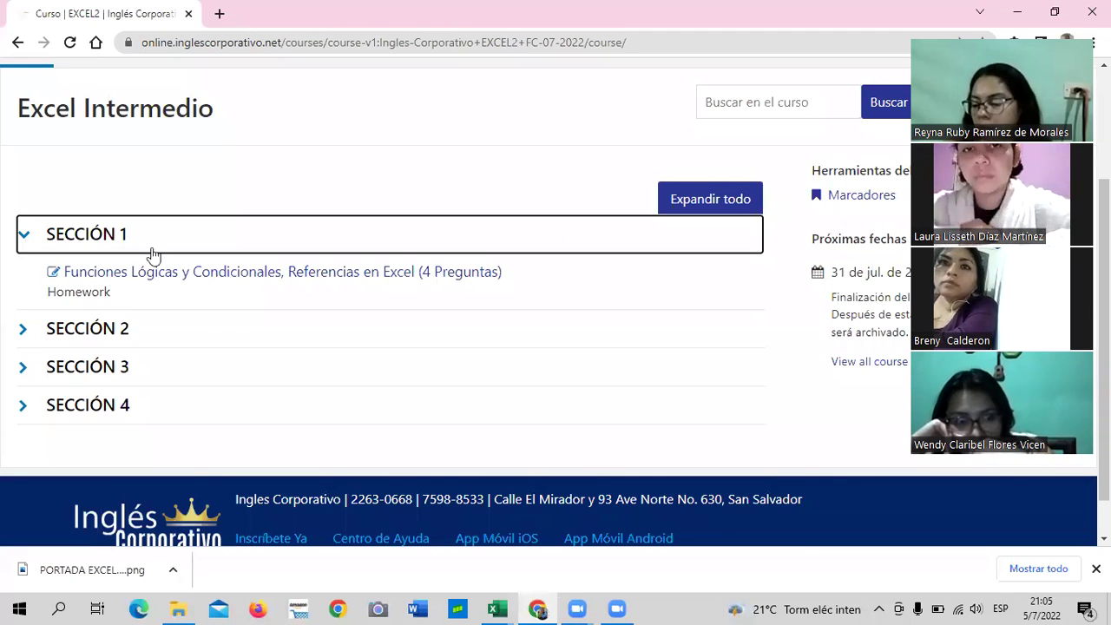
click(171, 274)
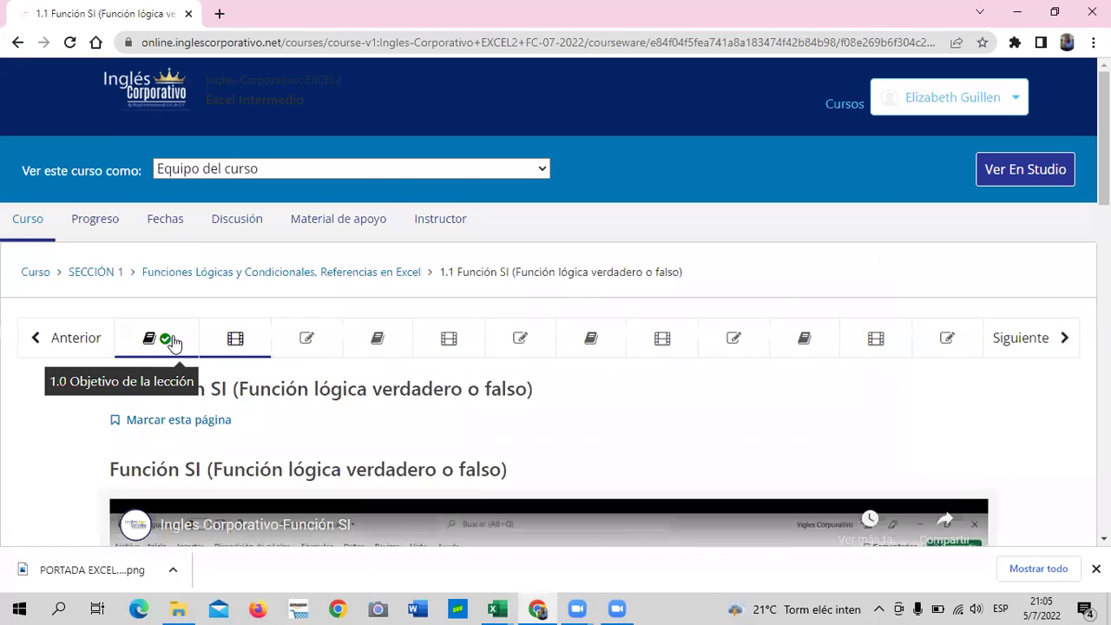
scroll(220, 322, down, 3)
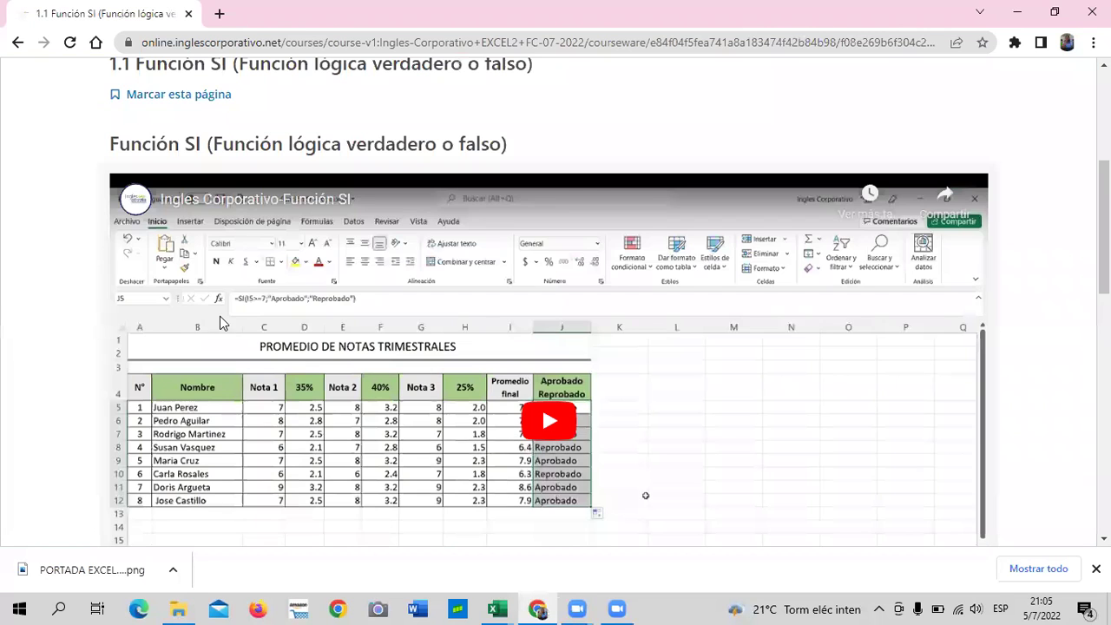
scroll(155, 364, up, 3)
click(179, 339)
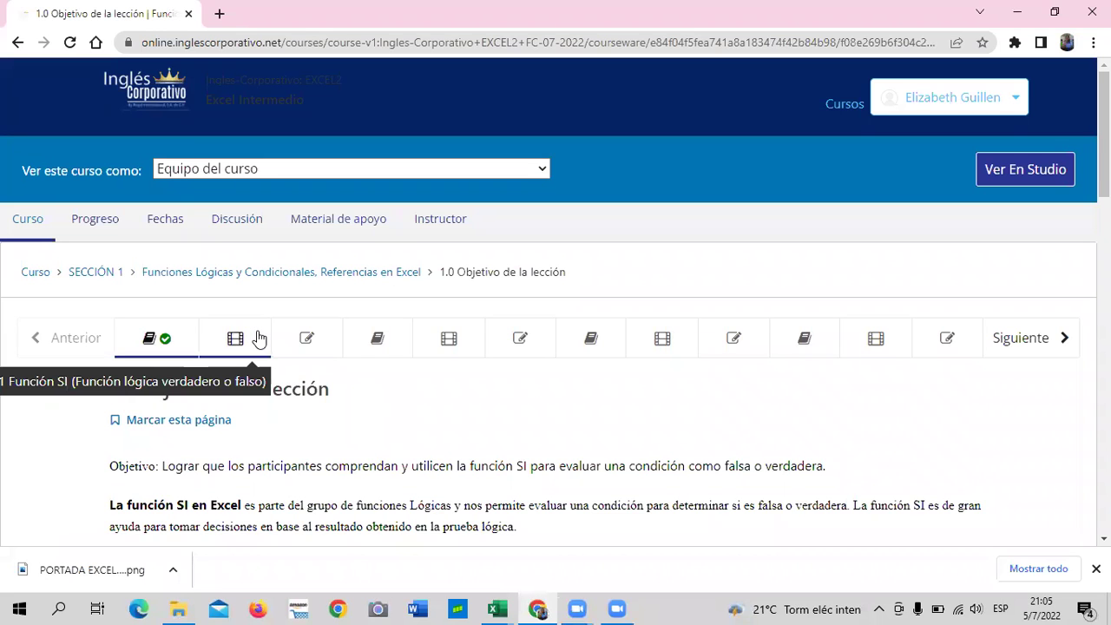
scroll(276, 280, down, 1)
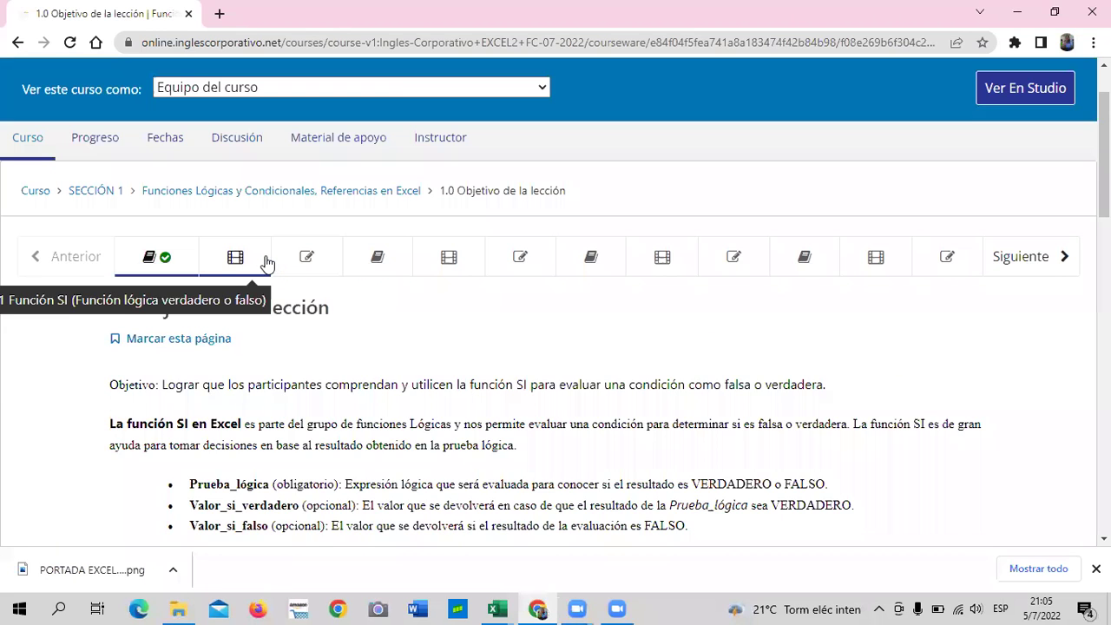
click(265, 261)
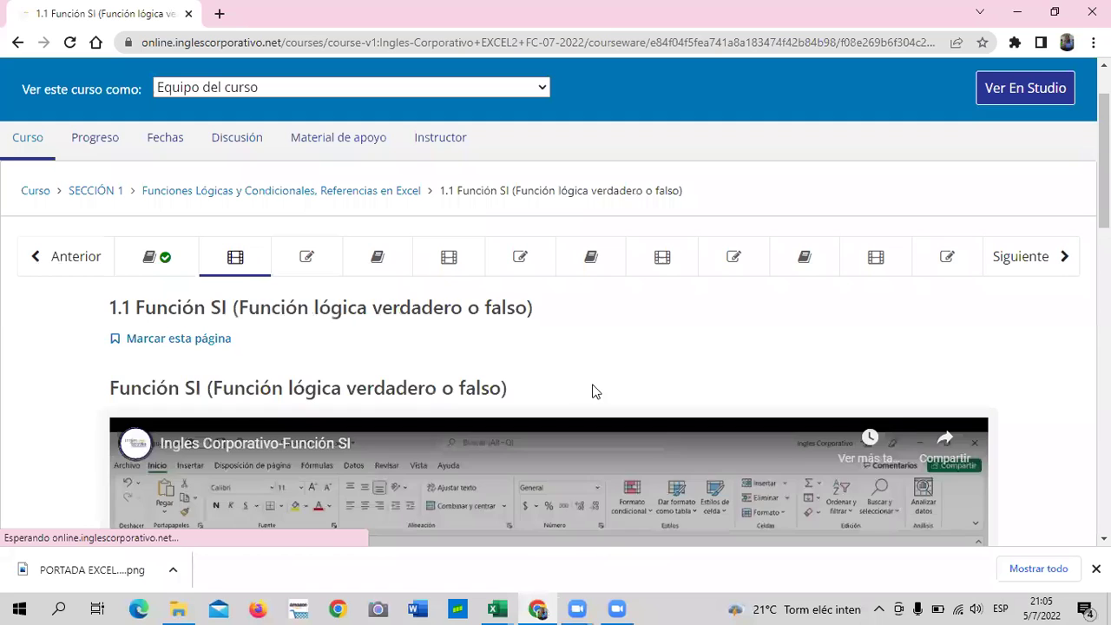
scroll(582, 384, down, 3)
scroll(582, 382, down, 5)
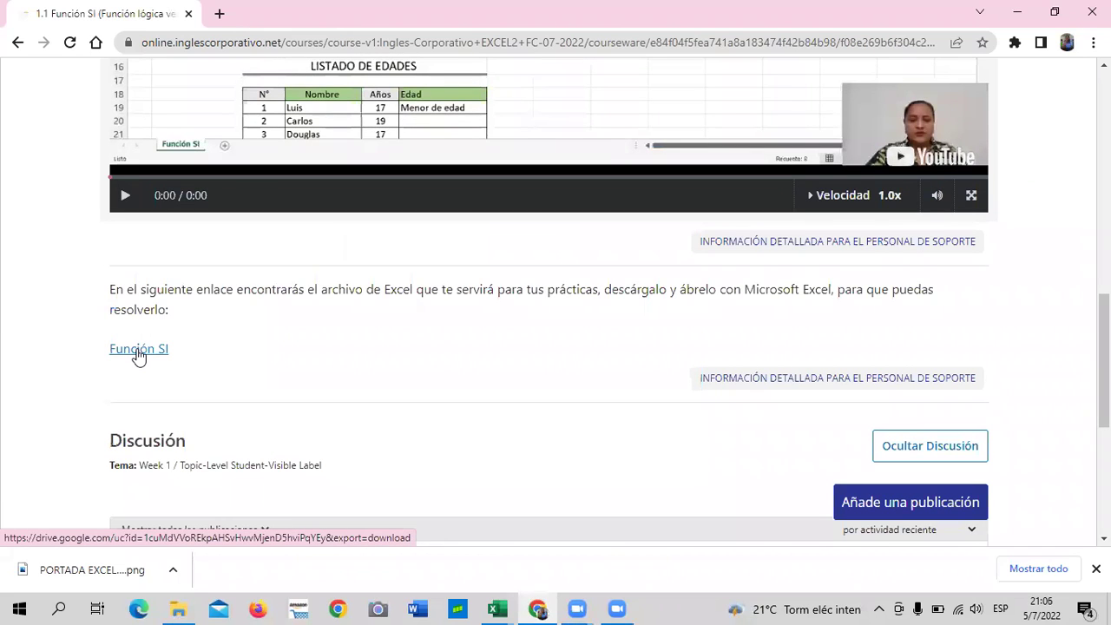
scroll(311, 387, up, 2)
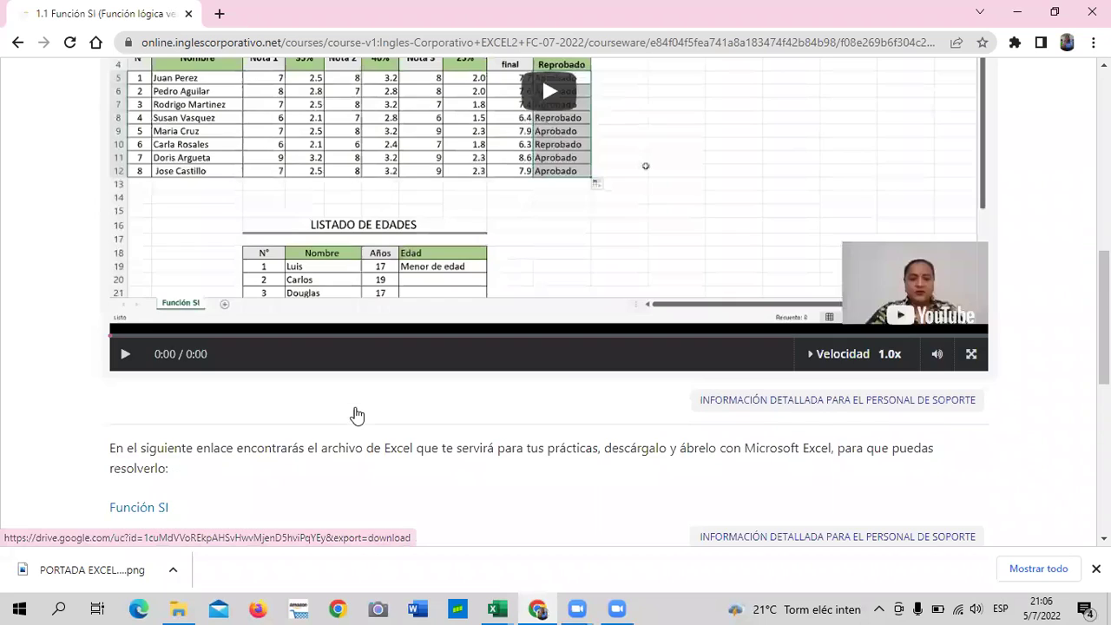
scroll(354, 414, up, 5)
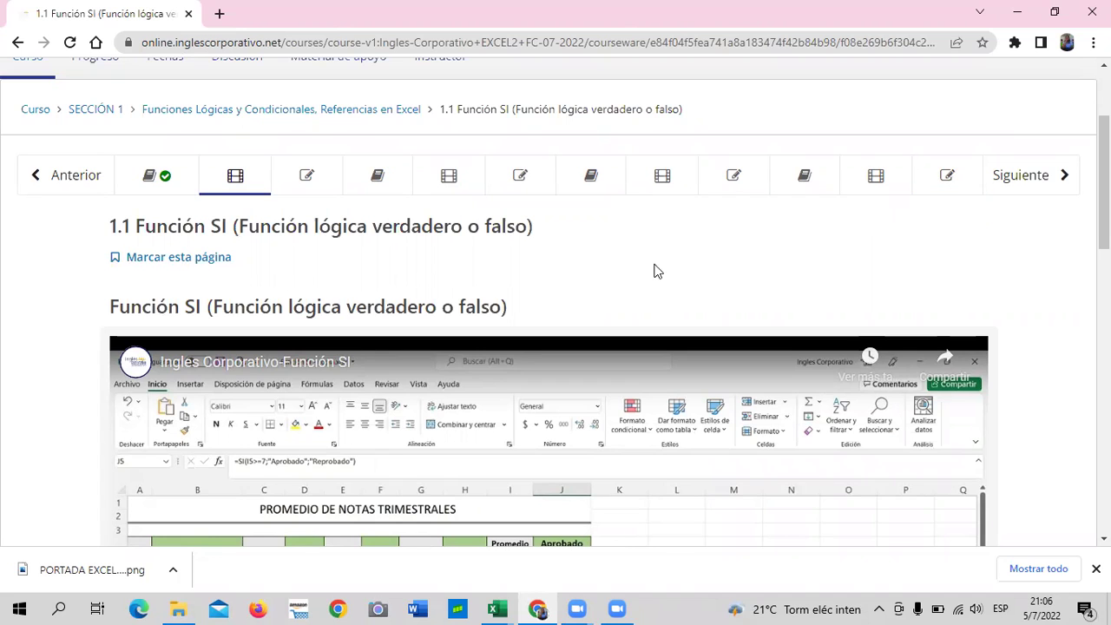
scroll(698, 299, down, 1)
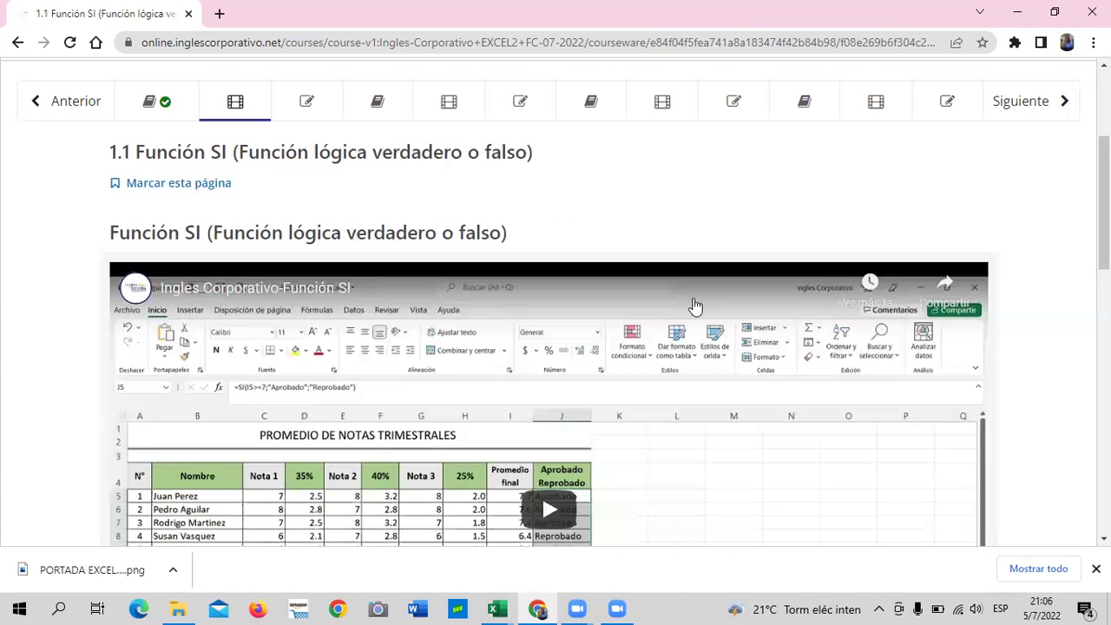
scroll(694, 304, down, 1)
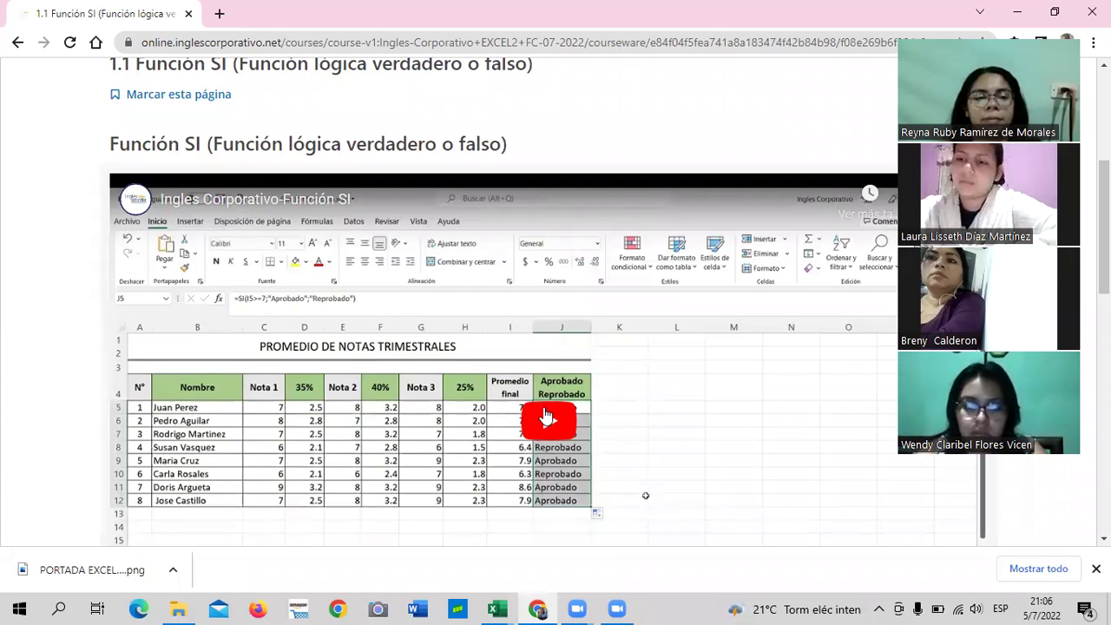
scroll(549, 412, up, 2)
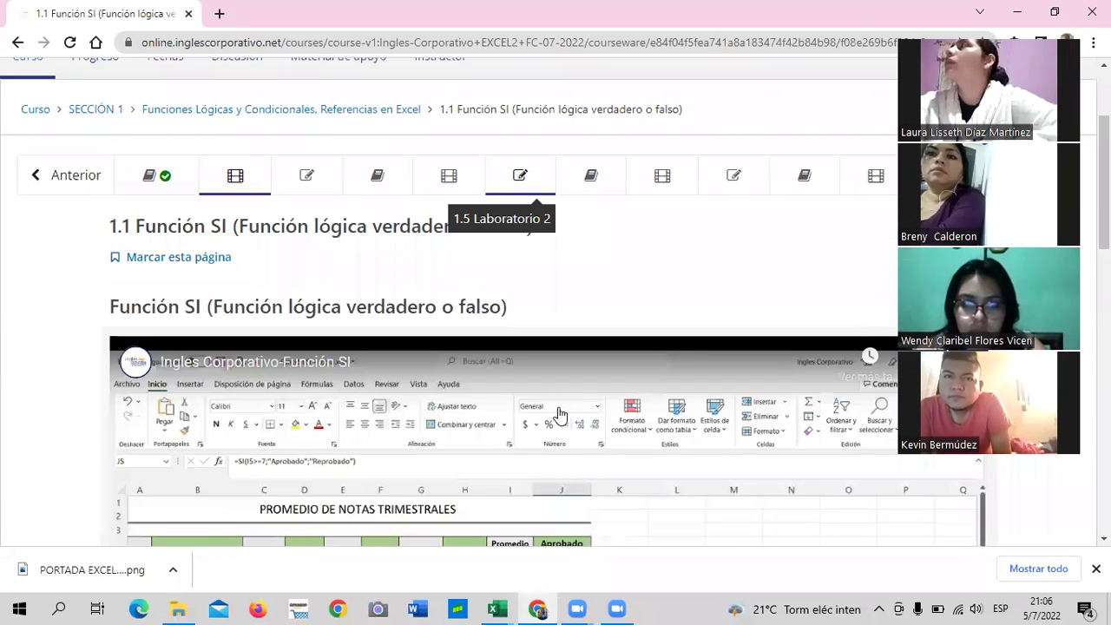
scroll(564, 416, up, 1)
scroll(570, 413, up, 2)
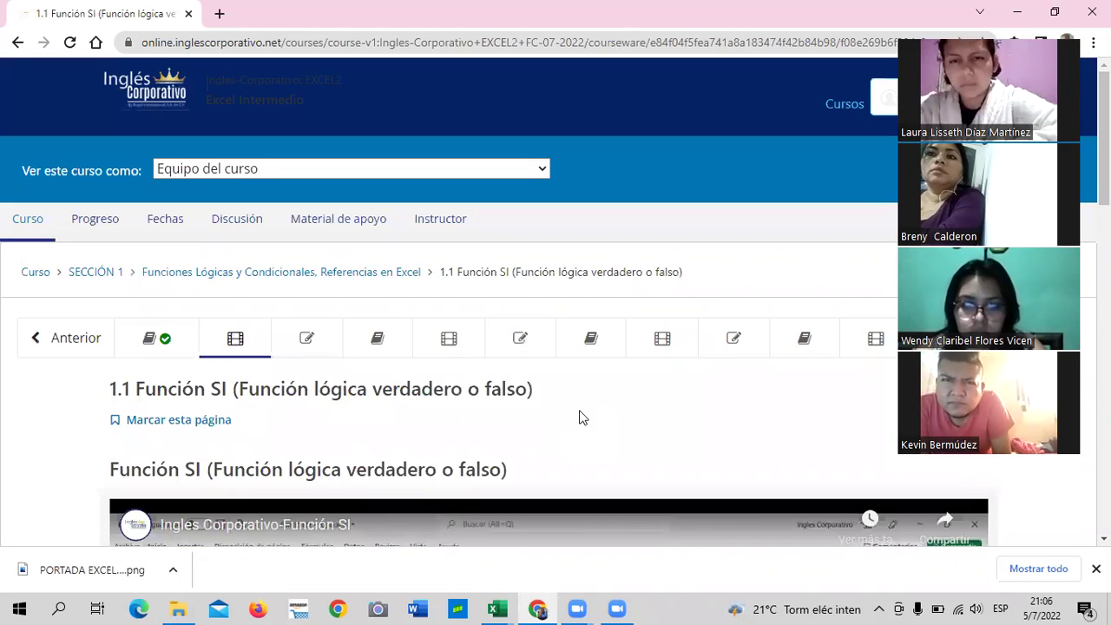
click(314, 338)
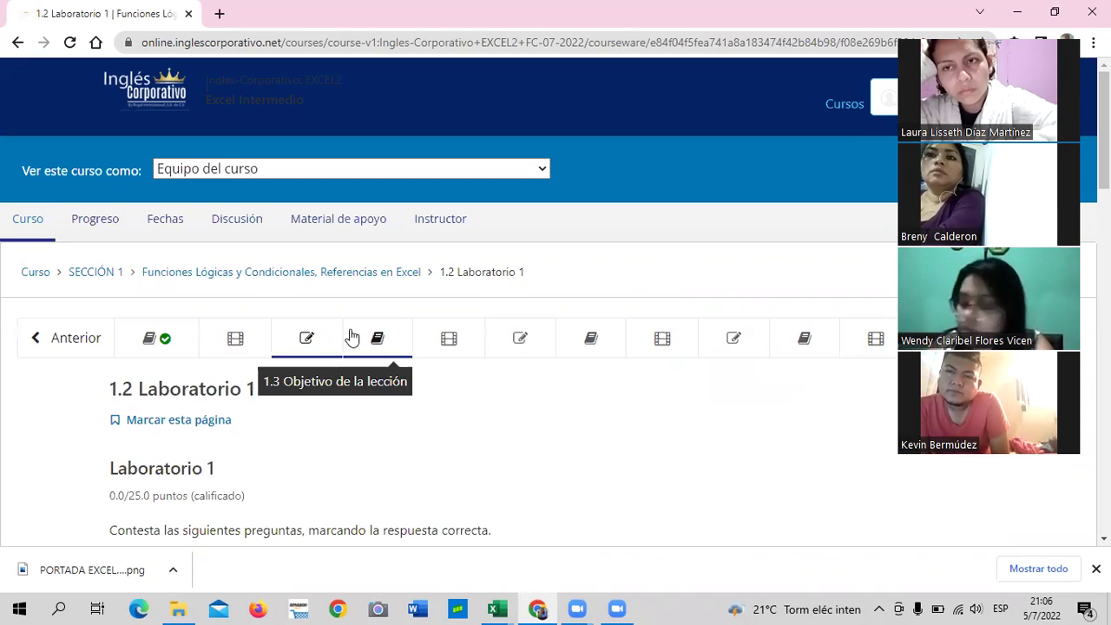
scroll(587, 405, down, 3)
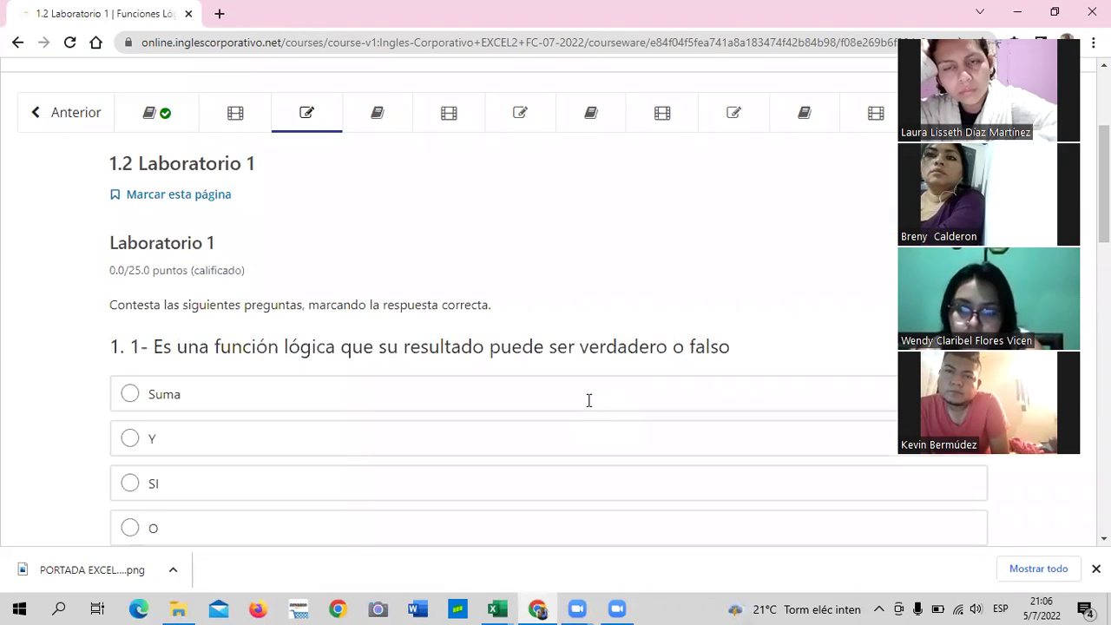
scroll(576, 396, down, 1)
scroll(576, 397, down, 3)
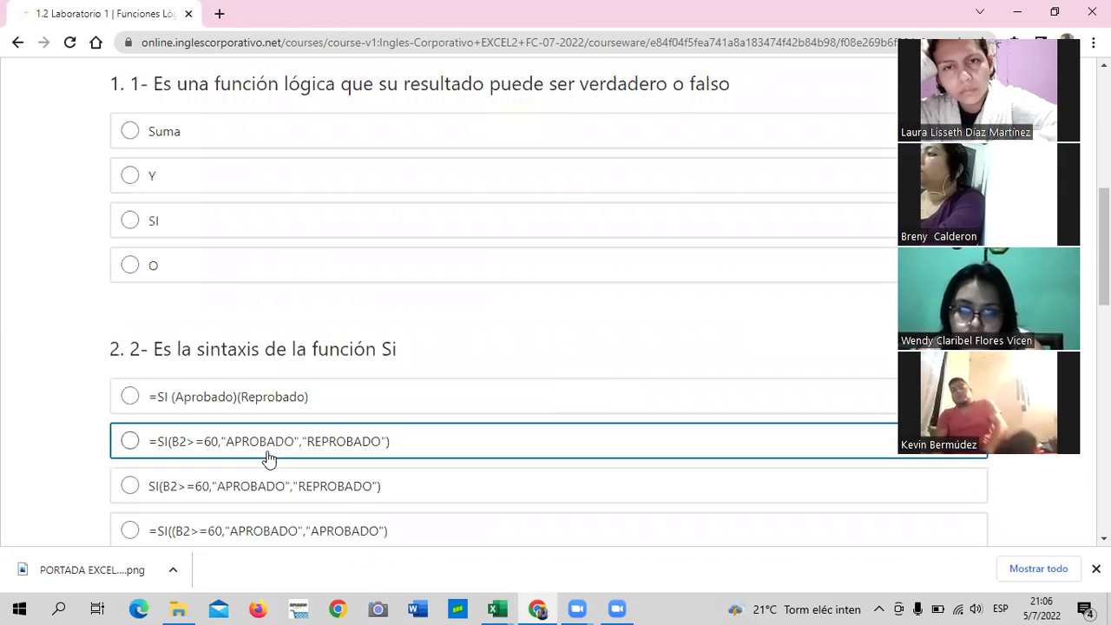
scroll(273, 449, down, 10)
scroll(275, 443, up, 3)
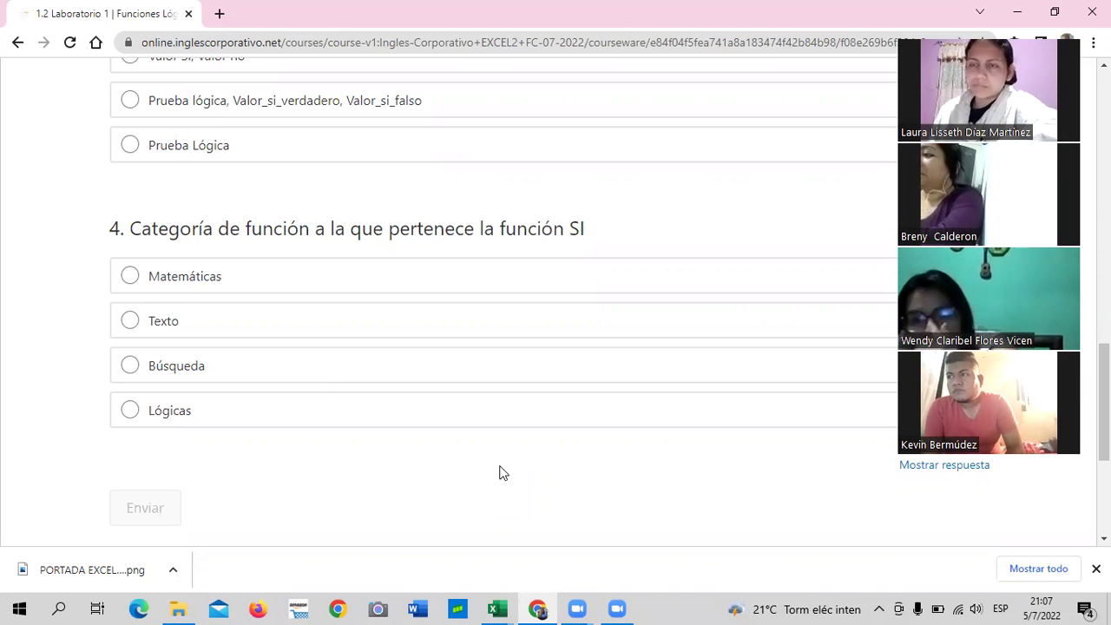
scroll(484, 451, up, 4)
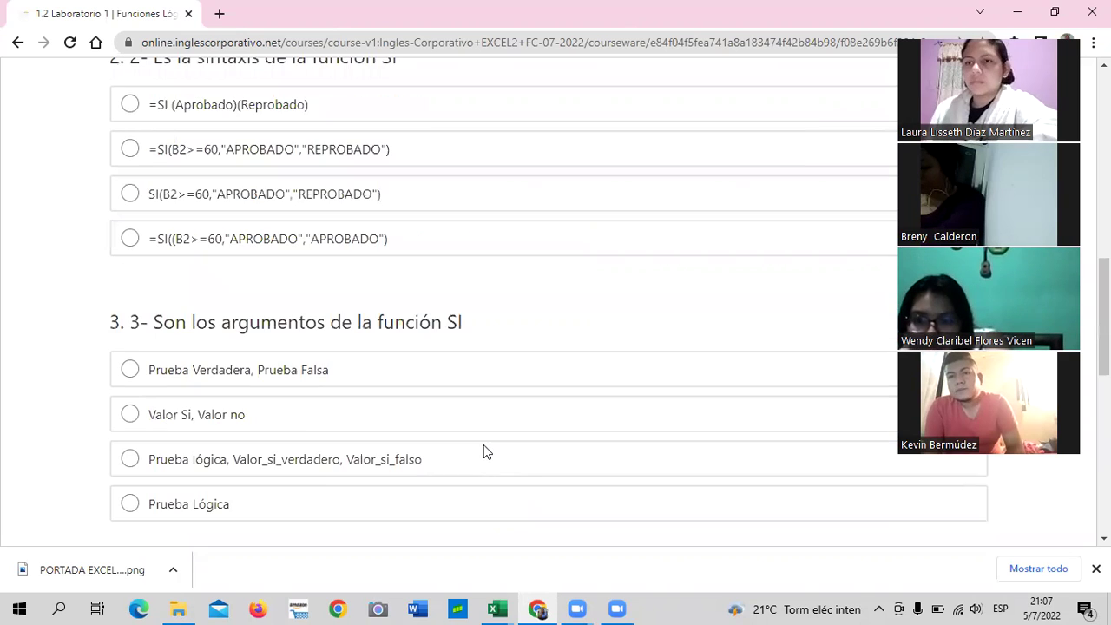
scroll(483, 452, up, 10)
scroll(485, 452, down, 1)
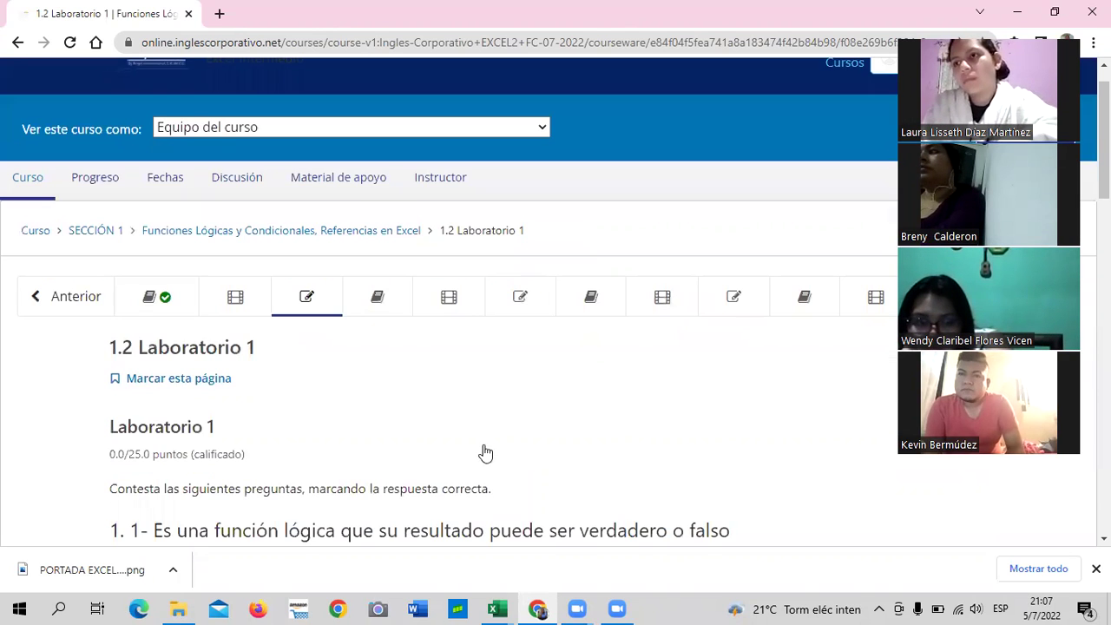
scroll(485, 452, down, 1)
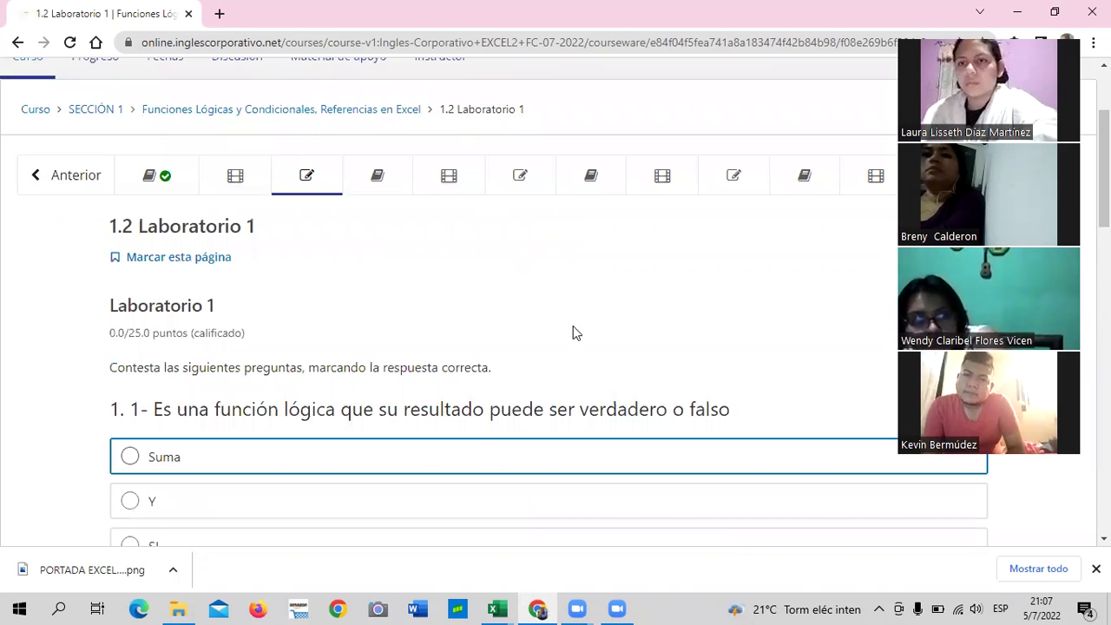
scroll(156, 140, up, 1)
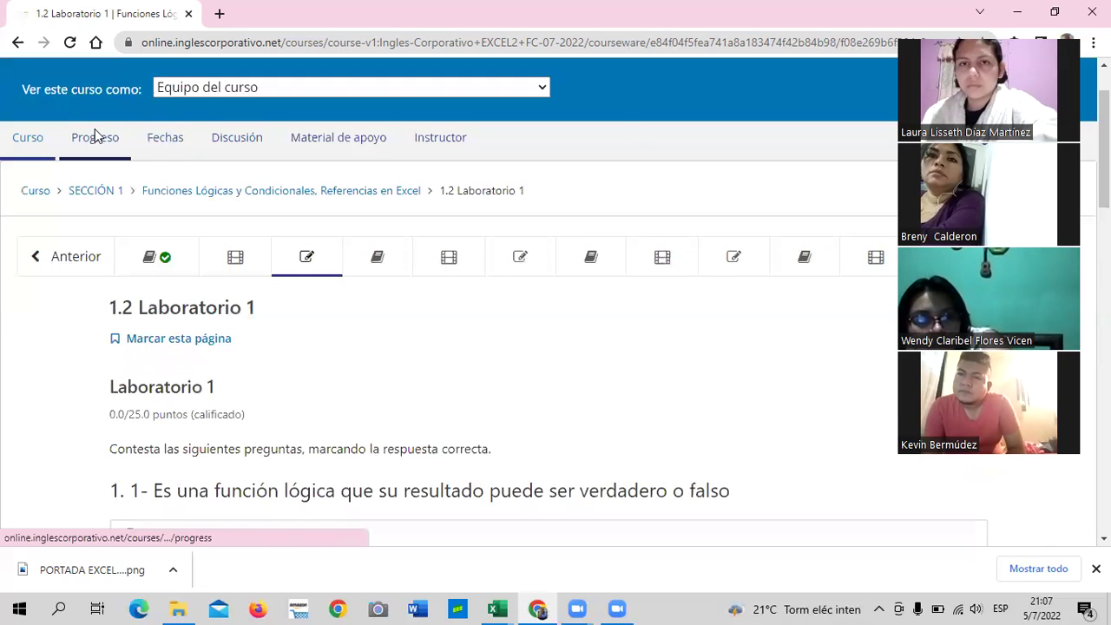
Open the Progreso page and review the 0% grade chart and SECCIÓN 1–4 scores.
click(96, 135)
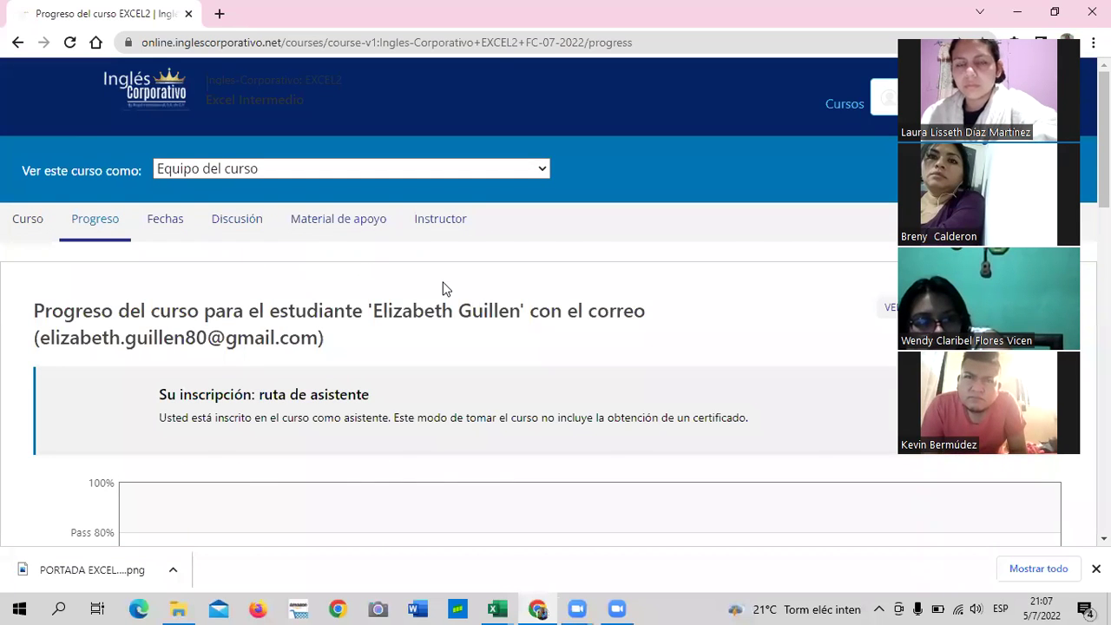
scroll(206, 241, down, 1)
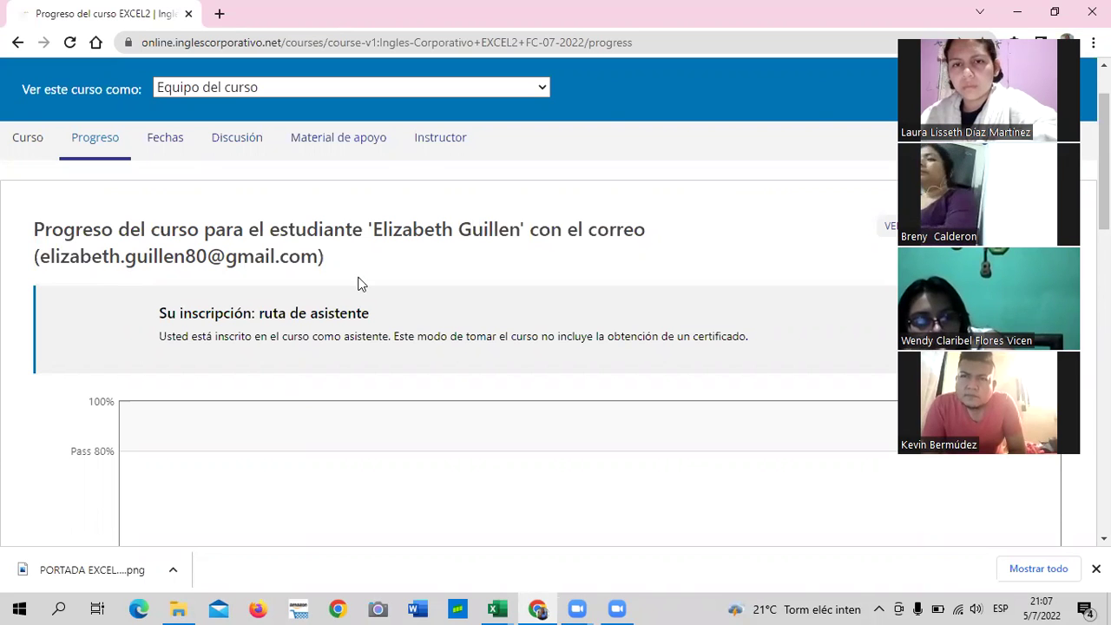
scroll(361, 284, down, 3)
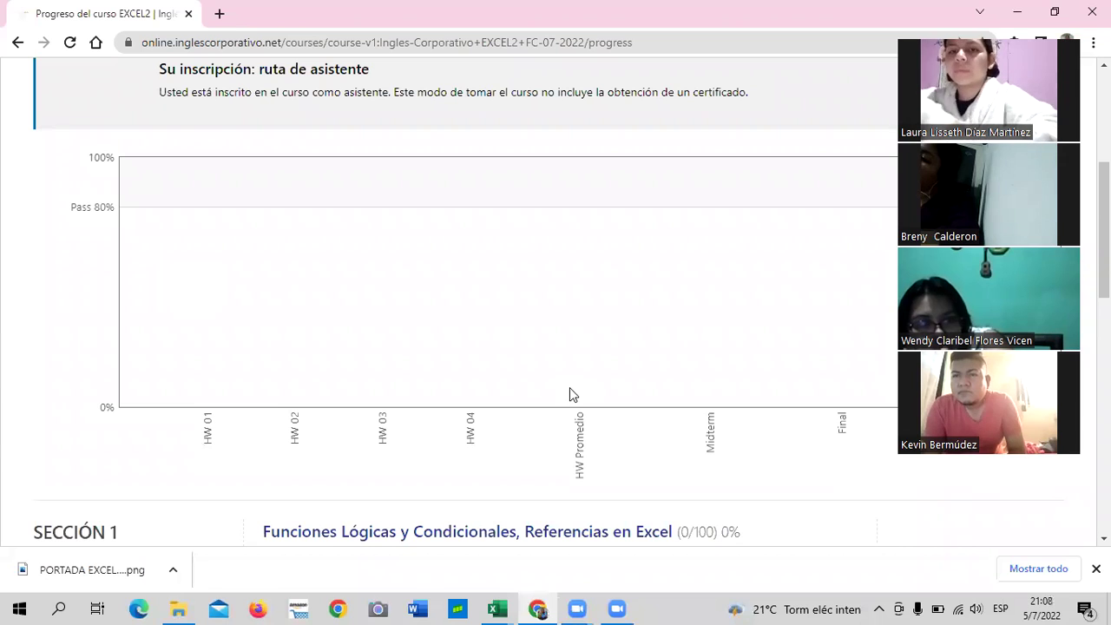
scroll(518, 379, down, 2)
scroll(514, 378, down, 2)
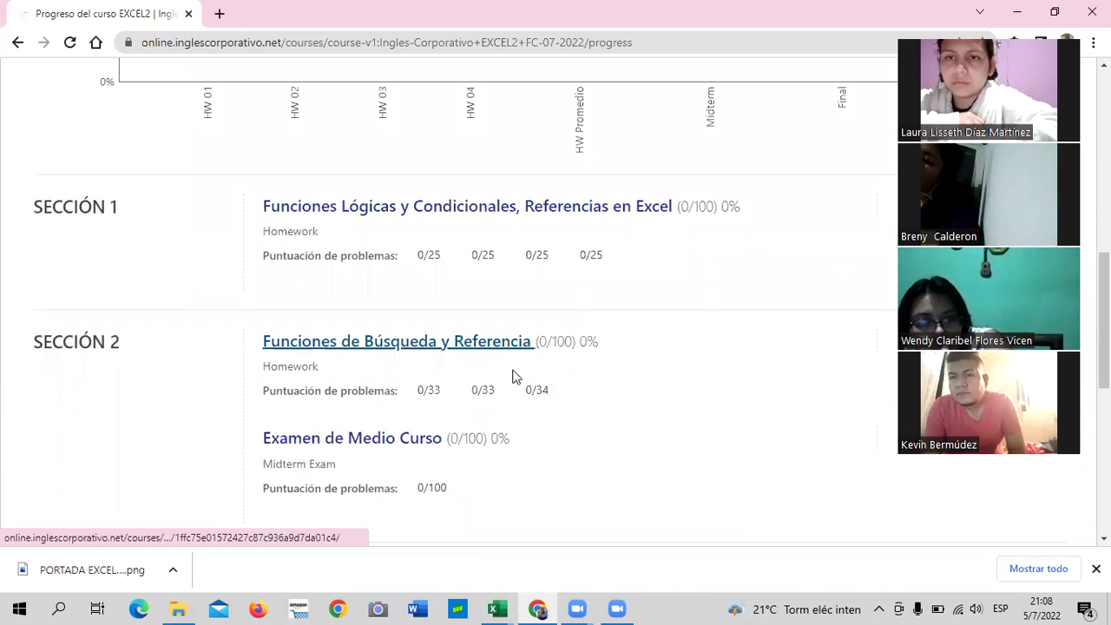
scroll(509, 375, down, 1)
scroll(506, 407, down, 2)
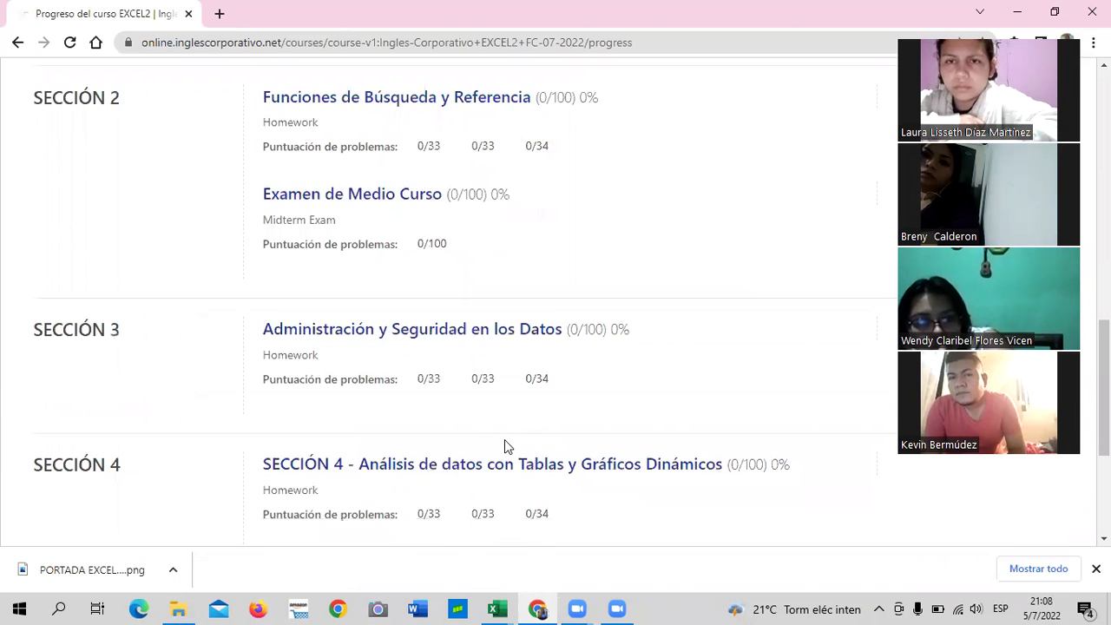
scroll(488, 451, down, 3)
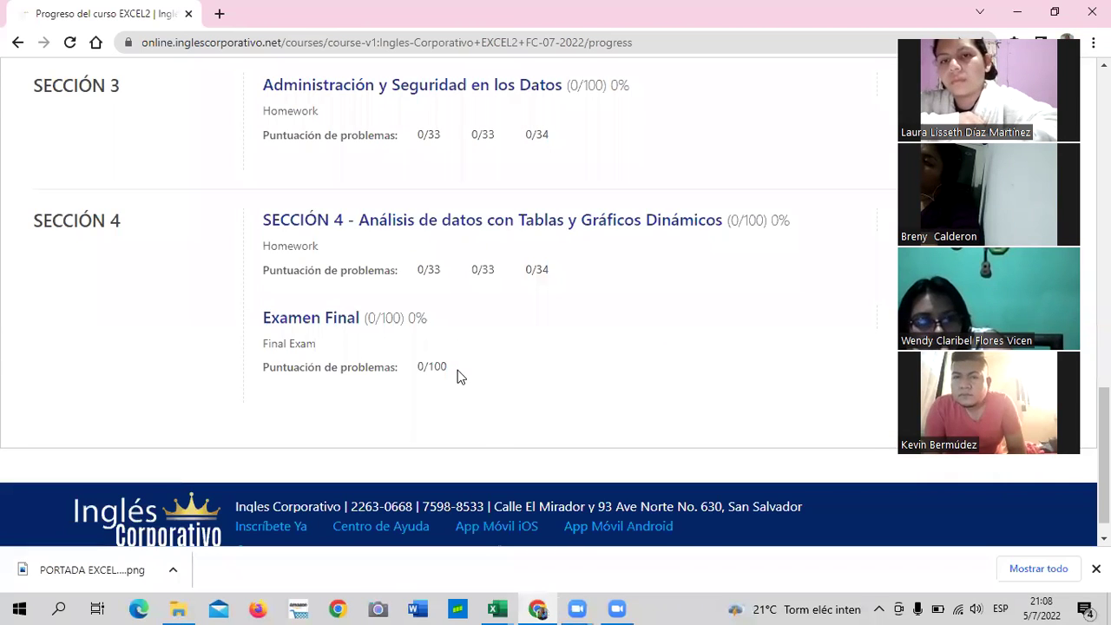
scroll(458, 375, up, 7)
scroll(434, 364, up, 4)
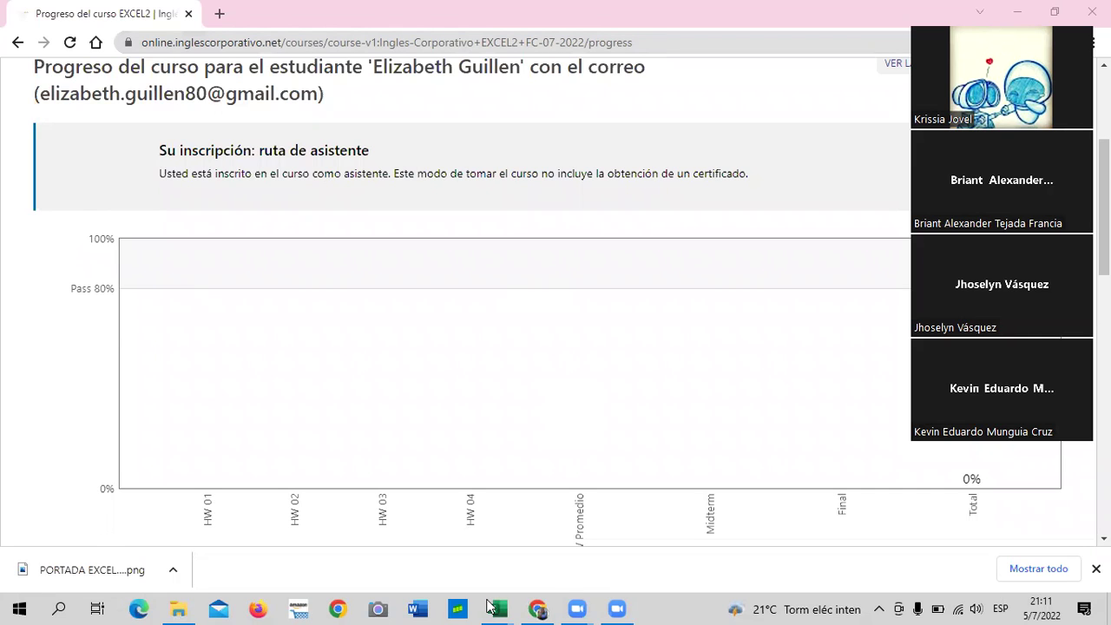
Keep the progress page in view, with homework, midterm, final and total grades at 0%.
mouse_move(487, 605)
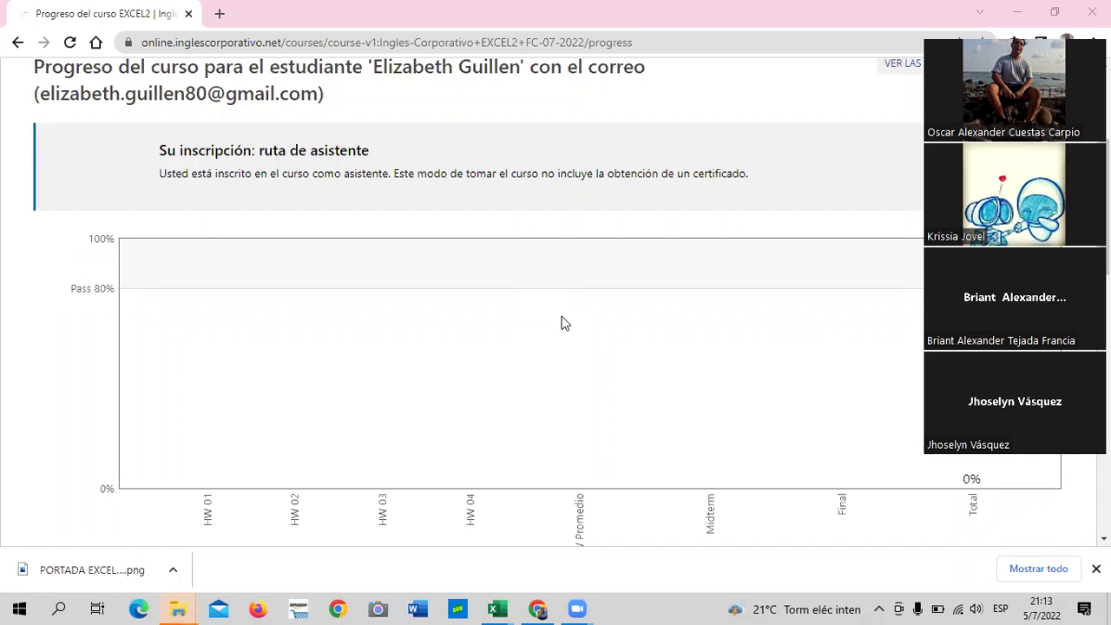
click(176, 605)
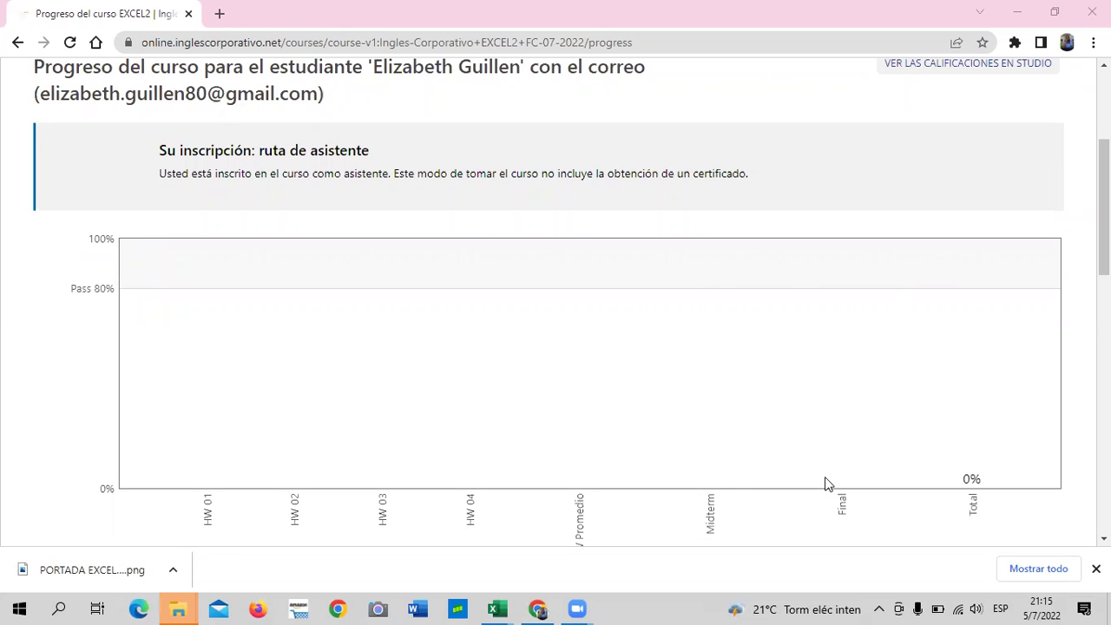
scroll(751, 434, down, 2)
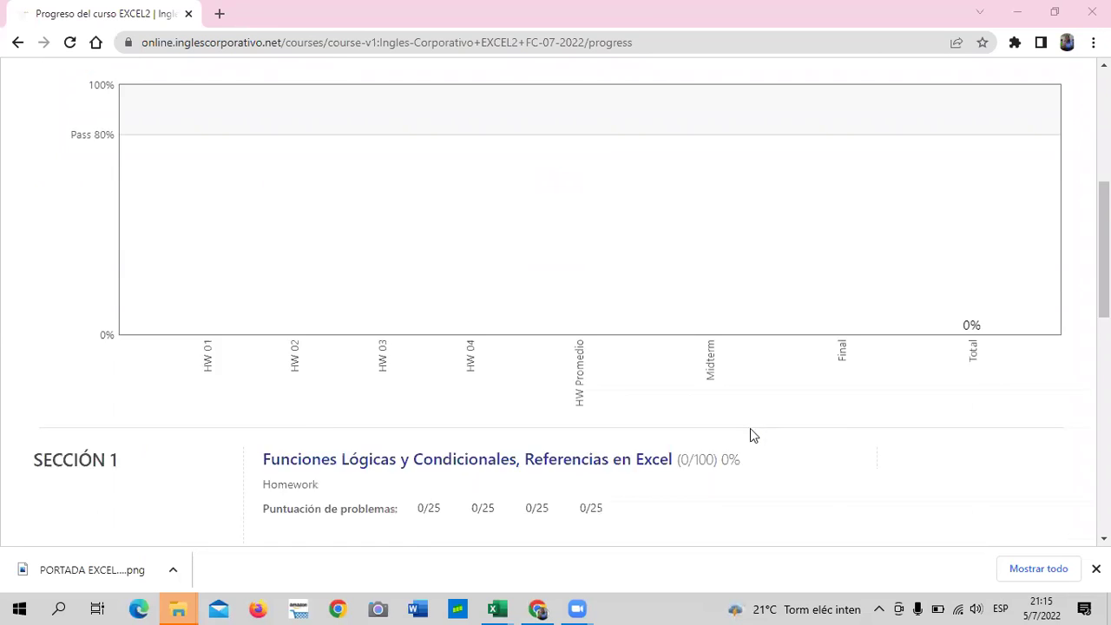
scroll(615, 426, down, 6)
scroll(435, 411, down, 3)
scroll(435, 410, up, 5)
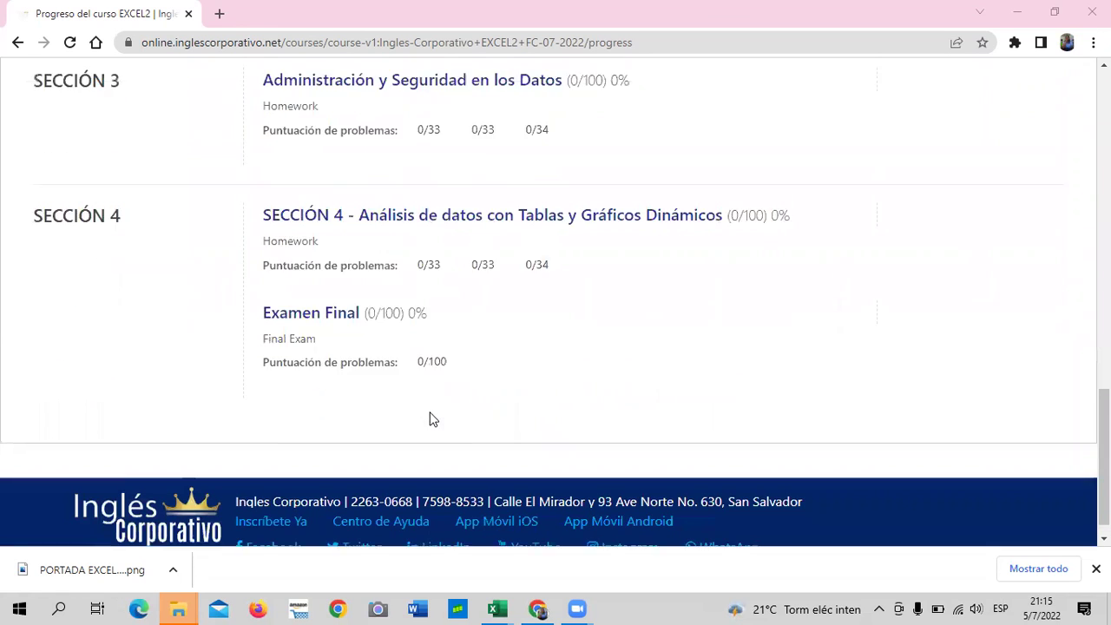
scroll(439, 416, up, 5)
scroll(449, 427, up, 3)
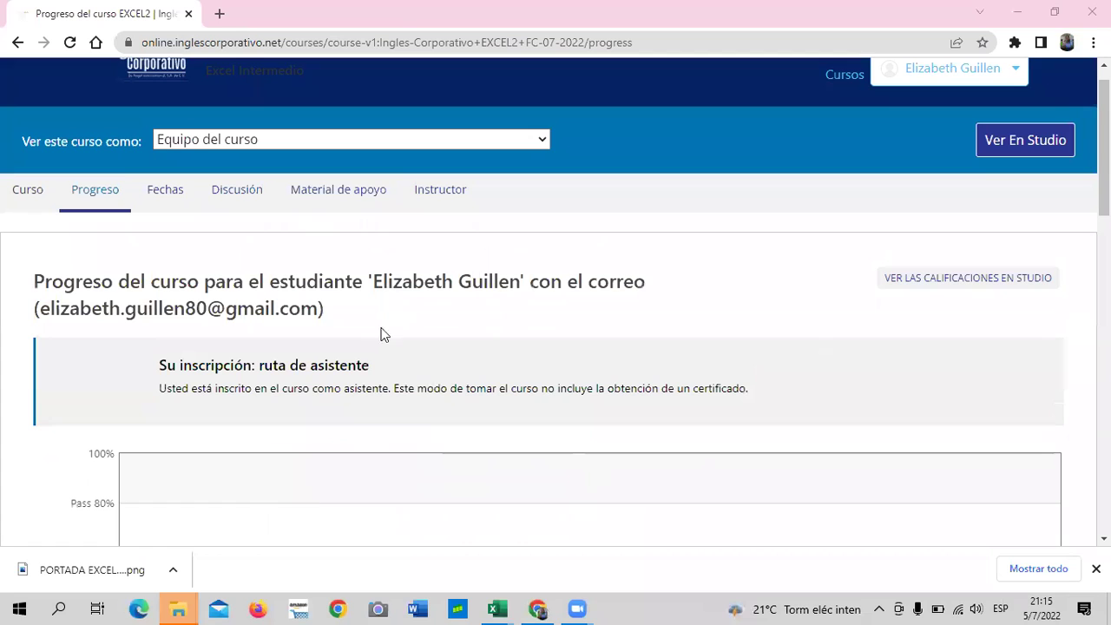
click(87, 194)
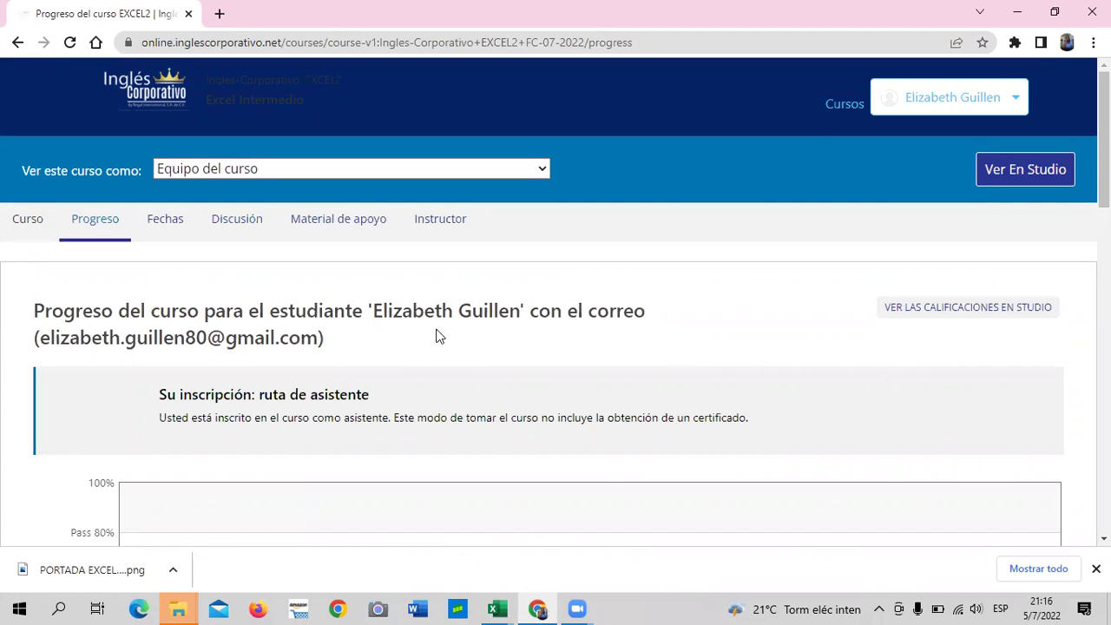
scroll(446, 354, down, 3)
scroll(373, 399, up, 3)
From the course outline, open the Funciones Lógicas y Condicionales homework in SECCIÓN 1 (Laboratorio 1).
click(27, 223)
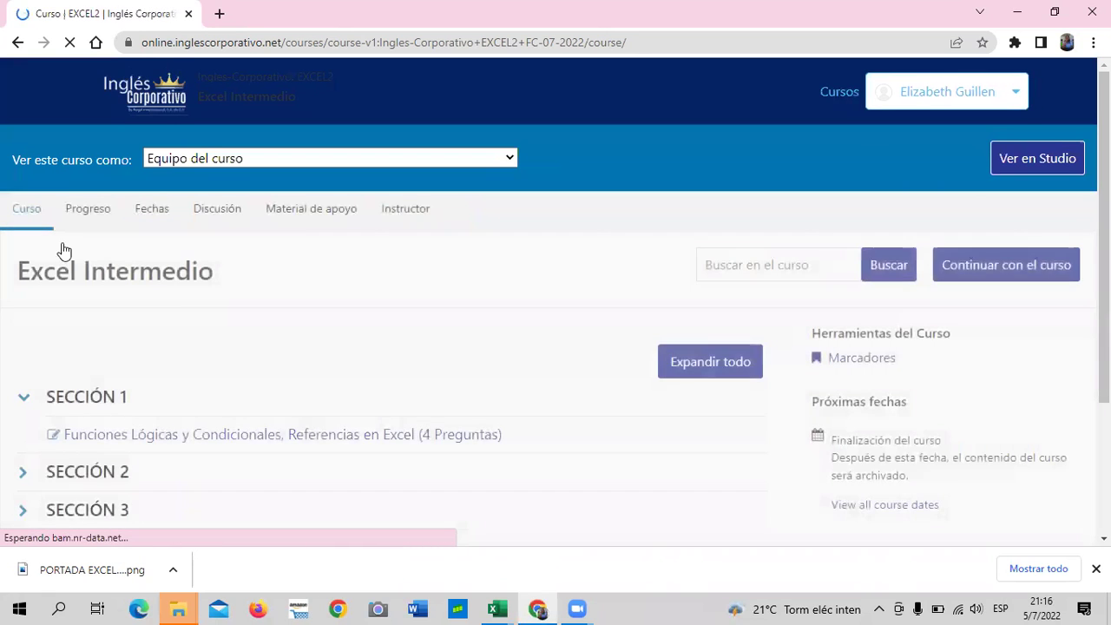
scroll(230, 356, down, 1)
scroll(230, 356, down, 1)
scroll(230, 356, down, 1)
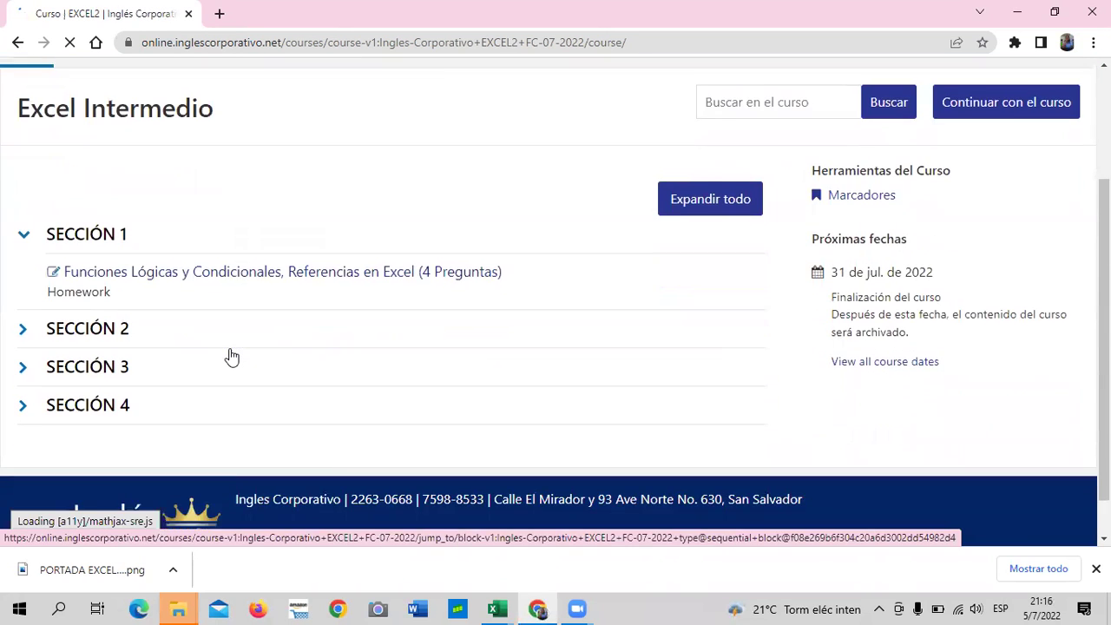
scroll(230, 356, down, 1)
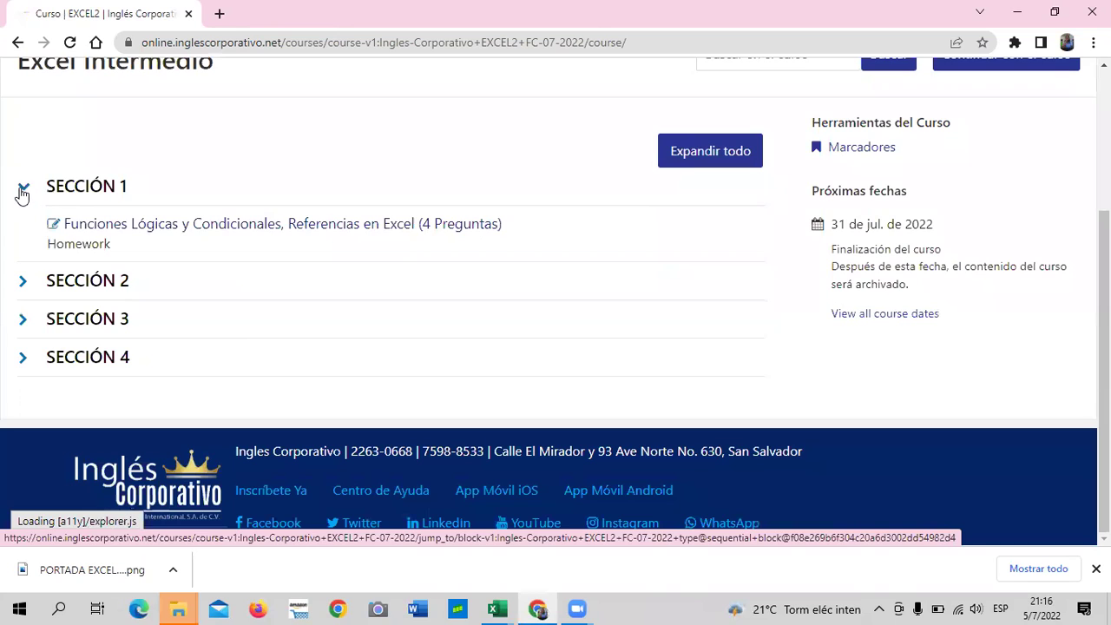
click(22, 189)
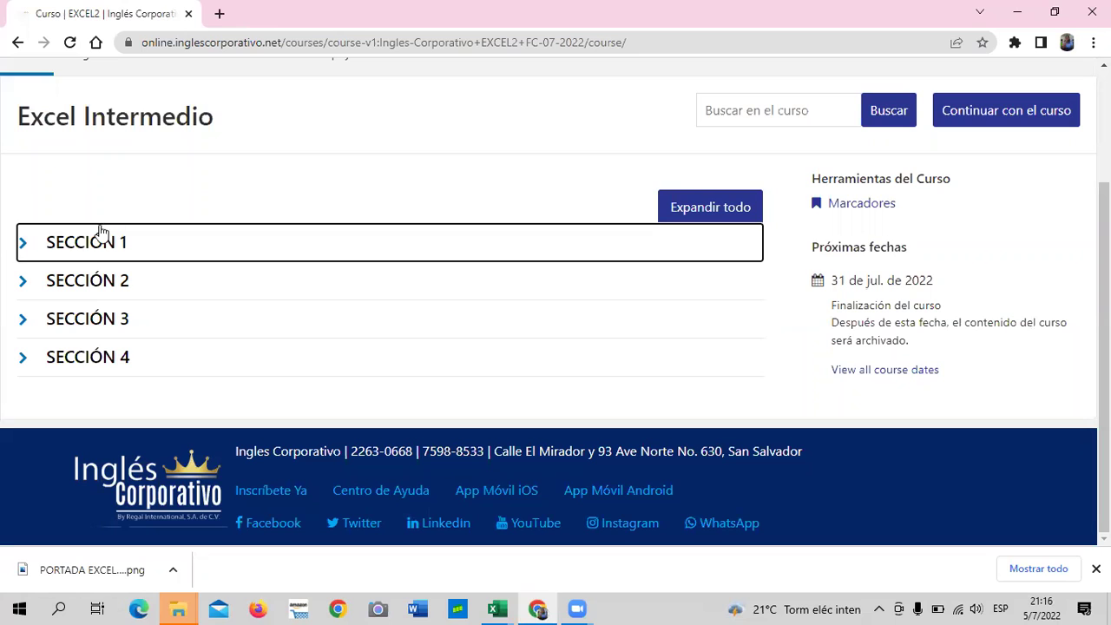
click(24, 247)
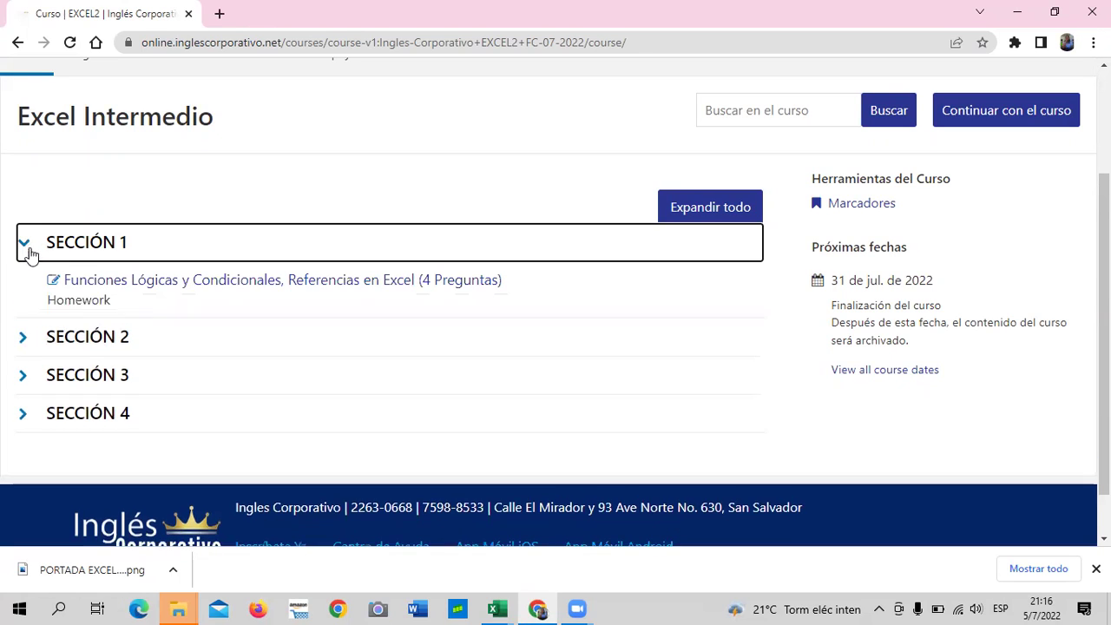
click(160, 287)
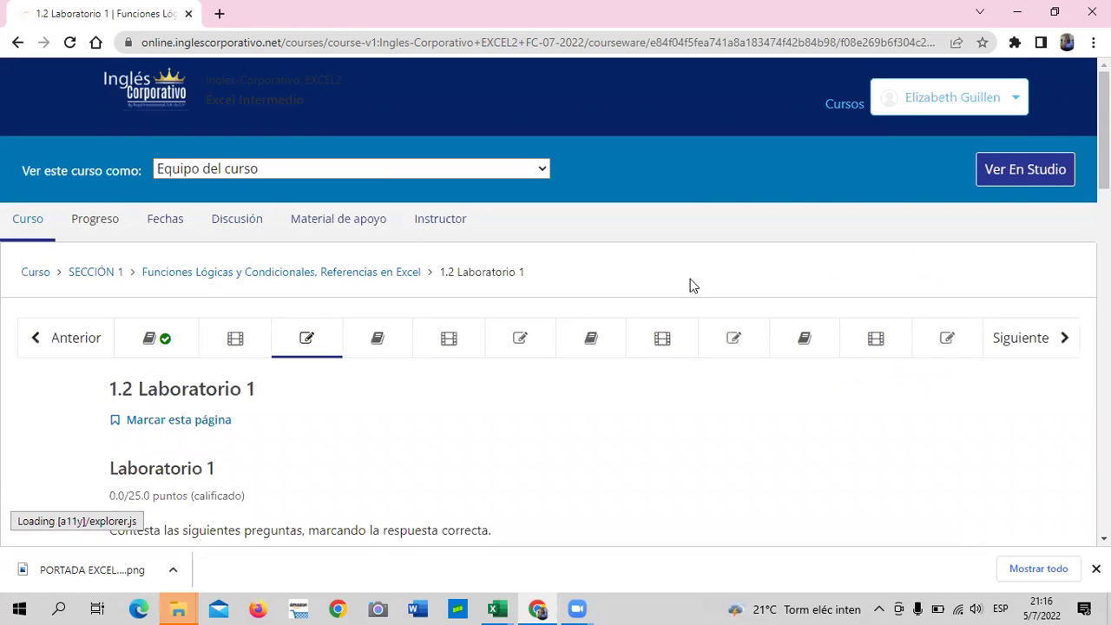
Open the 1.0 Objetivo de la lección page on the SI function's three arguments.
scroll(411, 433, down, 2)
scroll(399, 426, up, 2)
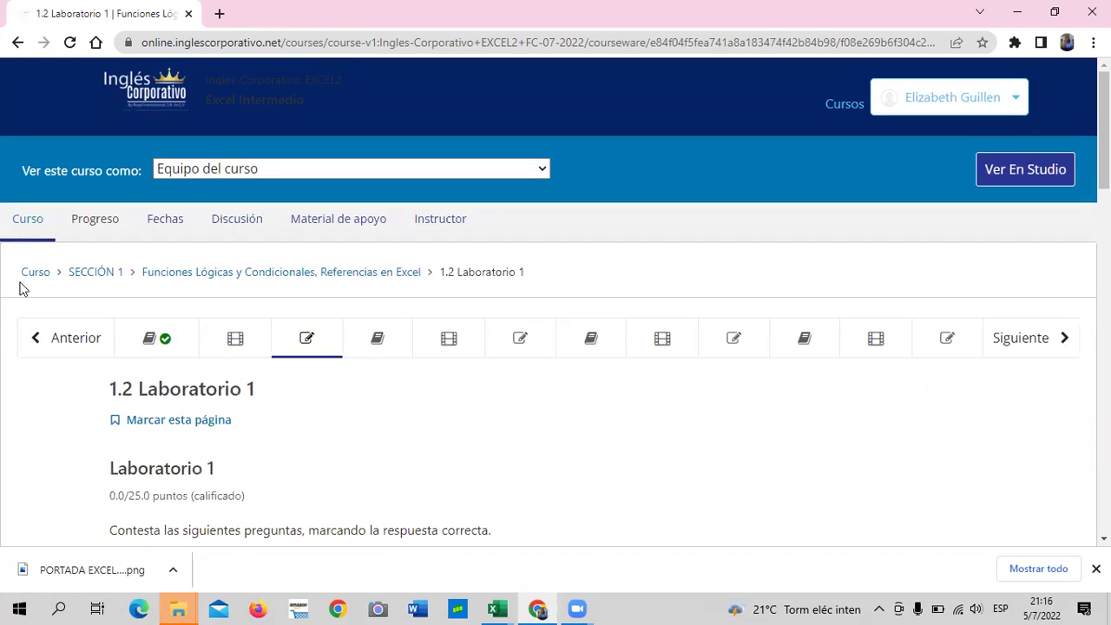
click(166, 339)
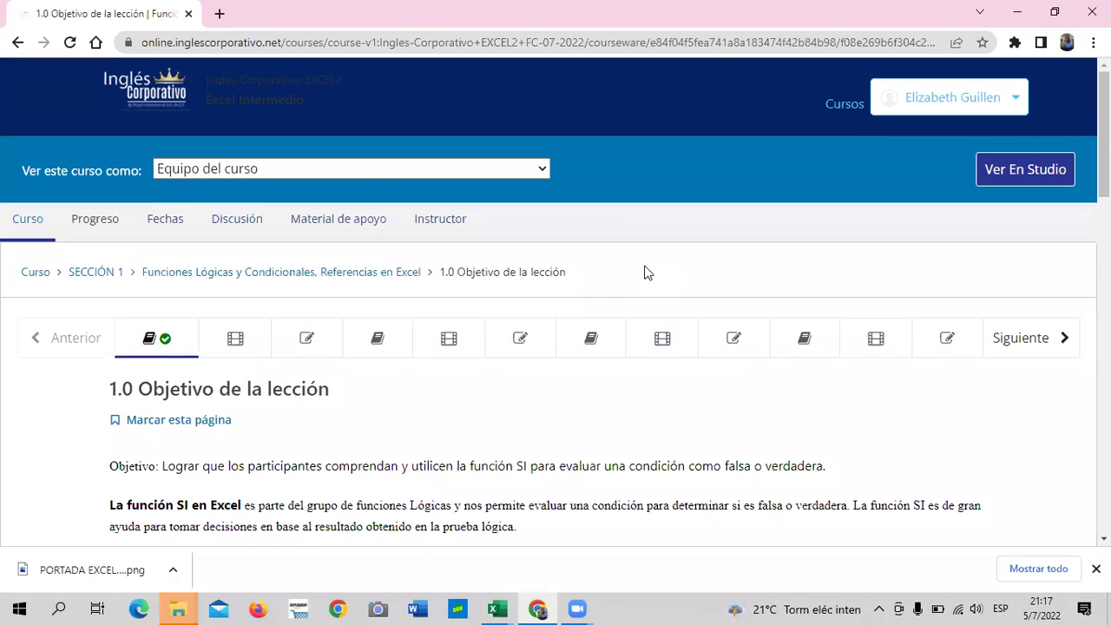
scroll(642, 268, down, 2)
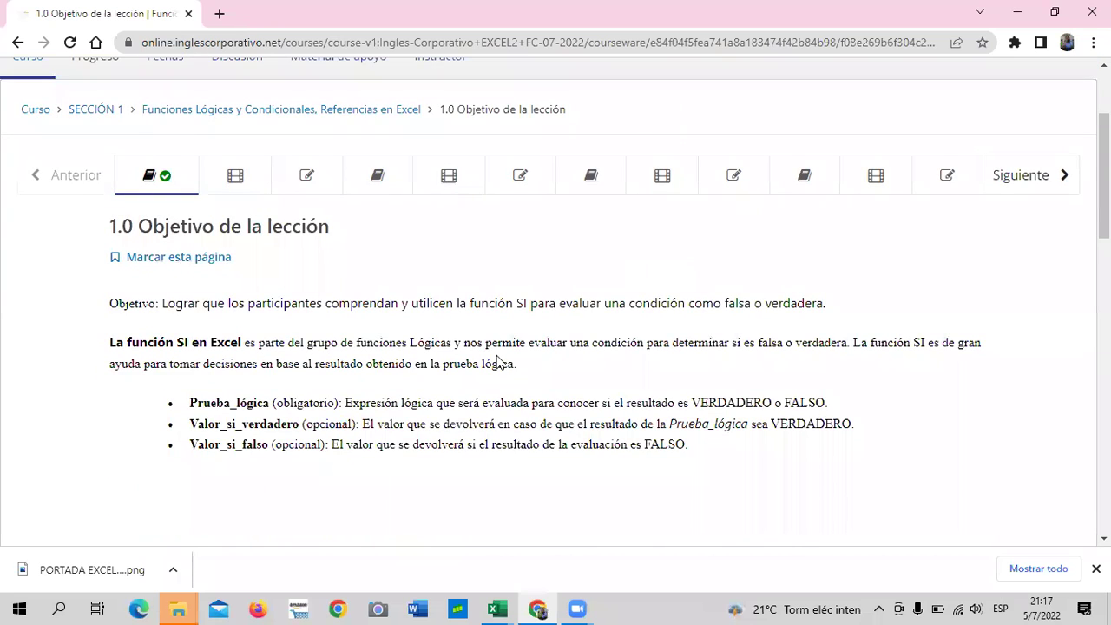
scroll(490, 360, up, 2)
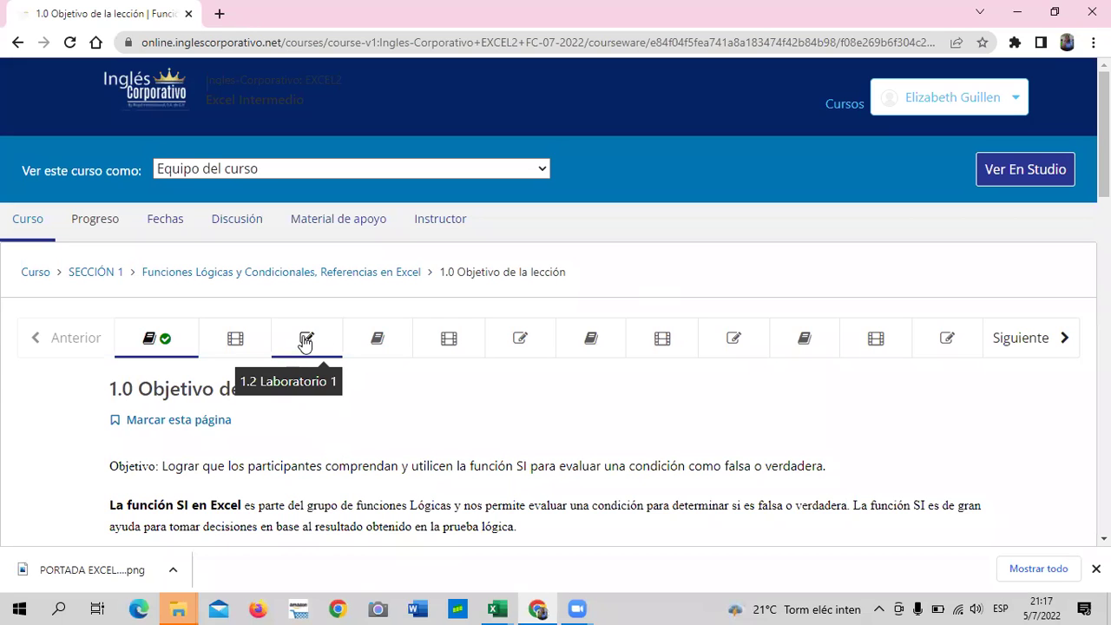
Step through lessons 1.3, 1.6, 1.9, 1.10 and 1.7, ending on 1.4 Función SI anidada.
click(388, 339)
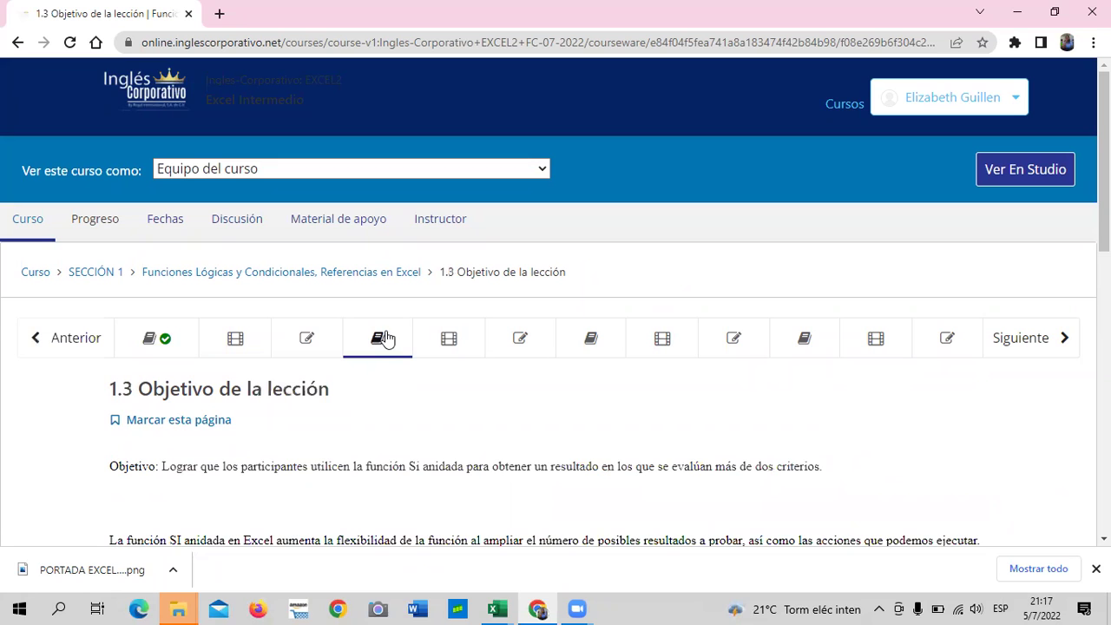
scroll(388, 337, down, 2)
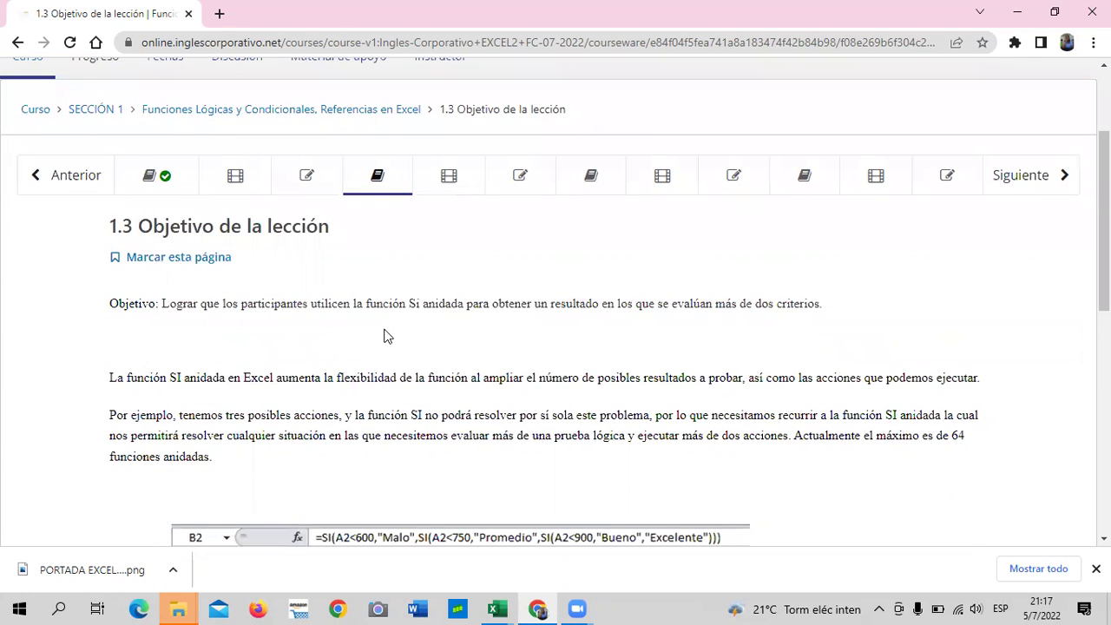
click(590, 175)
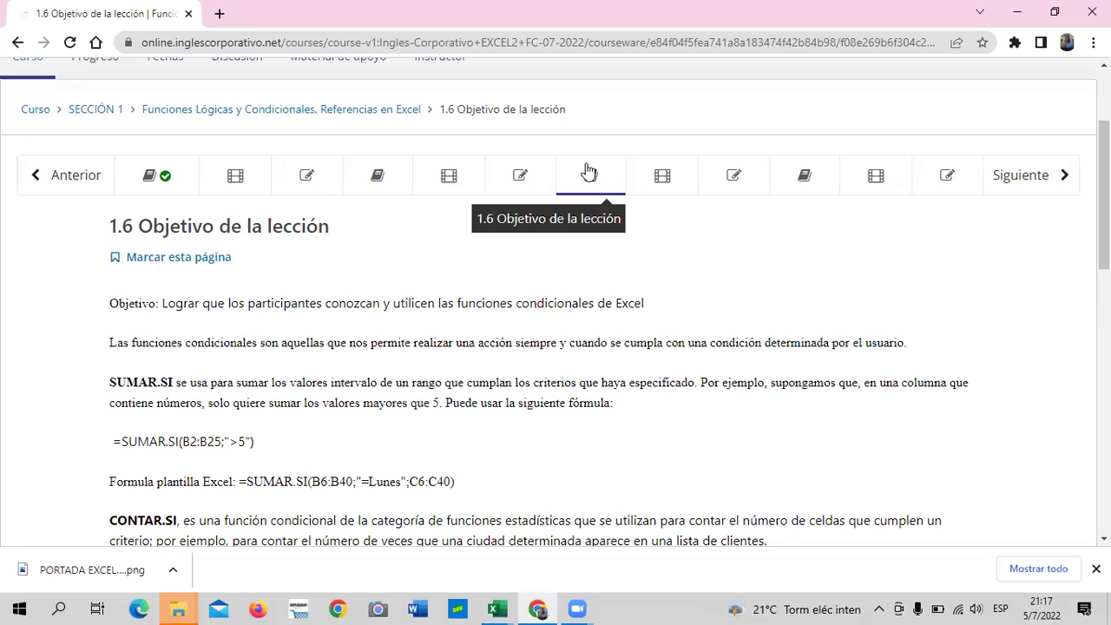
click(596, 176)
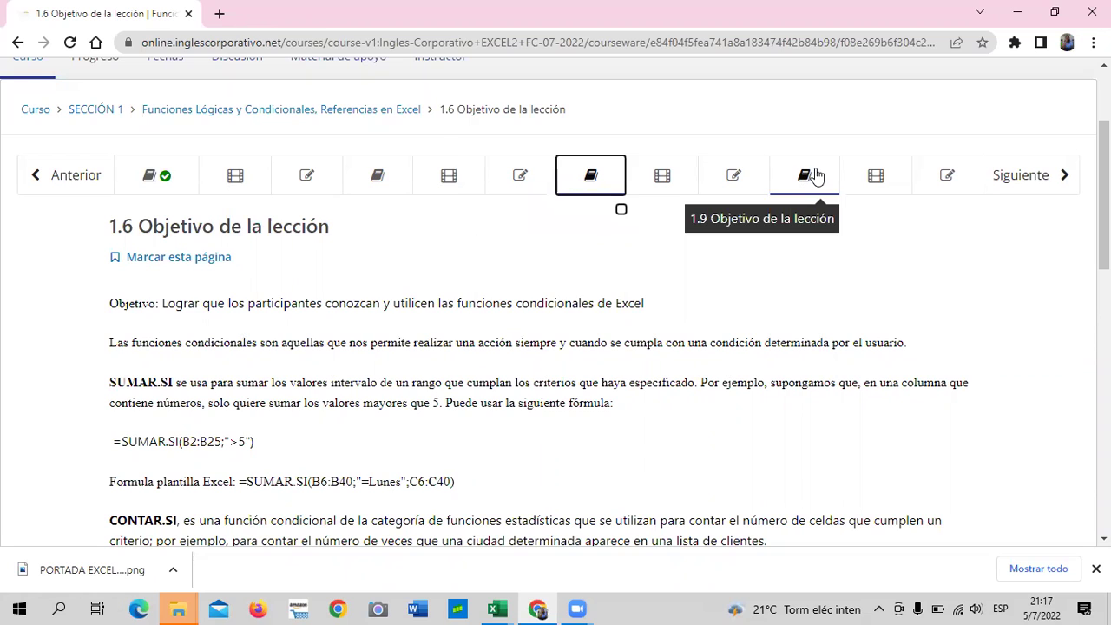
click(814, 175)
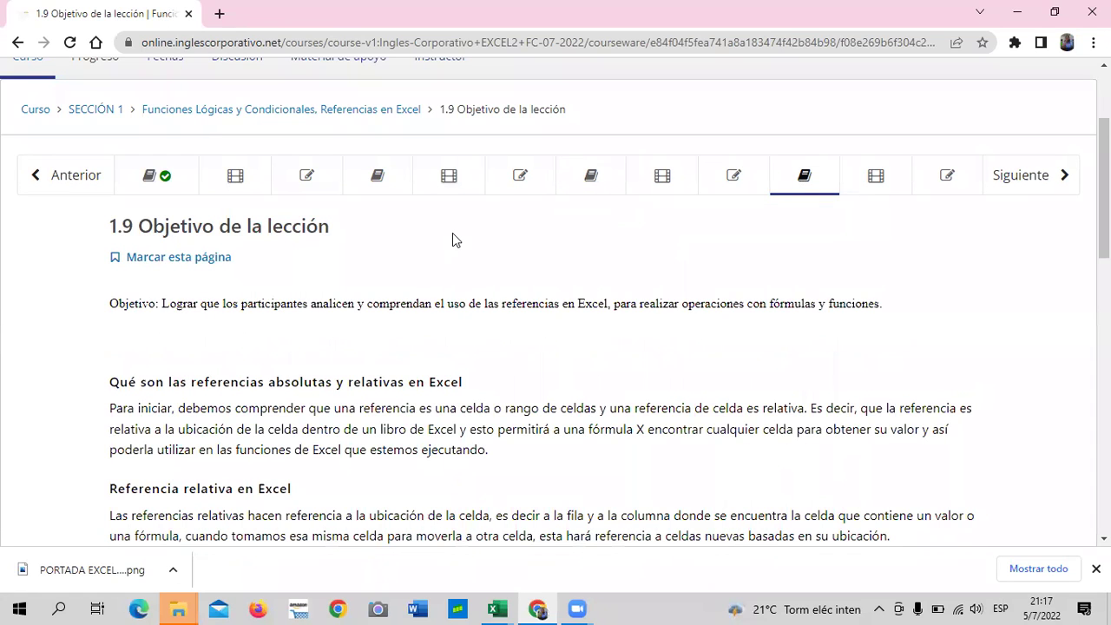
click(875, 178)
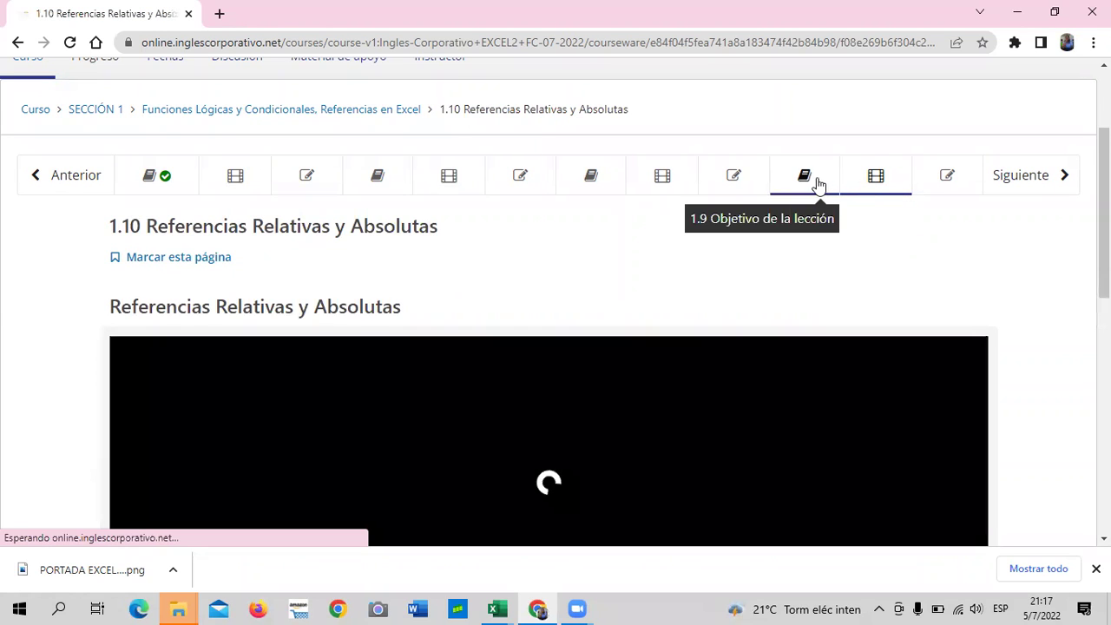
click(670, 176)
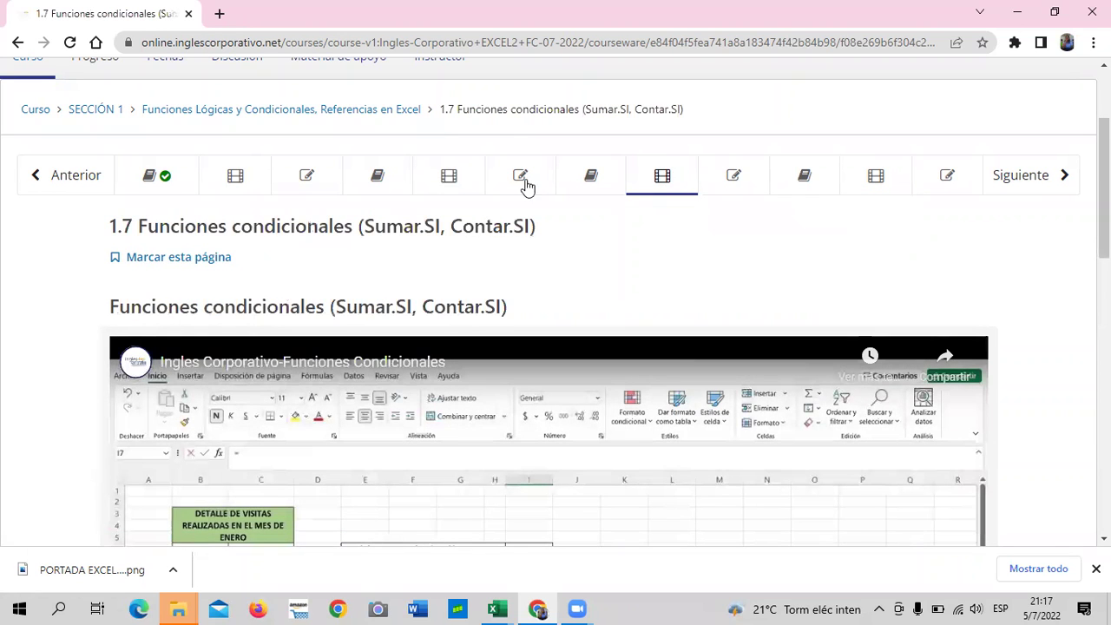
click(458, 171)
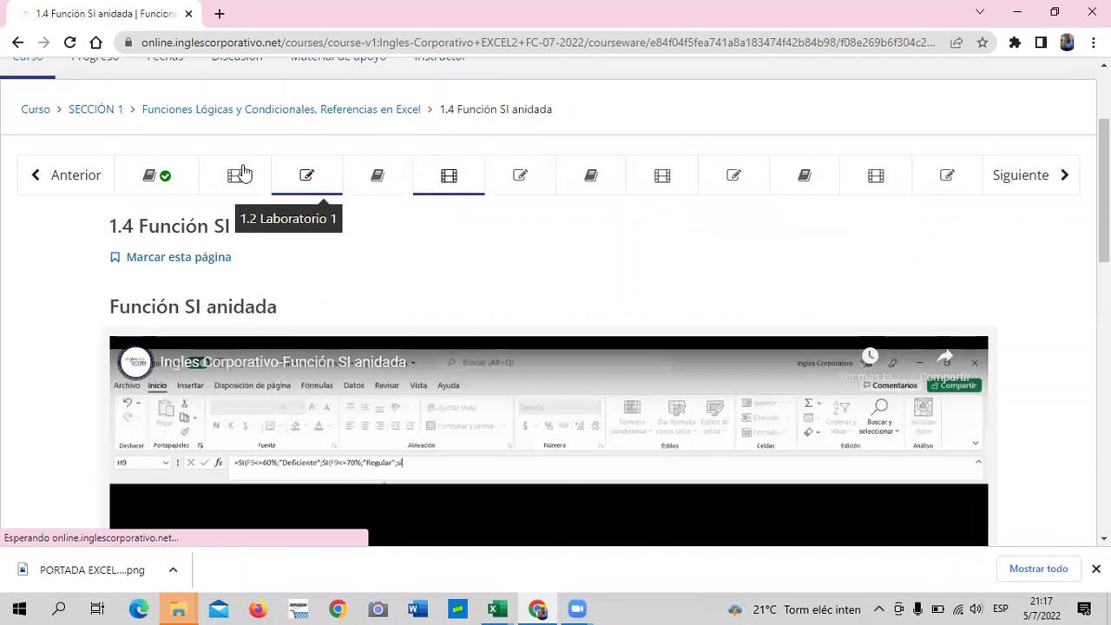
Go to lesson 1.1 Función SI, scroll through it, and play its embedded YouTube video.
click(234, 173)
scroll(309, 255, down, 2)
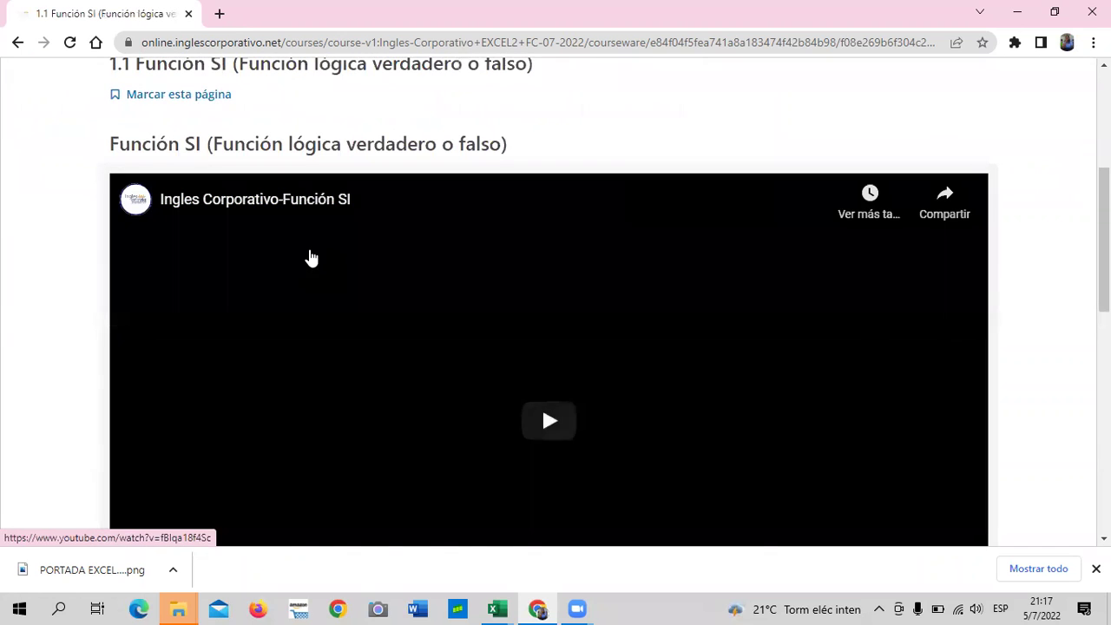
scroll(311, 257, down, 2)
scroll(311, 257, down, 2)
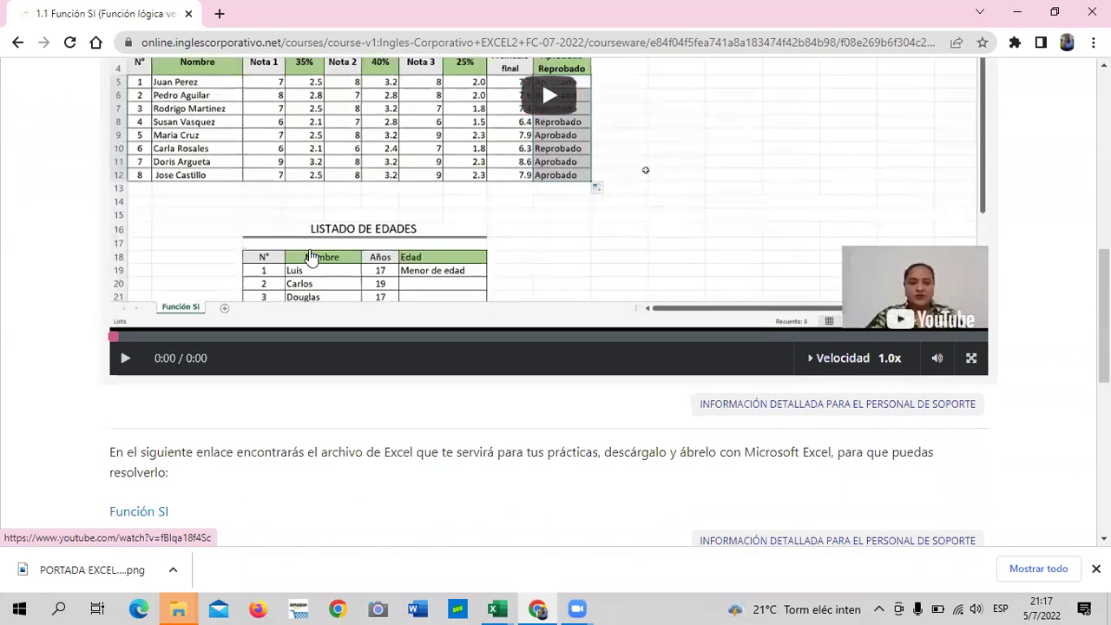
scroll(197, 482, down, 3)
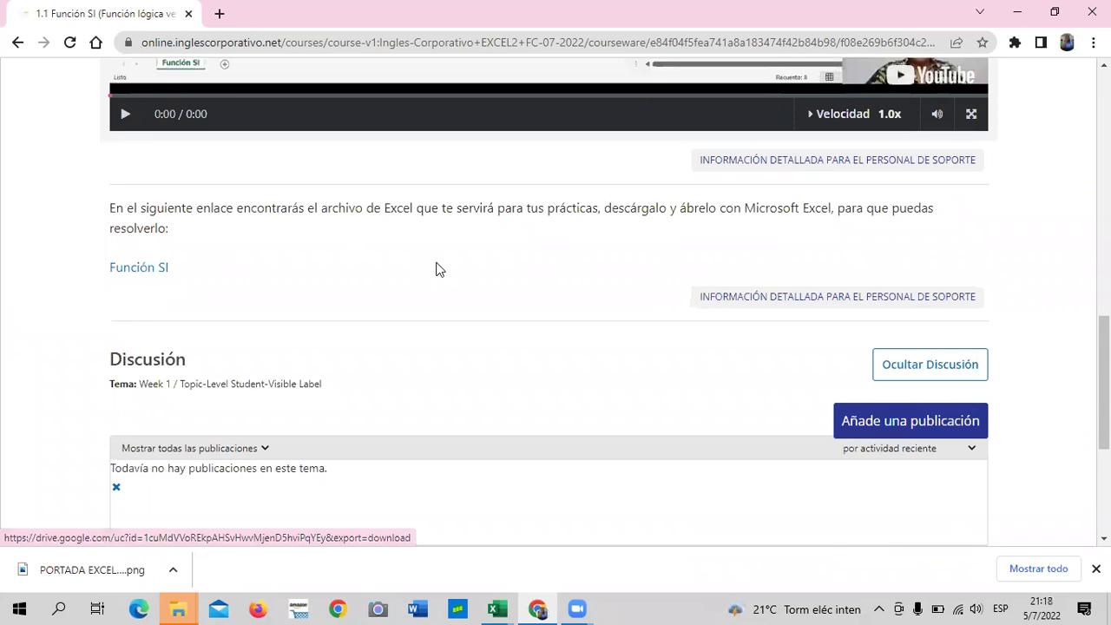
scroll(437, 268, up, 3)
scroll(438, 269, up, 2)
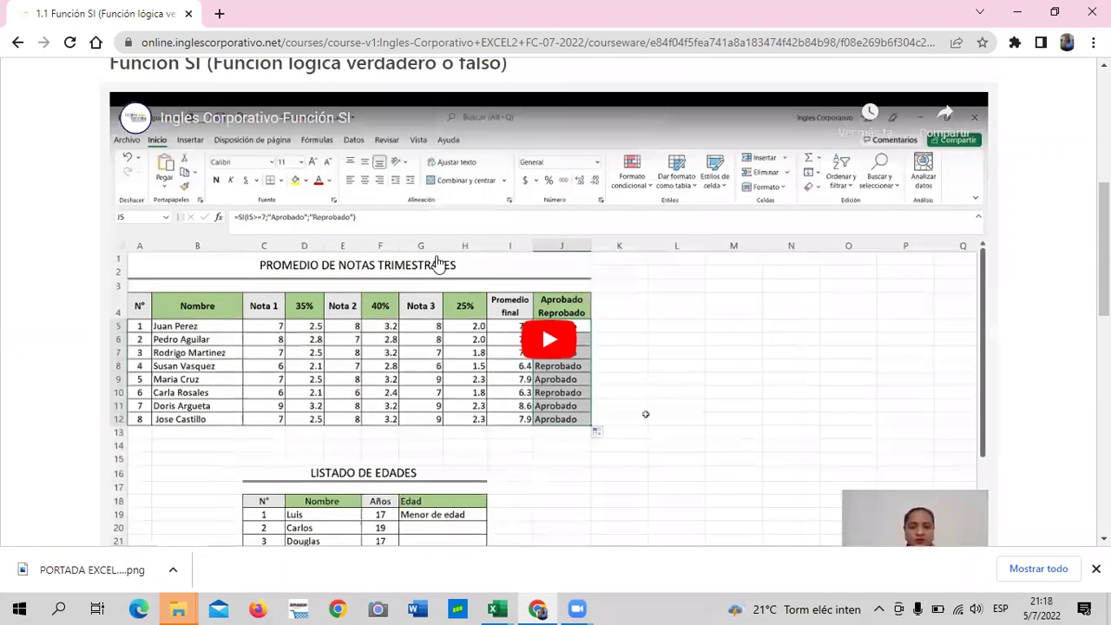
scroll(439, 265, up, 2)
scroll(438, 265, down, 1)
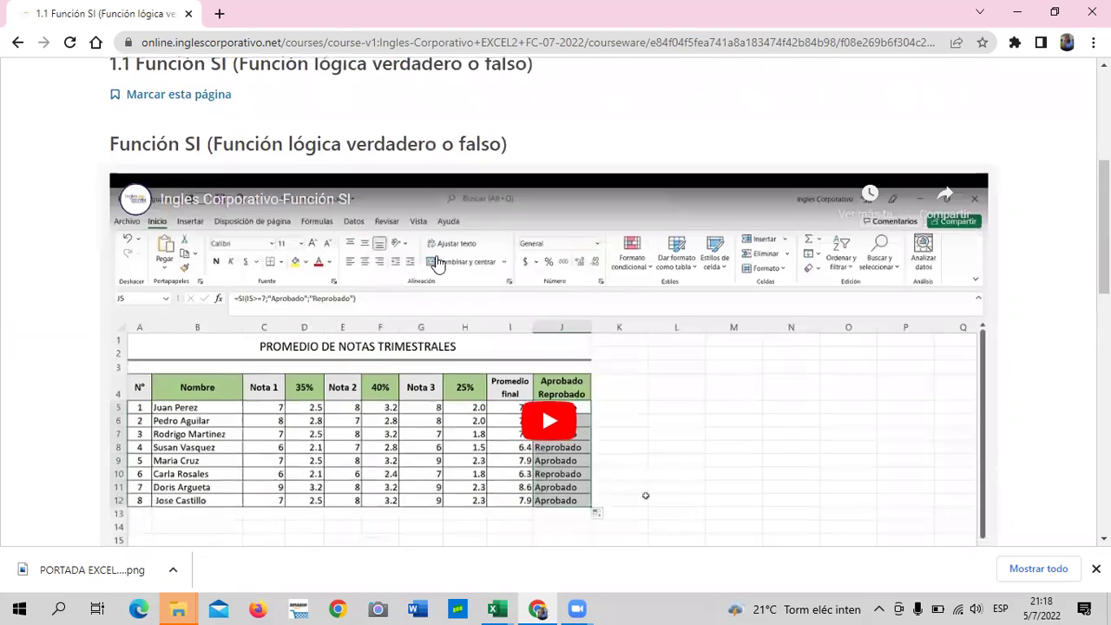
scroll(436, 264, down, 2)
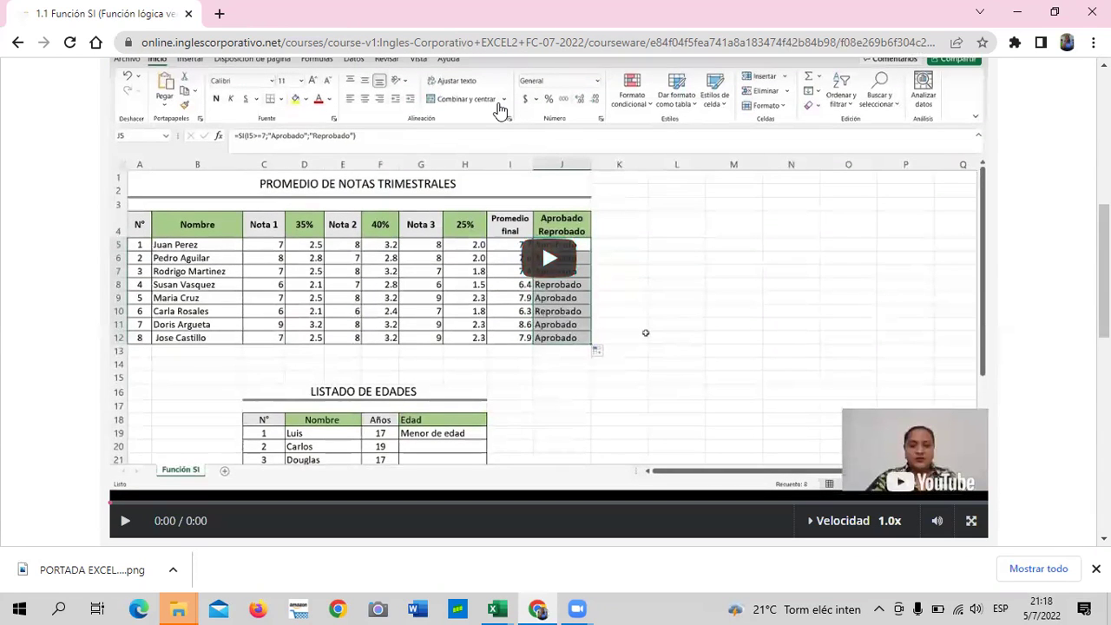
scroll(543, 248, up, 1)
click(546, 251)
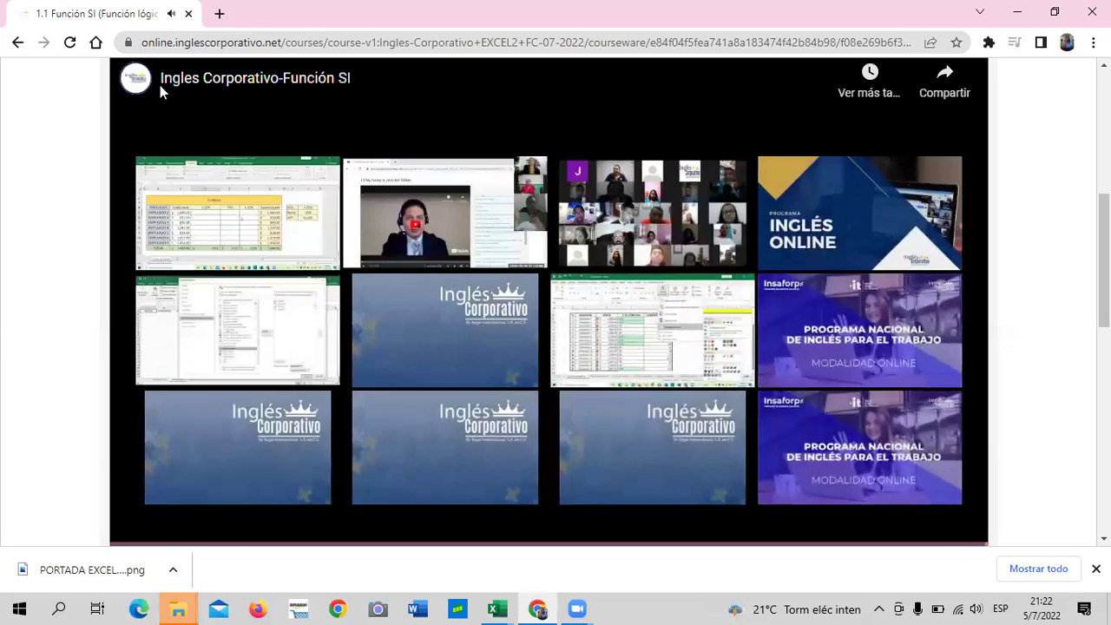
mouse_move(136, 87)
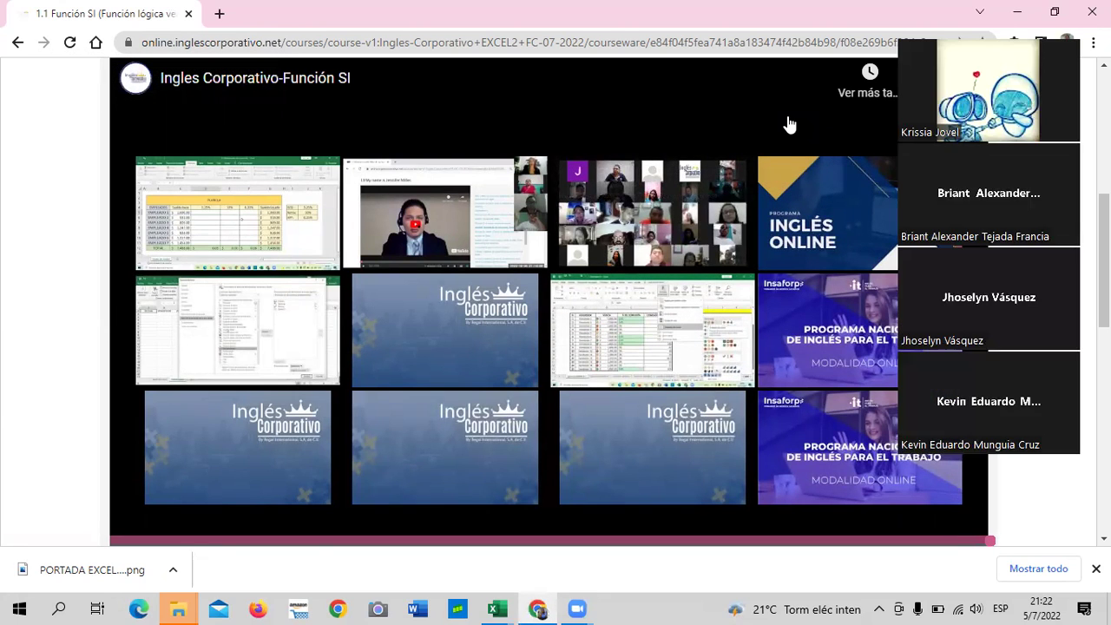
scroll(425, 363, up, 2)
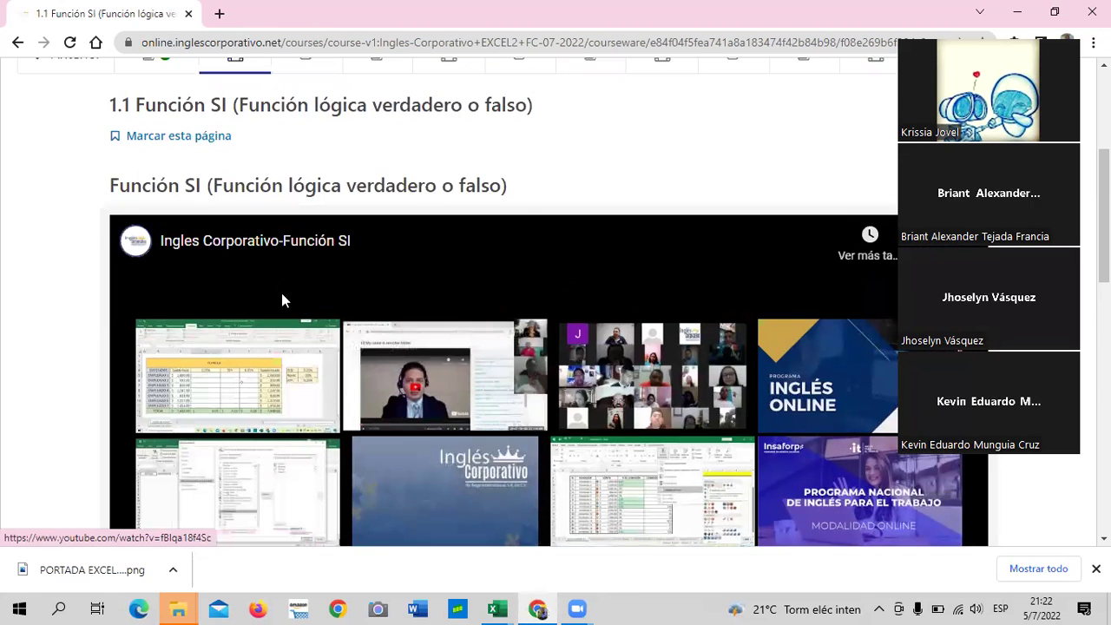
scroll(281, 295, down, 5)
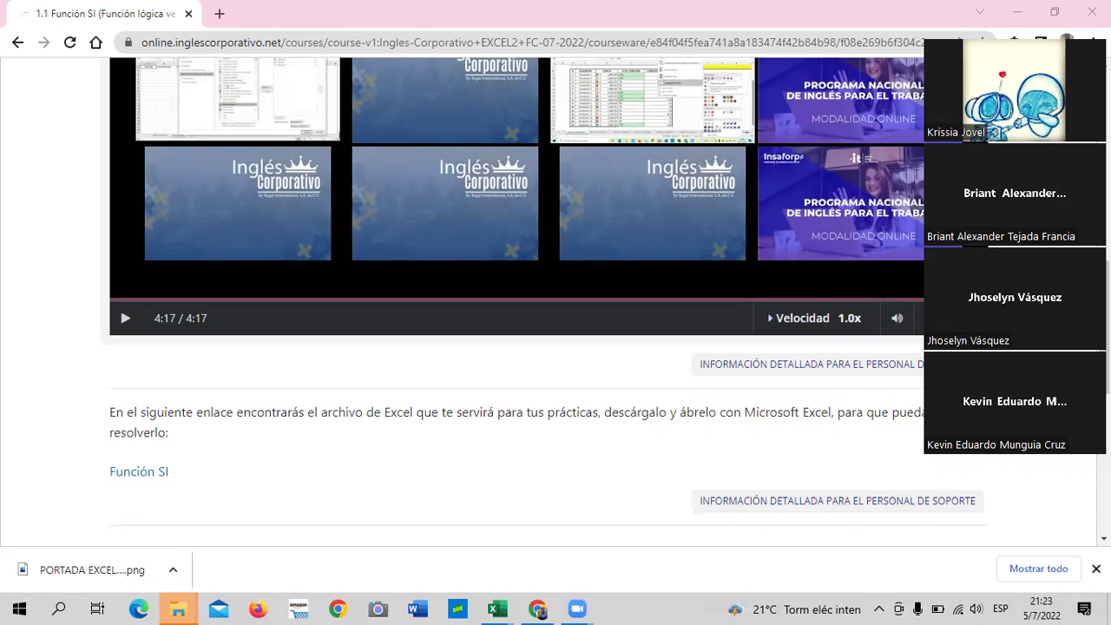
scroll(210, 322, up, 5)
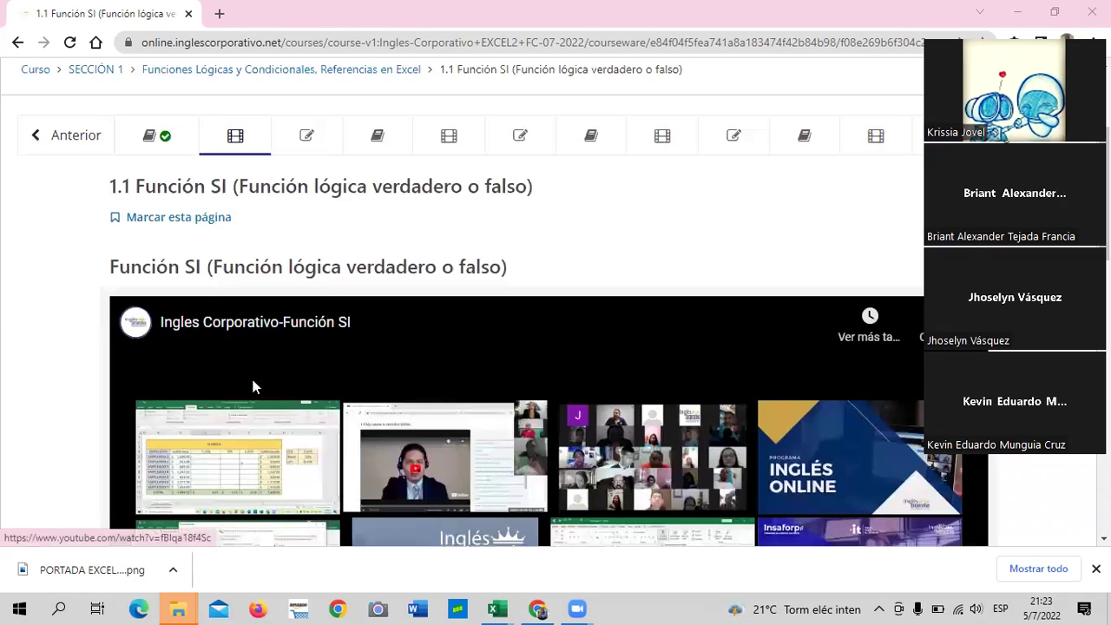
click(179, 147)
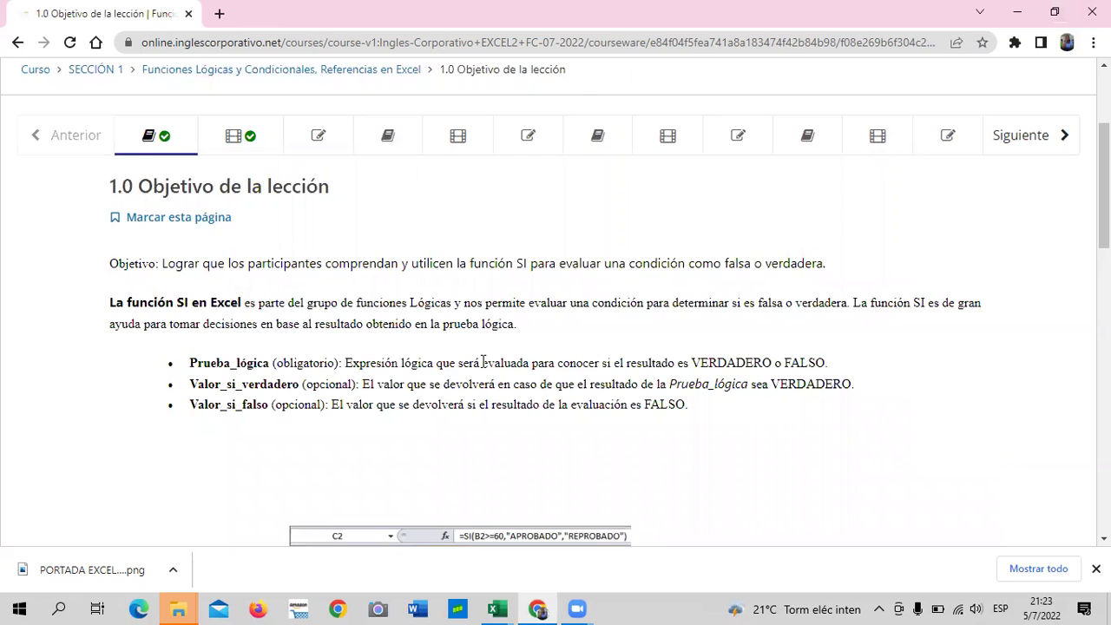
scroll(269, 518, down, 2)
scroll(268, 518, down, 5)
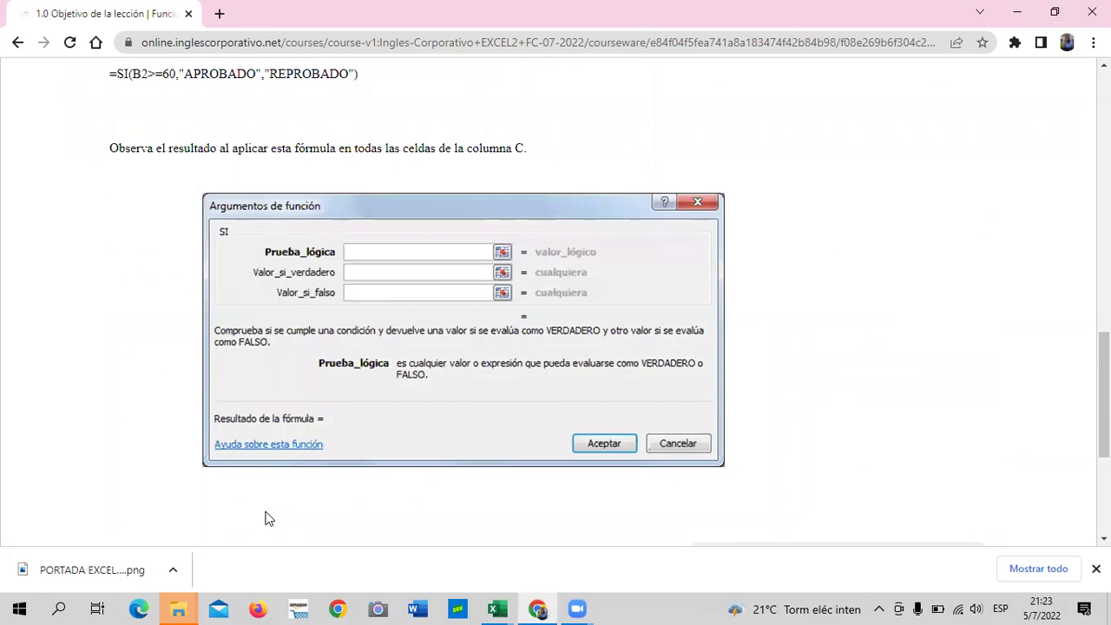
scroll(268, 518, up, 5)
scroll(266, 515, up, 4)
scroll(265, 512, up, 2)
scroll(265, 508, up, 1)
scroll(266, 508, down, 2)
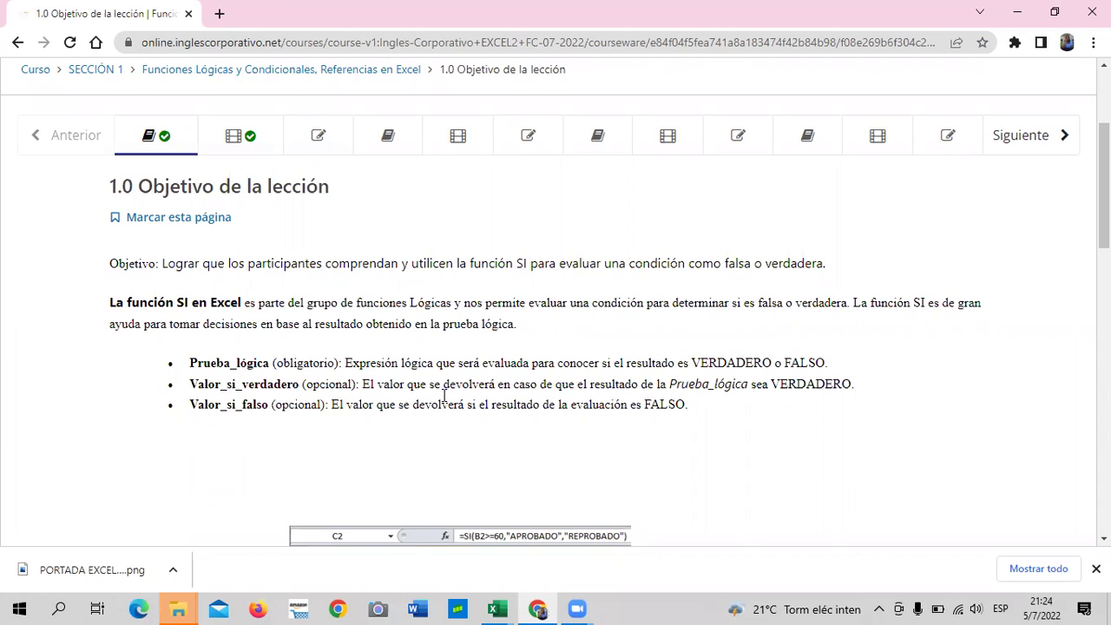
scroll(414, 396, down, 1)
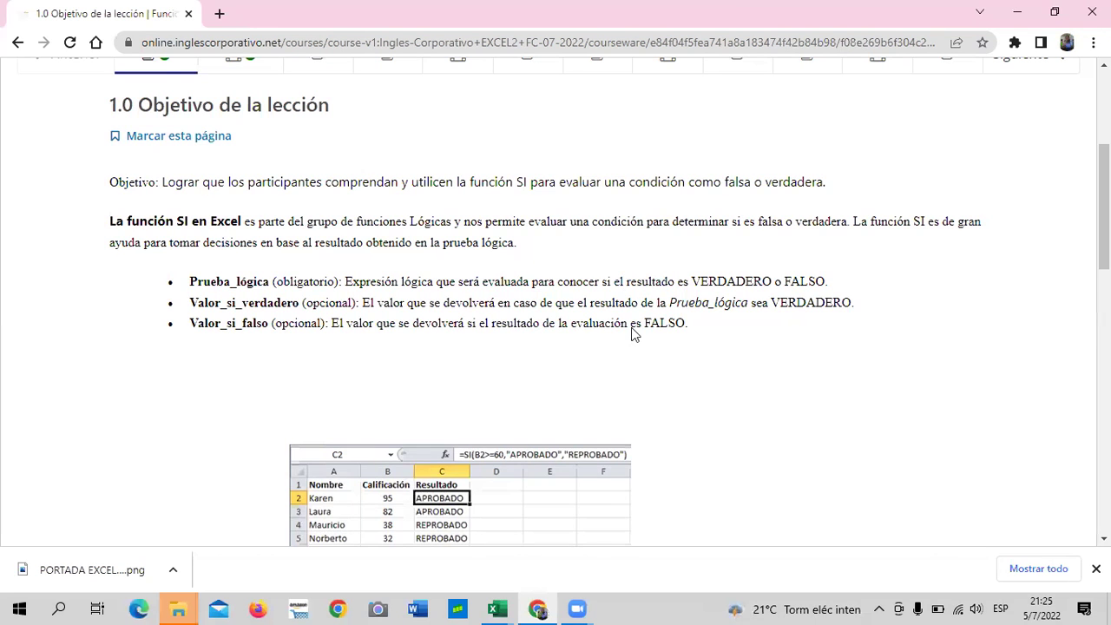
Scroll to the bottom of the lesson and continue with Siguiente to lesson 1.1 Función SI.
scroll(630, 330, down, 2)
scroll(630, 330, down, 2)
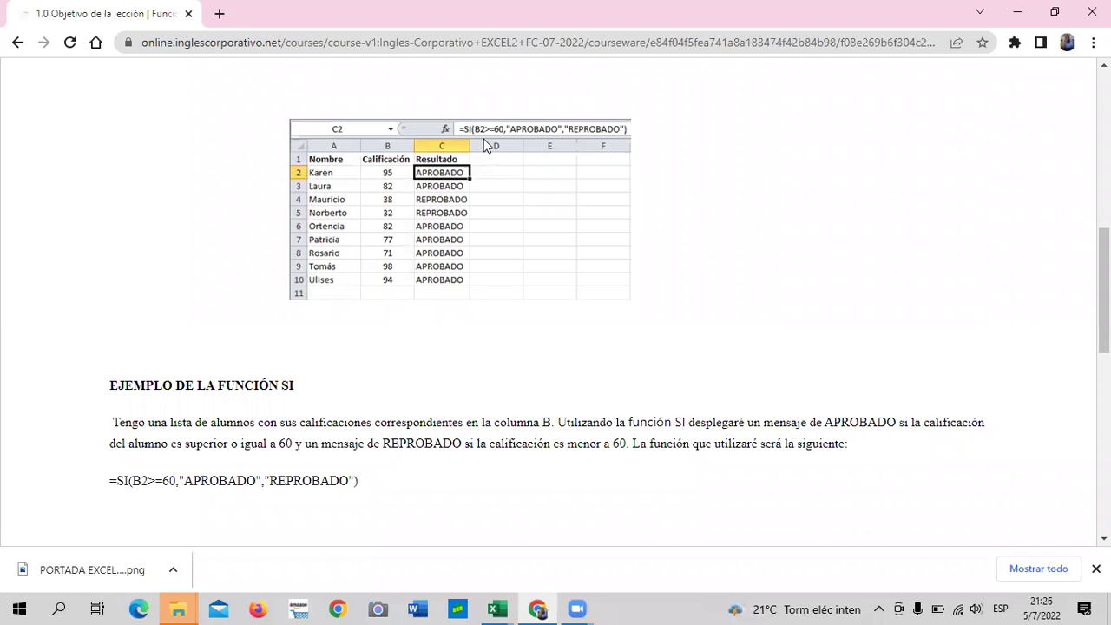
scroll(615, 226, up, 3)
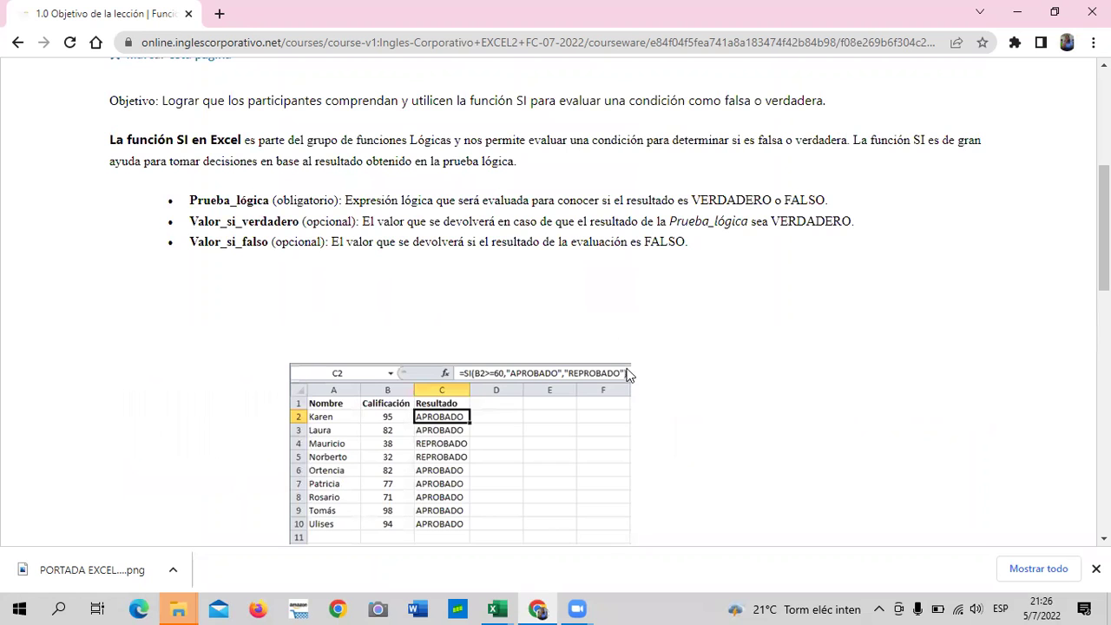
scroll(609, 383, down, 2)
scroll(607, 386, down, 2)
scroll(597, 378, down, 1)
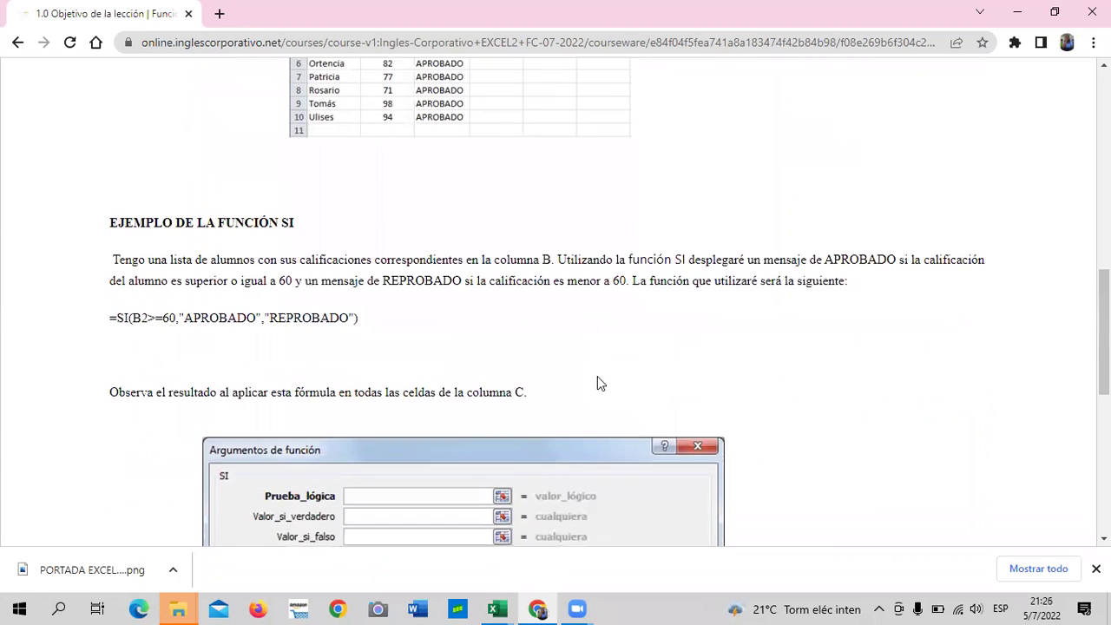
scroll(239, 323, down, 1)
scroll(373, 277, down, 2)
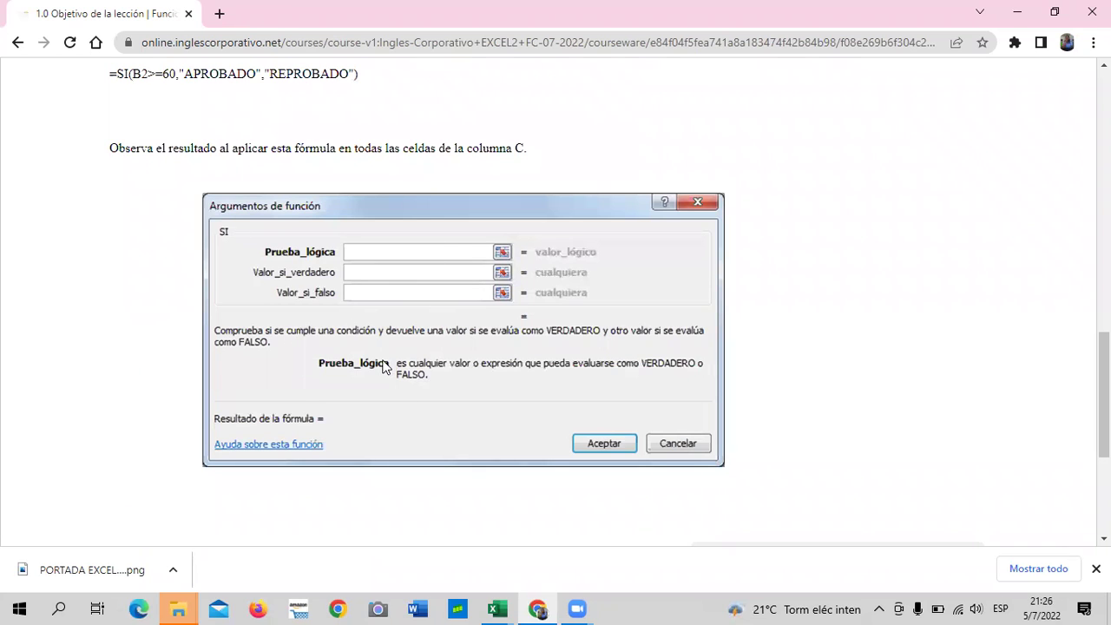
scroll(382, 362, down, 3)
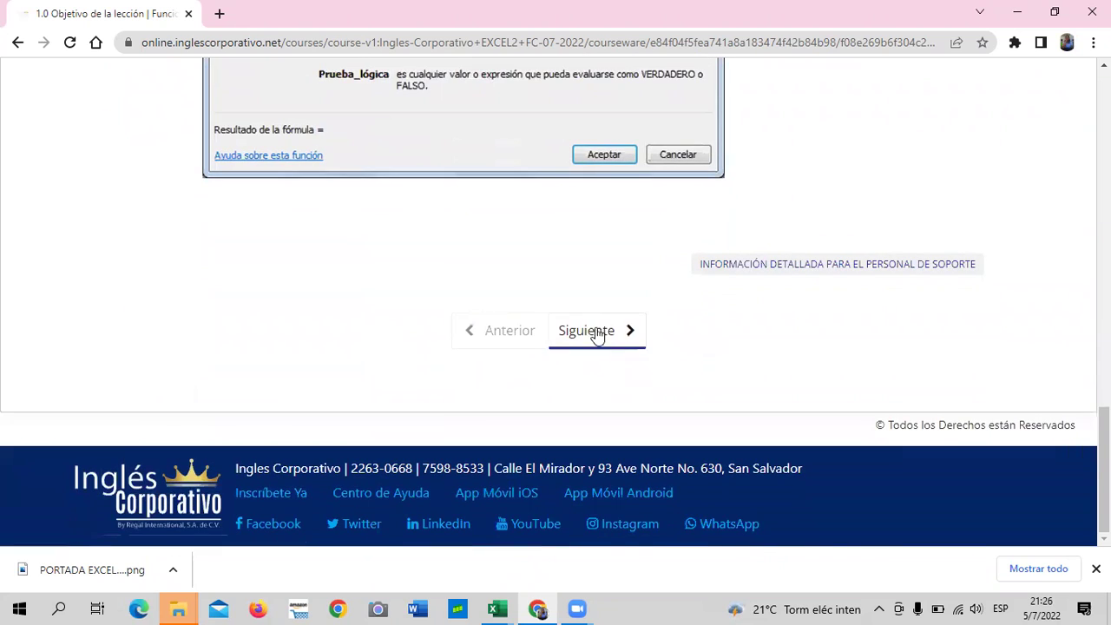
click(597, 335)
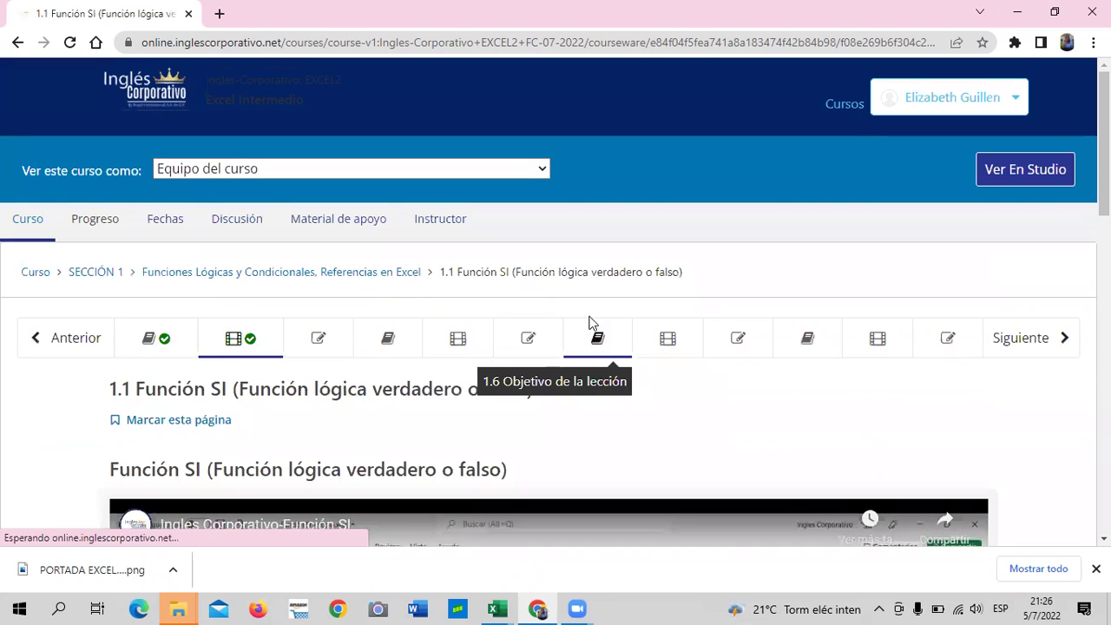
scroll(590, 322, down, 4)
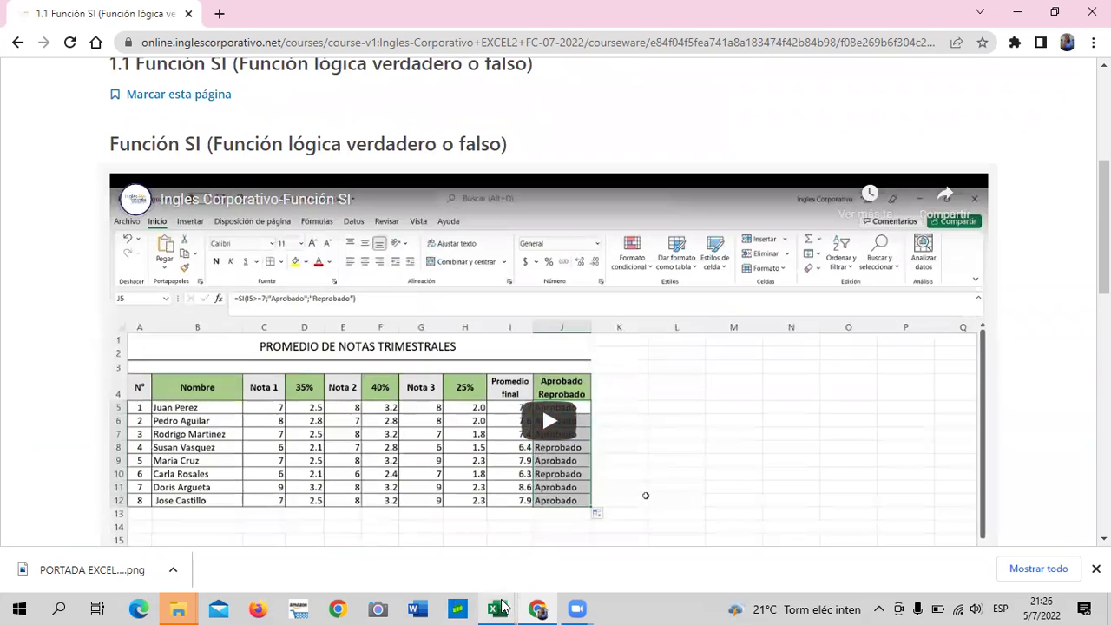
Switch to the Función SI - copia (5) workbook and scroll through its averages and ages tables.
mouse_move(500, 605)
click(450, 571)
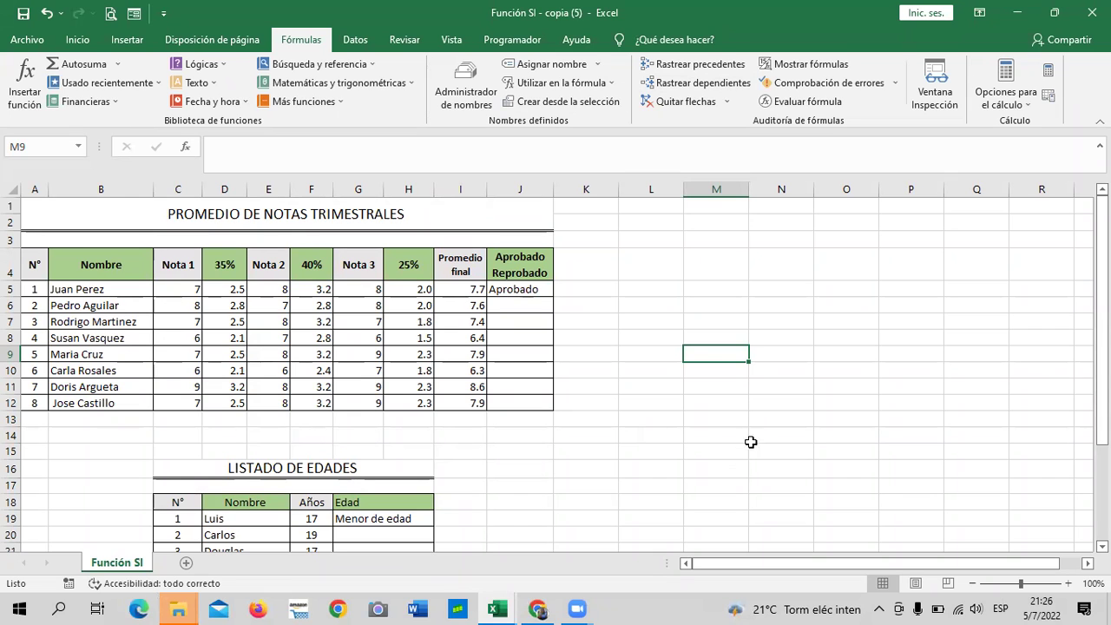
click(882, 444)
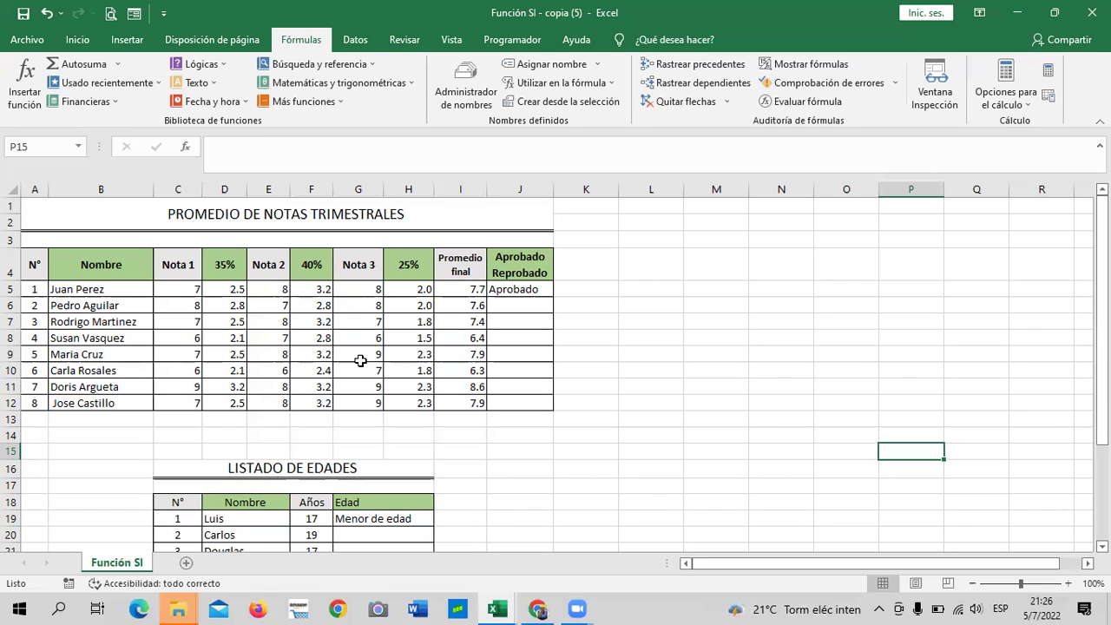
scroll(370, 371, down, 3)
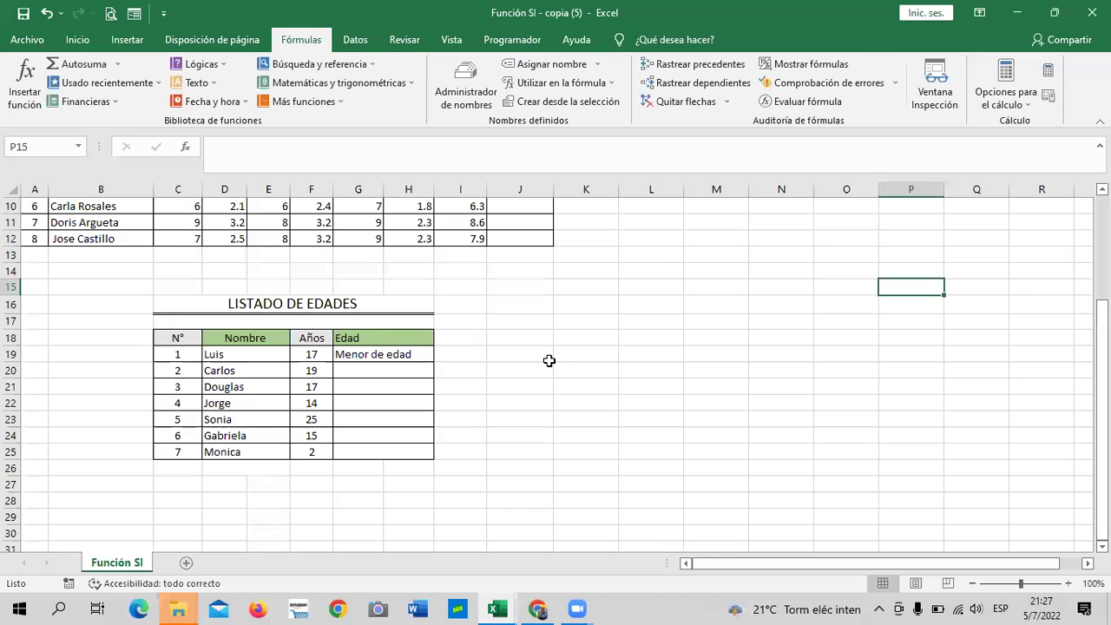
scroll(448, 449, up, 2)
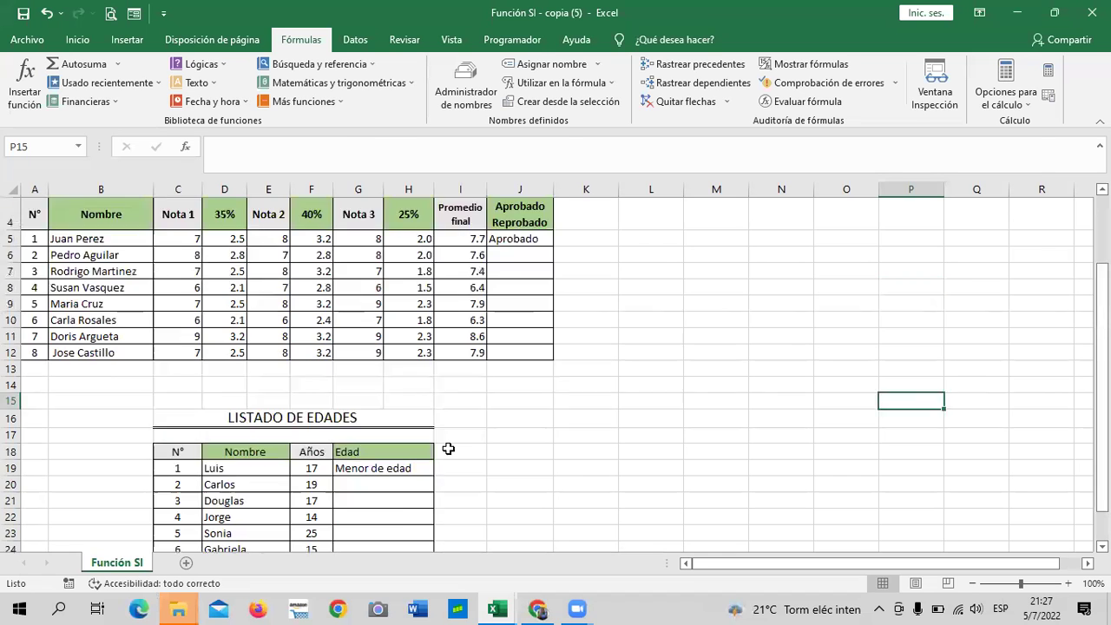
scroll(447, 448, up, 1)
scroll(505, 468, down, 2)
scroll(462, 419, down, 1)
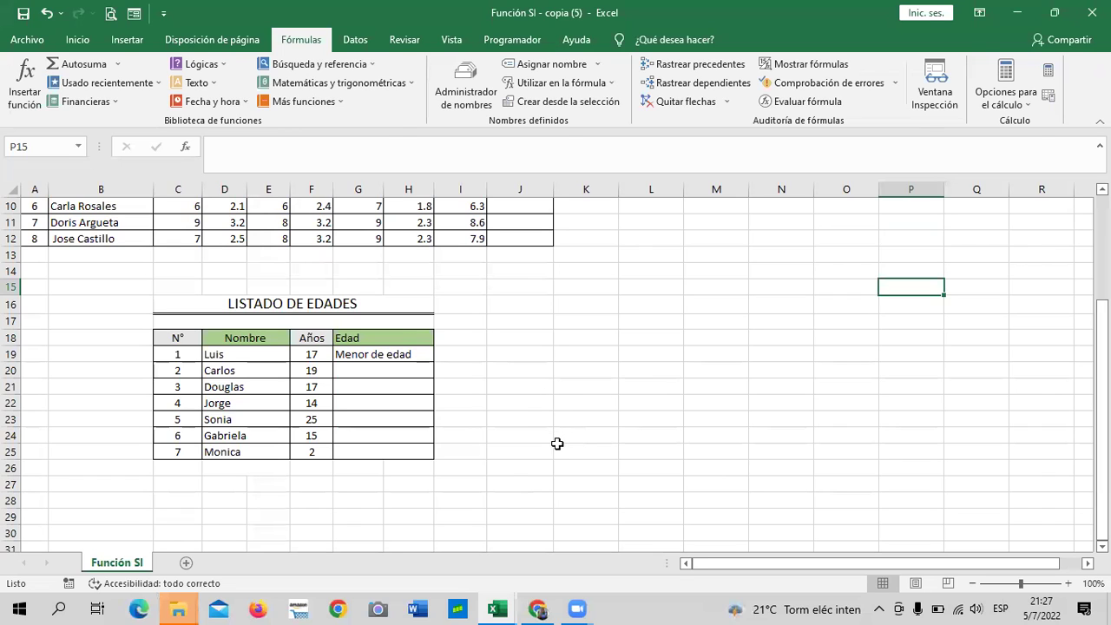
click(394, 350)
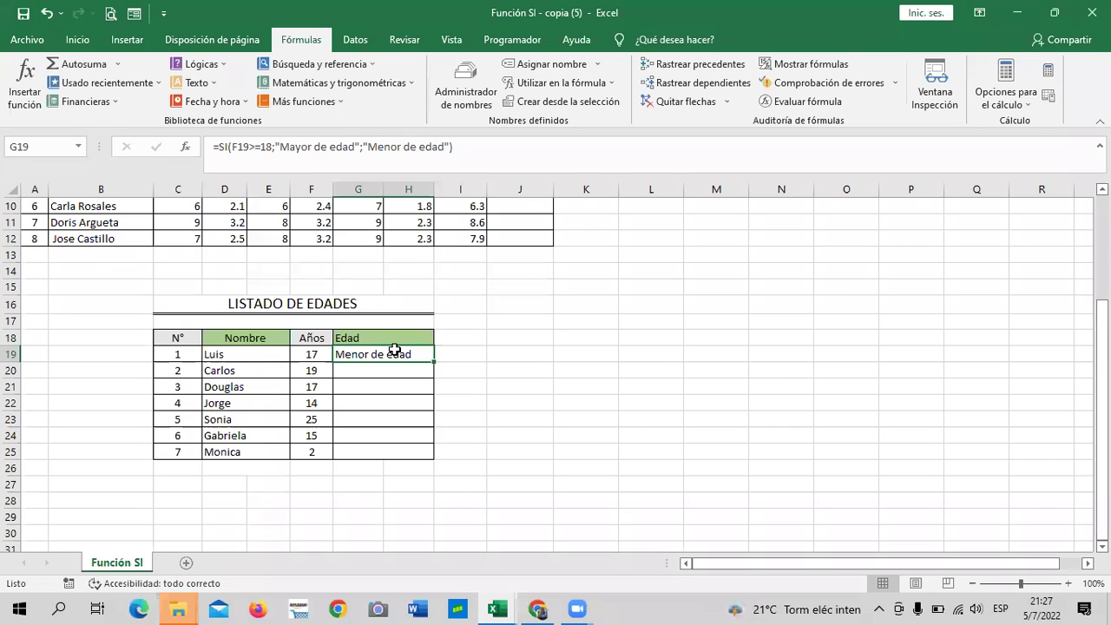
click(601, 366)
click(388, 352)
click(495, 352)
scroll(507, 373, up, 3)
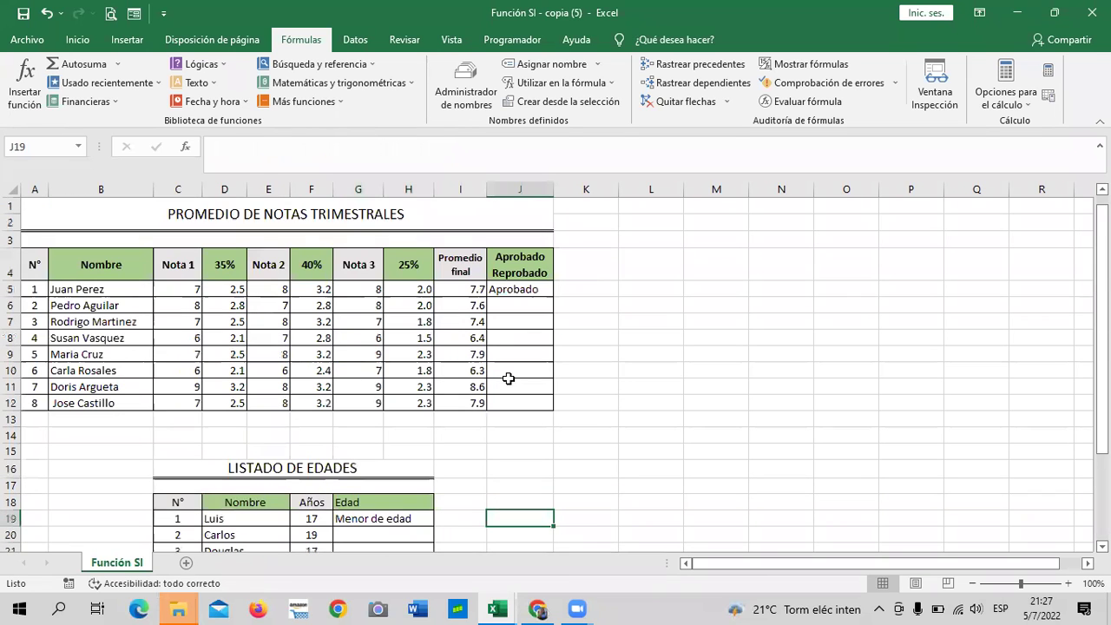
click(532, 288)
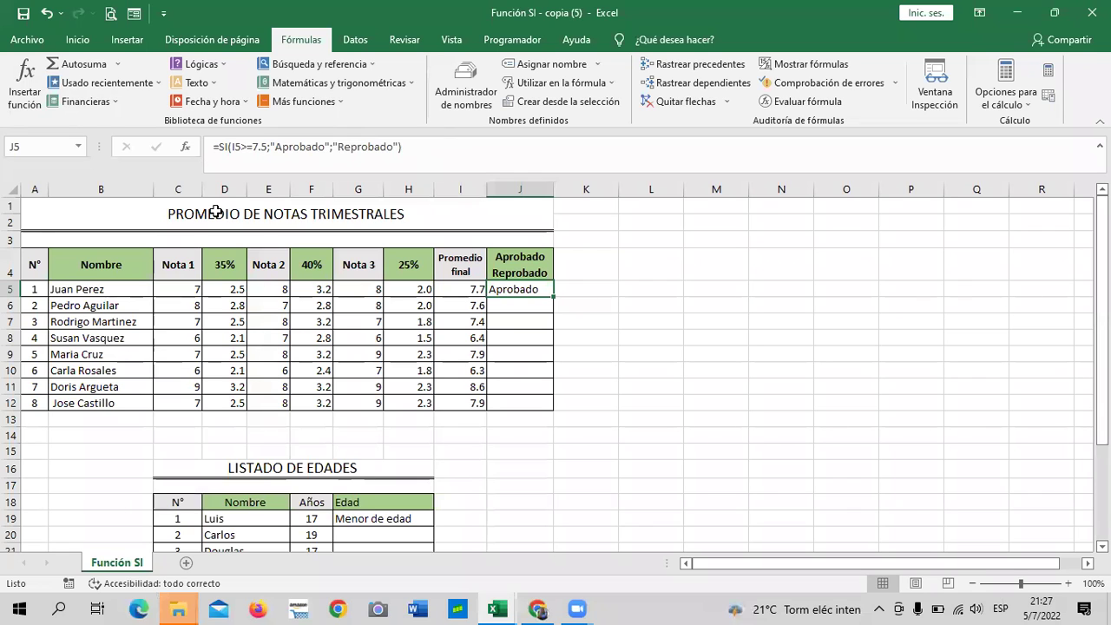
scroll(486, 512, down, 1)
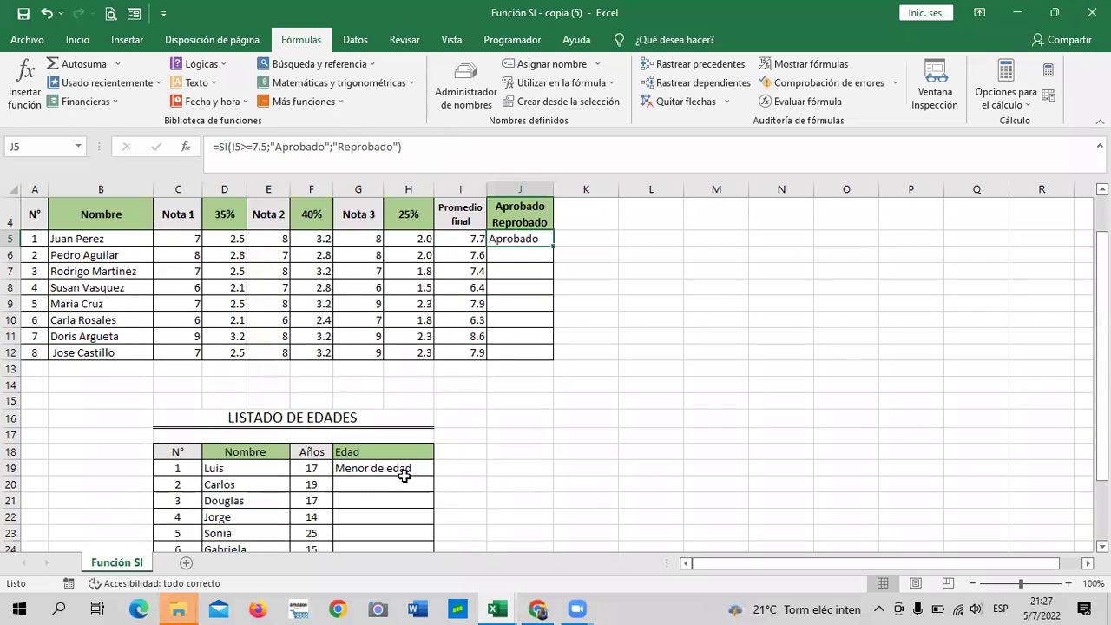
click(404, 476)
click(516, 245)
scroll(509, 321, up, 1)
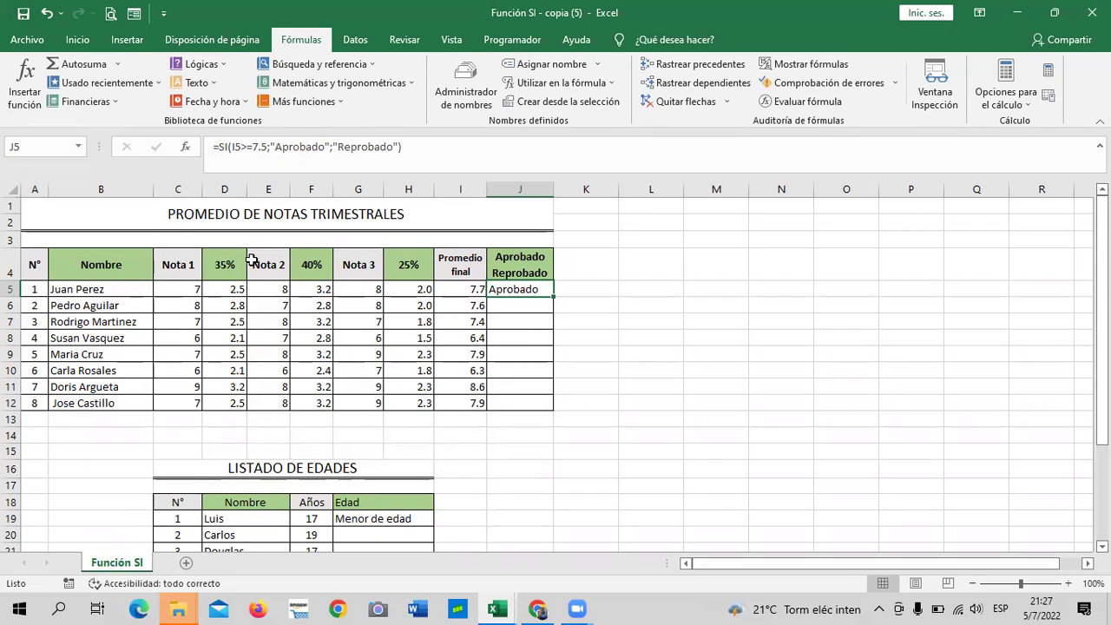
click(821, 388)
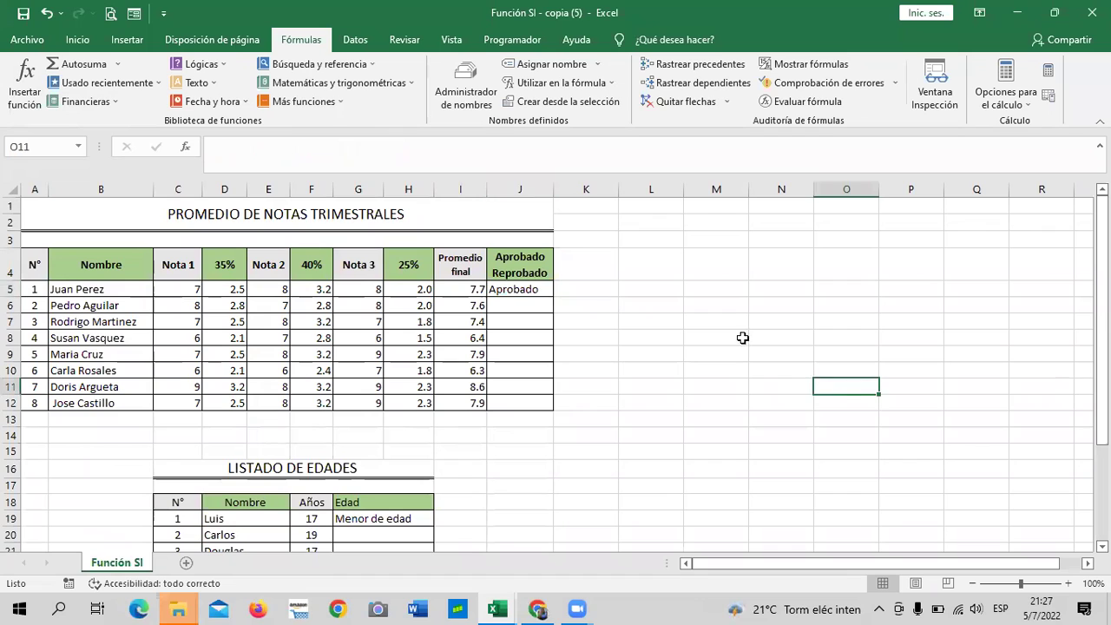
click(501, 289)
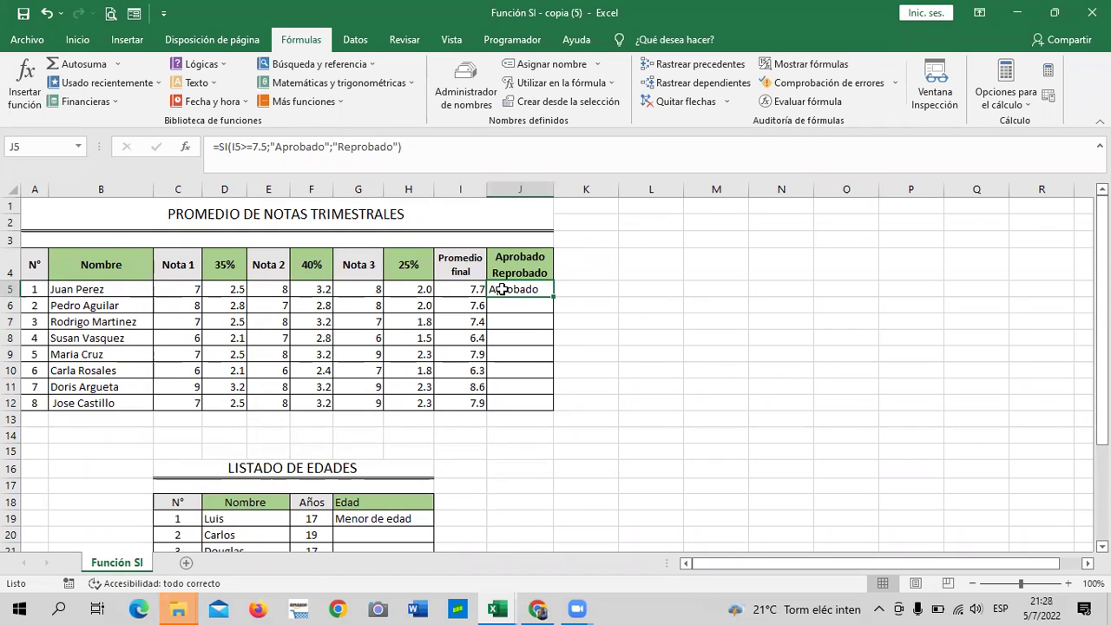
key(Delete)
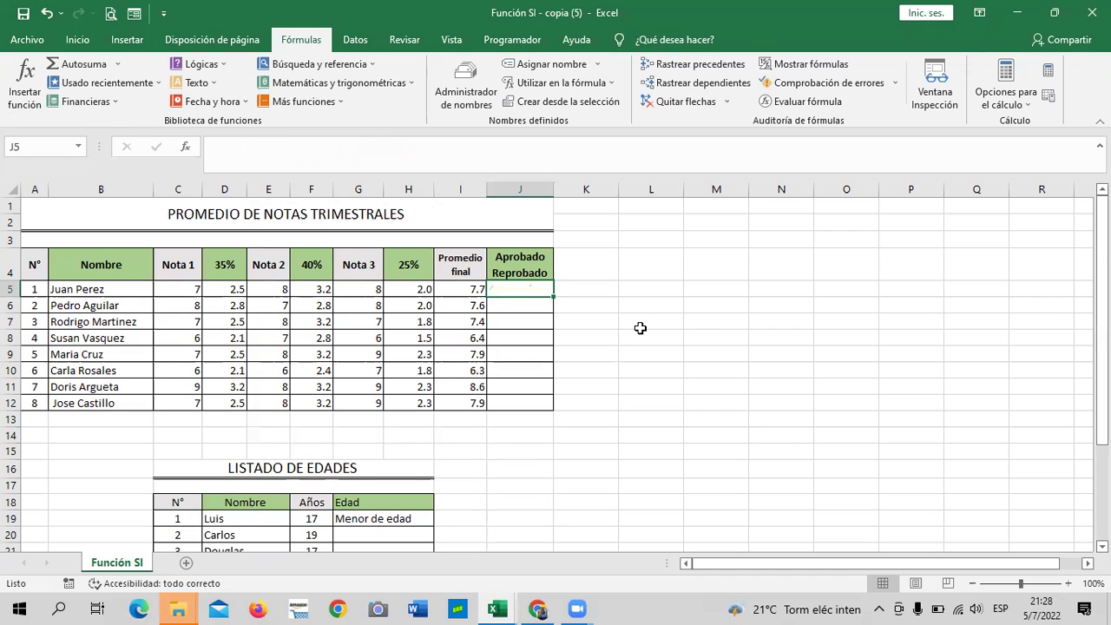
click(688, 322)
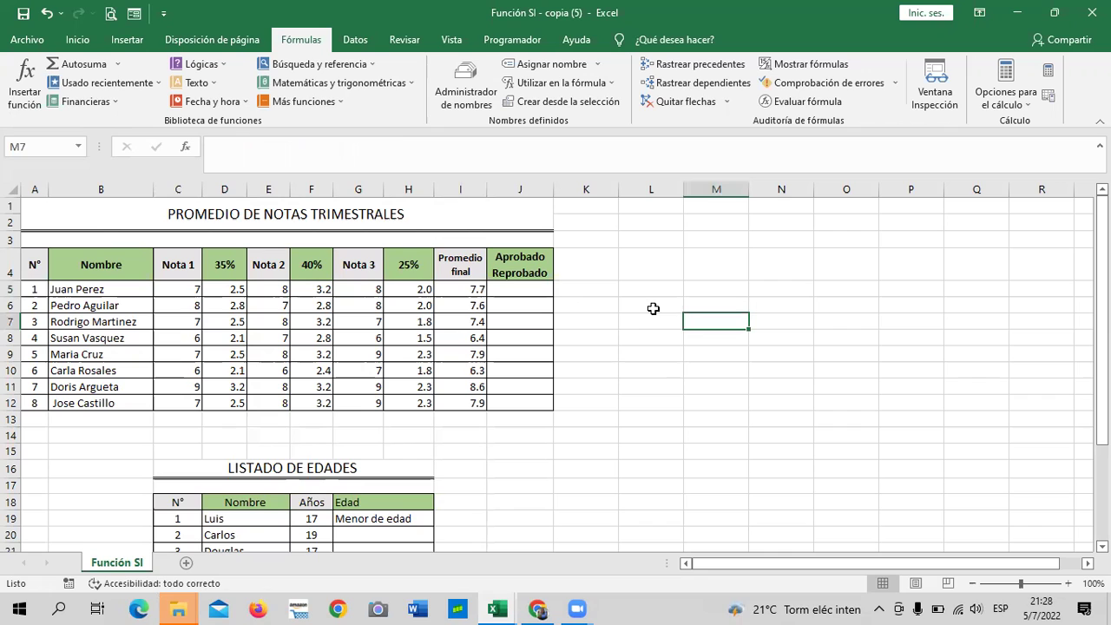
click(517, 286)
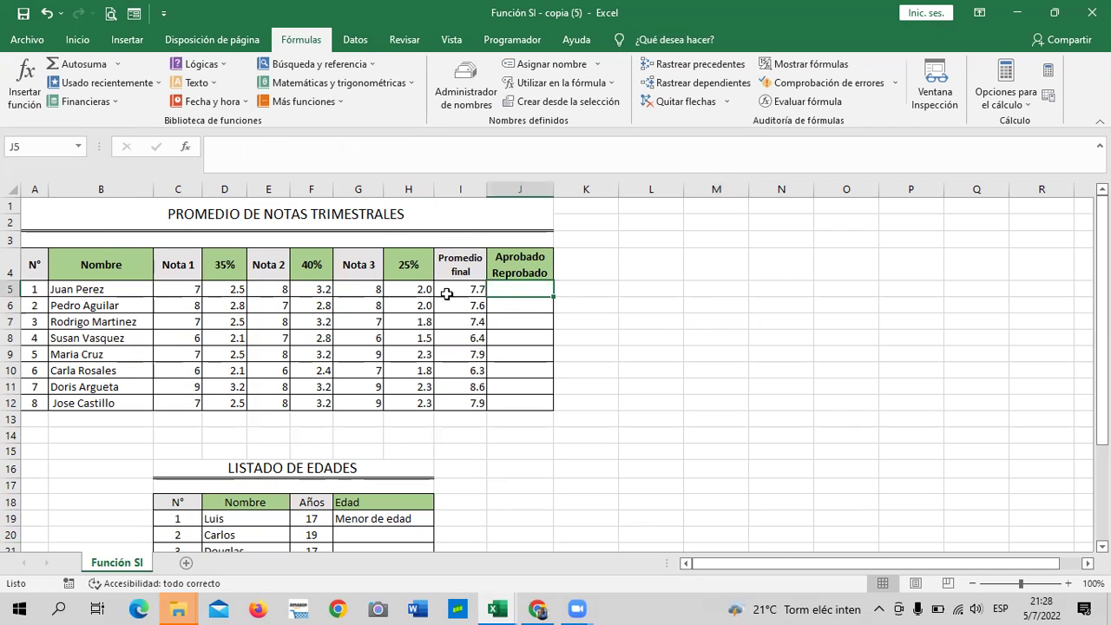
click(636, 412)
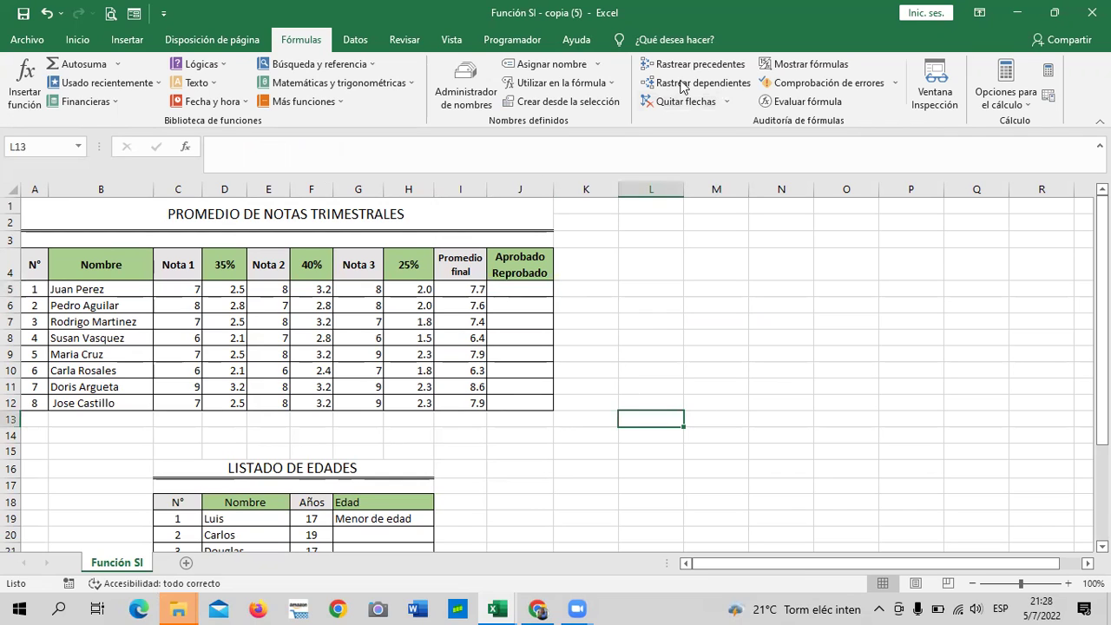
click(460, 288)
click(460, 340)
click(457, 402)
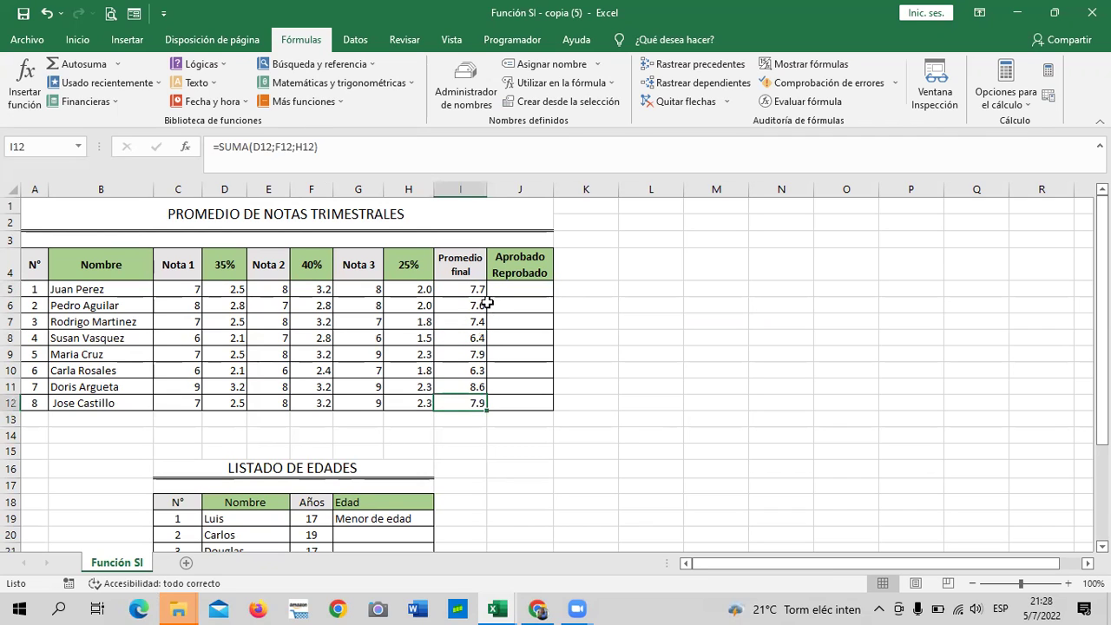
click(459, 290)
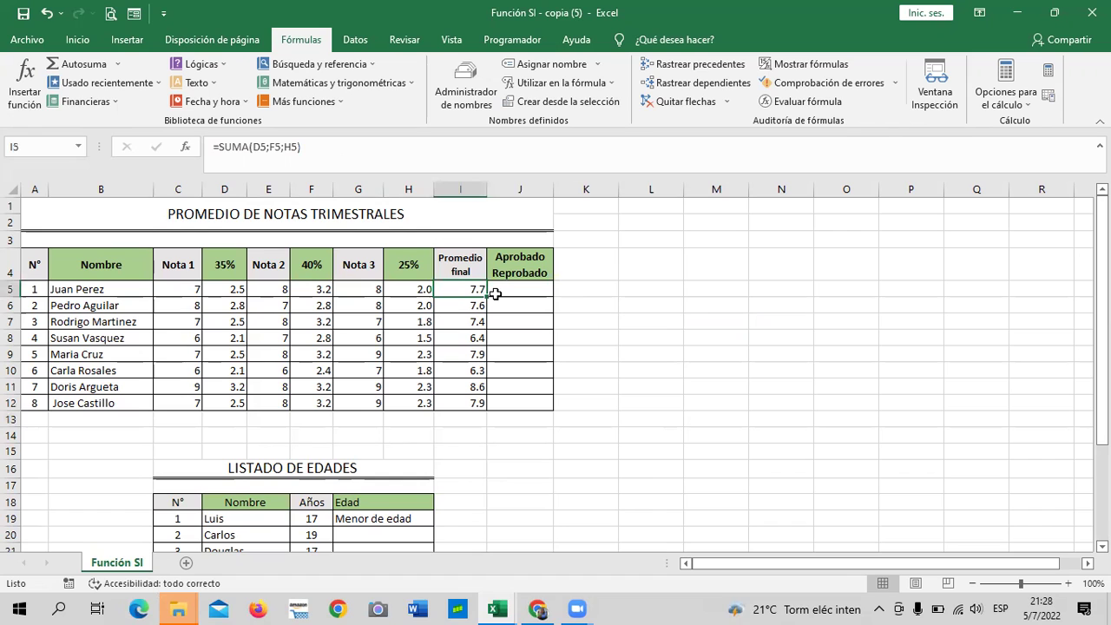
click(183, 291)
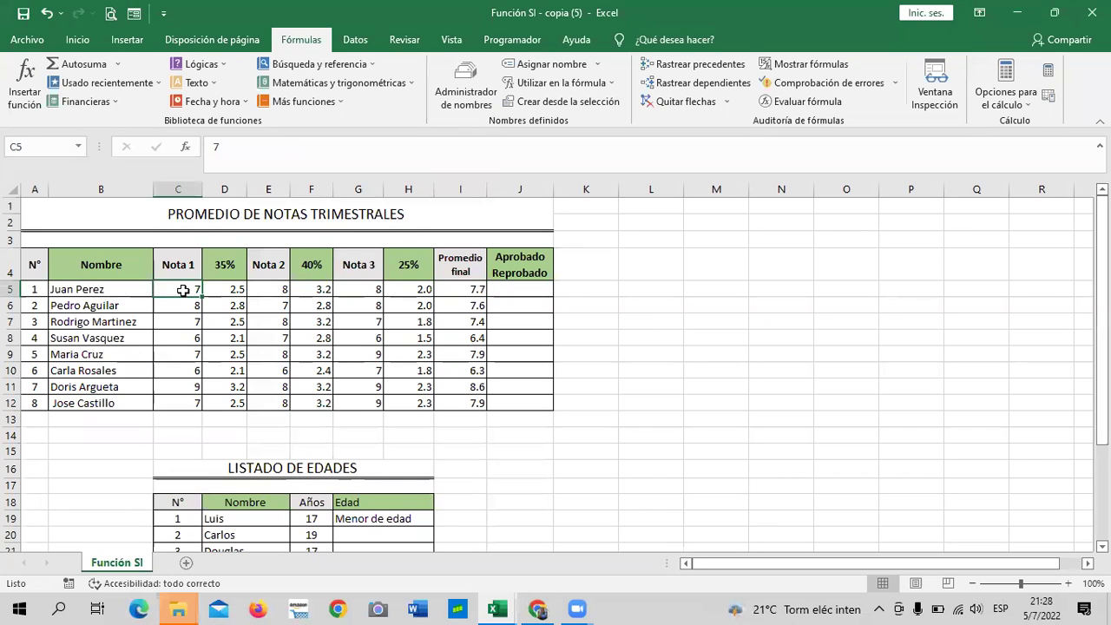
click(279, 290)
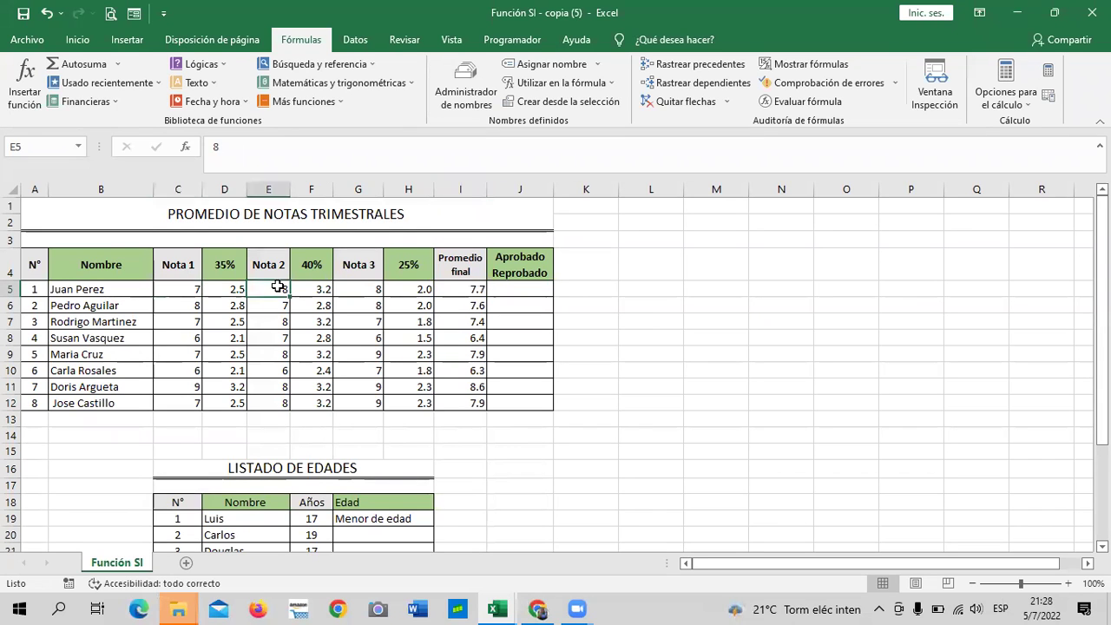
click(364, 288)
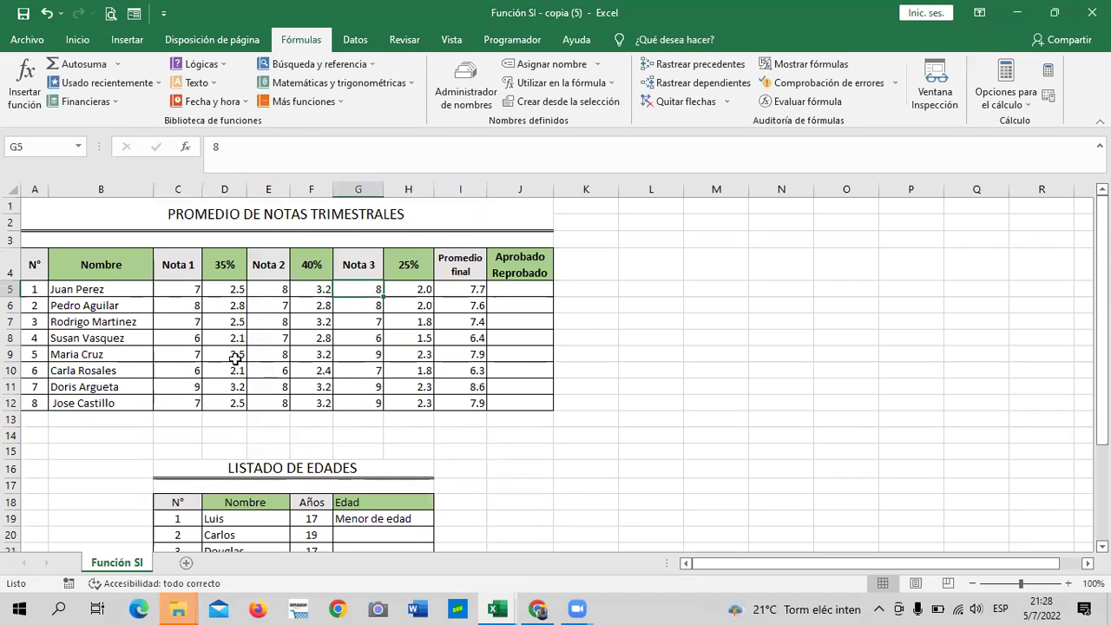
click(178, 287)
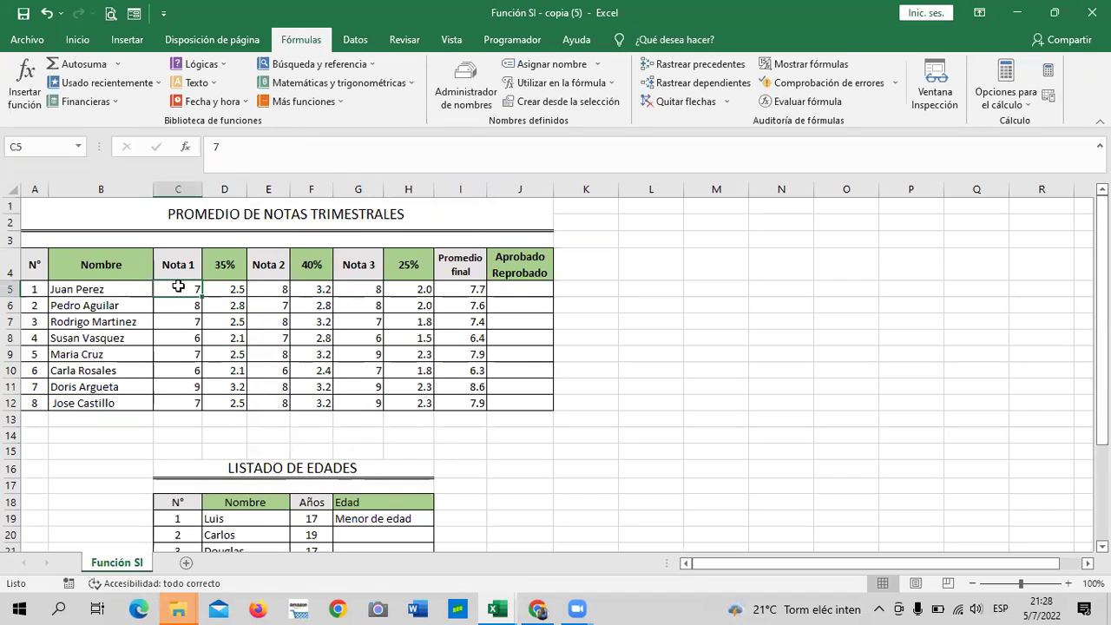
click(227, 291)
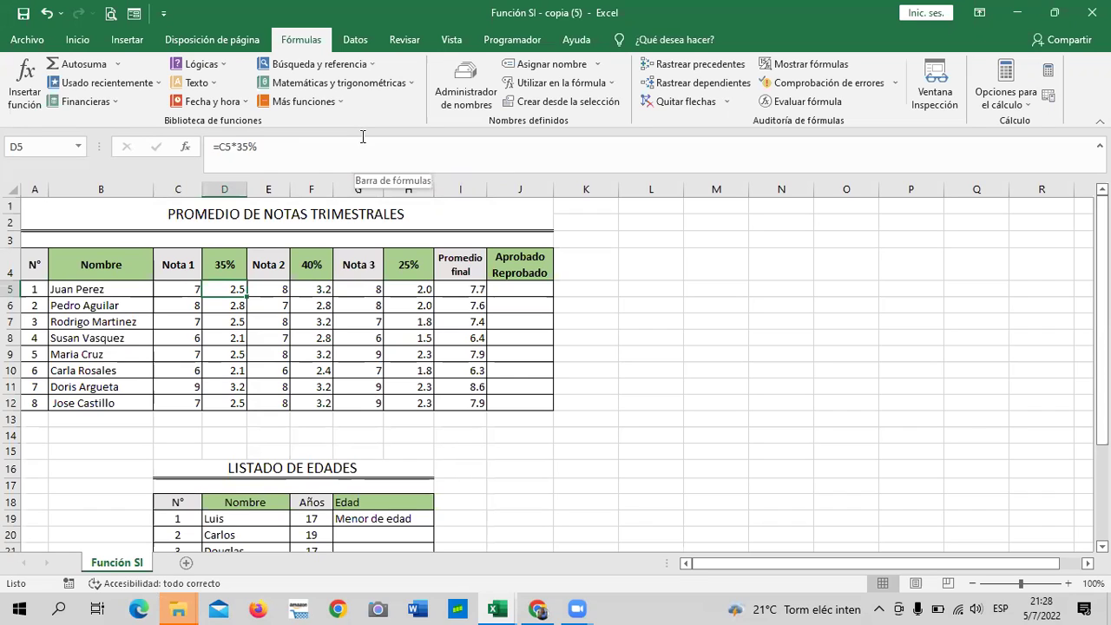
click(310, 289)
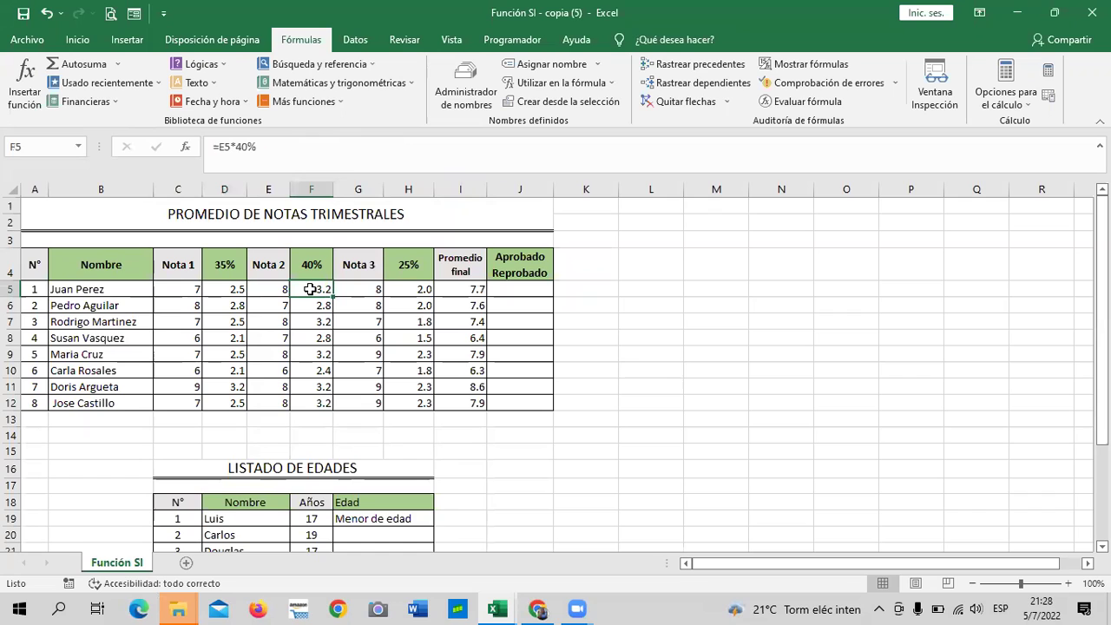
click(363, 289)
click(423, 293)
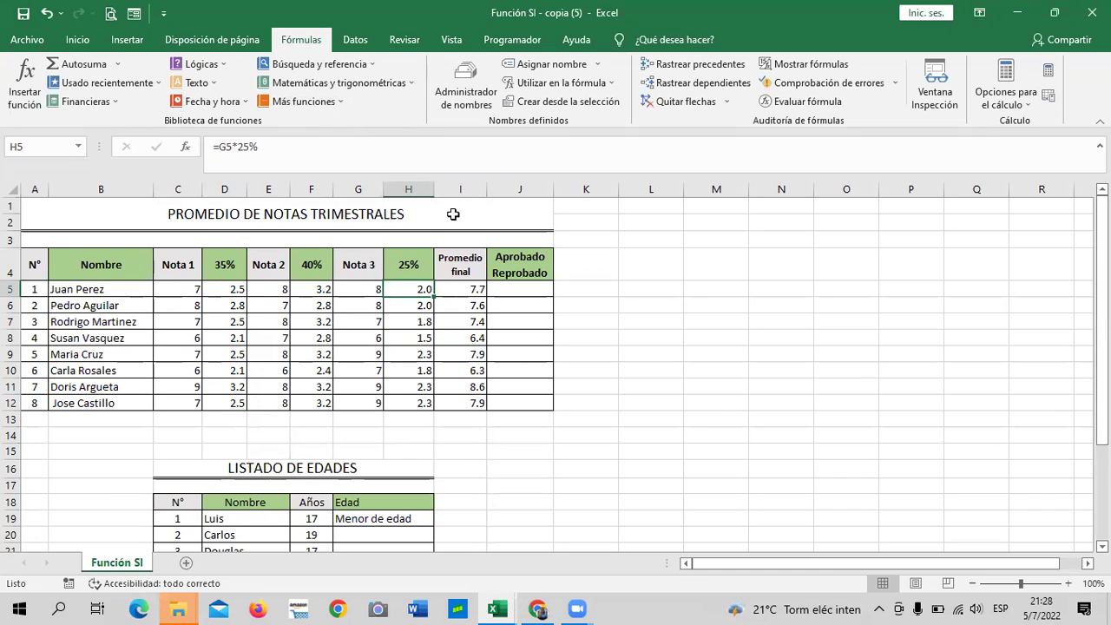
click(457, 289)
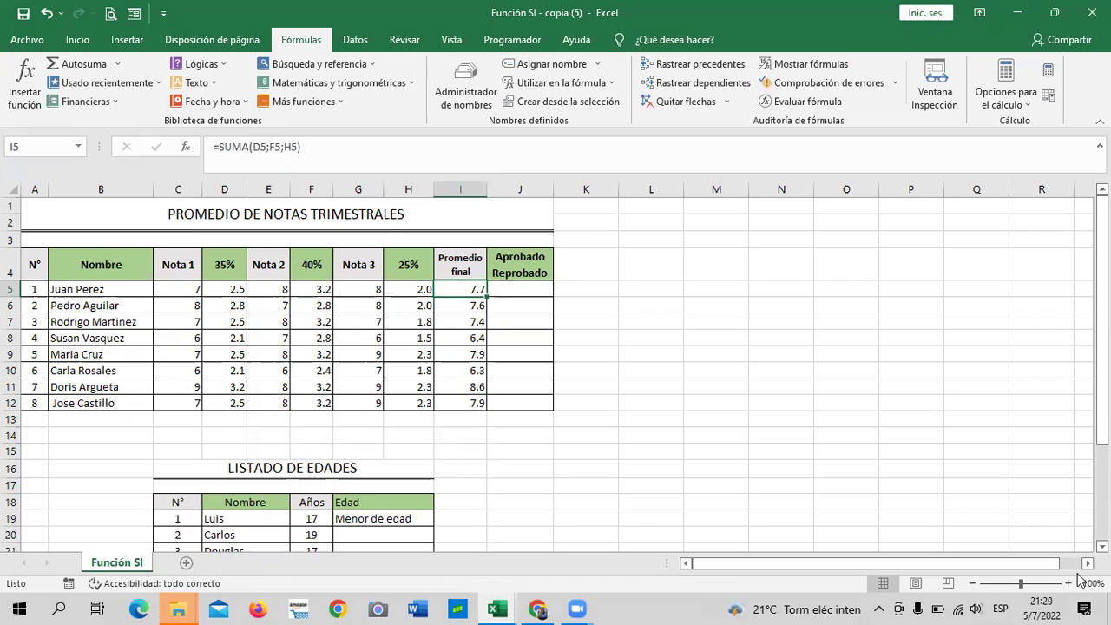
Zoom the Función SI sheet to 110% and scroll back up to row 1.
click(1068, 583)
click(1067, 583)
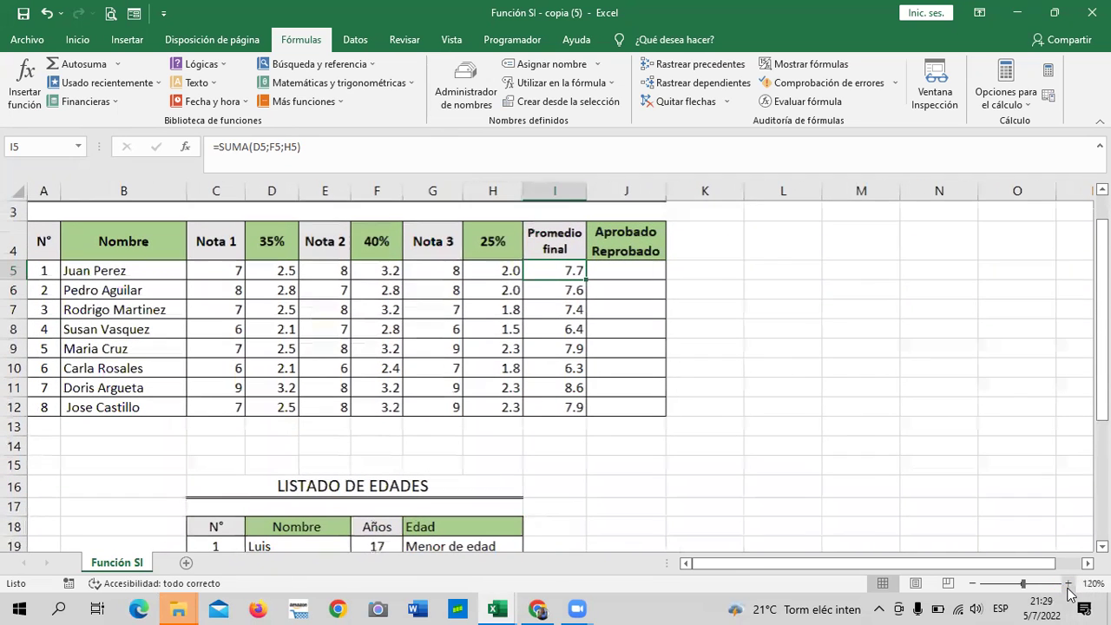
click(971, 583)
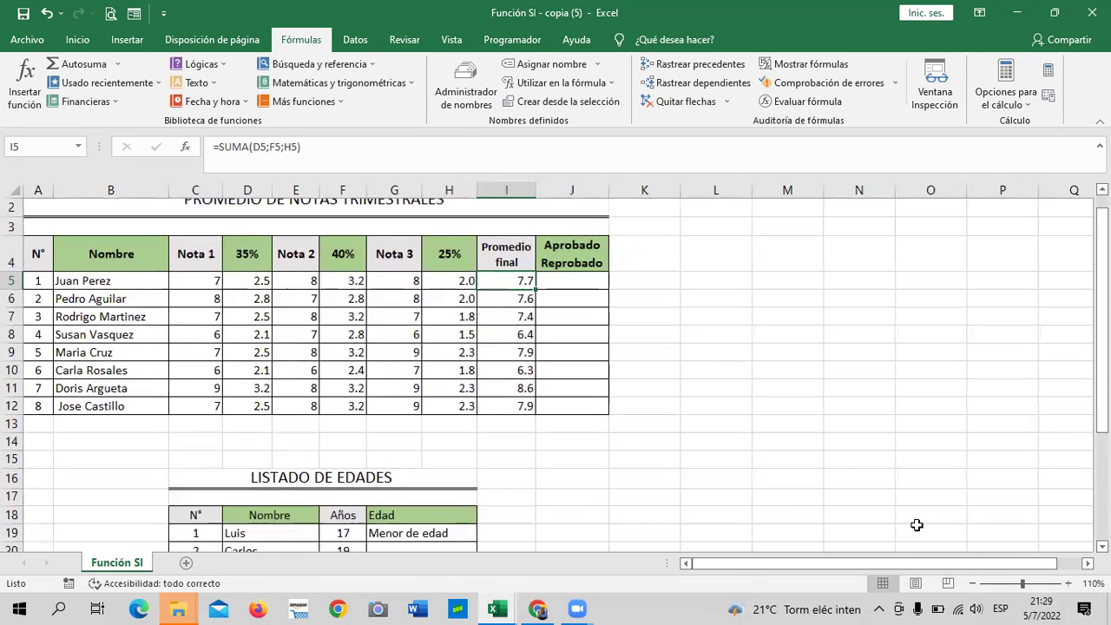
scroll(880, 471, up, 1)
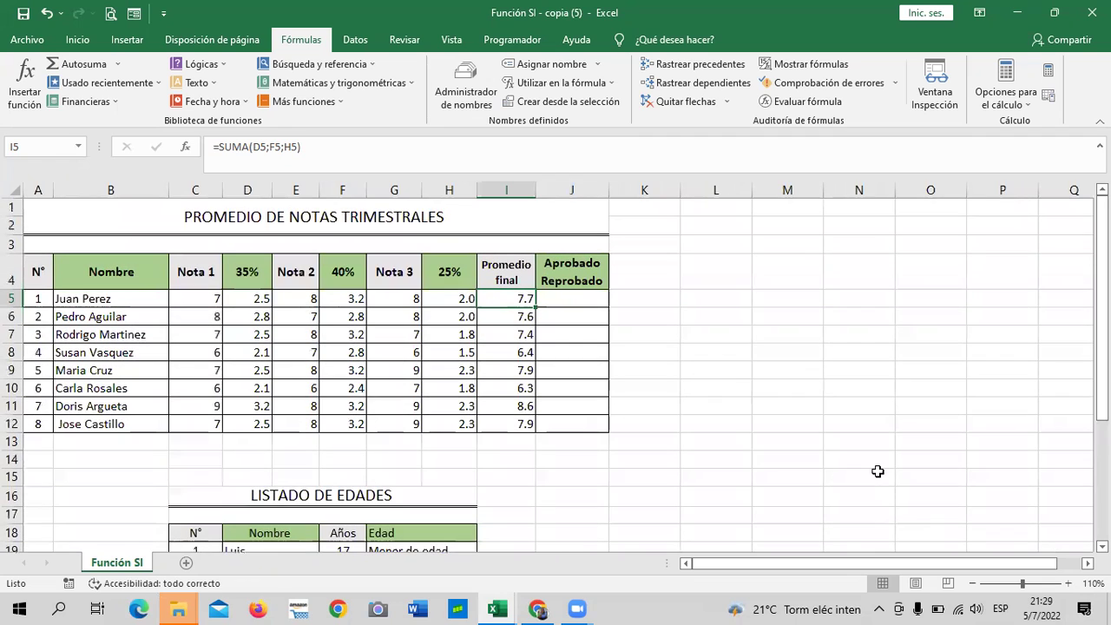
Select cell J5 in the blank Aprobado/Reprobado column.
click(784, 334)
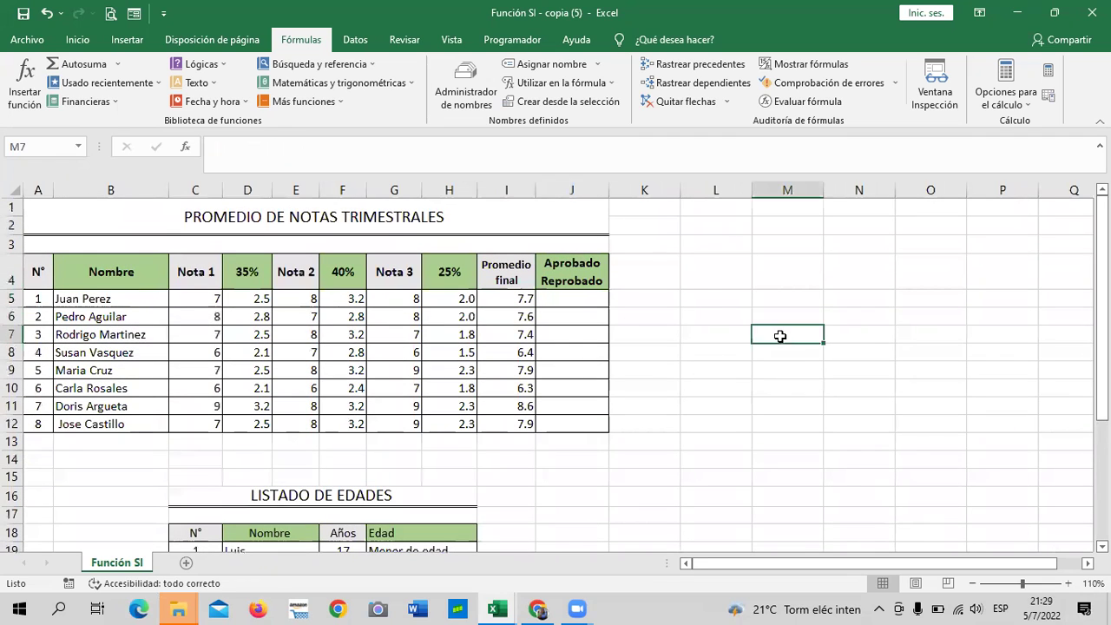
click(564, 297)
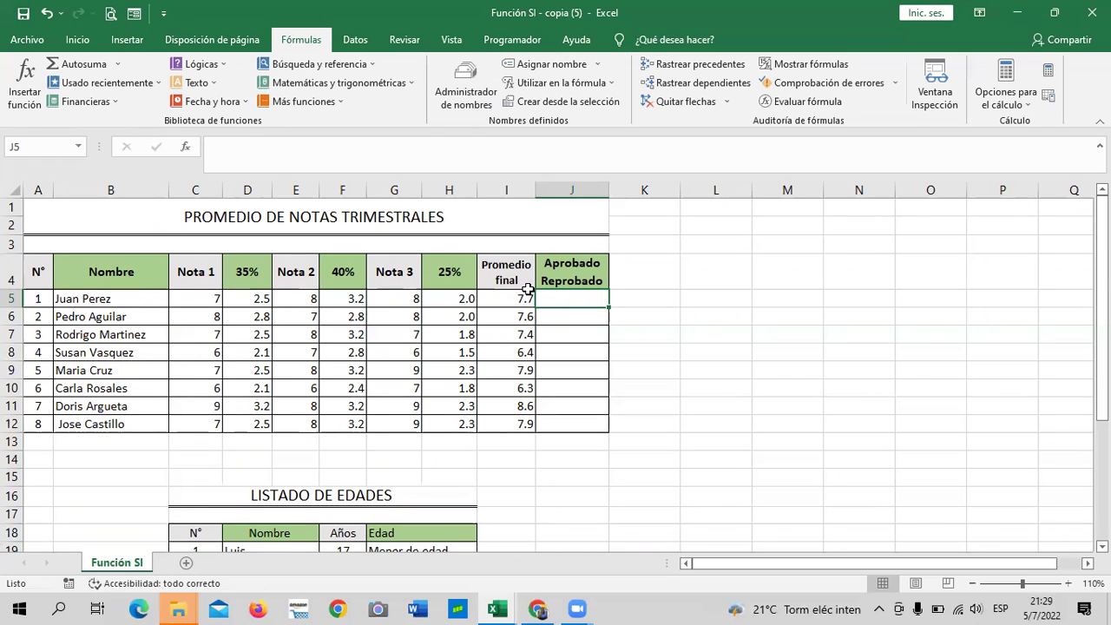
click(707, 314)
click(563, 296)
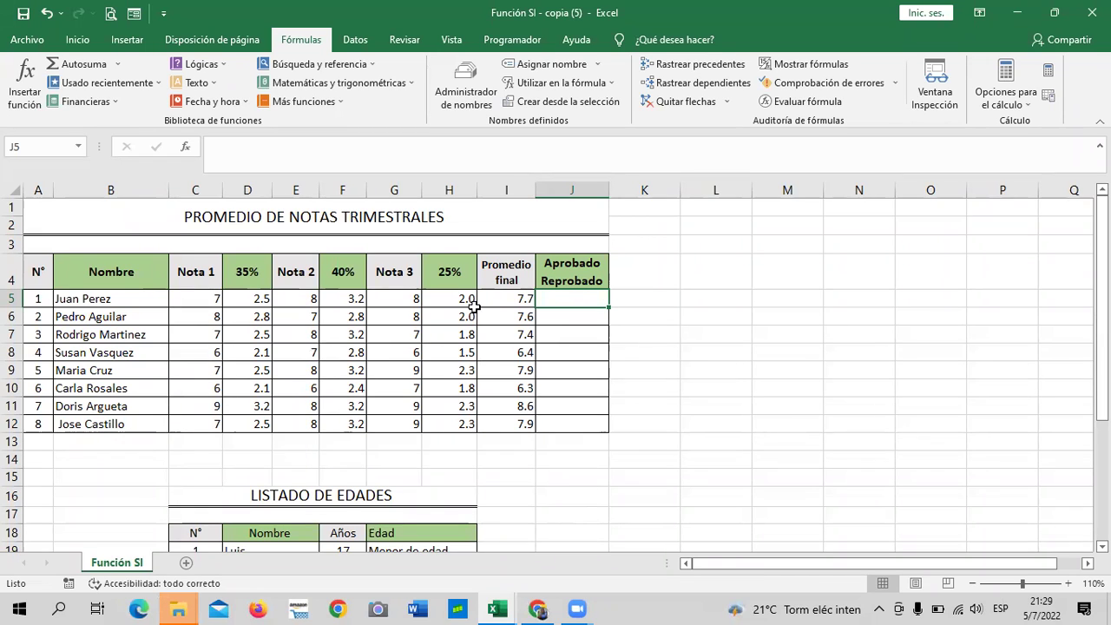
click(694, 329)
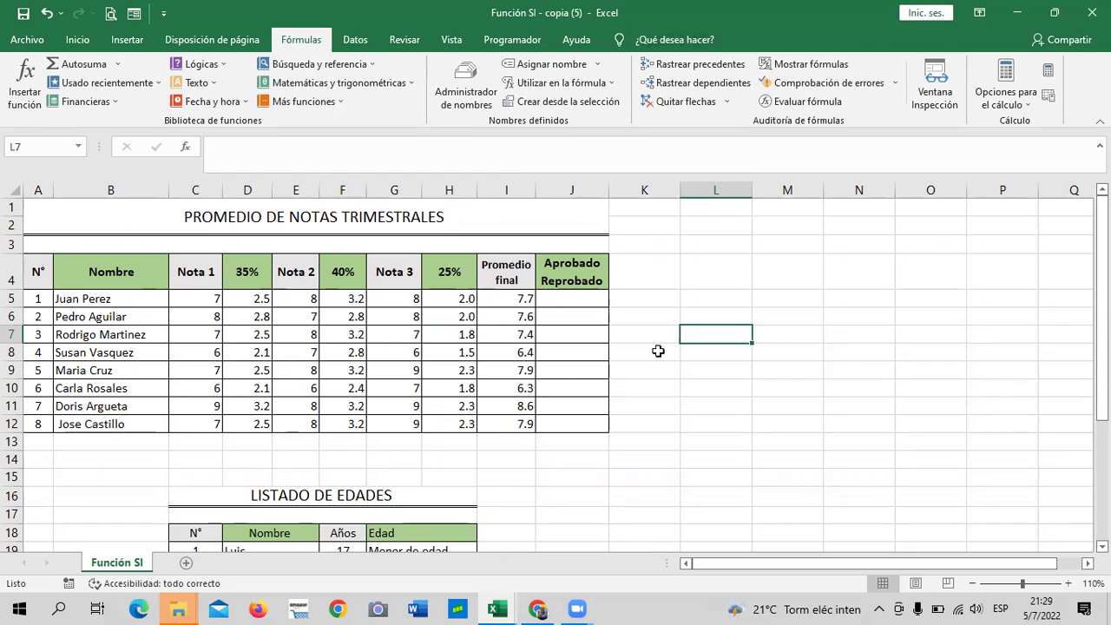
click(757, 384)
click(561, 297)
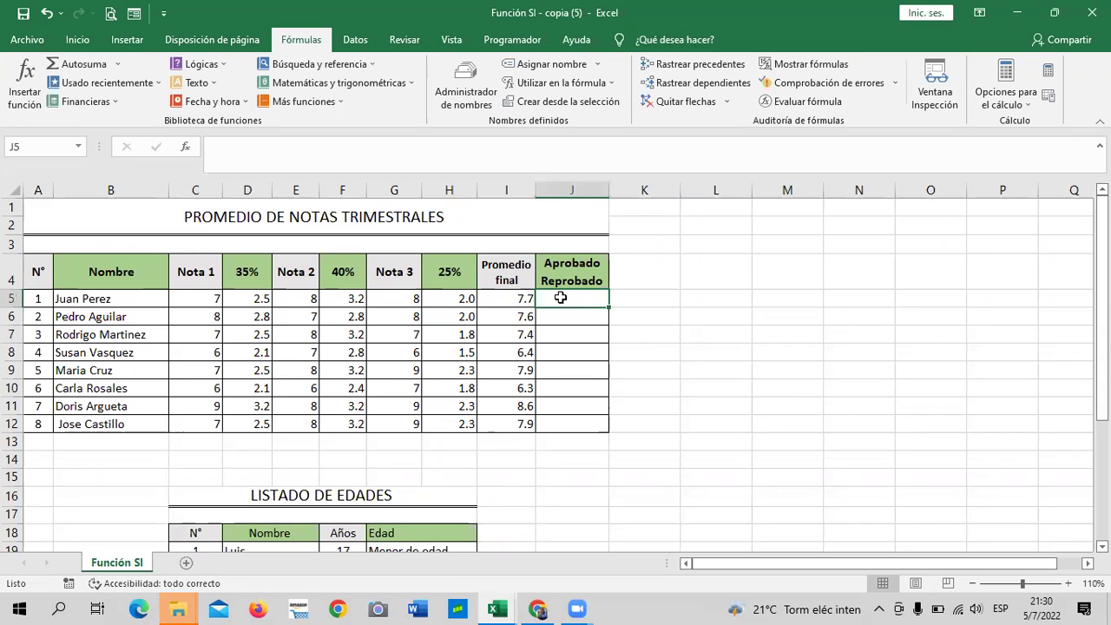
text(=)
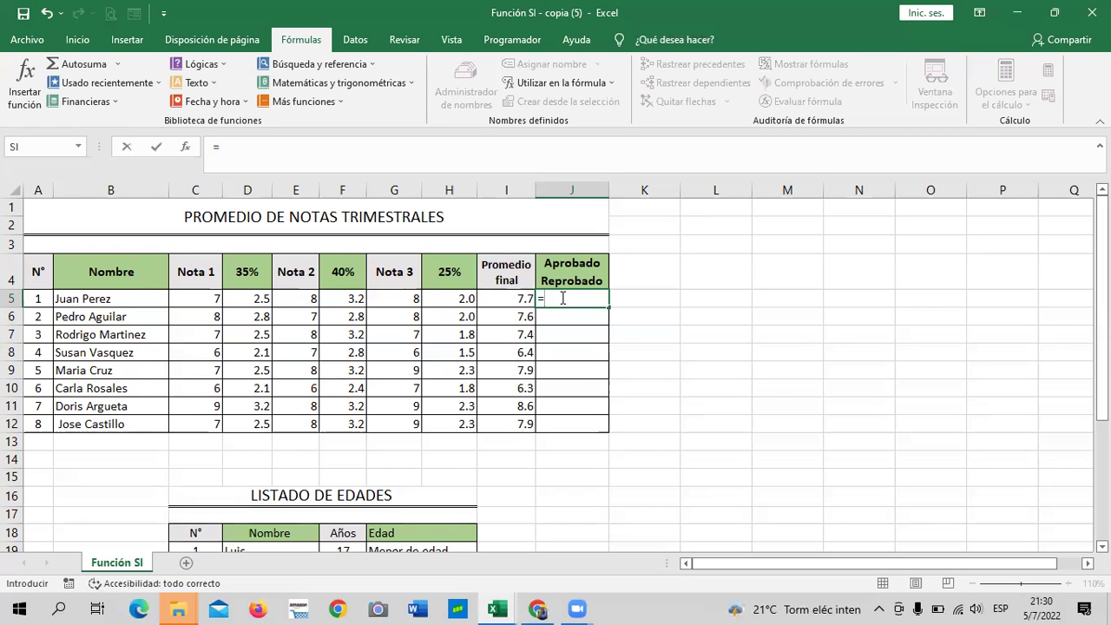
key(Escape)
click(724, 329)
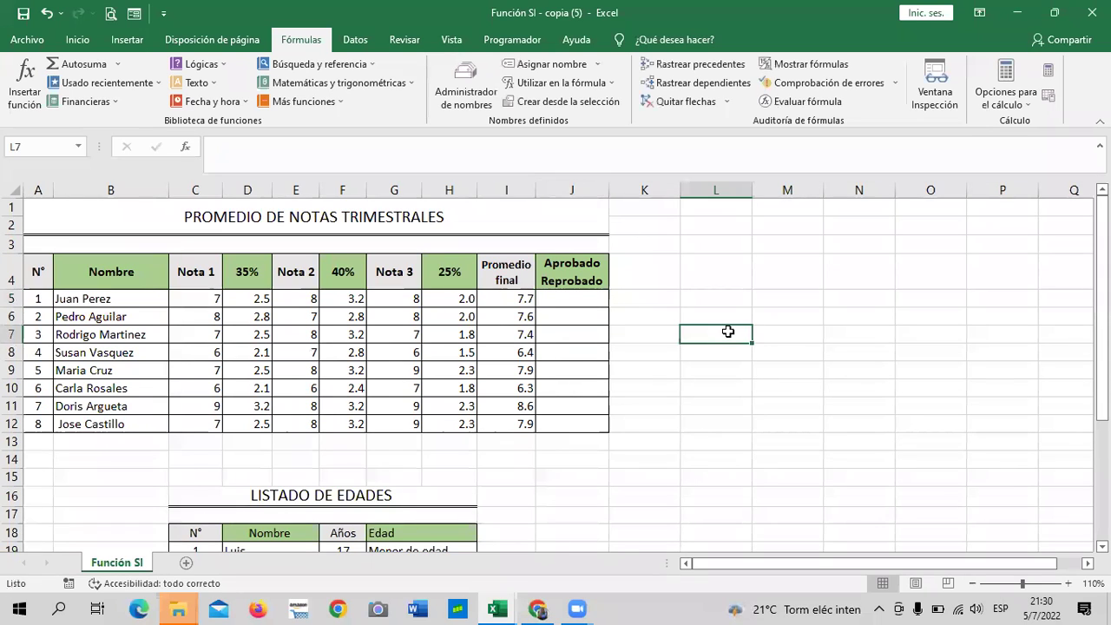
click(540, 293)
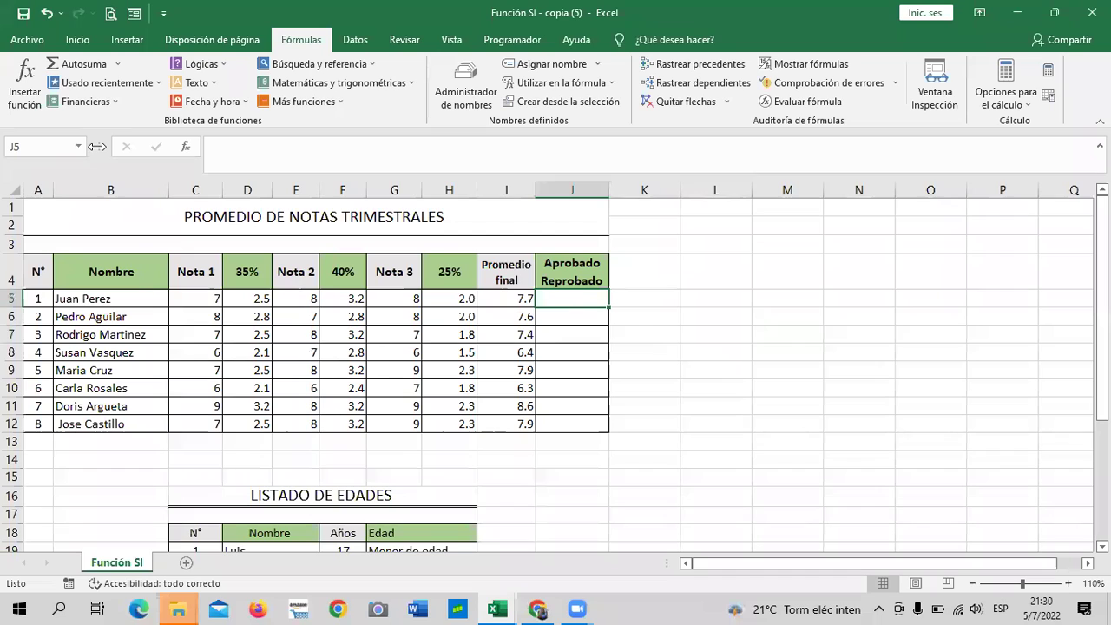
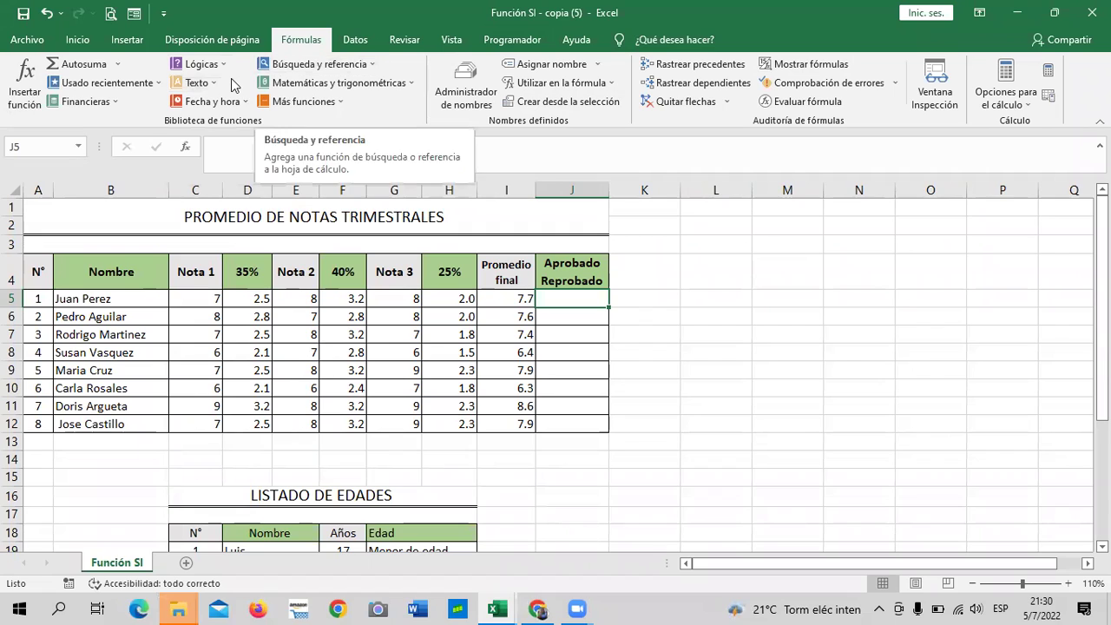
Insert the SI function into cell J5 from the Lógicas function list.
click(202, 64)
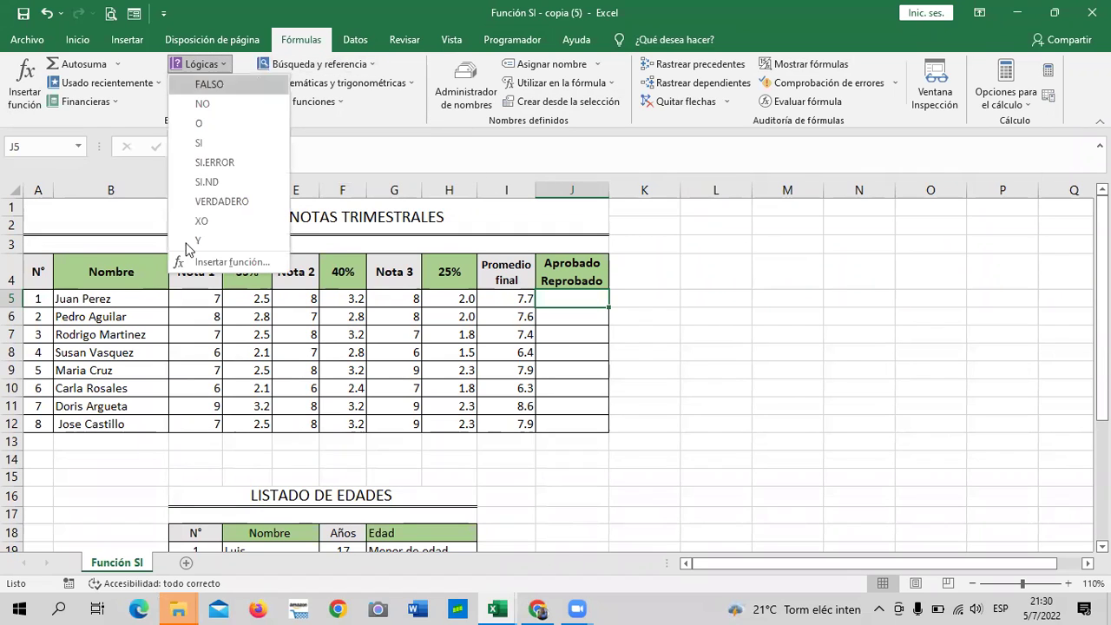
click(351, 106)
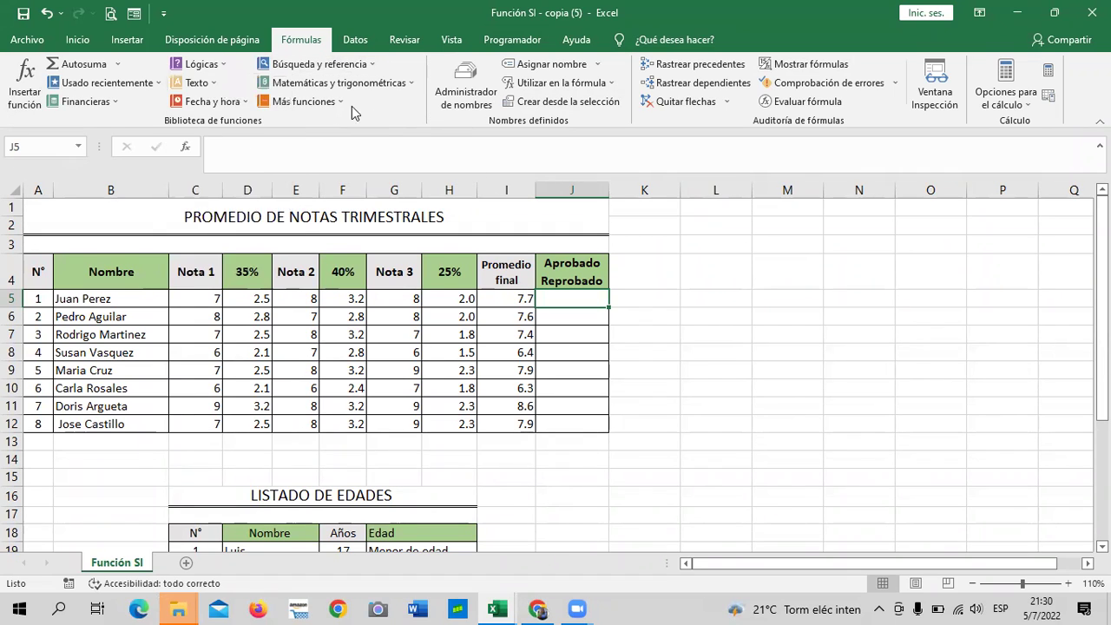
click(348, 104)
click(207, 66)
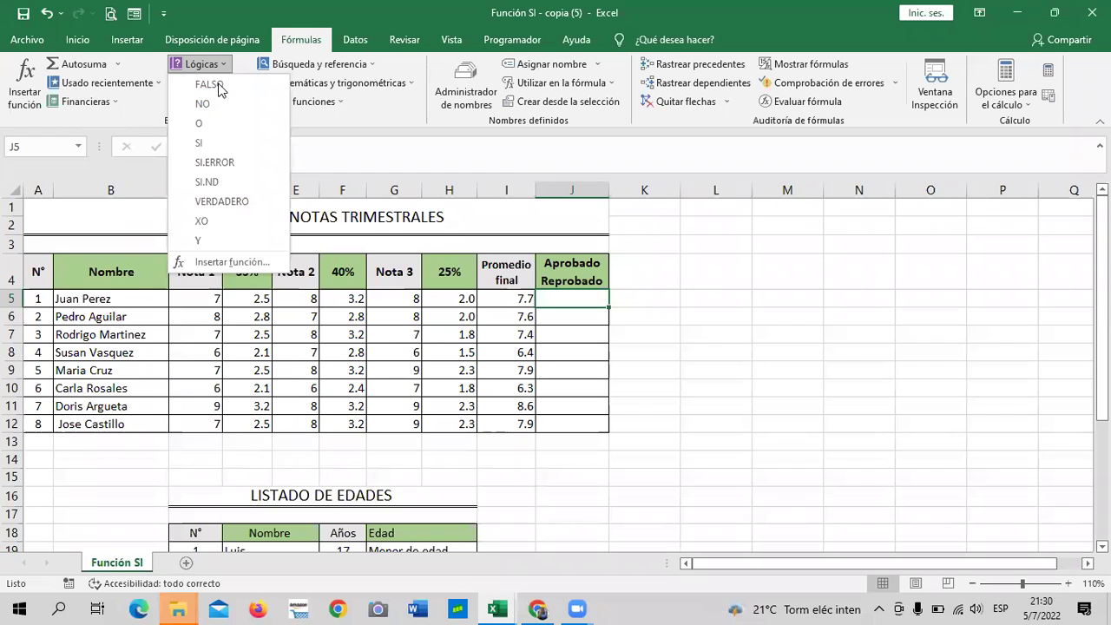
click(224, 142)
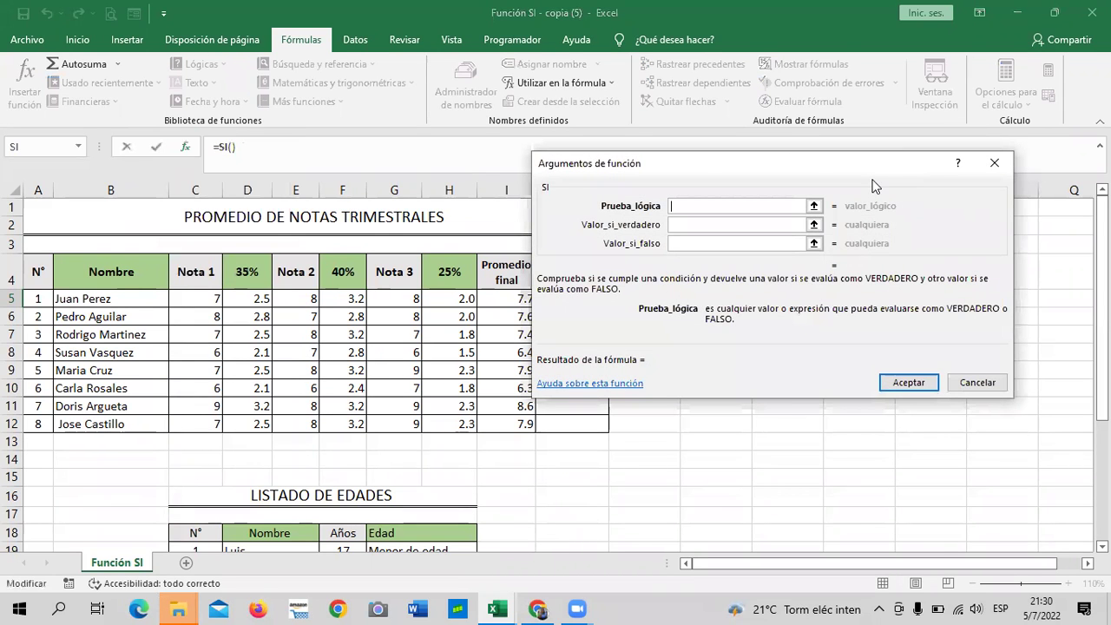
Enter the test I5>=7 in Prueba_lógica and submit, triggering a formula warning.
drag(873, 185, 693, 144)
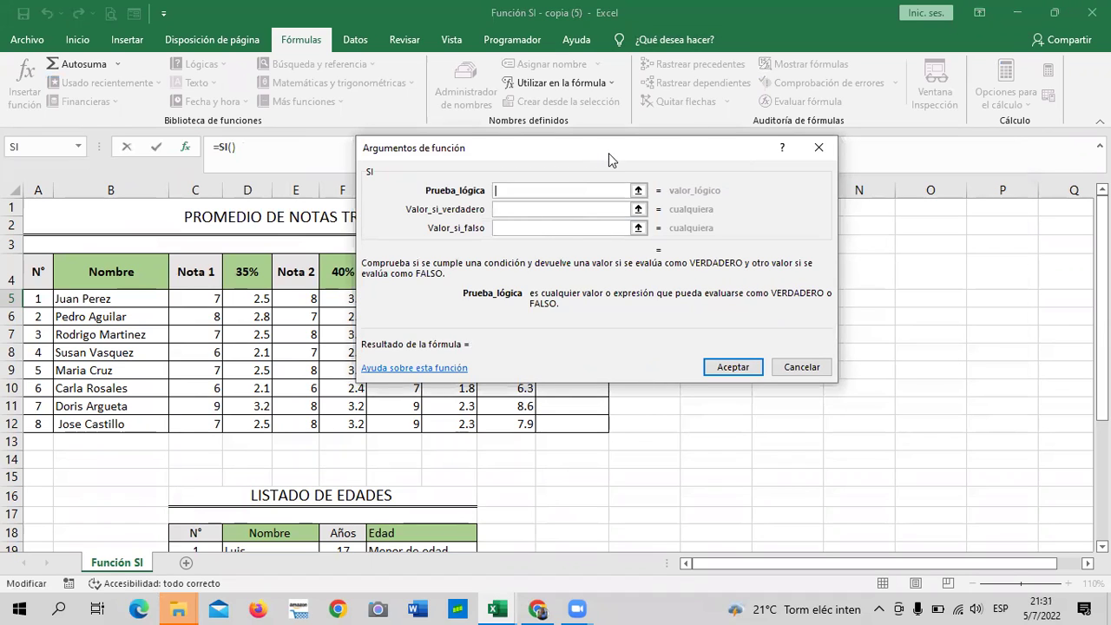
drag(608, 153, 823, 150)
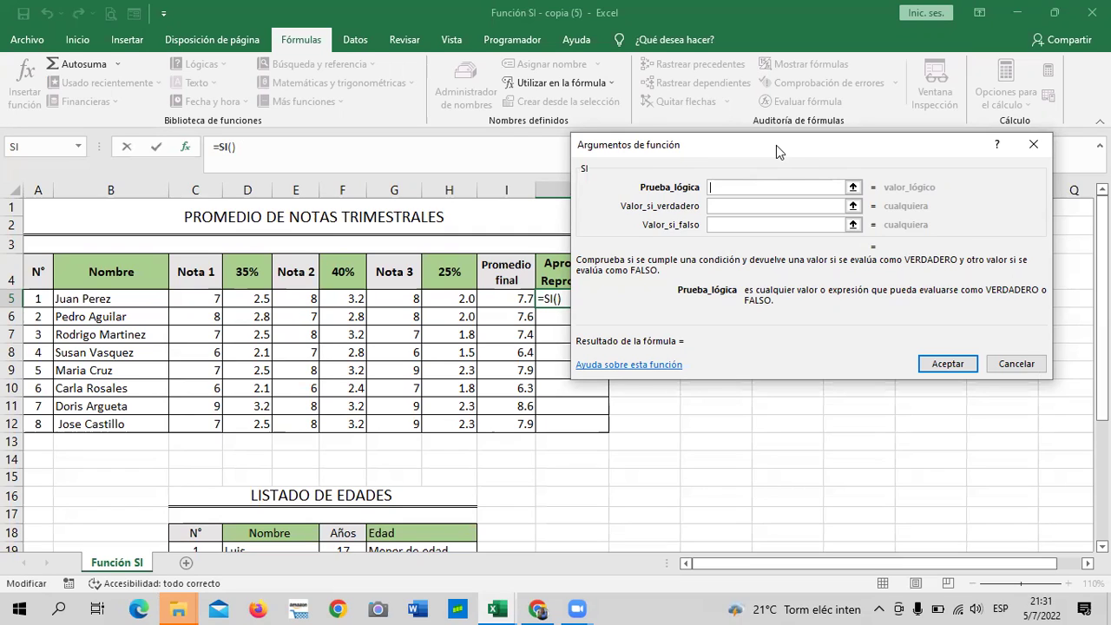
drag(776, 145, 799, 139)
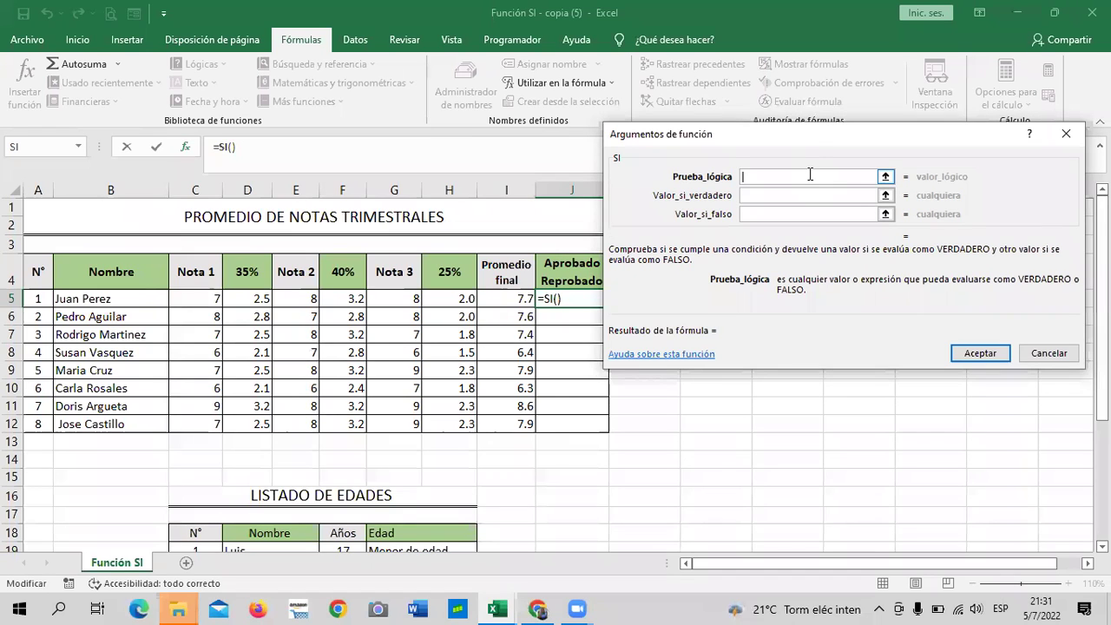
click(500, 298)
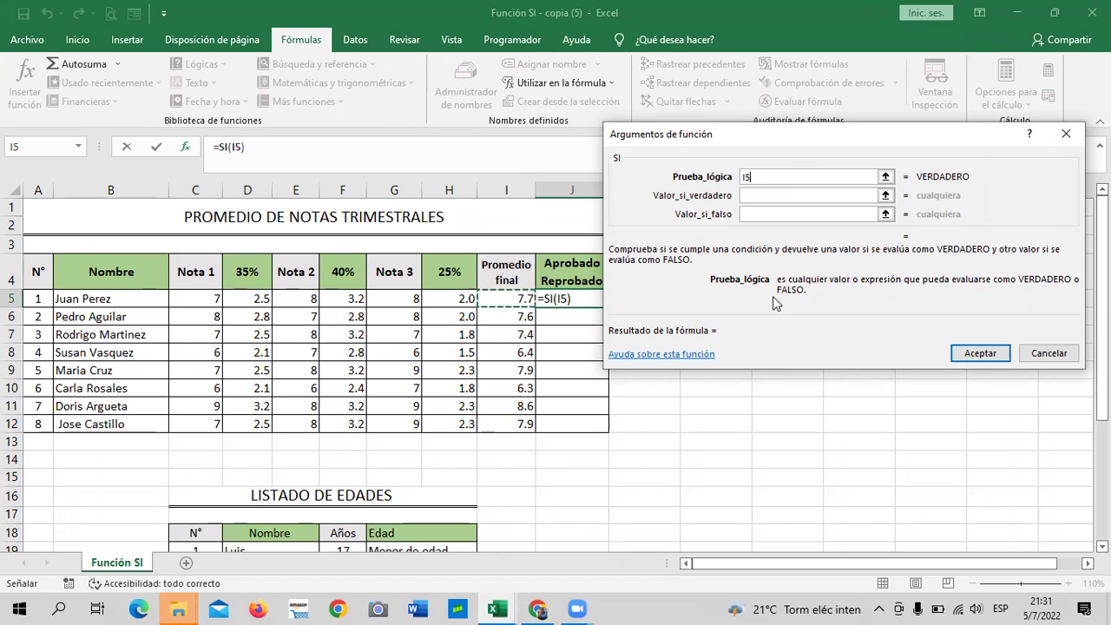
text(>)
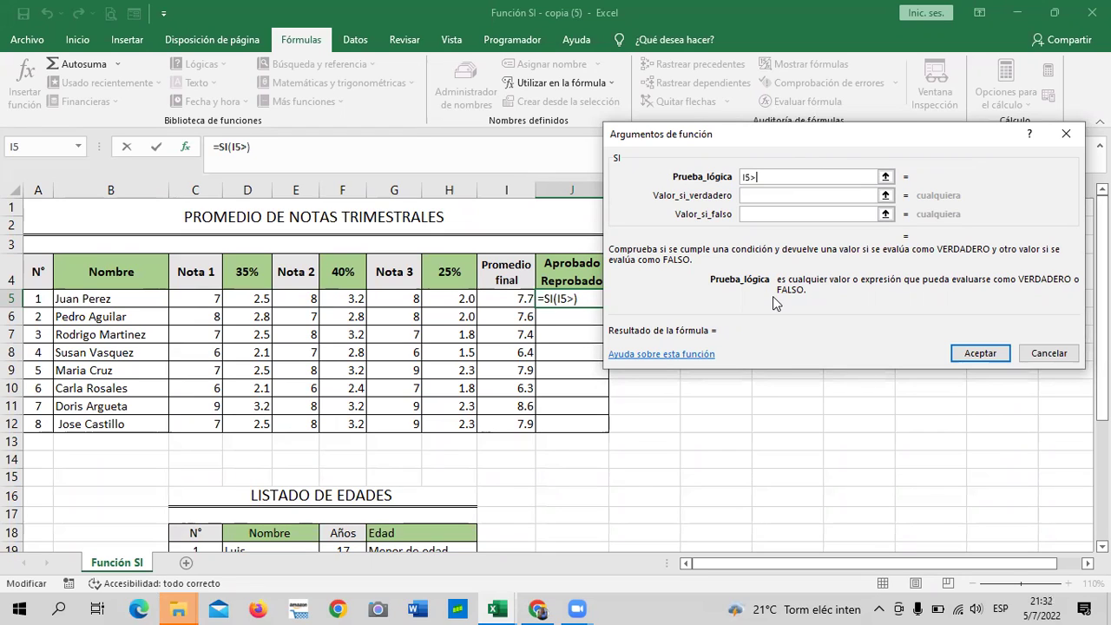
text(=)
text(7)
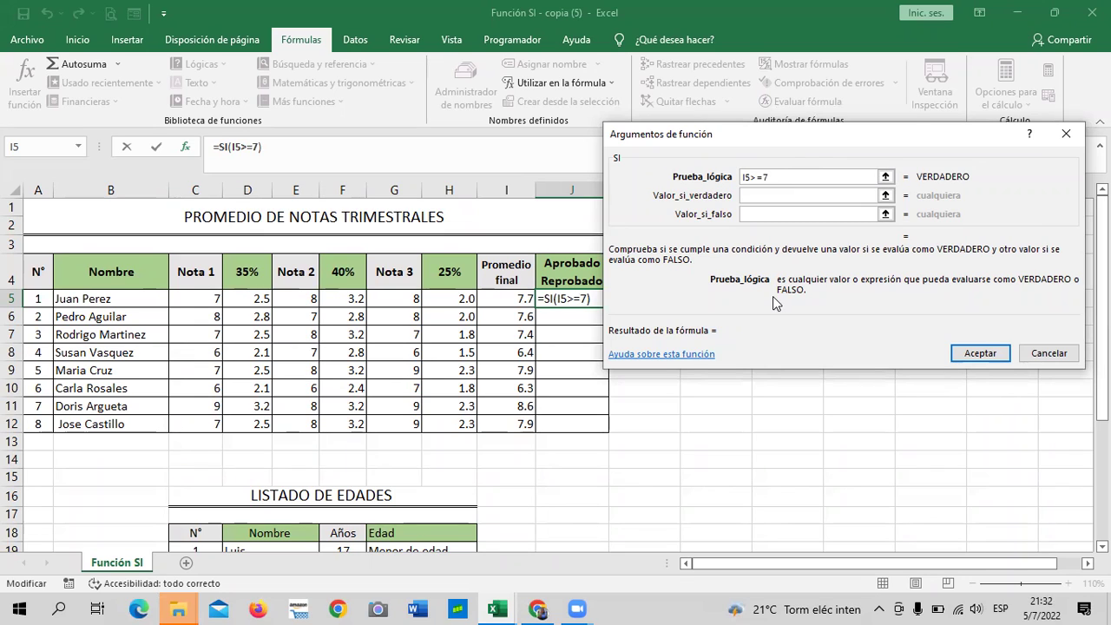
key(Return)
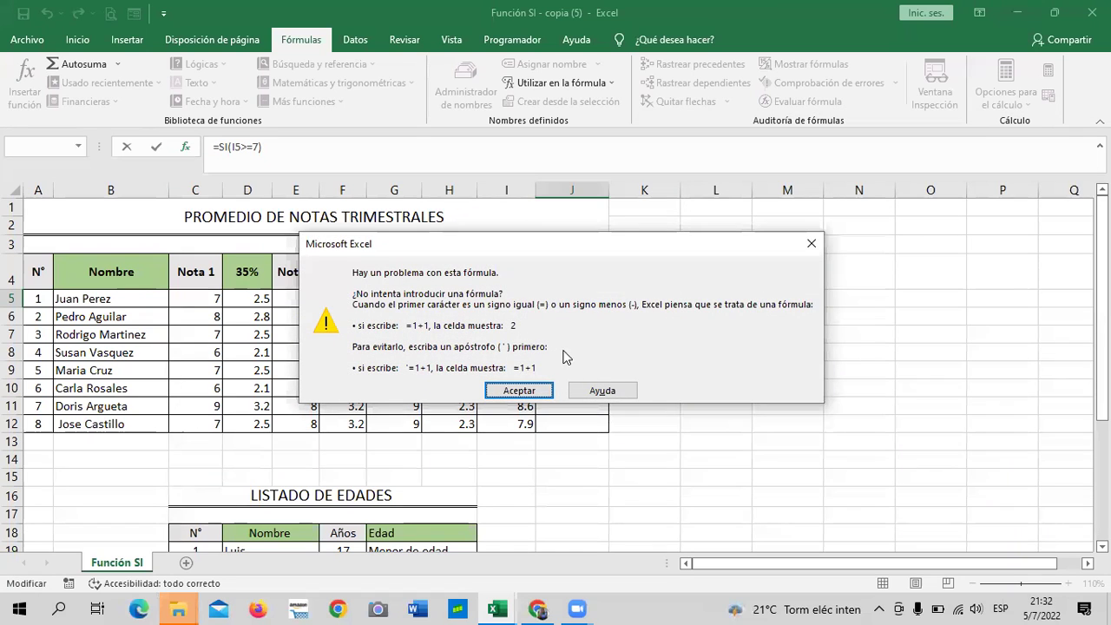
Dismiss the formula warnings and erase the incomplete SI formula, leaving J5 empty.
click(525, 389)
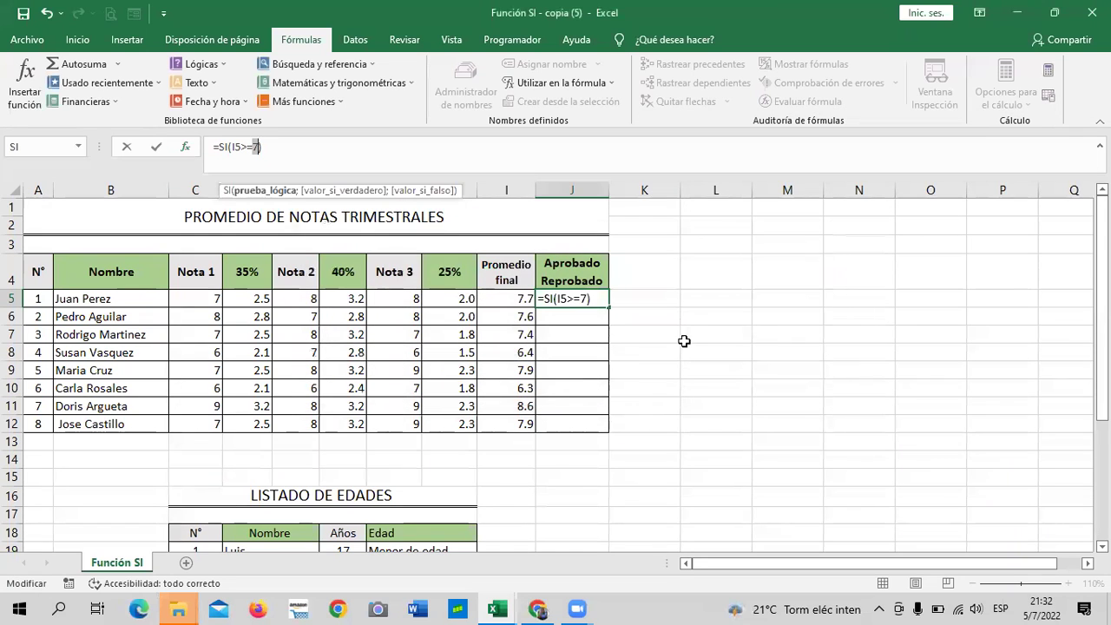
click(595, 297)
key(Return)
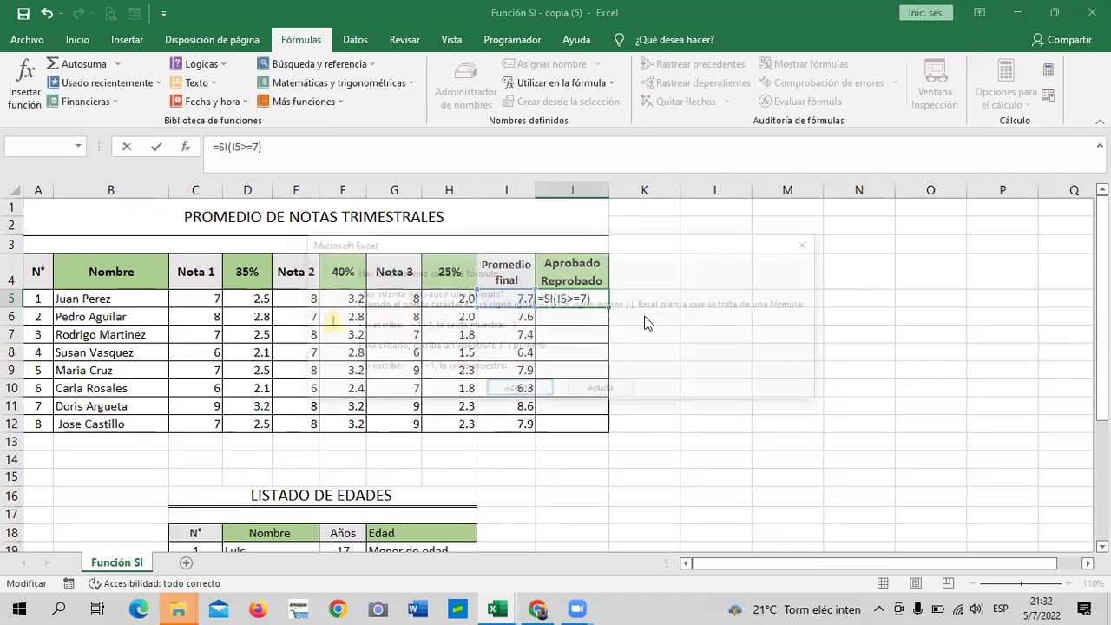
click(582, 389)
key(BackSpace)
key(BackSpace)
key(BackSpace)
key(BackSpace)
key(BackSpace)
key(BackSpace)
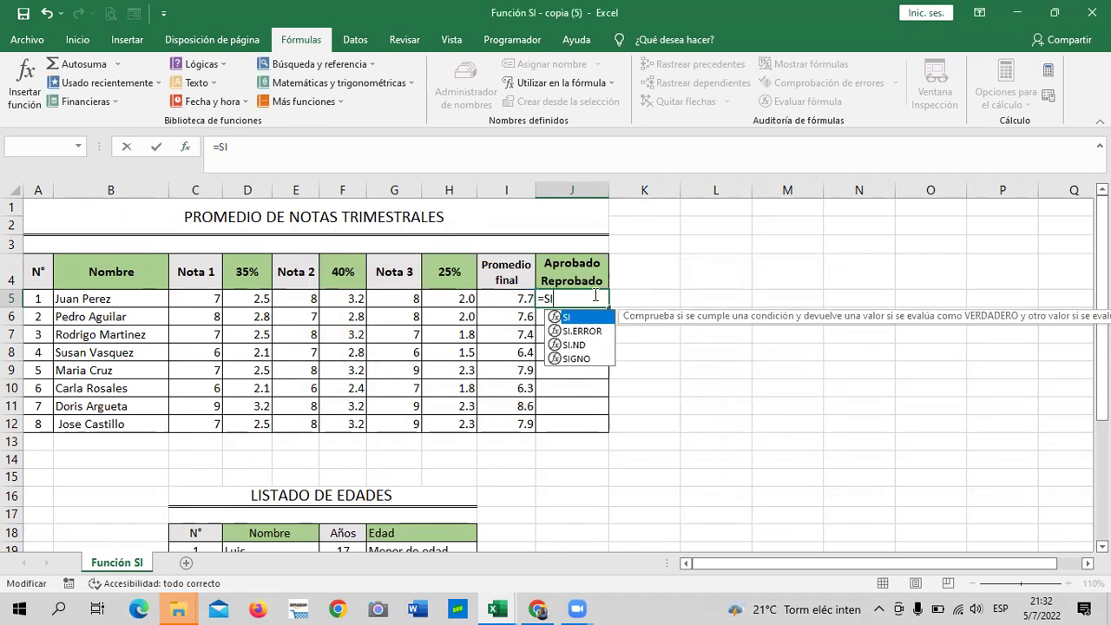
key(Escape)
key(Escape)
click(716, 334)
click(578, 299)
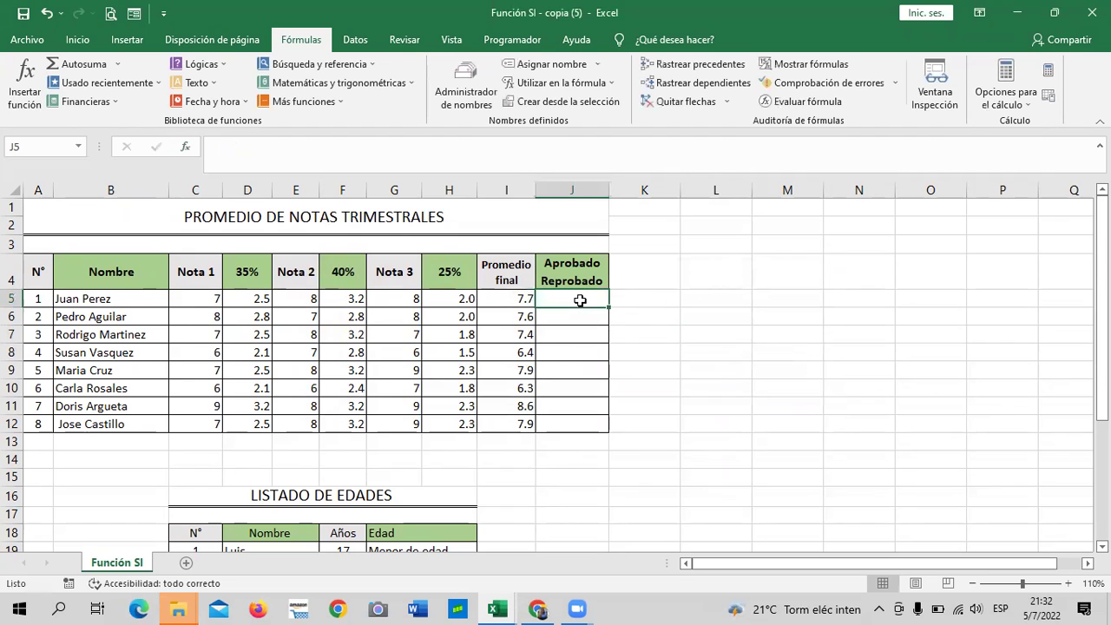
click(139, 84)
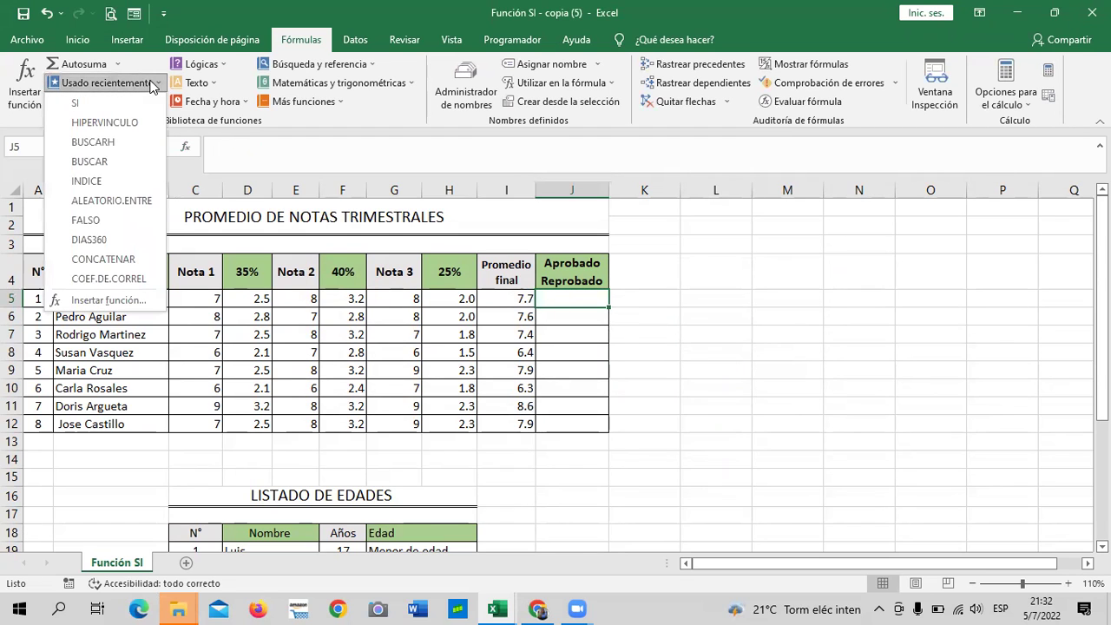
Insert SI into J5 with the logical test I5>=7.5.
click(112, 103)
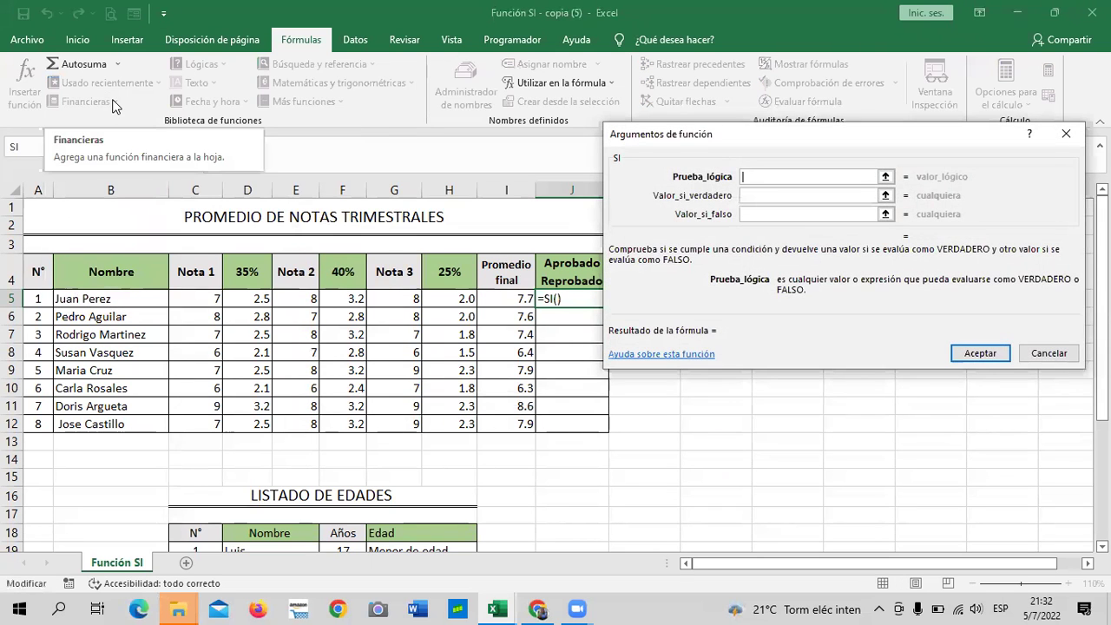
key(Num_Lock)
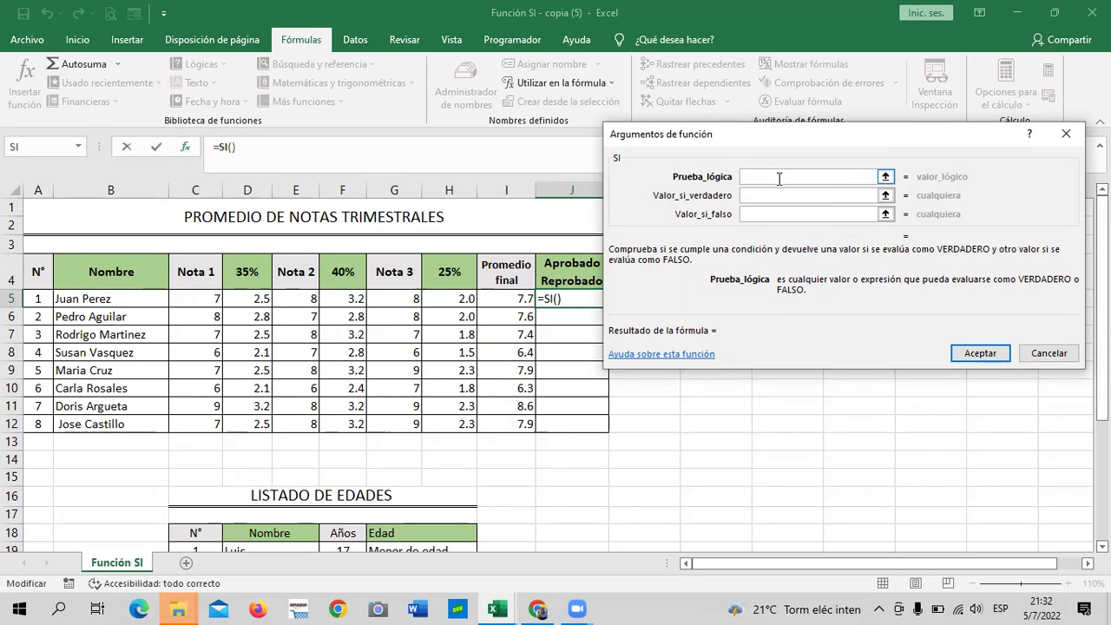
click(516, 297)
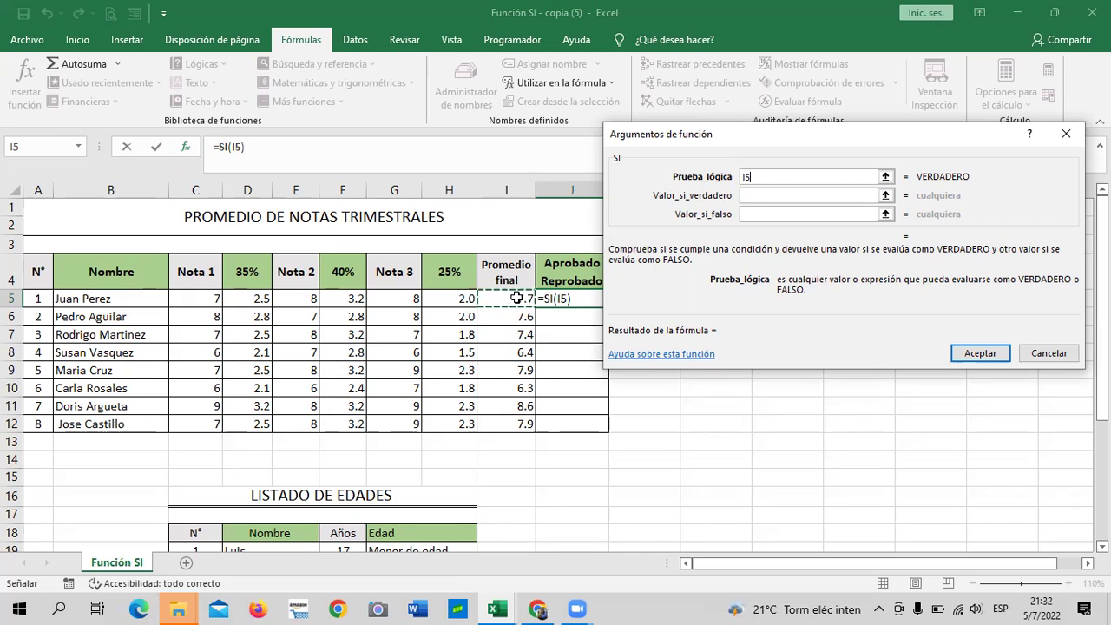
text(>=)
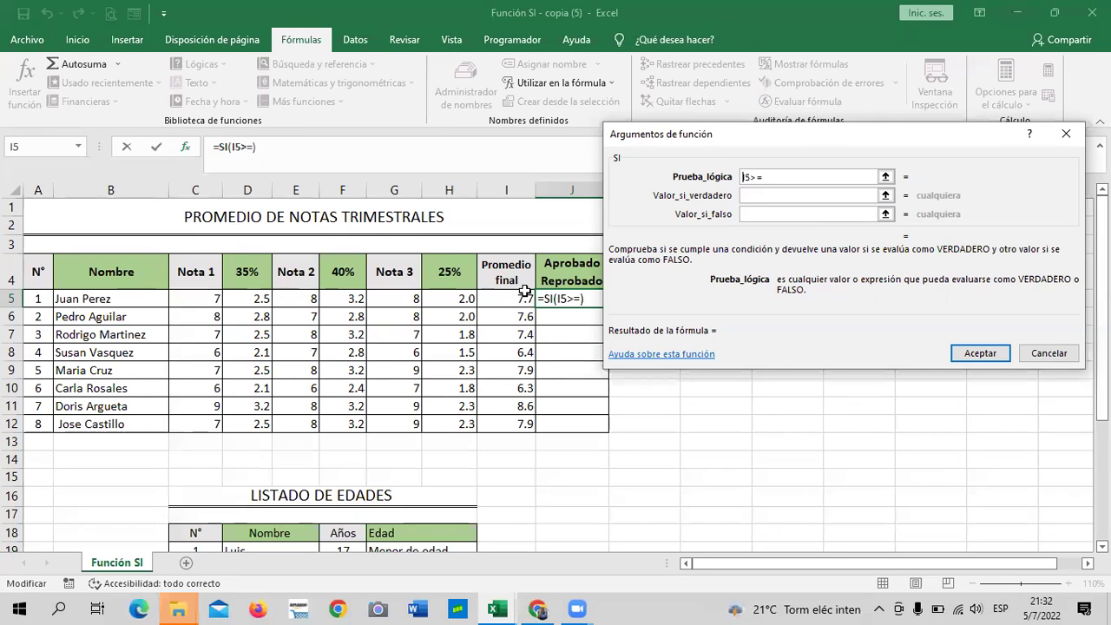
key(Num_Lock)
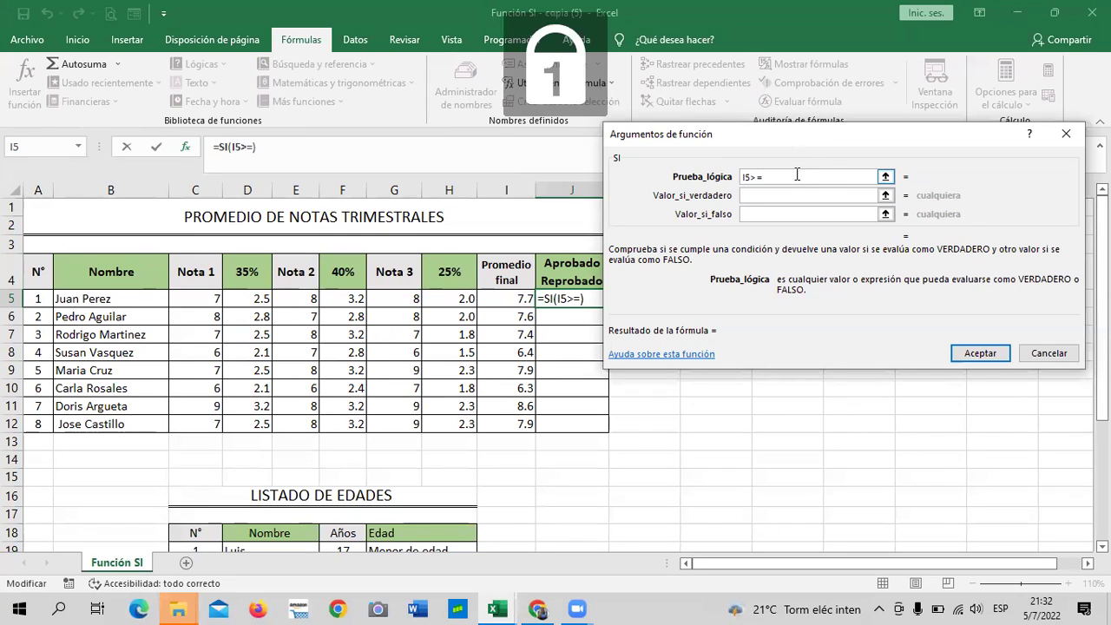
text(7)
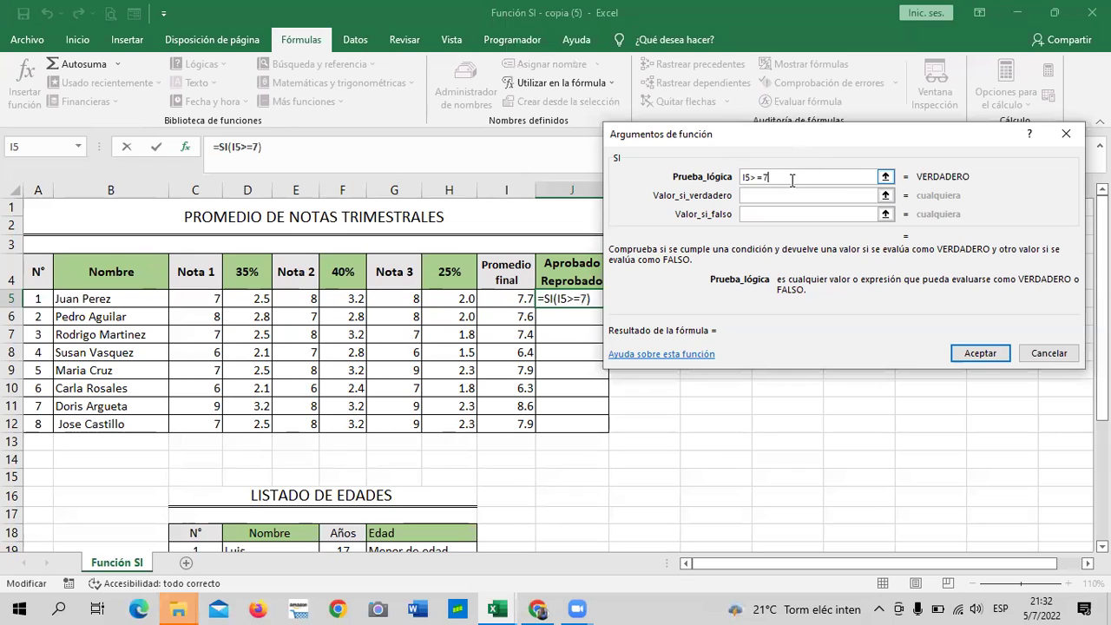
text(.5)
Set the true result to APROBADO and the false result to REPROBADO, then confirm.
click(795, 196)
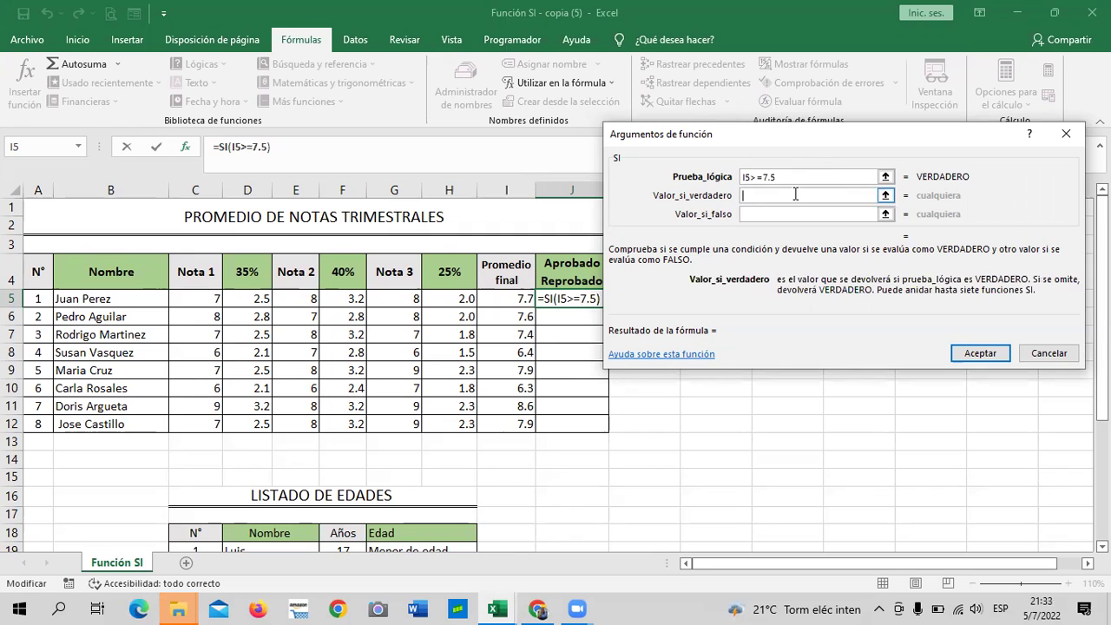
text(APRO)
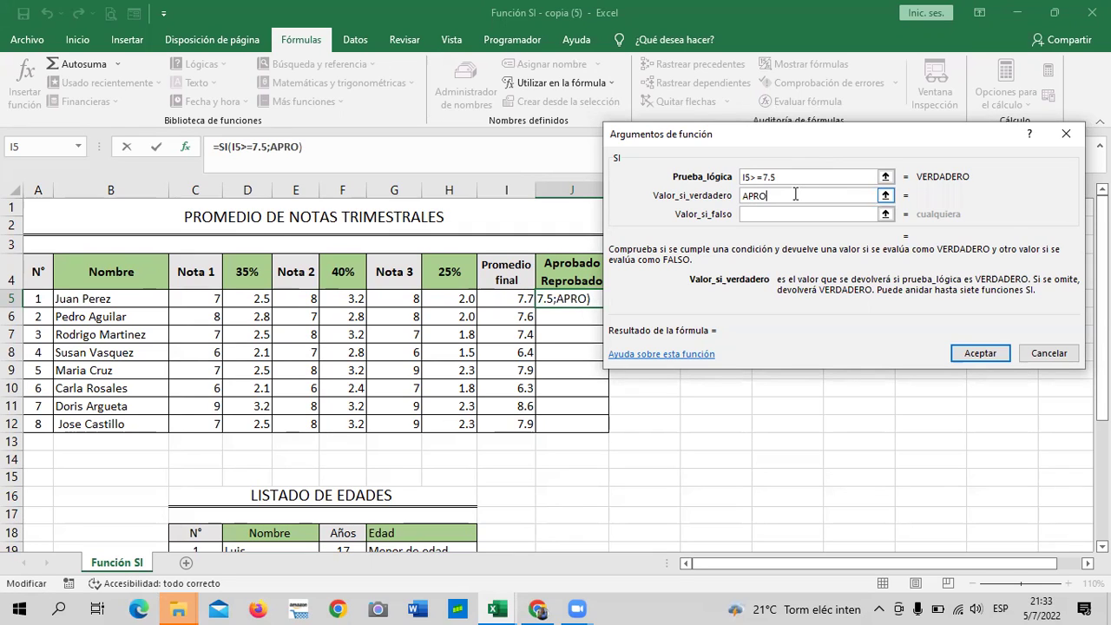
text(BADO)
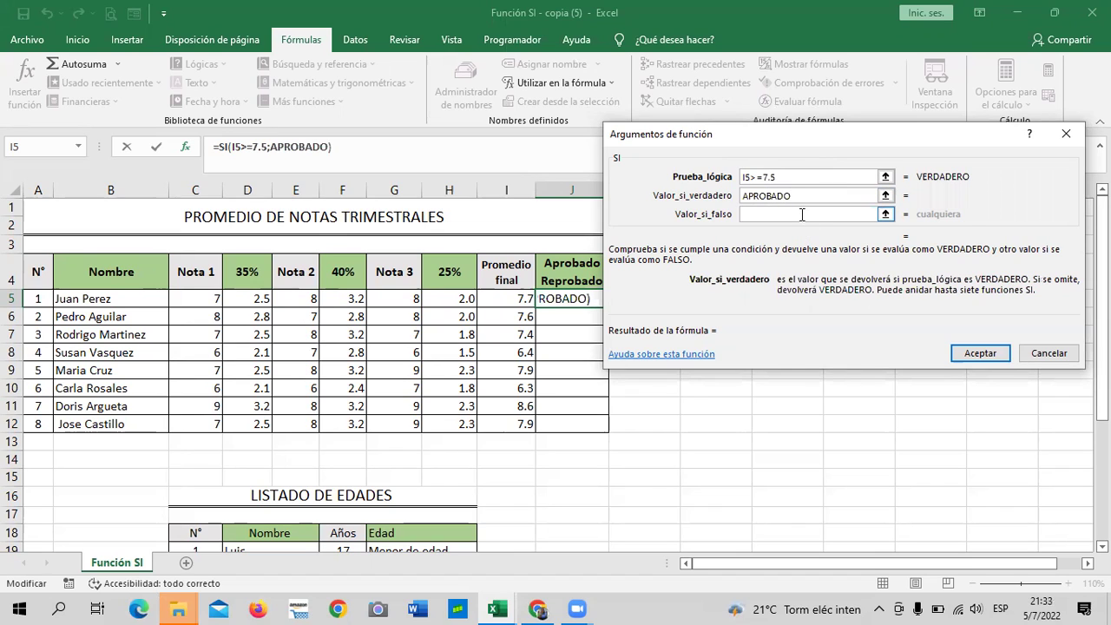
click(802, 215)
click(771, 196)
click(777, 218)
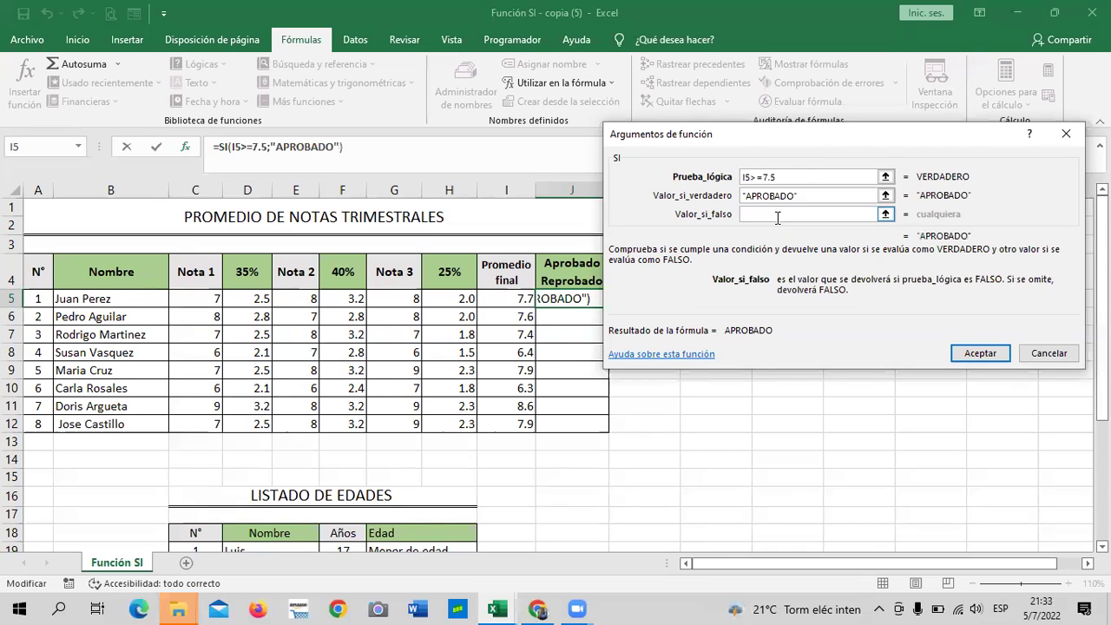
text(REPROBADO)
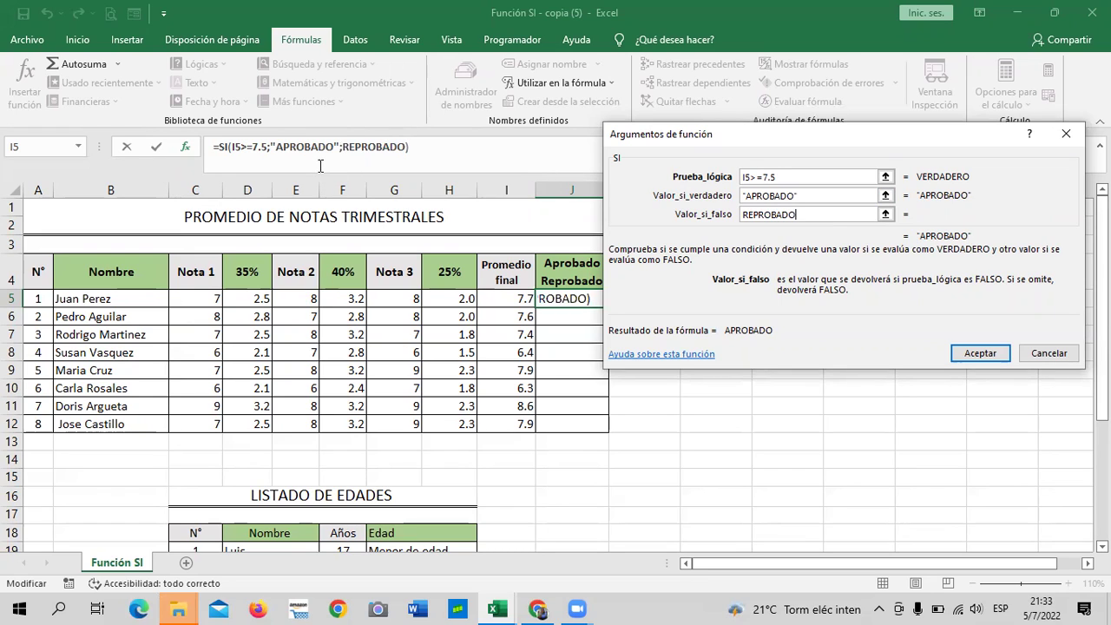
click(966, 355)
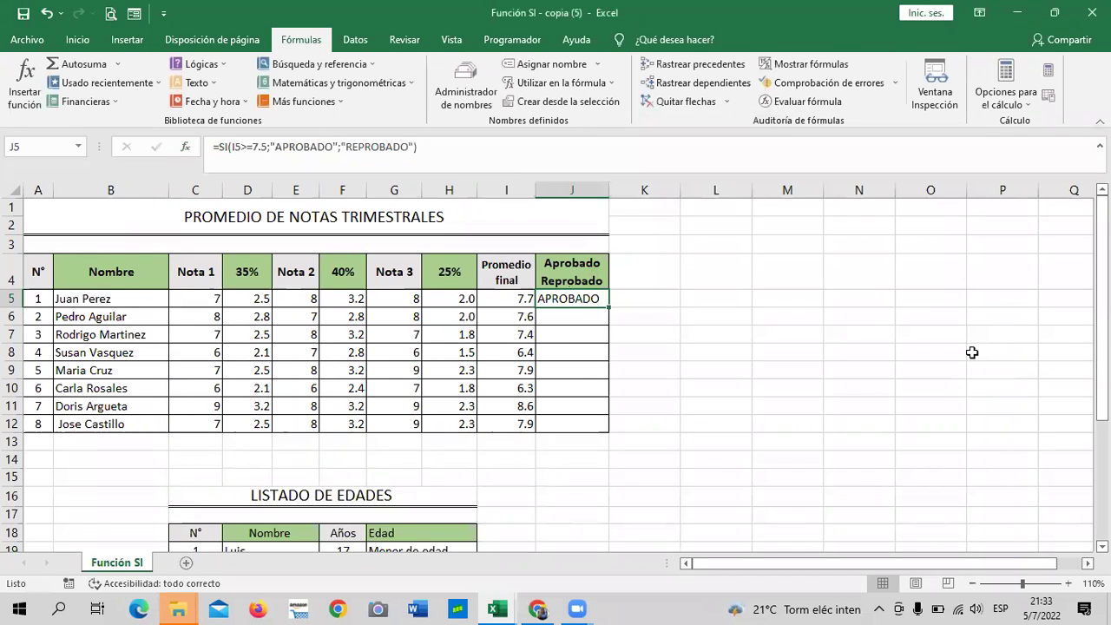
Resize column J to about 13.57 width to fit the APROBADO results.
click(692, 333)
click(587, 300)
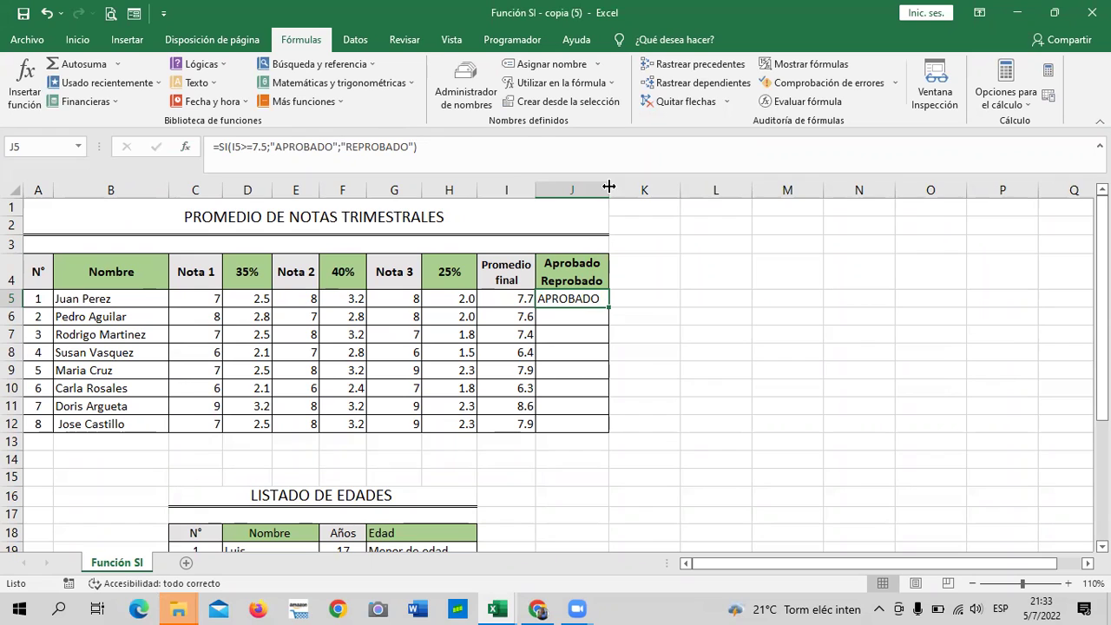
drag(609, 186, 640, 187)
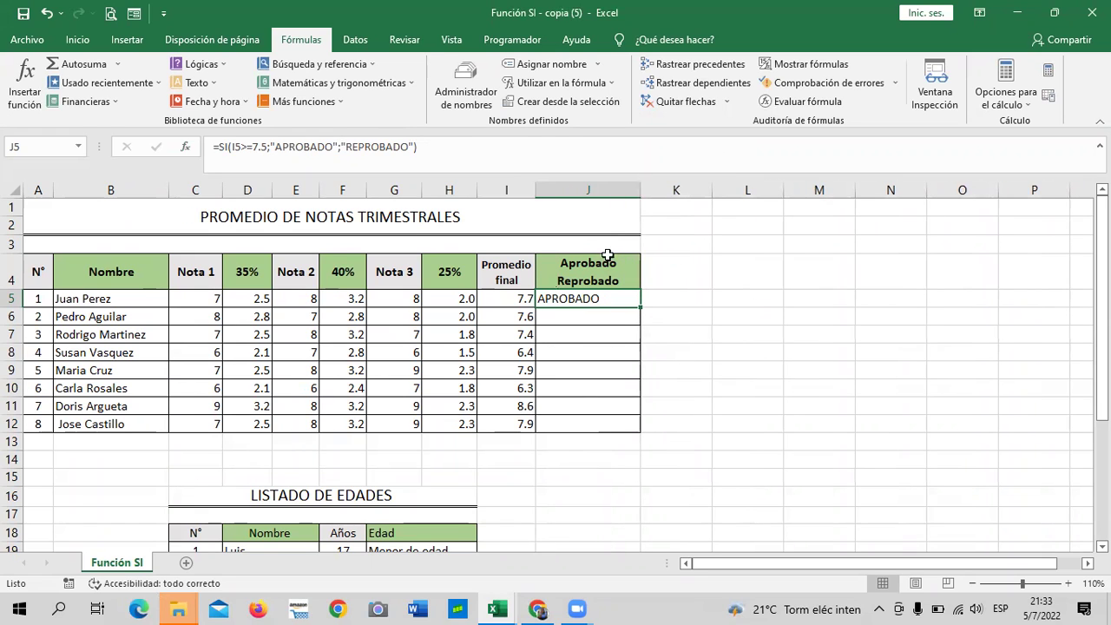
drag(639, 184, 624, 183)
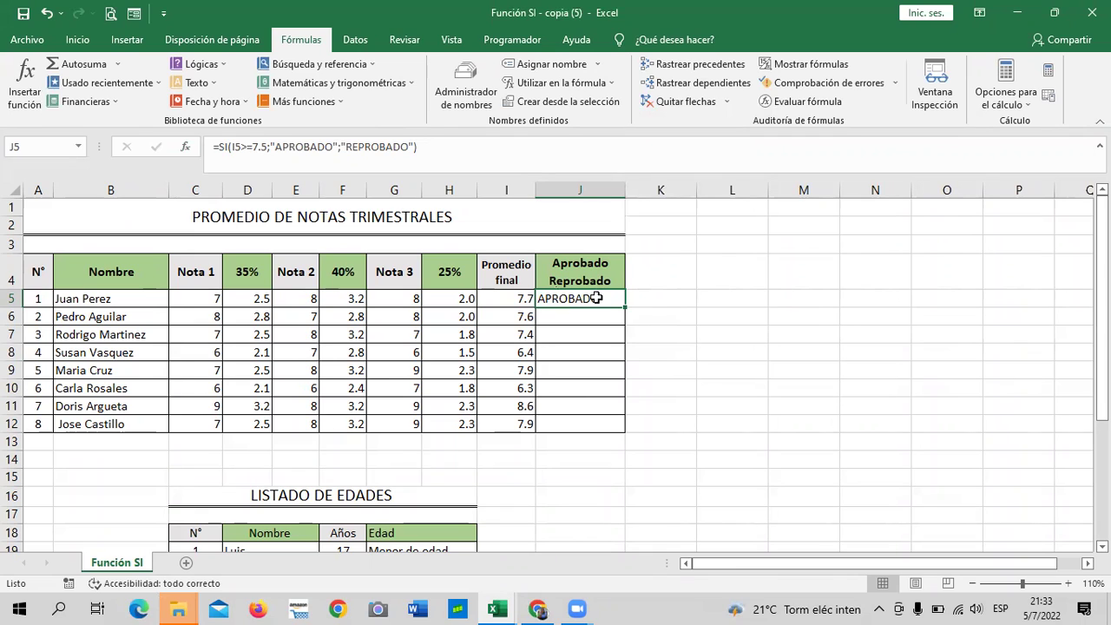
click(681, 302)
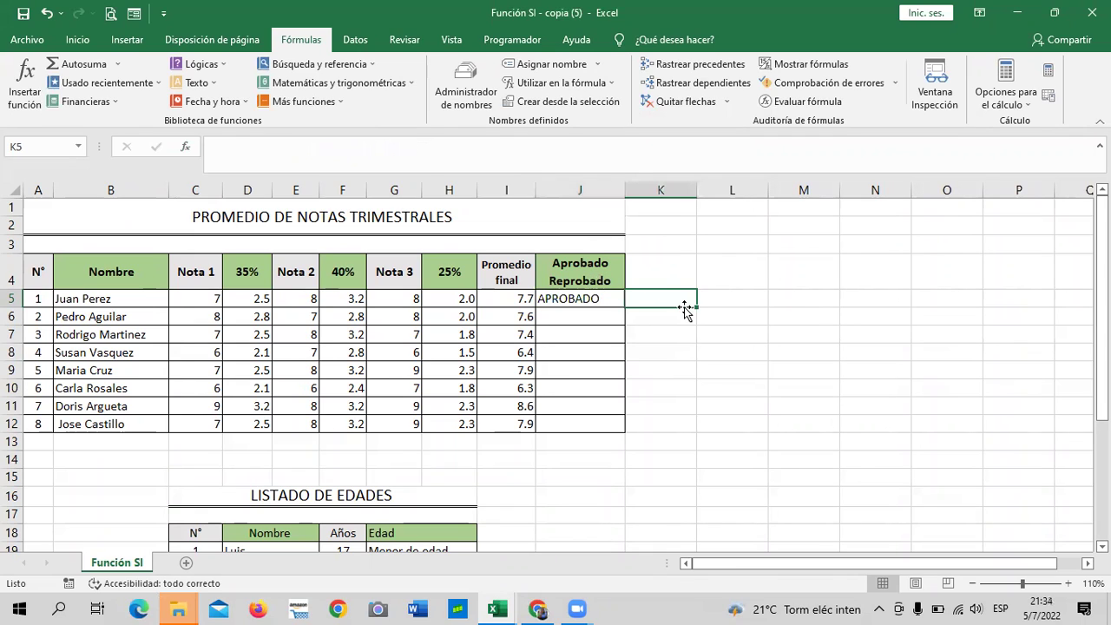
drag(683, 349, 667, 362)
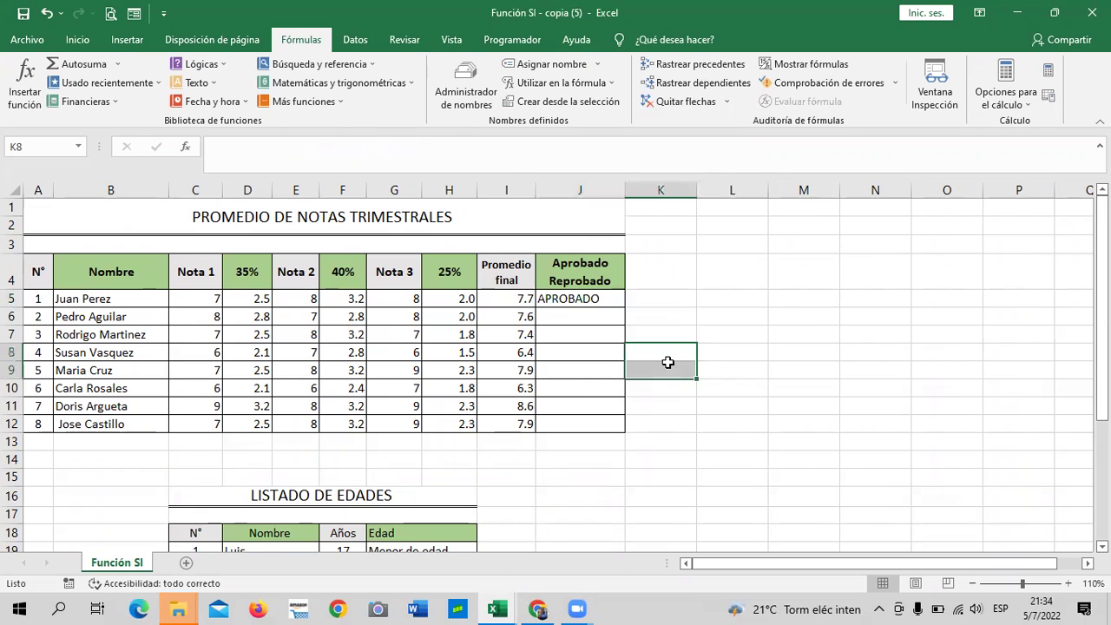
click(591, 300)
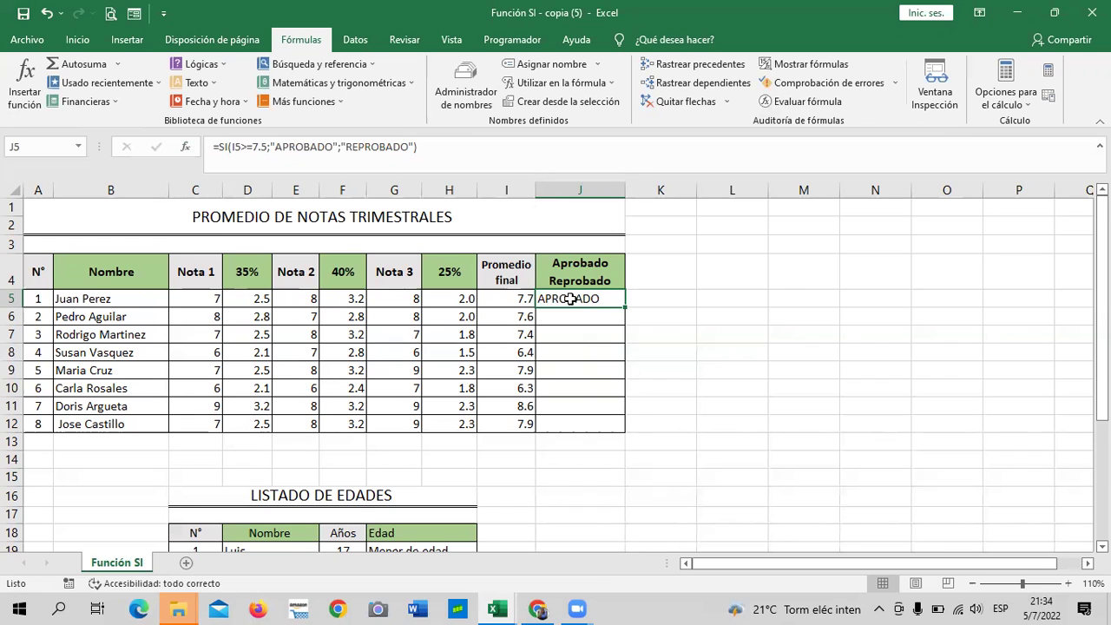
drag(624, 307, 624, 428)
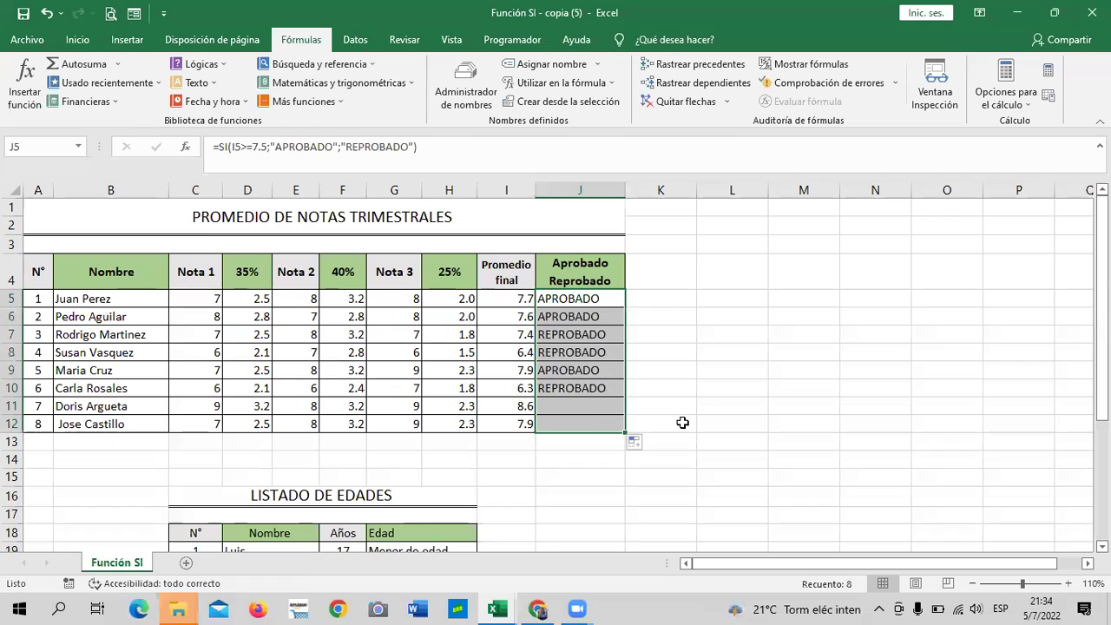
click(717, 392)
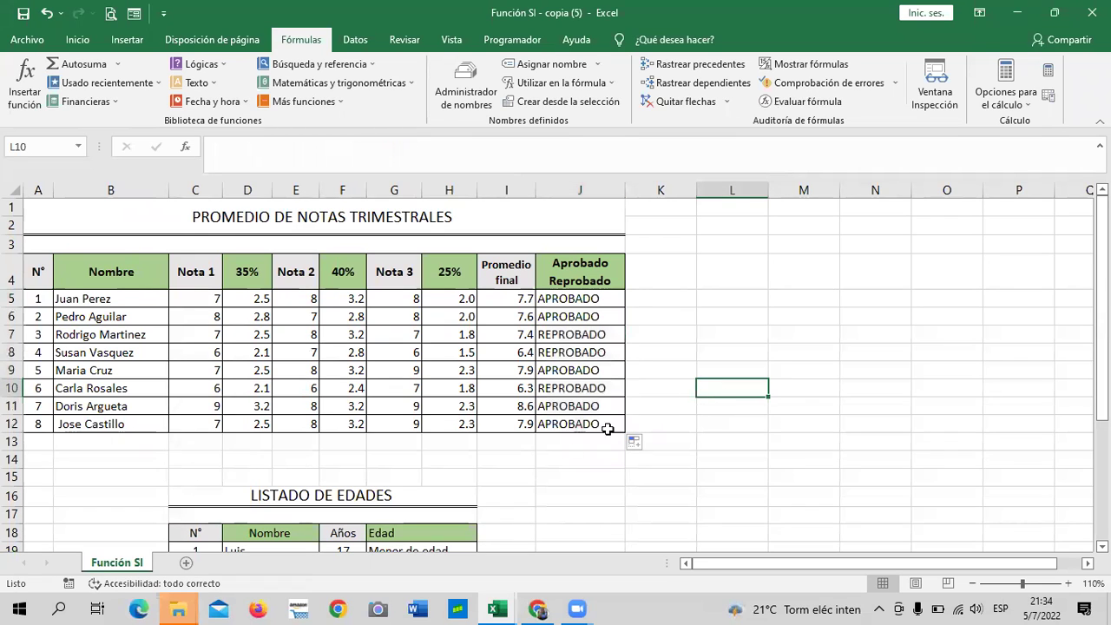
click(562, 425)
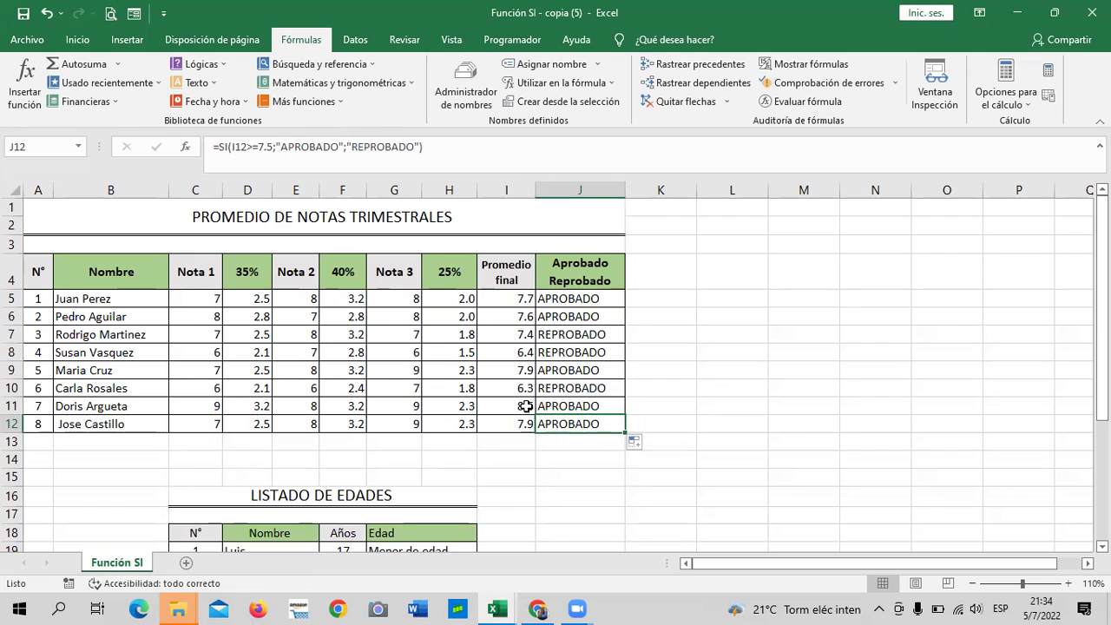
click(757, 366)
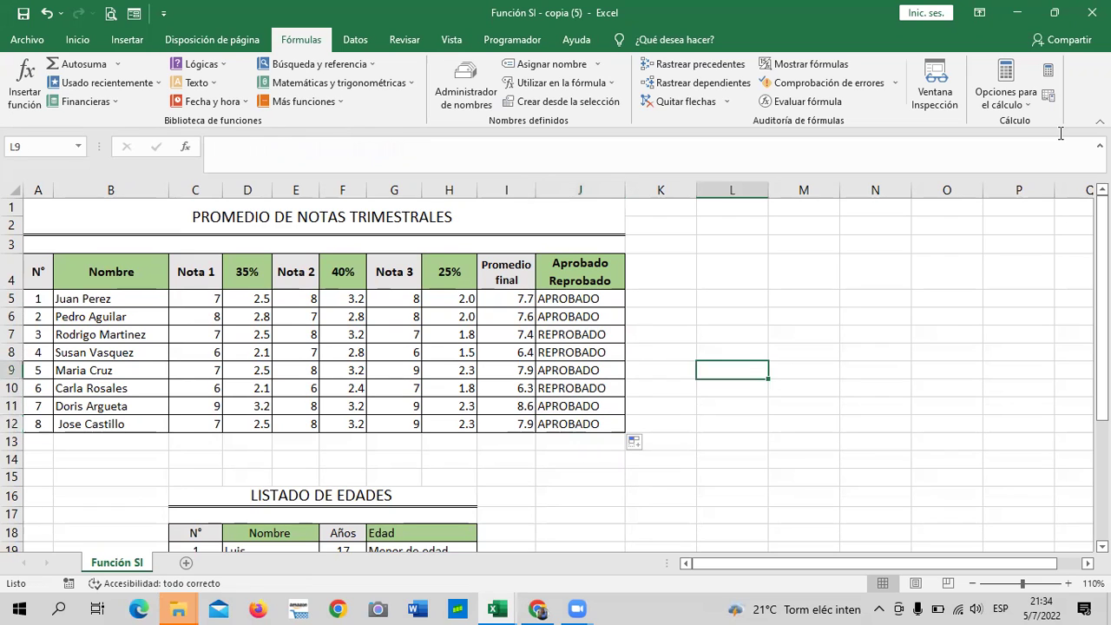
key(ctrl+z)
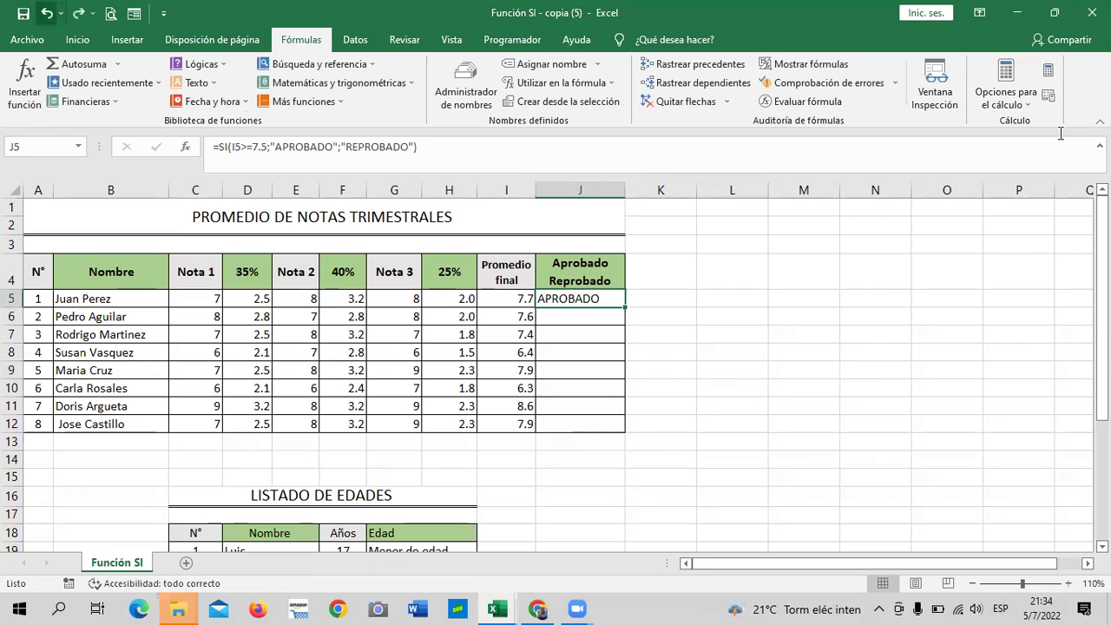
Enter =SI(I6>=7.5;"APROBADO") in J6, showing APROBADO for the 7.6 average.
click(708, 345)
click(583, 314)
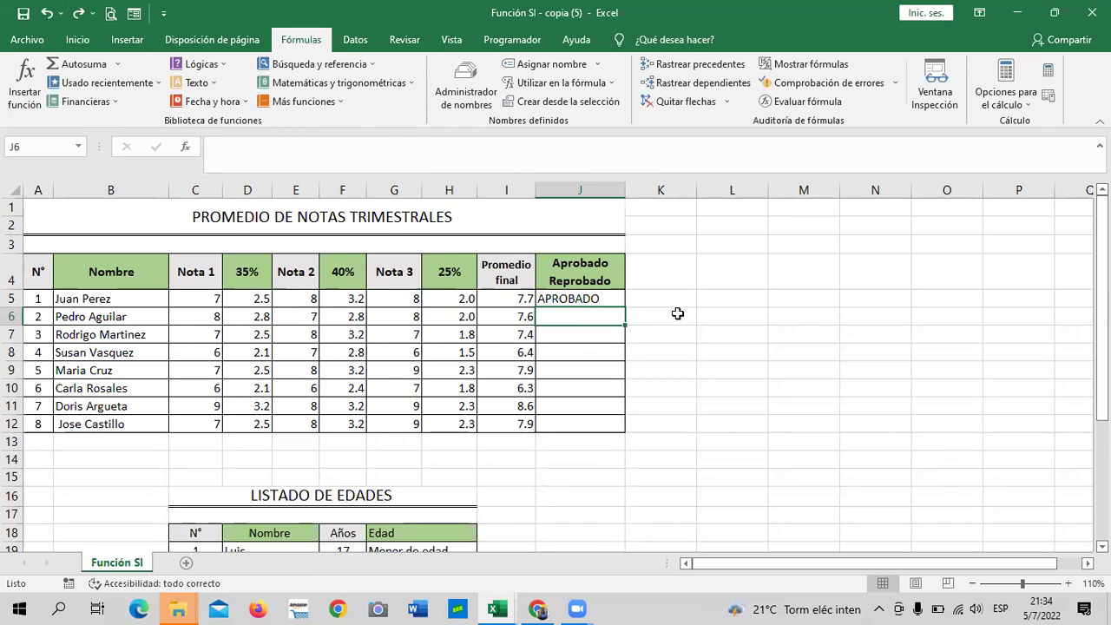
click(689, 341)
click(772, 317)
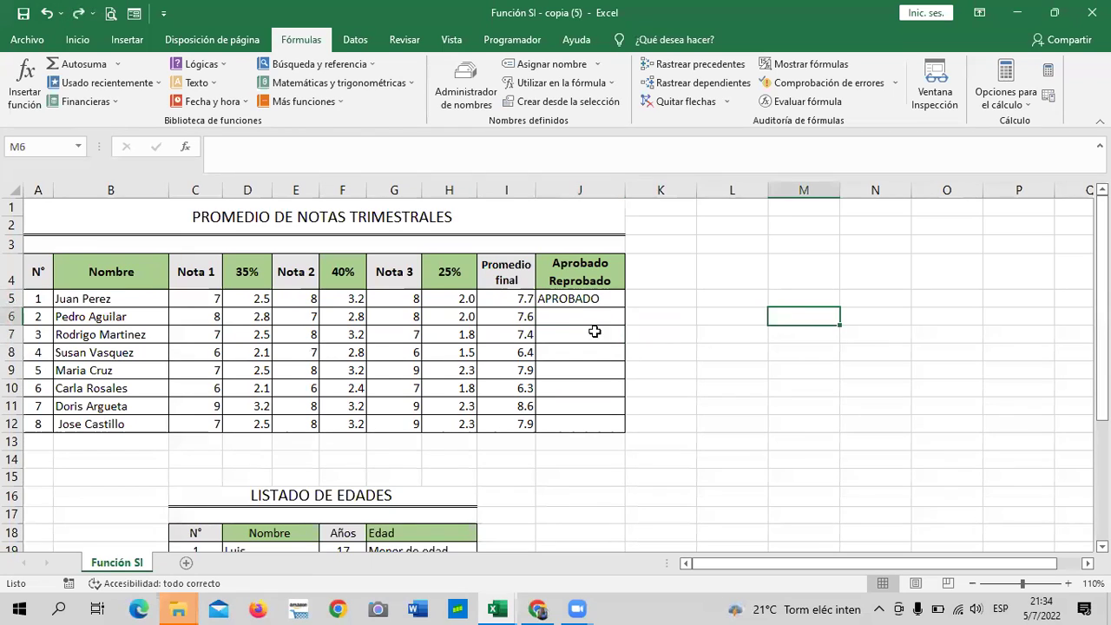
click(576, 317)
text(=)
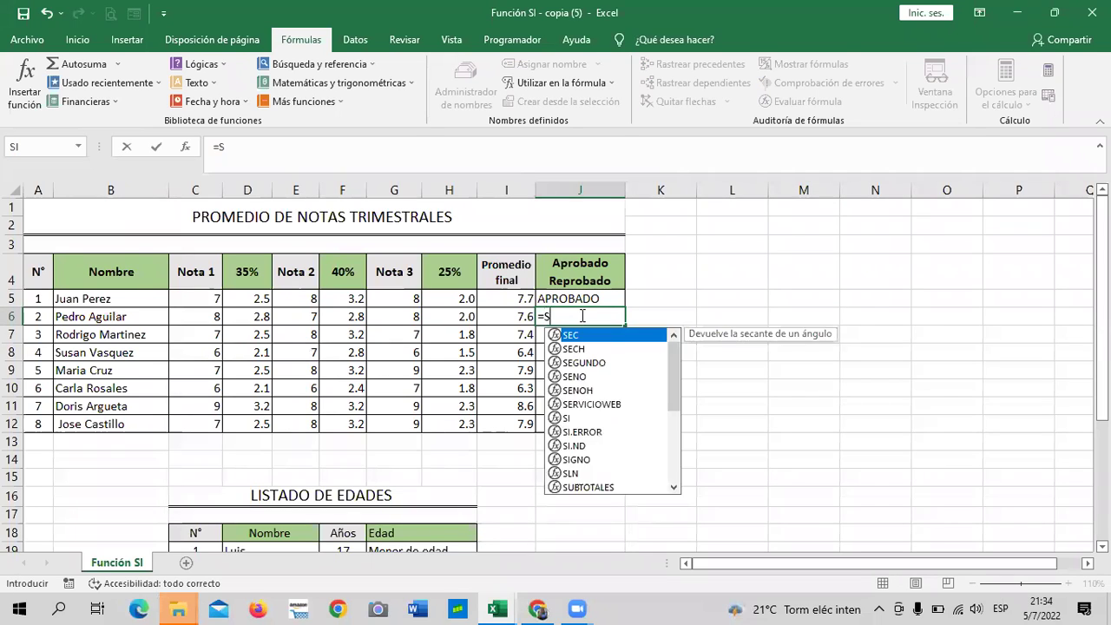
text(SI)
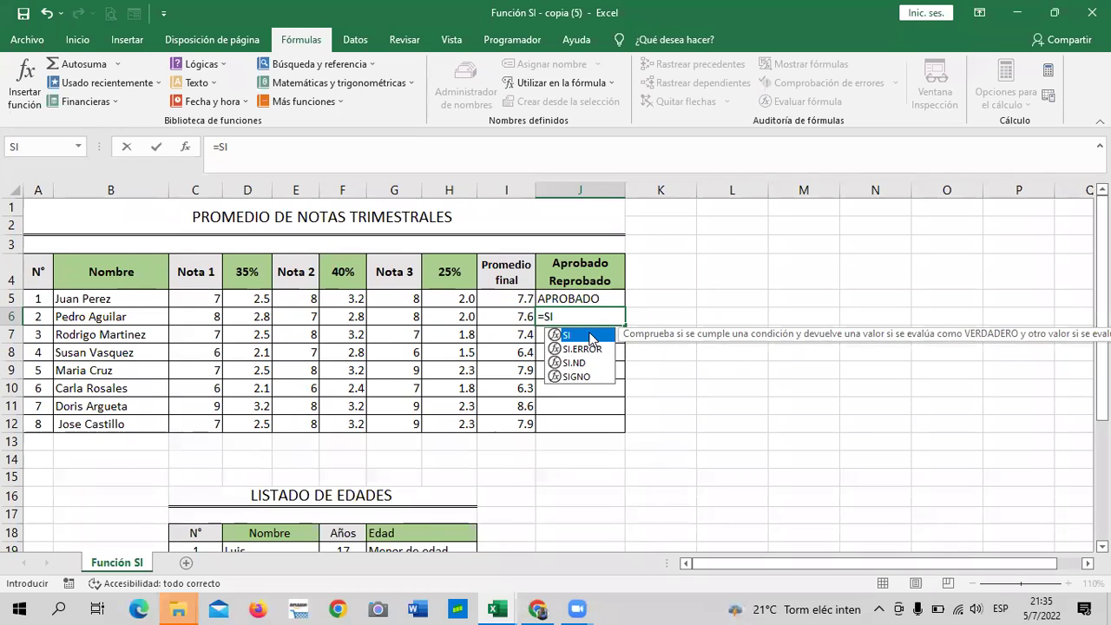
double_click(592, 336)
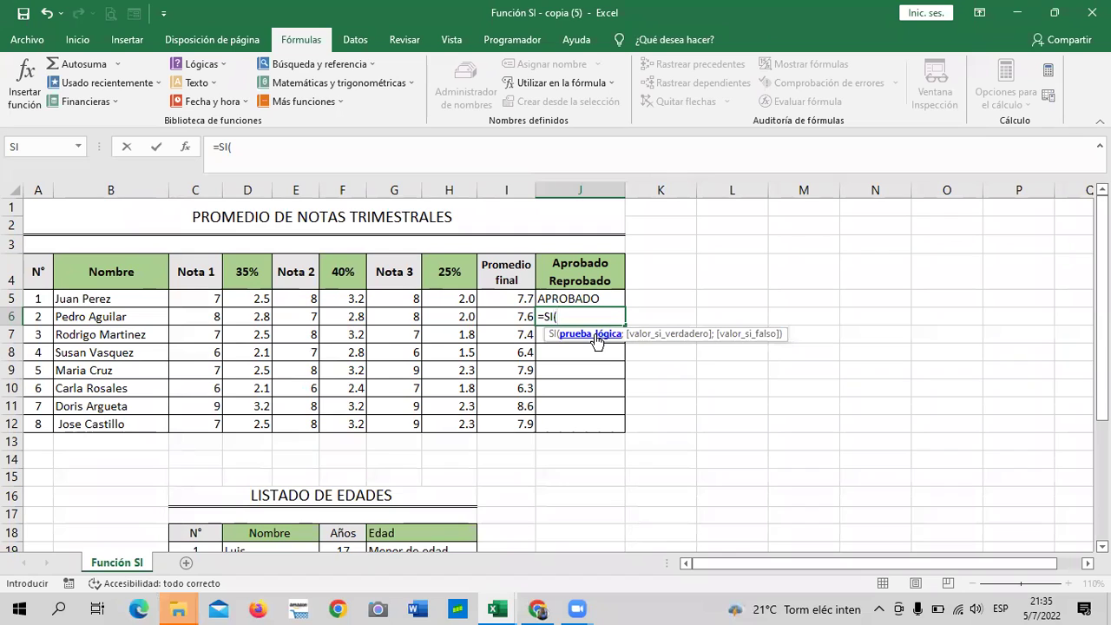
click(511, 318)
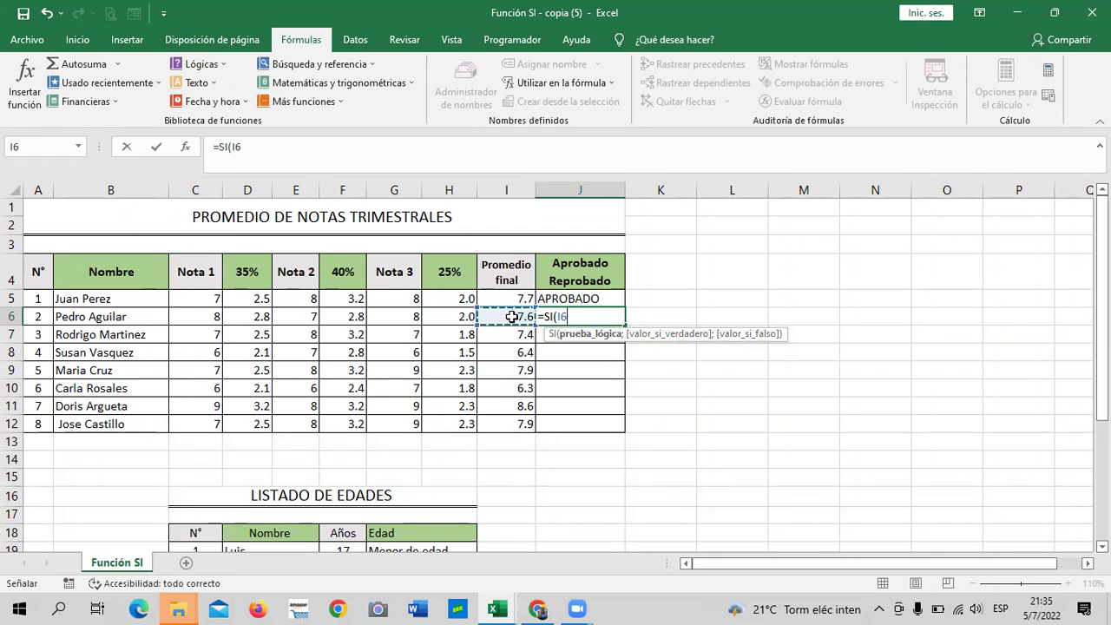
text(>)
text(=7.5)
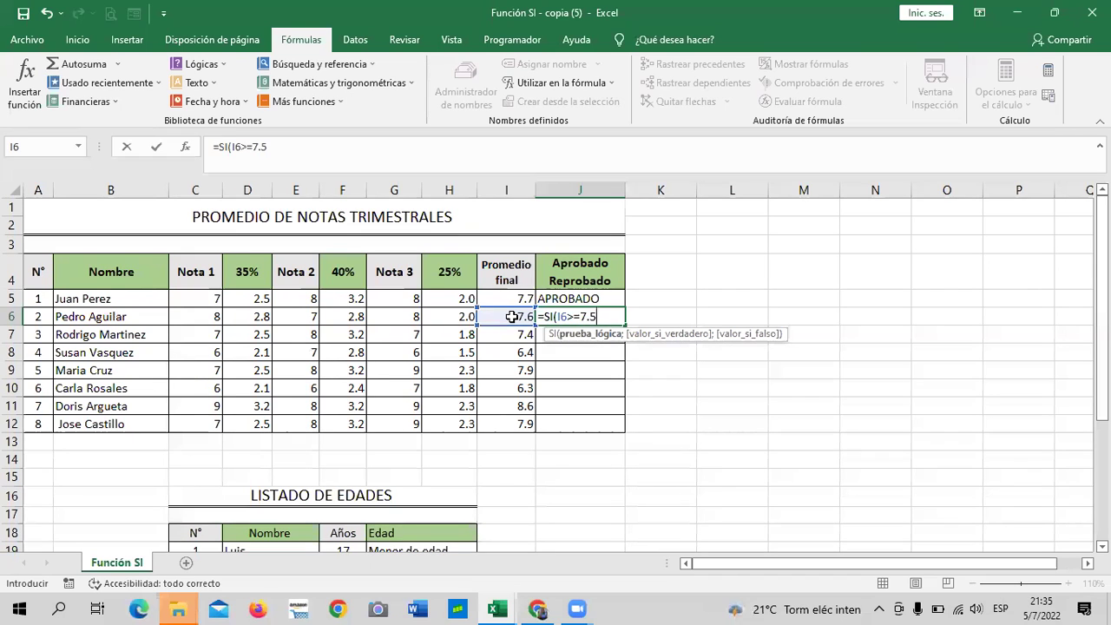
text(;)
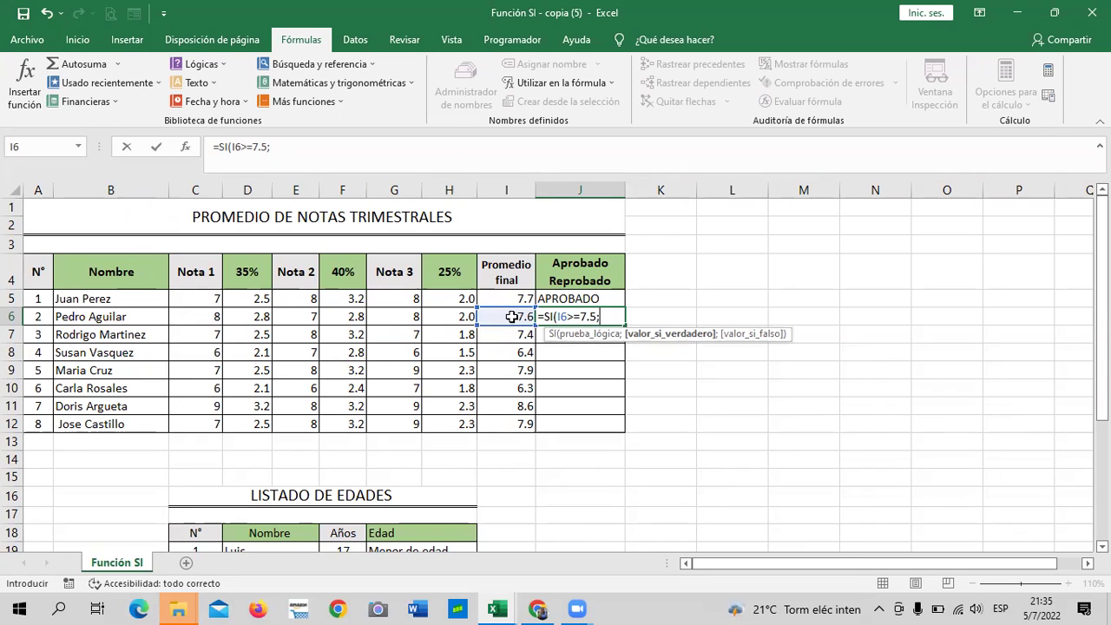
text(")
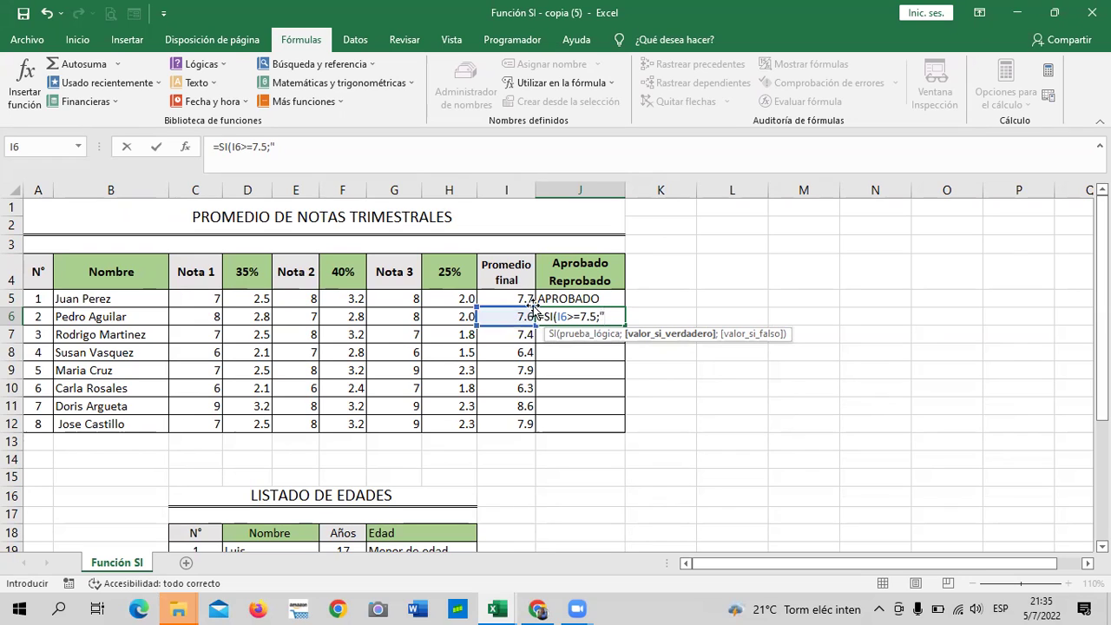
text(APROBADO")
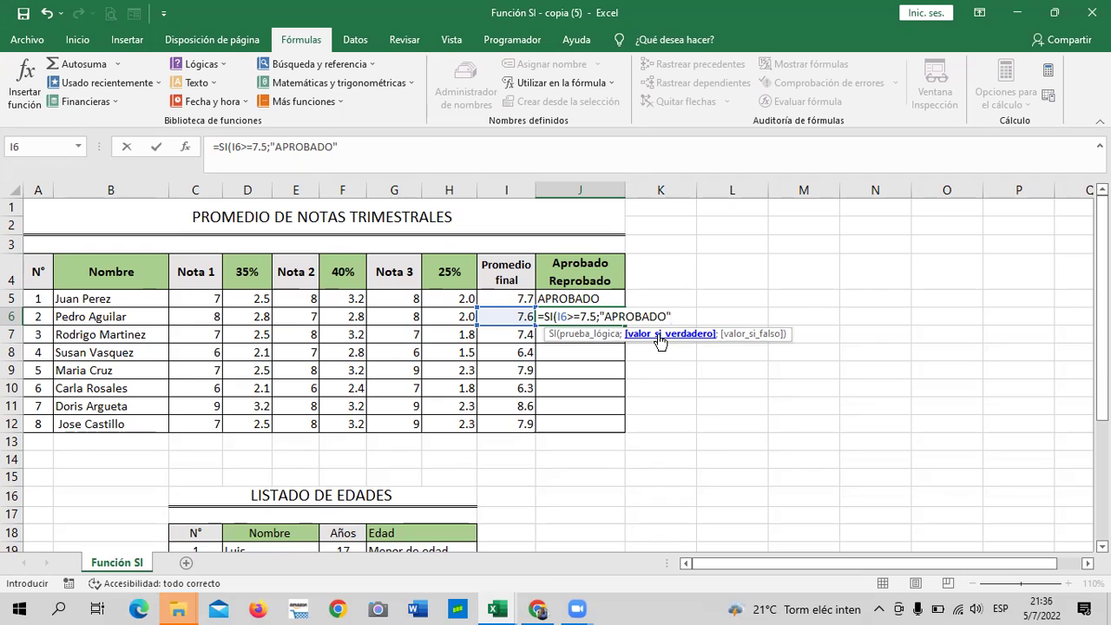
text())
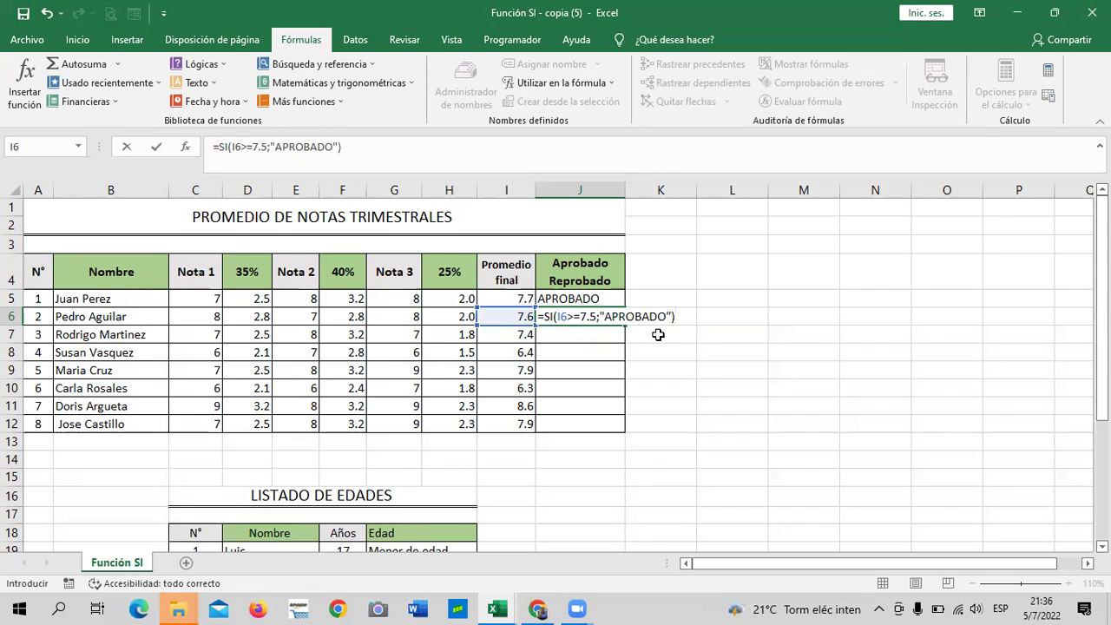
key(Return)
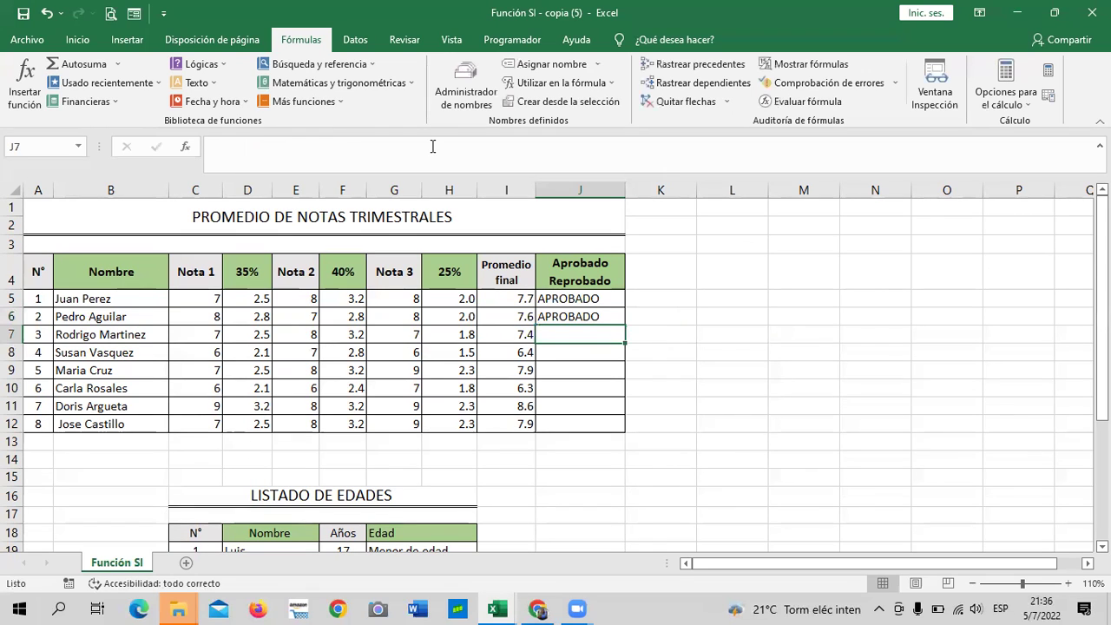
Fill the J6 formula down through J12.
click(656, 315)
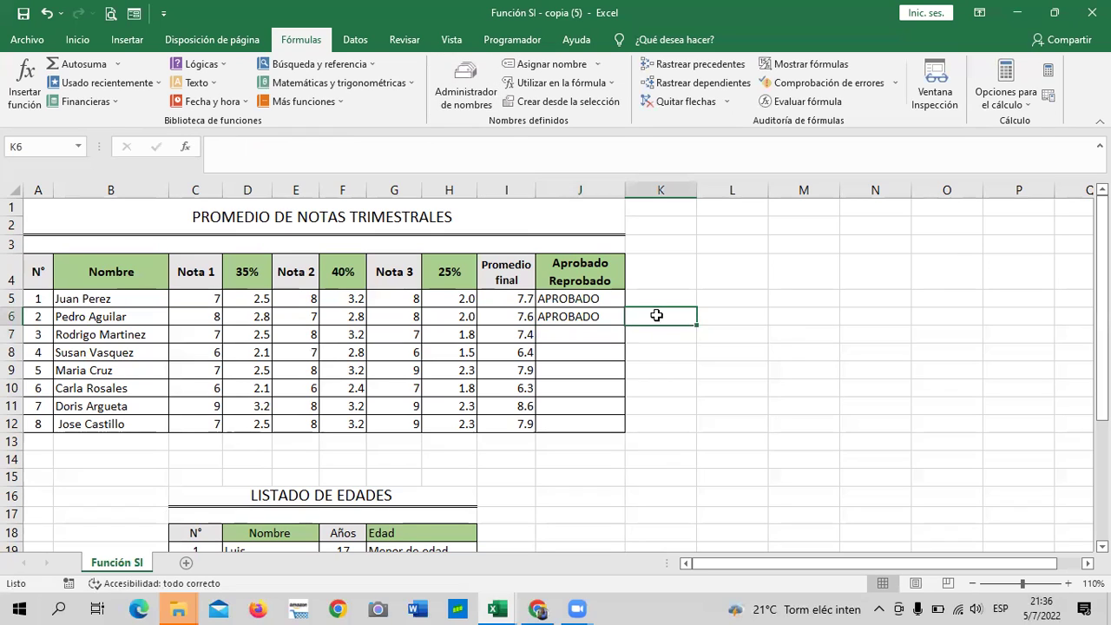
click(518, 314)
click(576, 316)
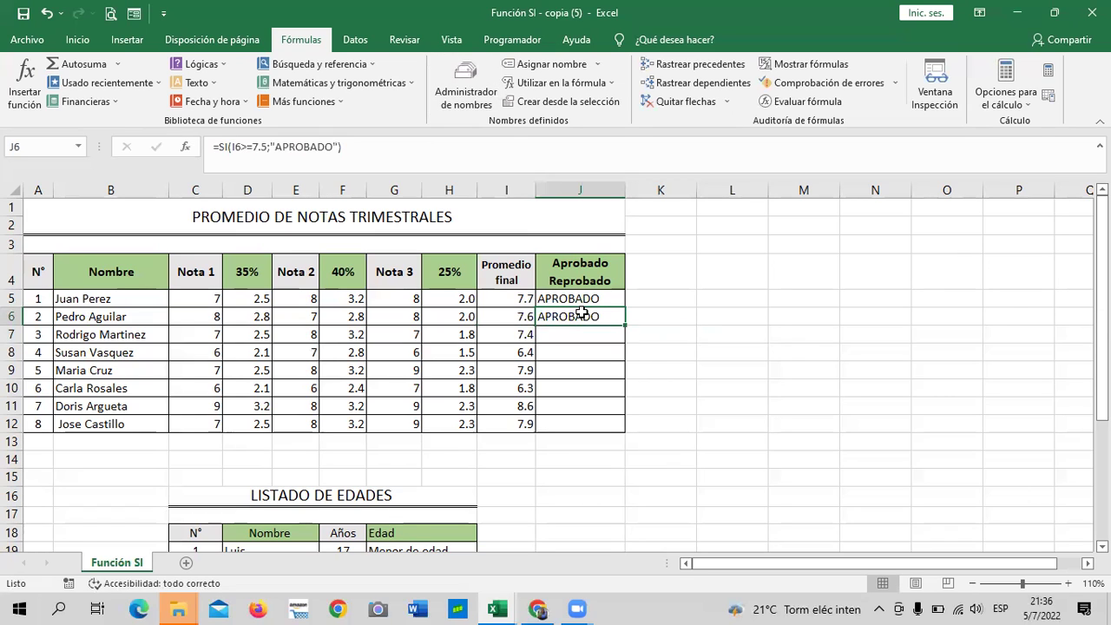
drag(623, 322, 626, 425)
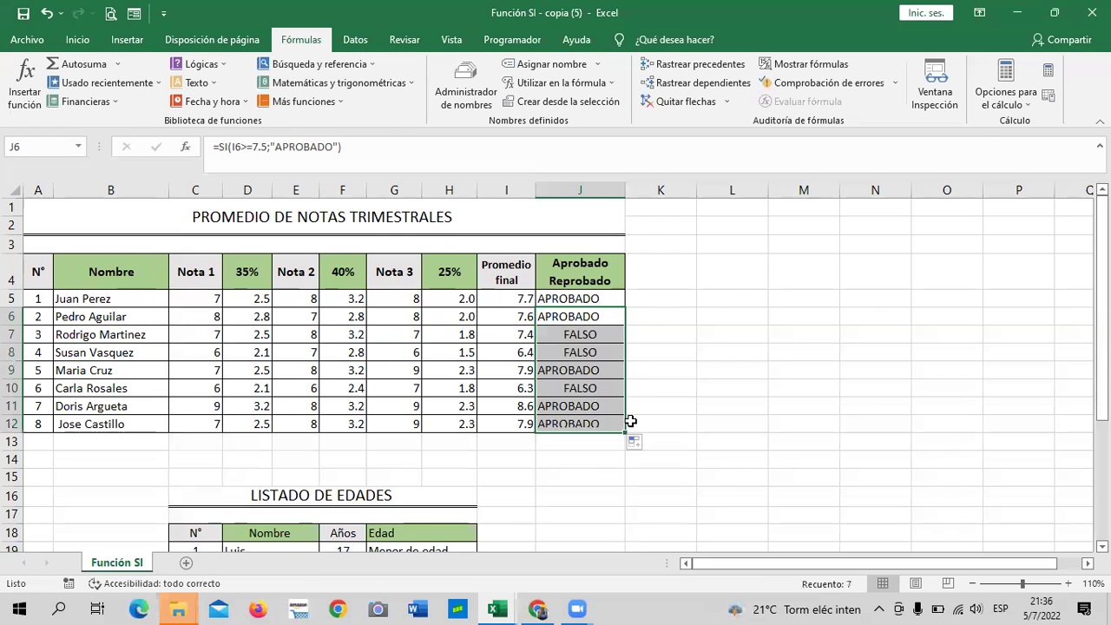
click(741, 411)
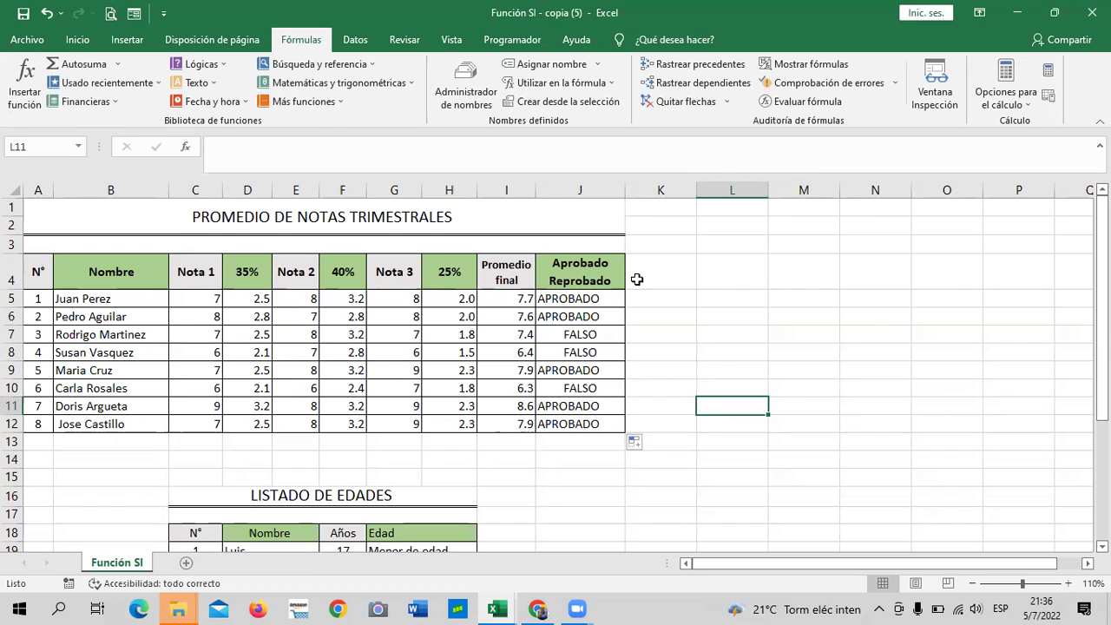
Inspect the copied formulas in J7, J8 and J10 that show FALSO.
click(583, 330)
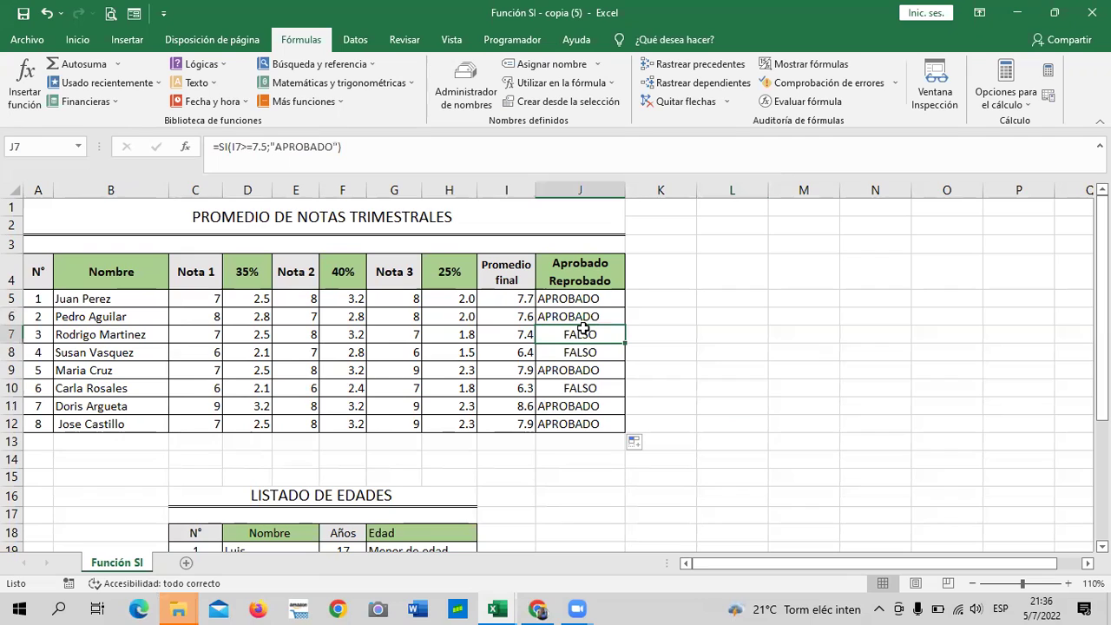
click(556, 354)
click(549, 386)
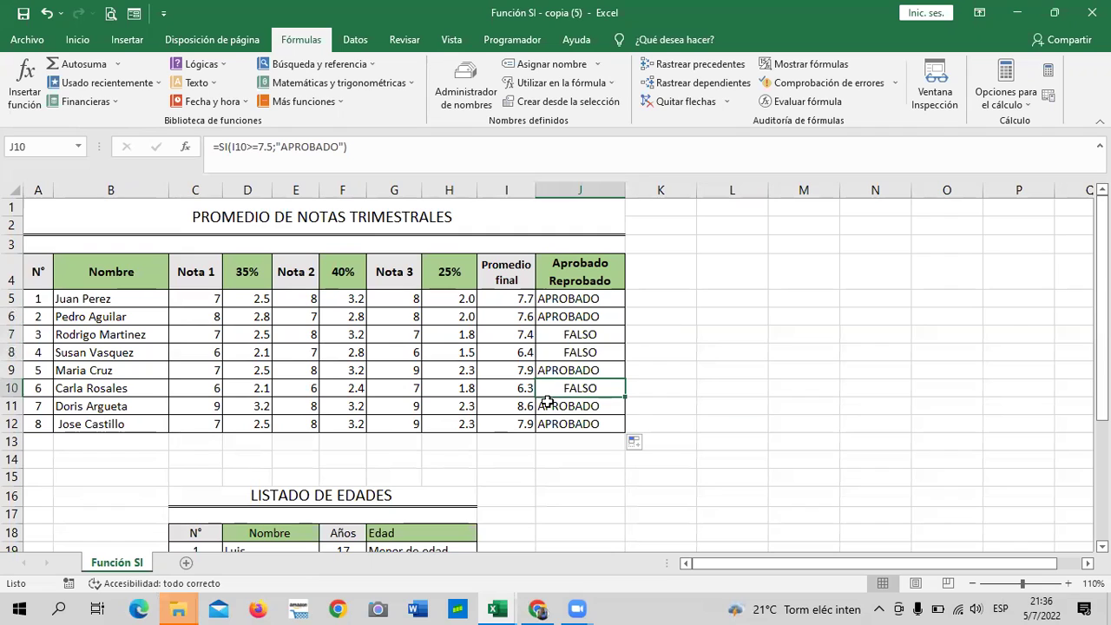
click(700, 372)
click(589, 318)
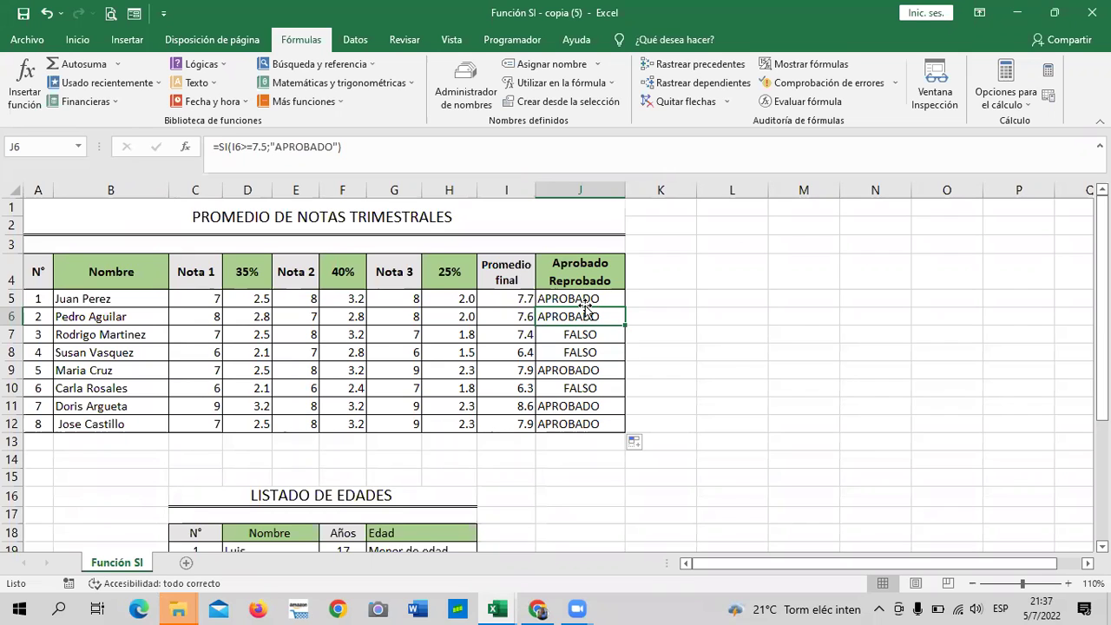
Add "REPROBADO" as the false result to J6's SI formula.
click(725, 351)
click(589, 298)
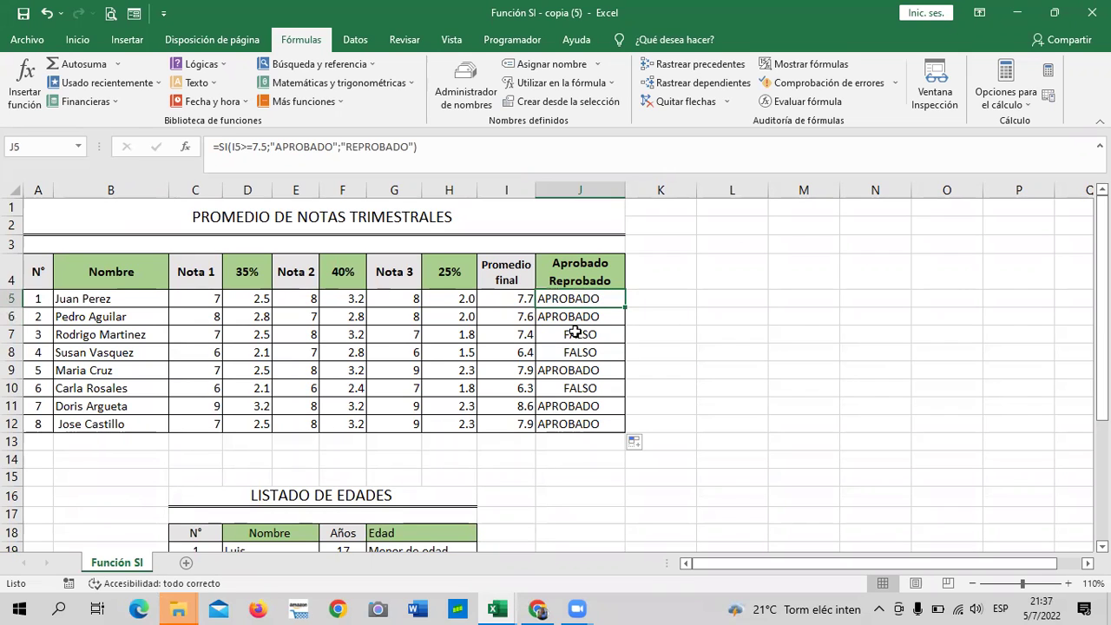
click(573, 317)
click(338, 147)
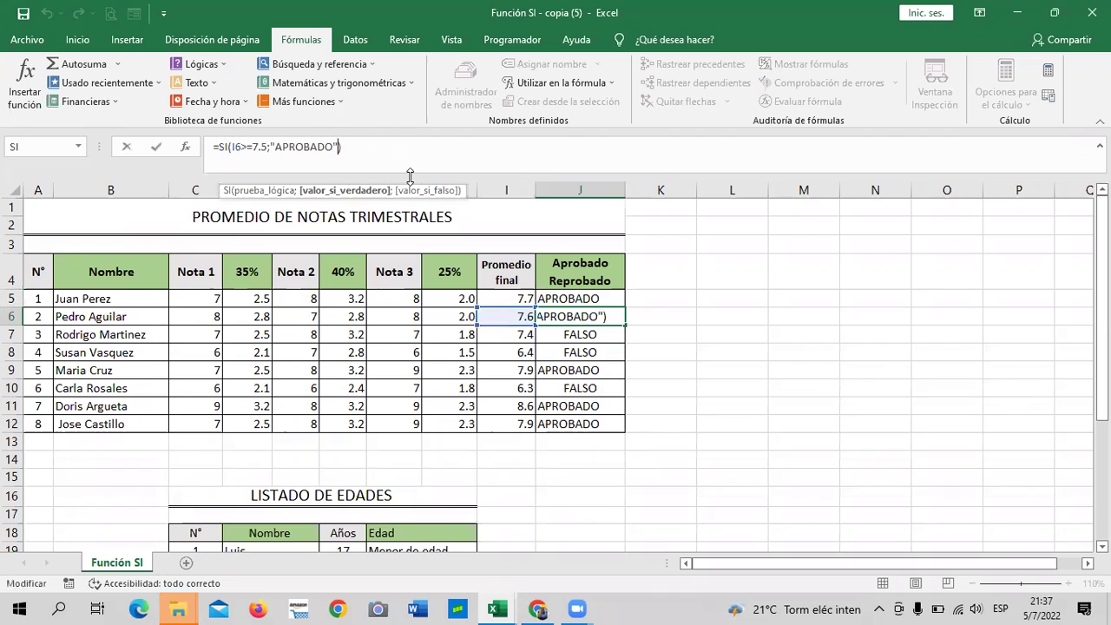
text(;"REPROBADO")
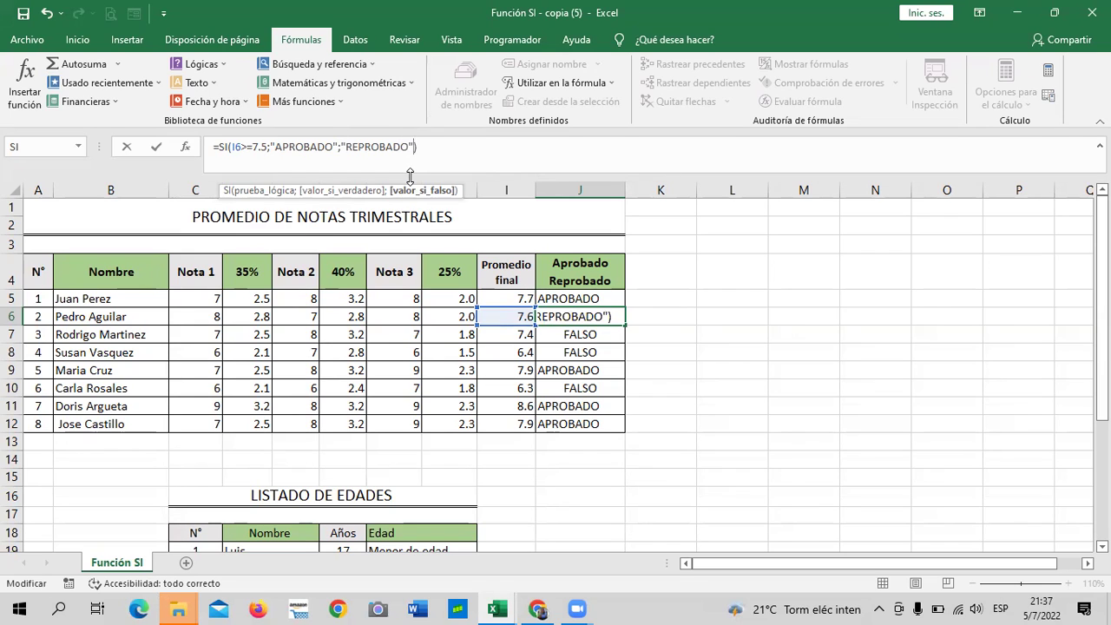
key(ctrl+Return)
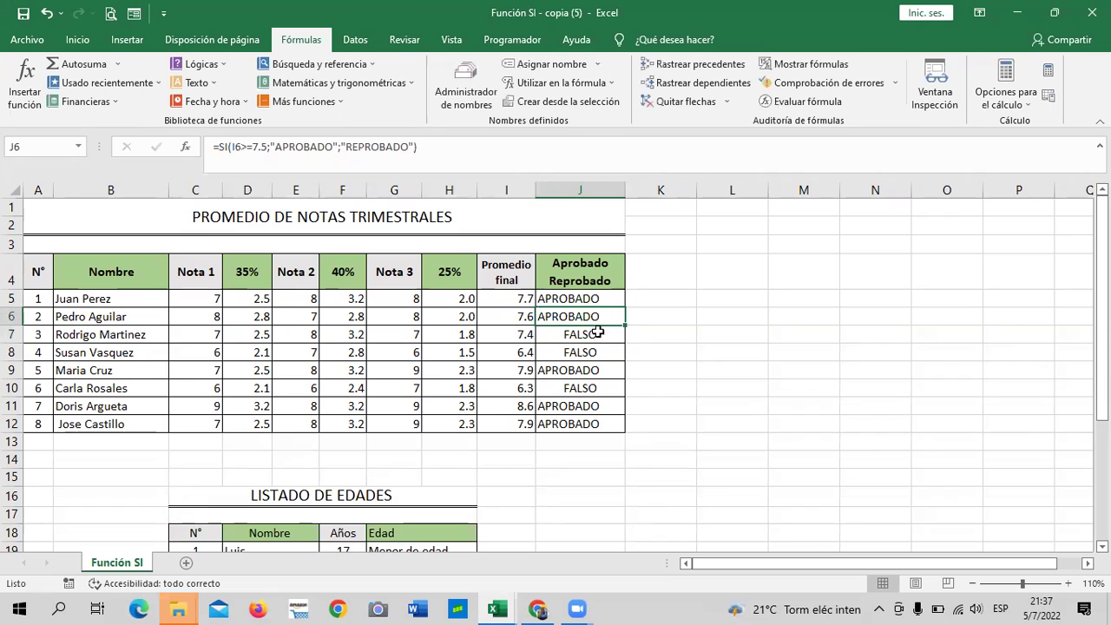
Fill J6's corrected formula down to J12 and check the copies in J8 and J7.
drag(625, 325, 623, 424)
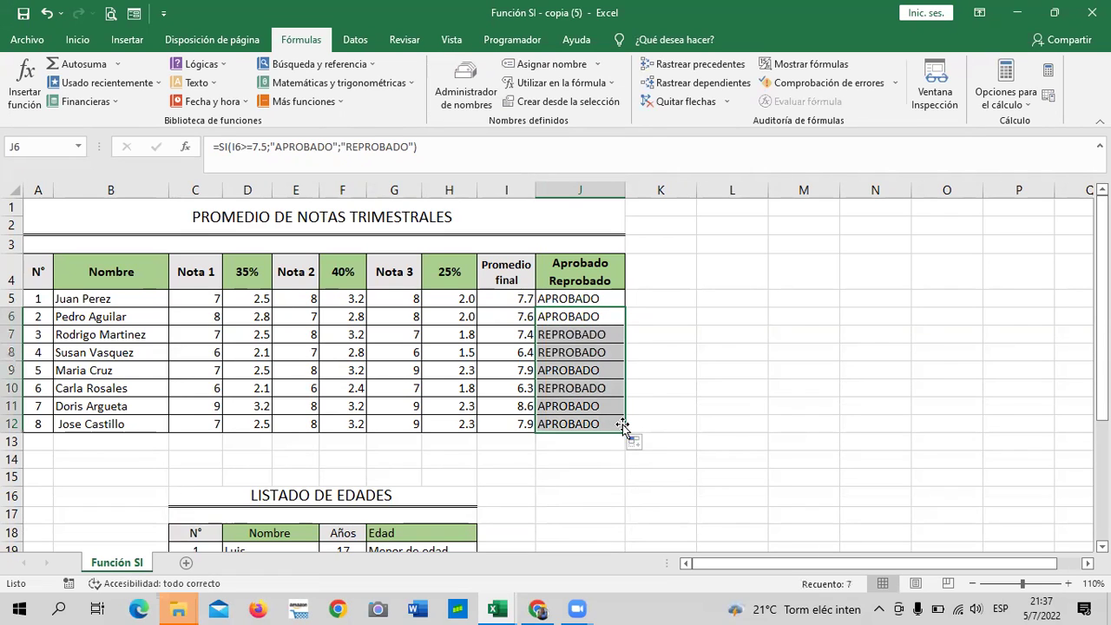
click(731, 393)
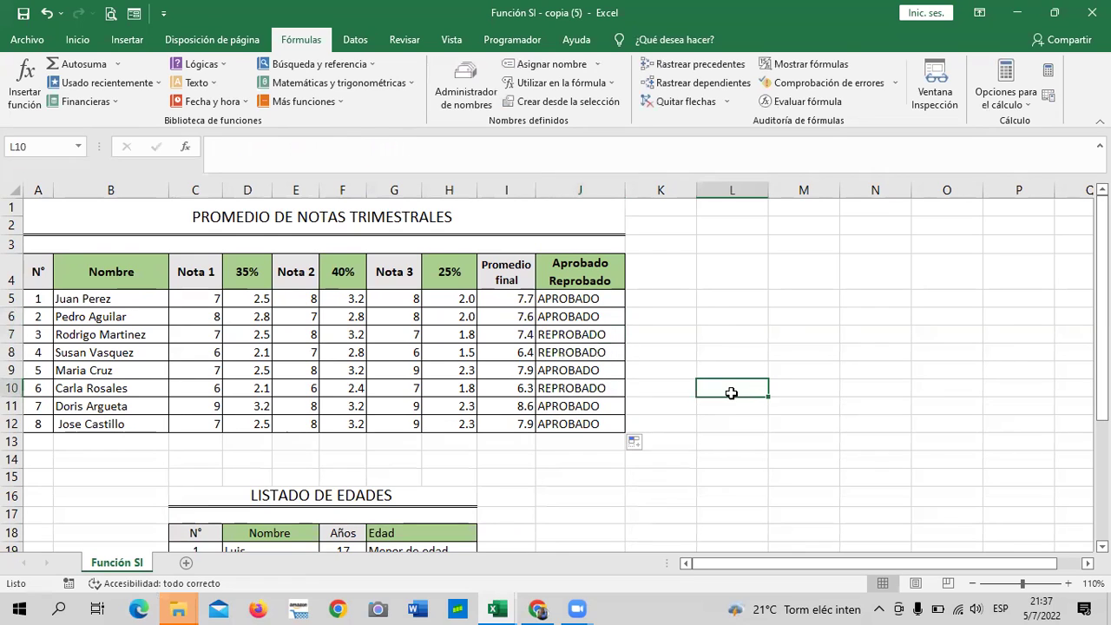
click(579, 352)
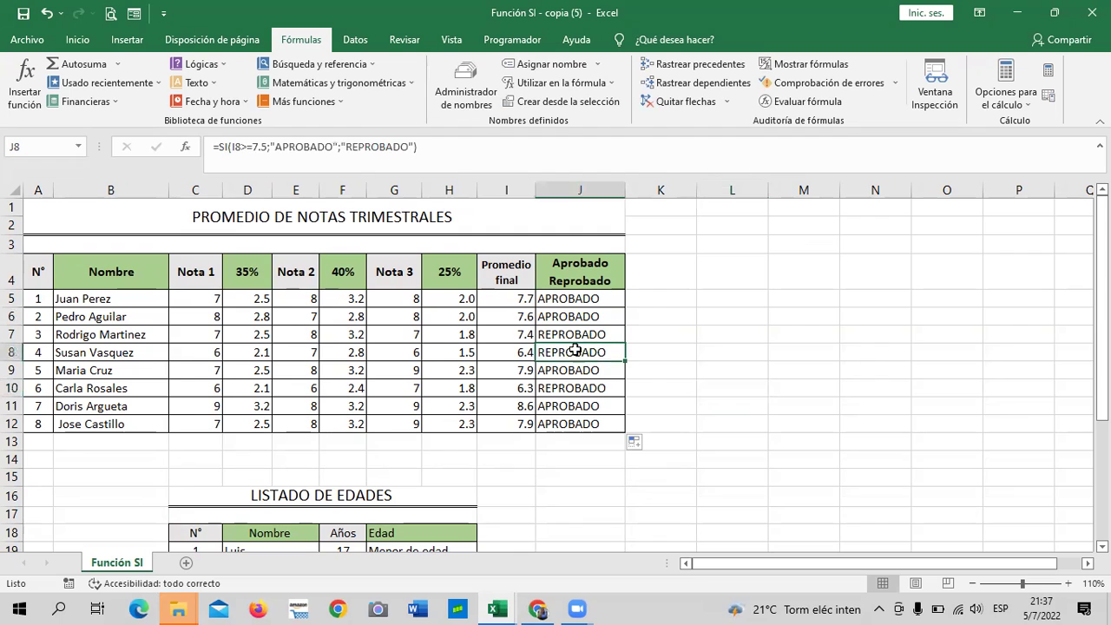
click(564, 333)
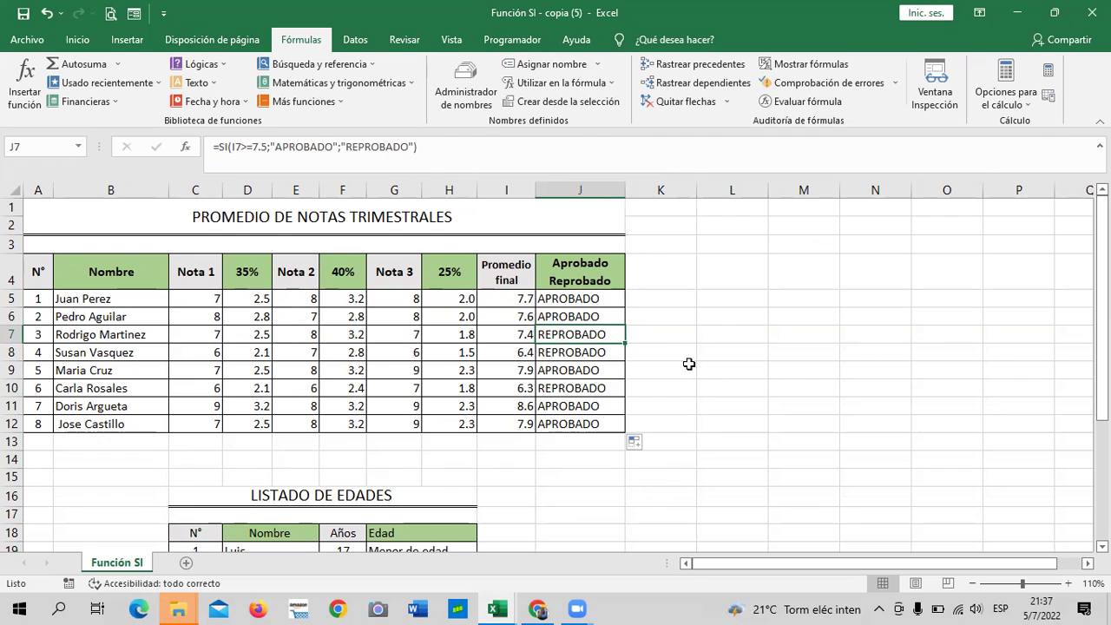
click(737, 354)
Clear the Promedio final values in I5:I12.
drag(505, 298, 505, 423)
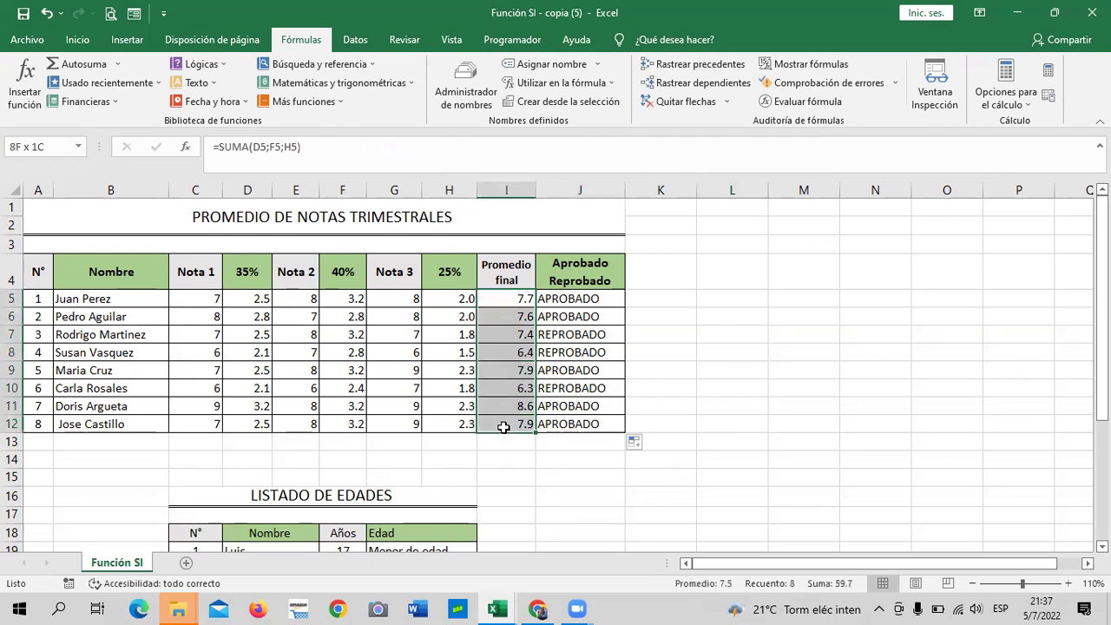
key(Delete)
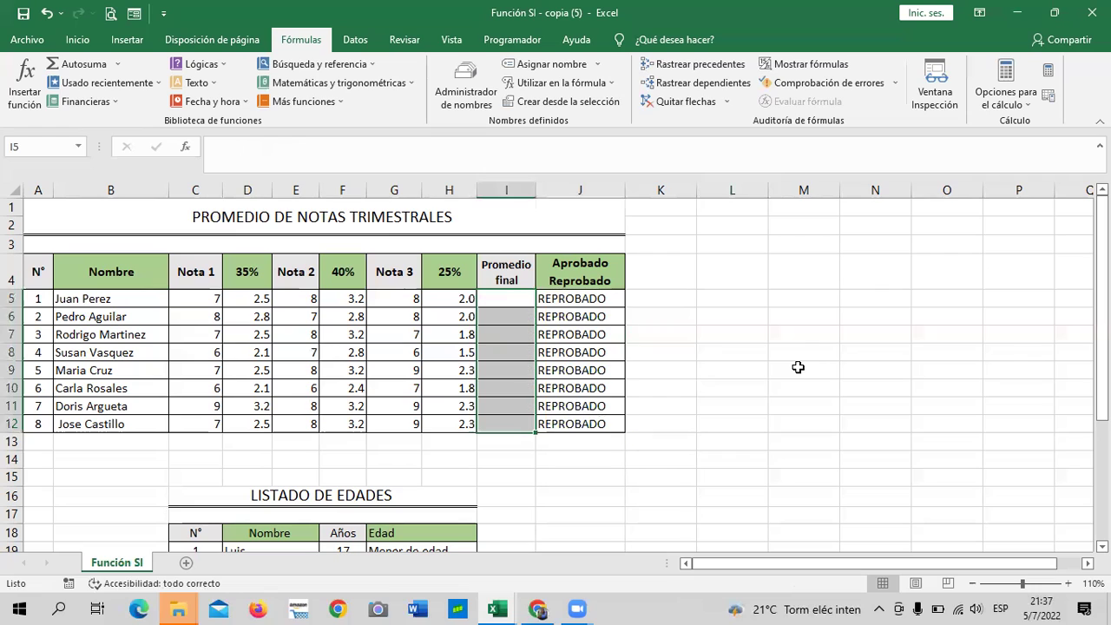
click(803, 333)
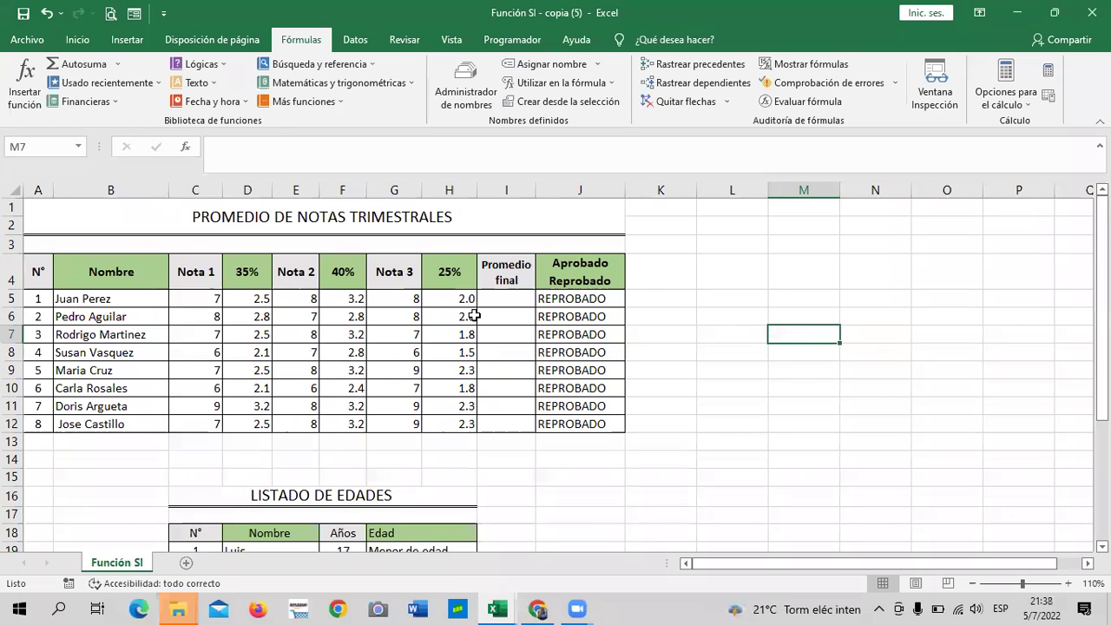
click(796, 387)
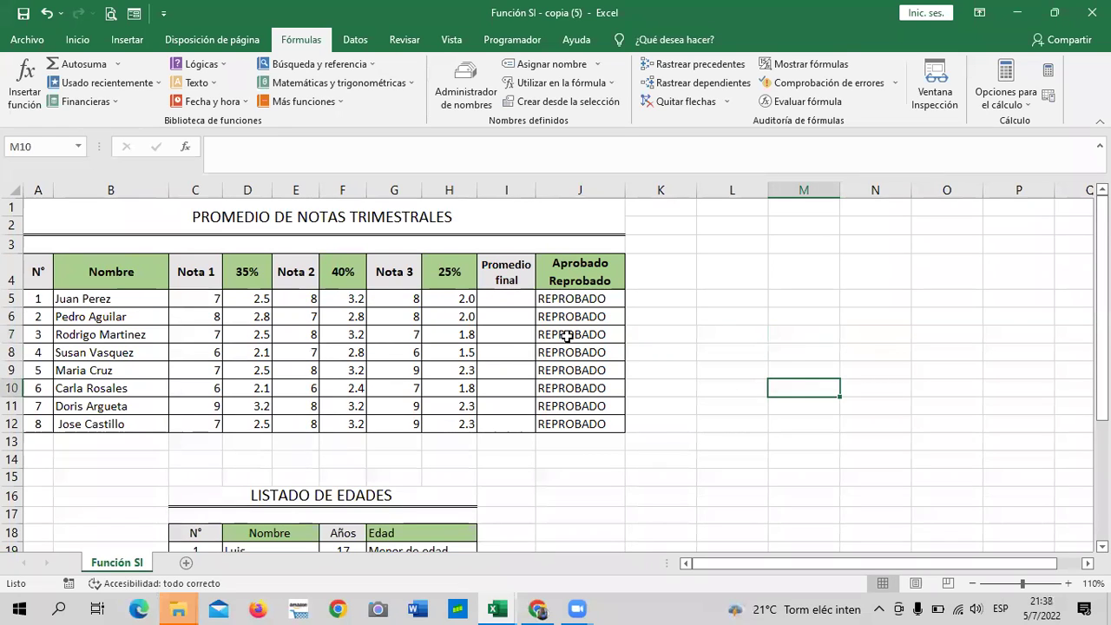
Enter =SUMA(D5;F5;H5) in I5 and fill it down to I12.
click(499, 297)
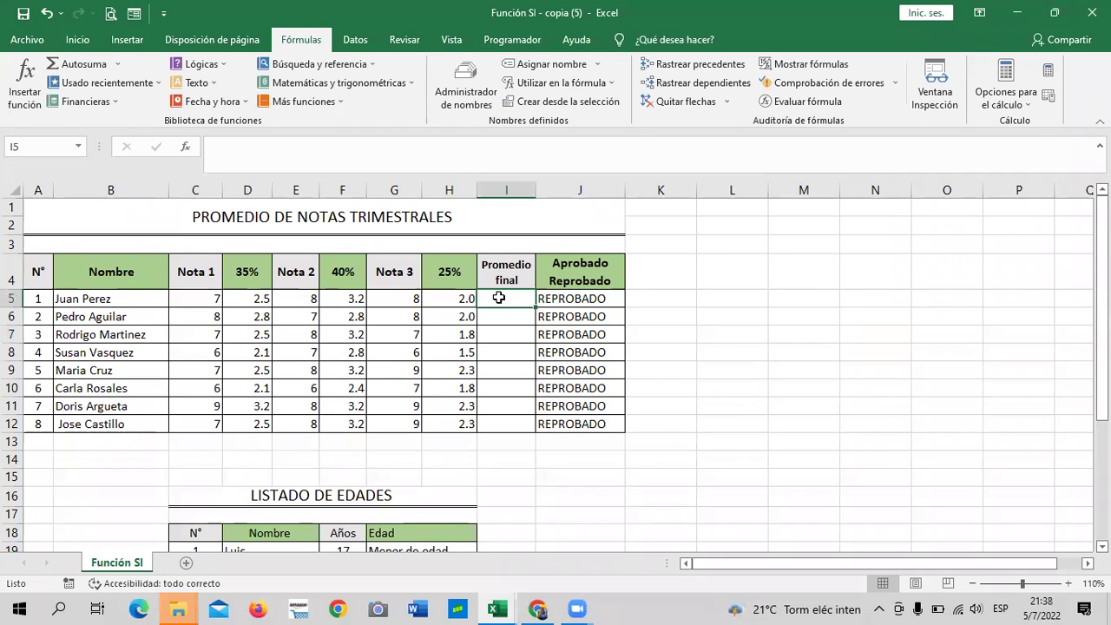
click(801, 355)
click(488, 299)
text(=)
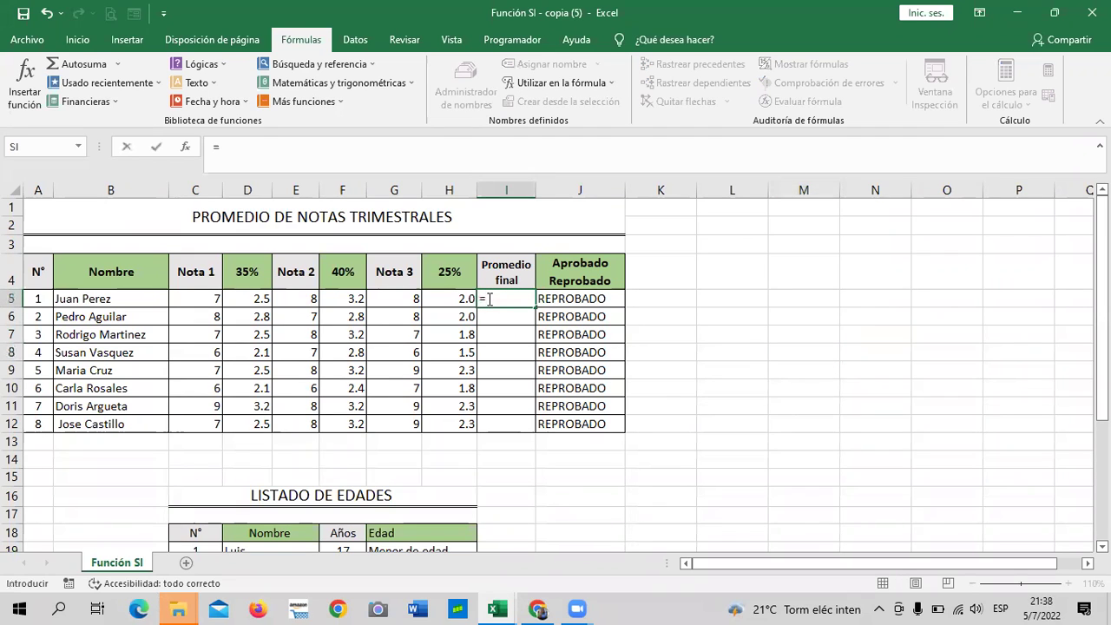
text(SUMA)
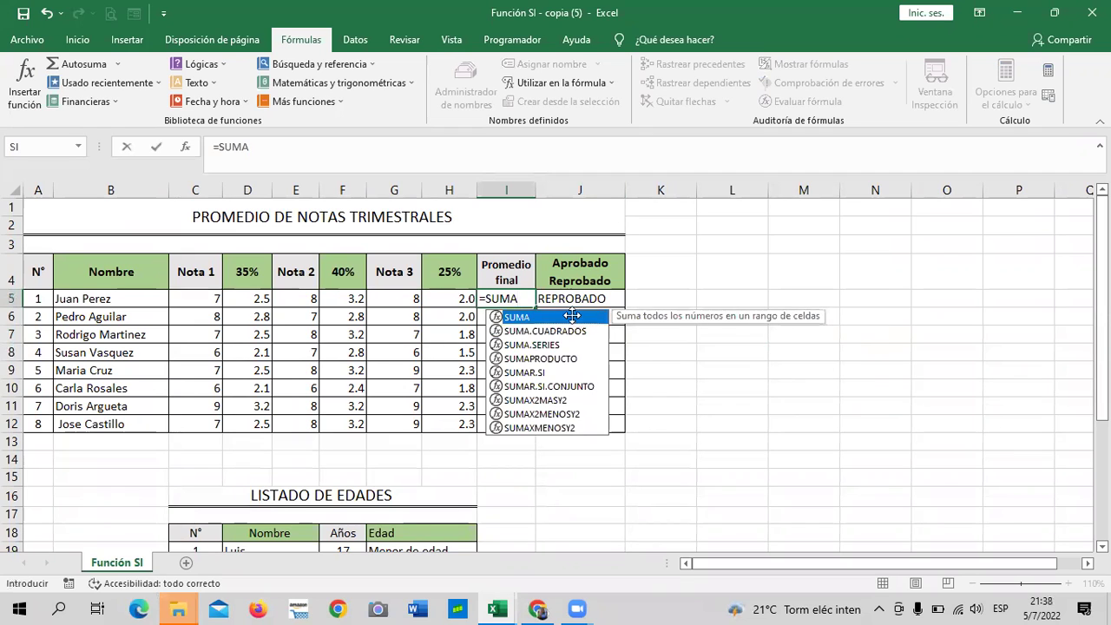
double_click(573, 316)
click(242, 297)
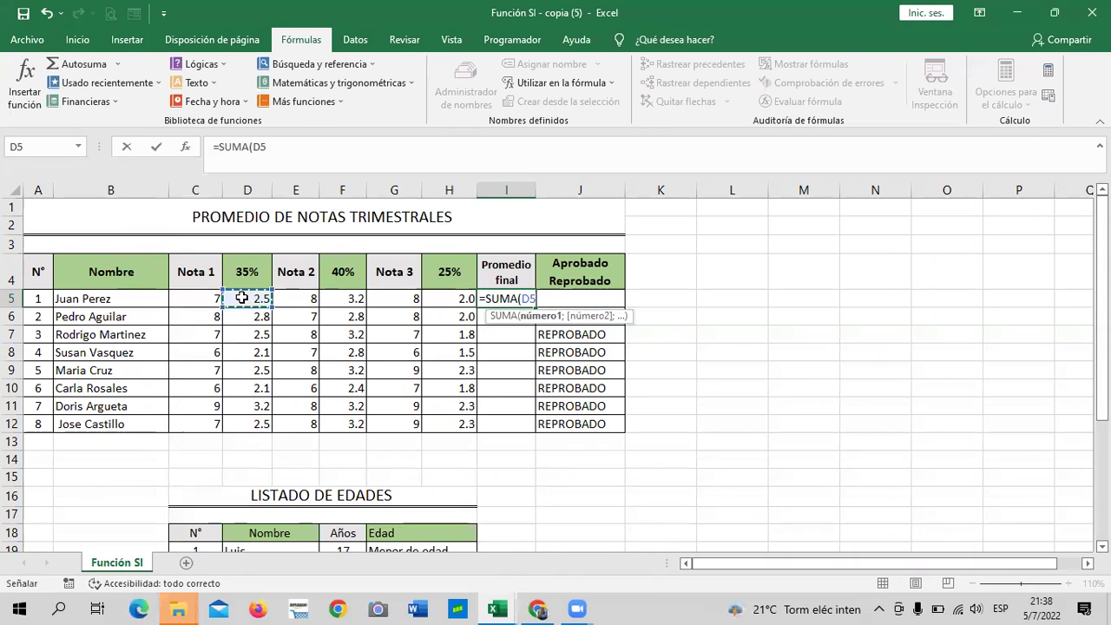
text(;)
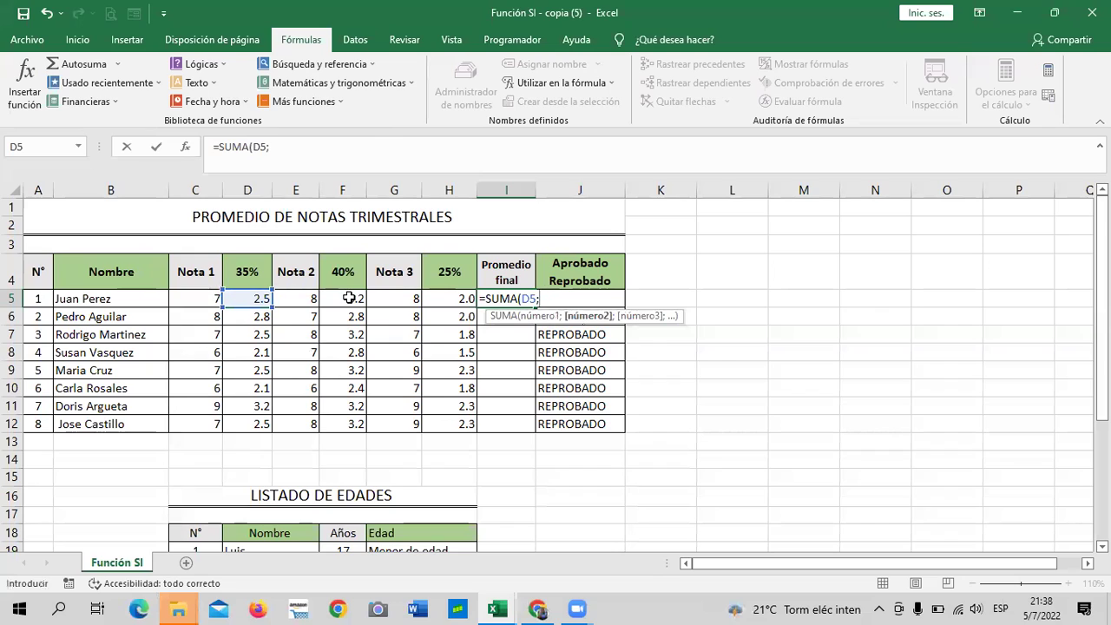
click(349, 299)
text(;)
click(449, 298)
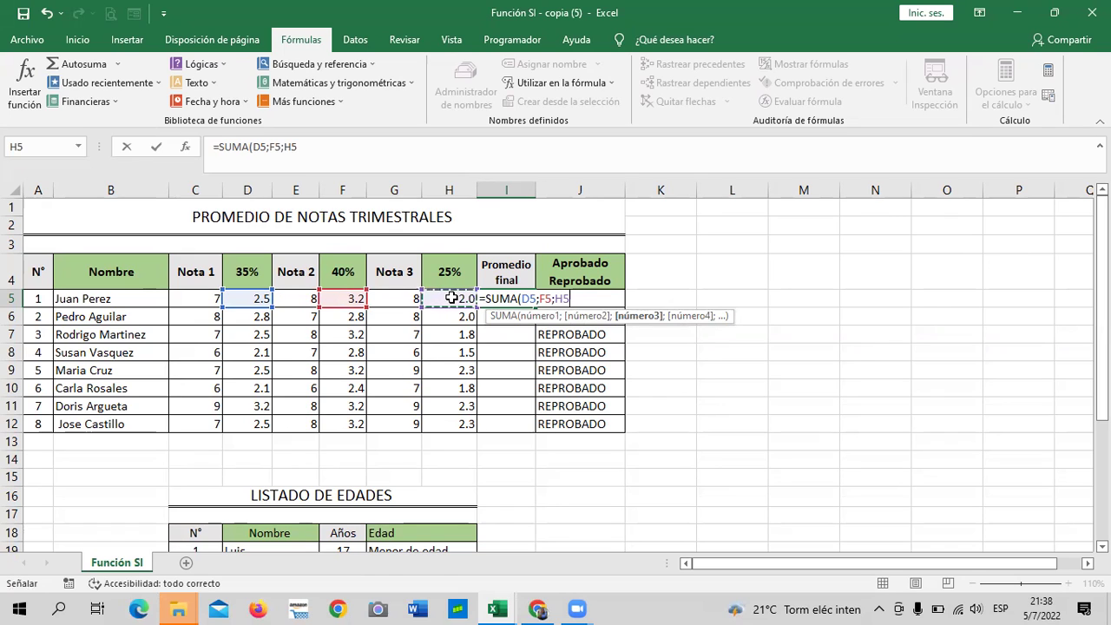
text())
key(Return)
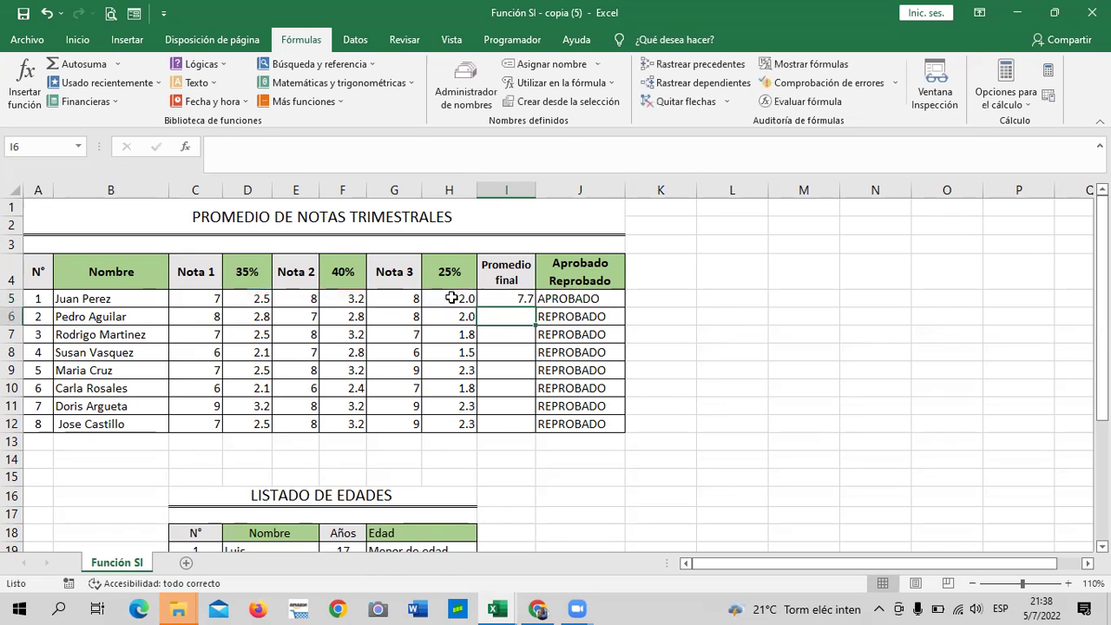
click(486, 298)
drag(536, 307, 545, 431)
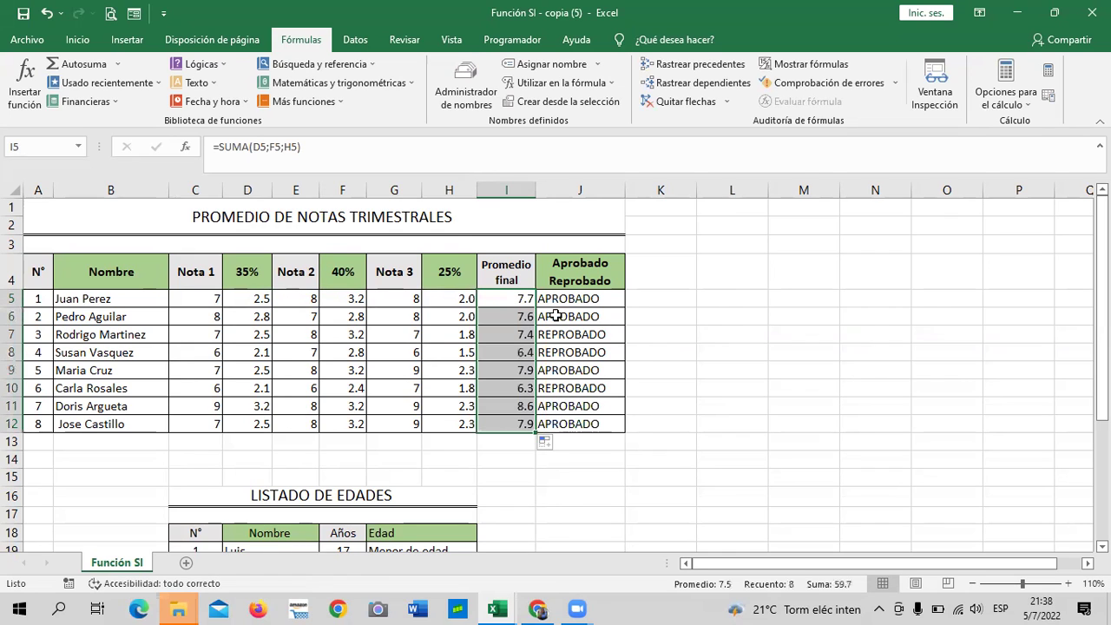
Widen empty column K beside the grade table to about 19.14.
click(756, 333)
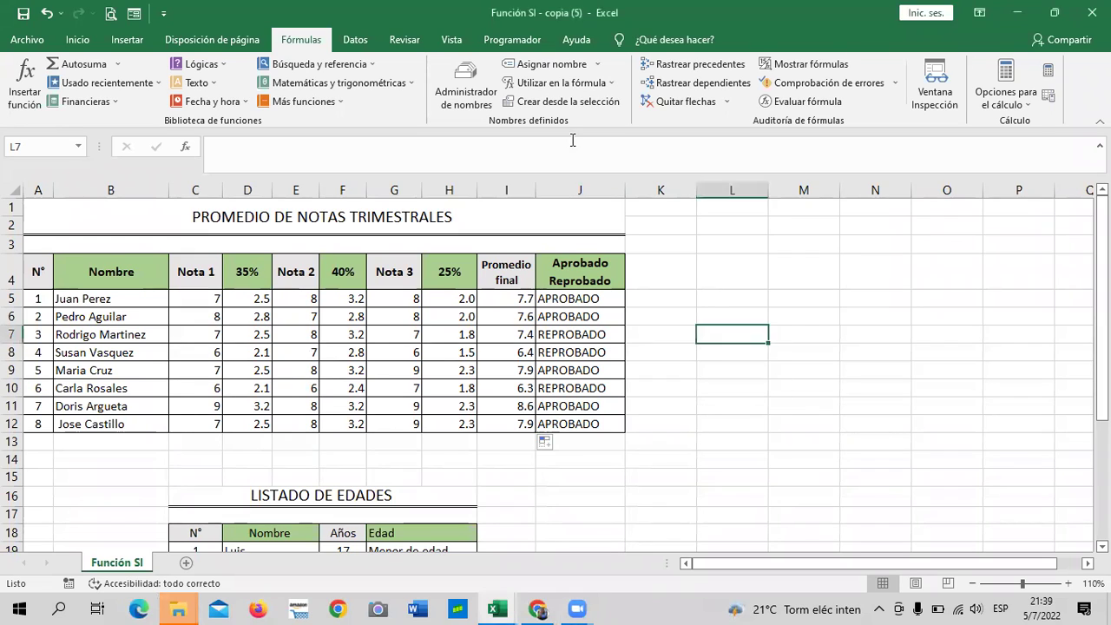
click(738, 361)
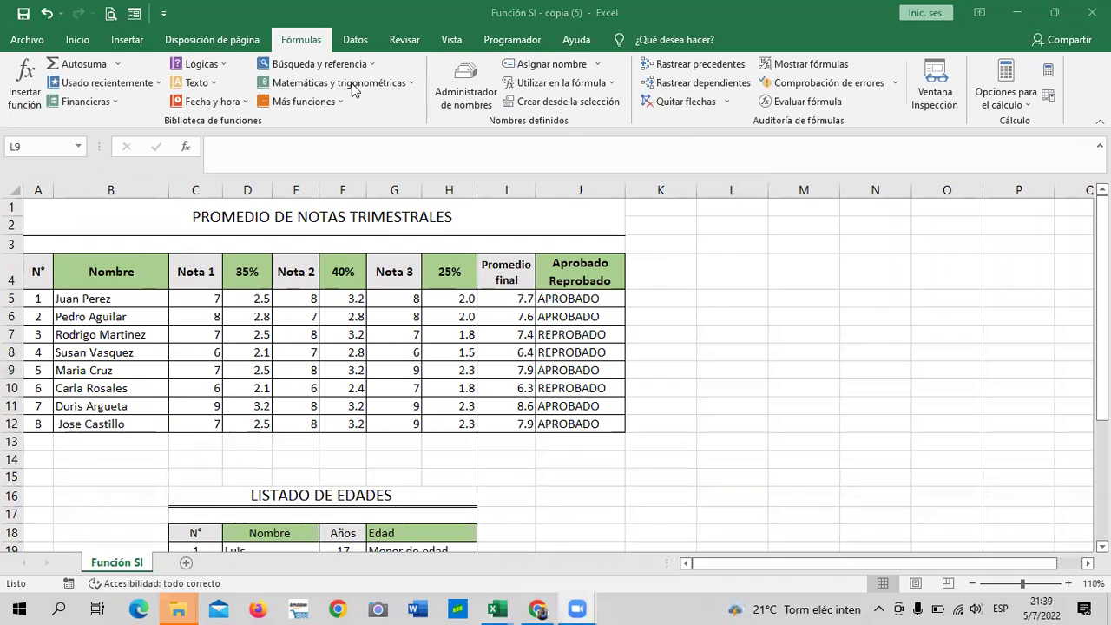
click(740, 376)
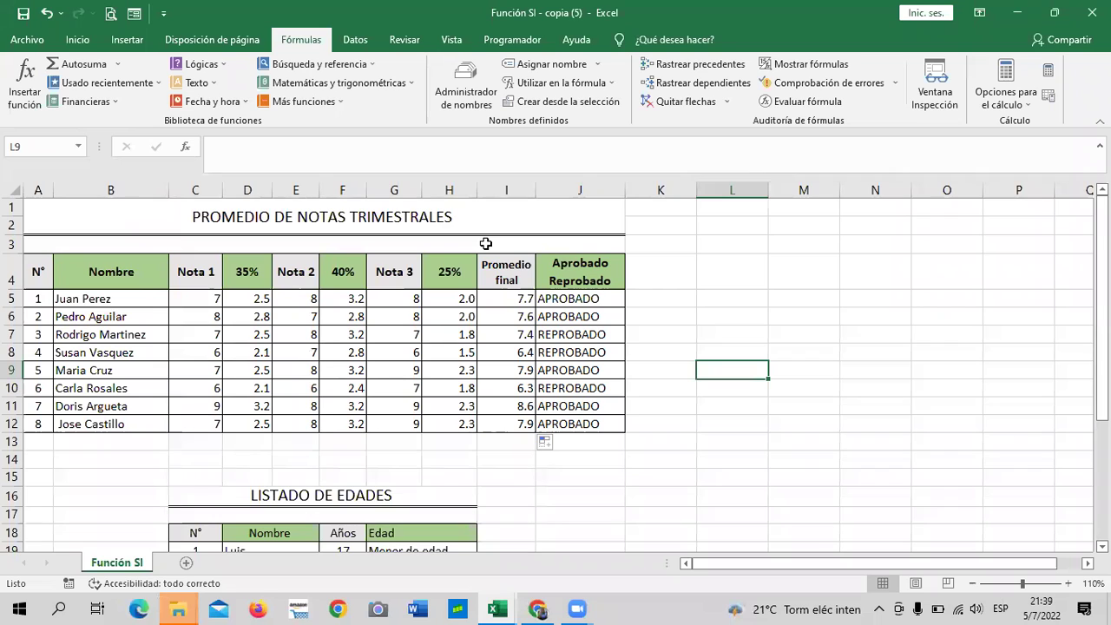
drag(710, 188, 750, 188)
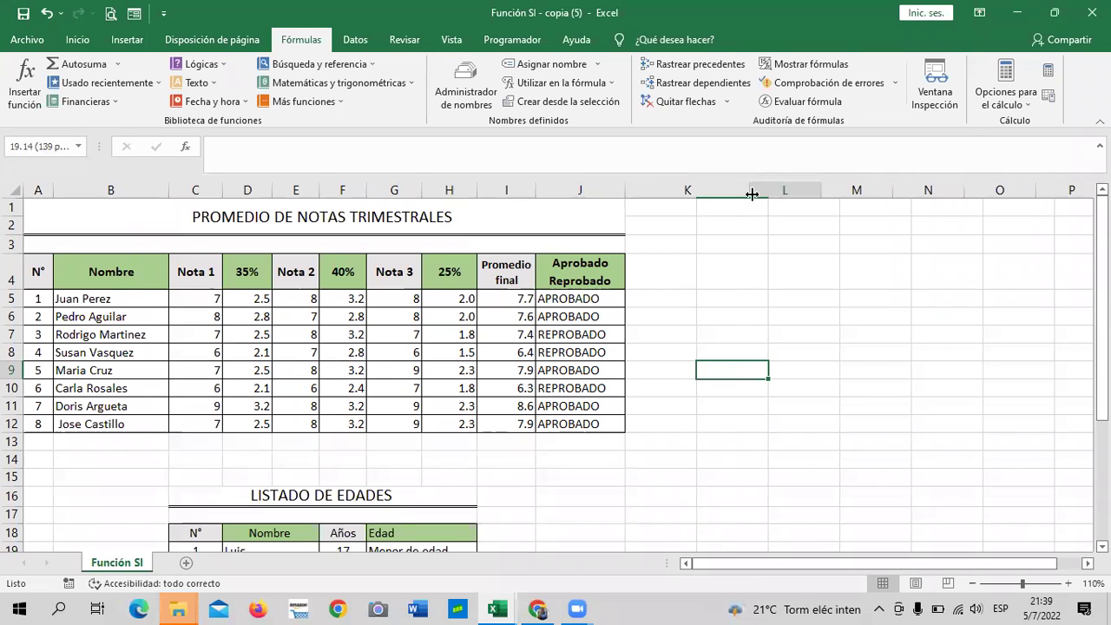
click(702, 305)
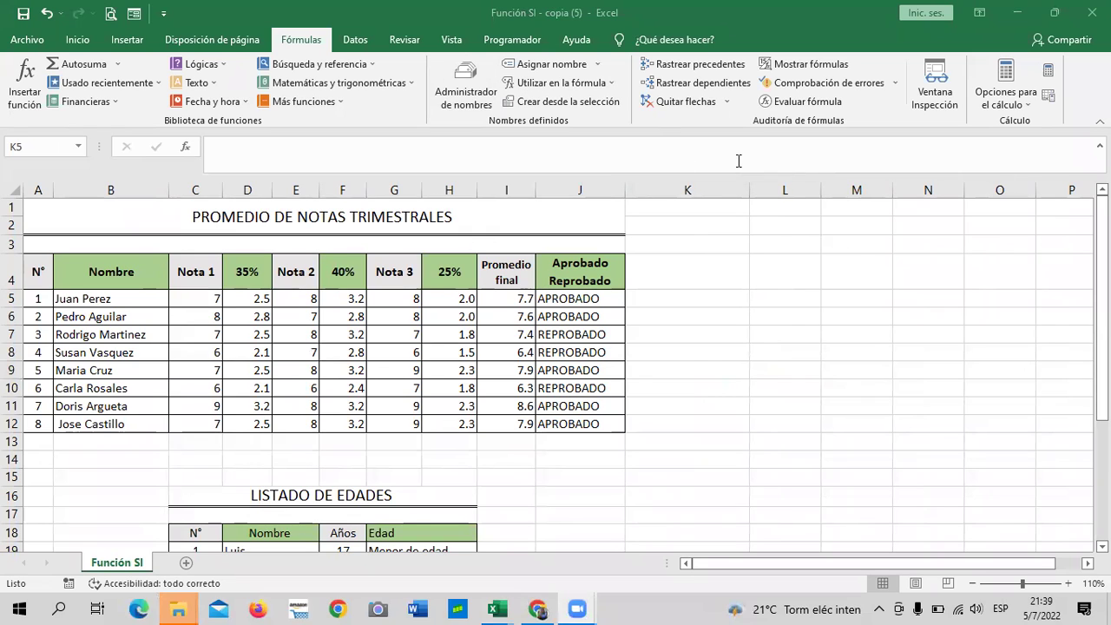
click(718, 474)
Begin a formula in K5, then cancel the unfinished entry.
click(664, 299)
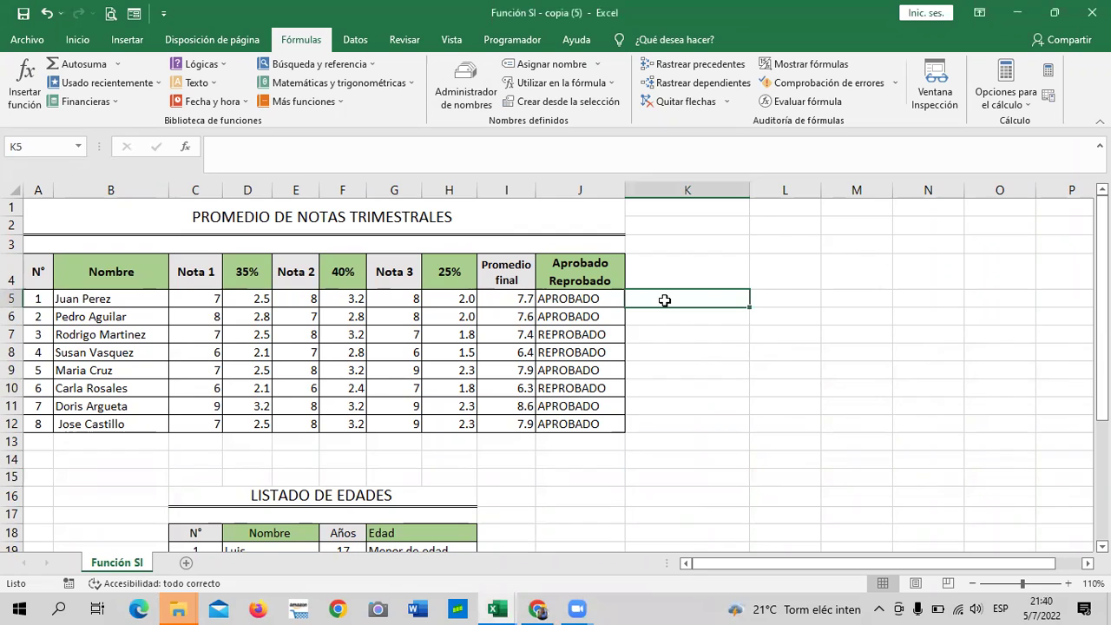
text(=)
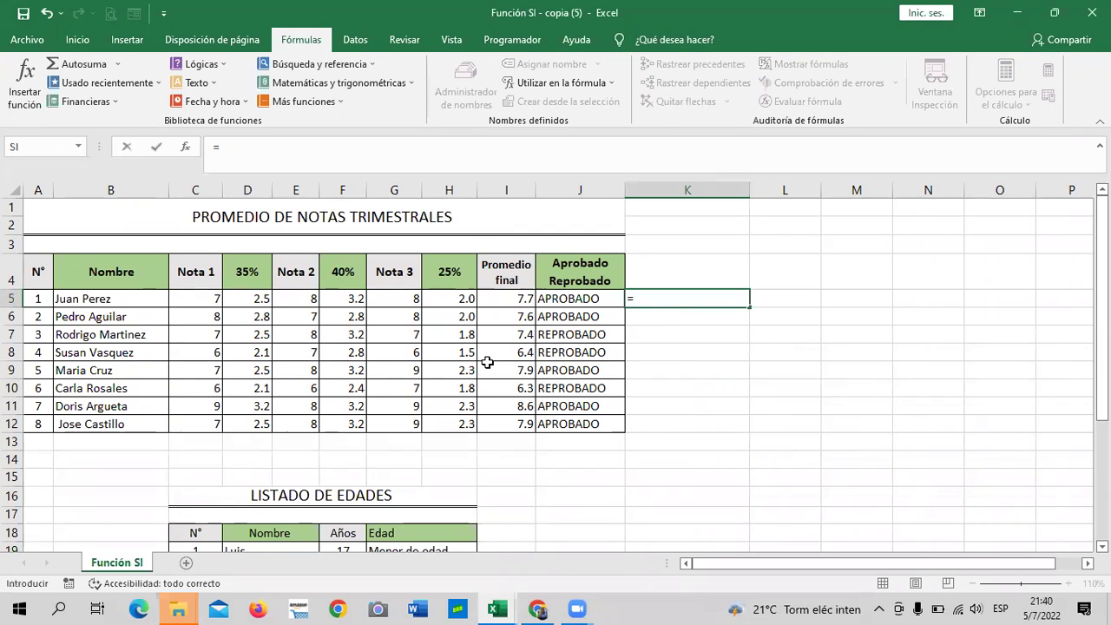
click(765, 408)
key(Escape)
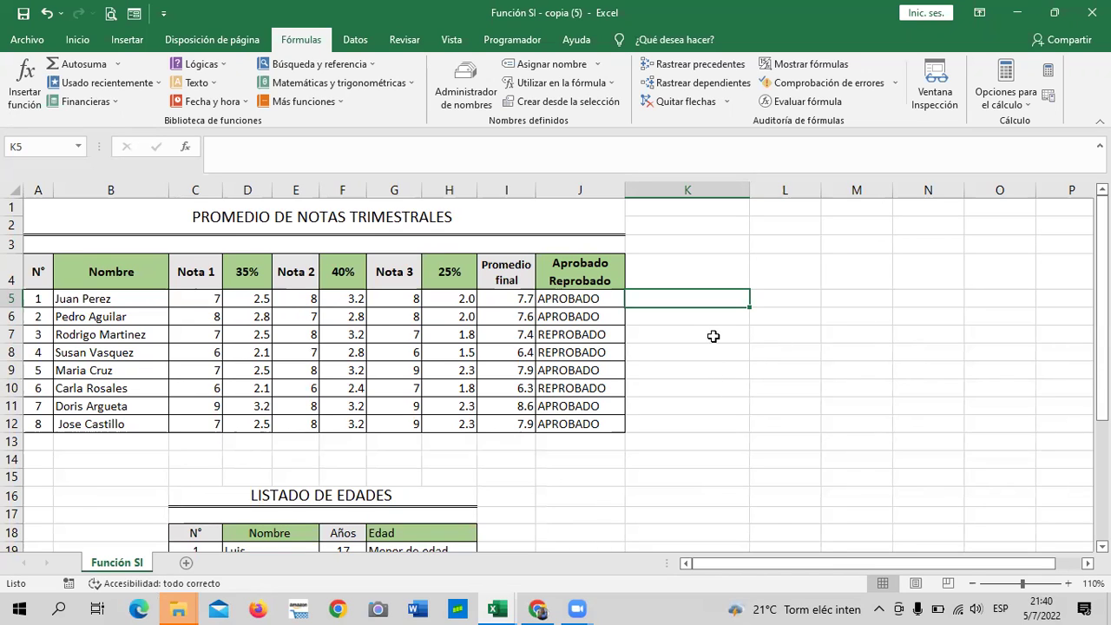
Type =SI(I5>=8.5;"MEDIA BECA") into K5, correcting the typos along the way.
click(753, 347)
click(665, 303)
text(=)
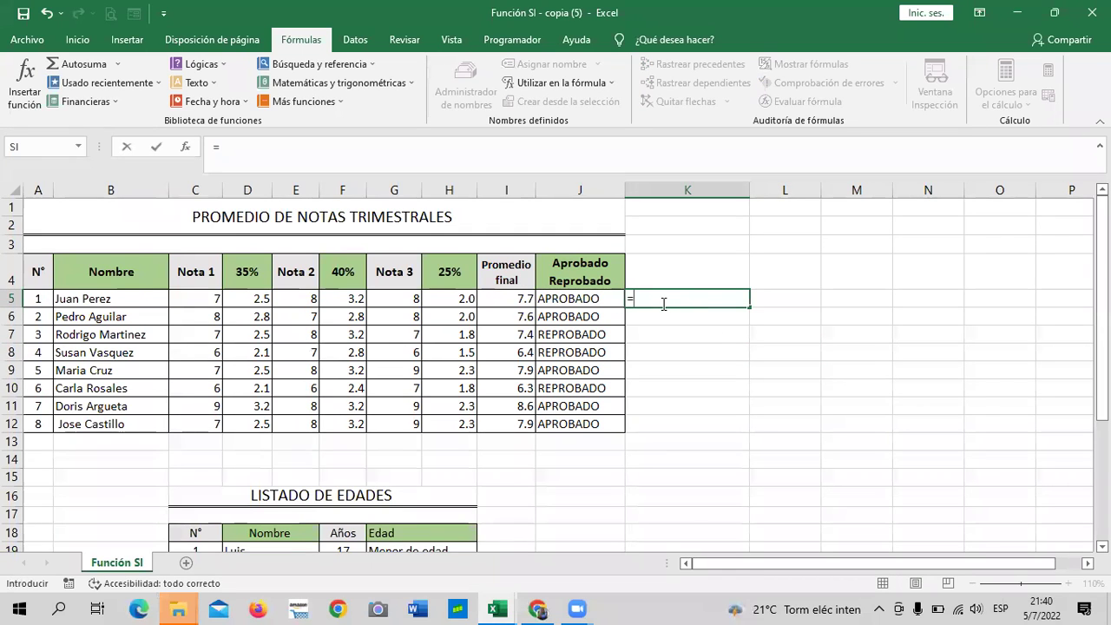
text(SI)
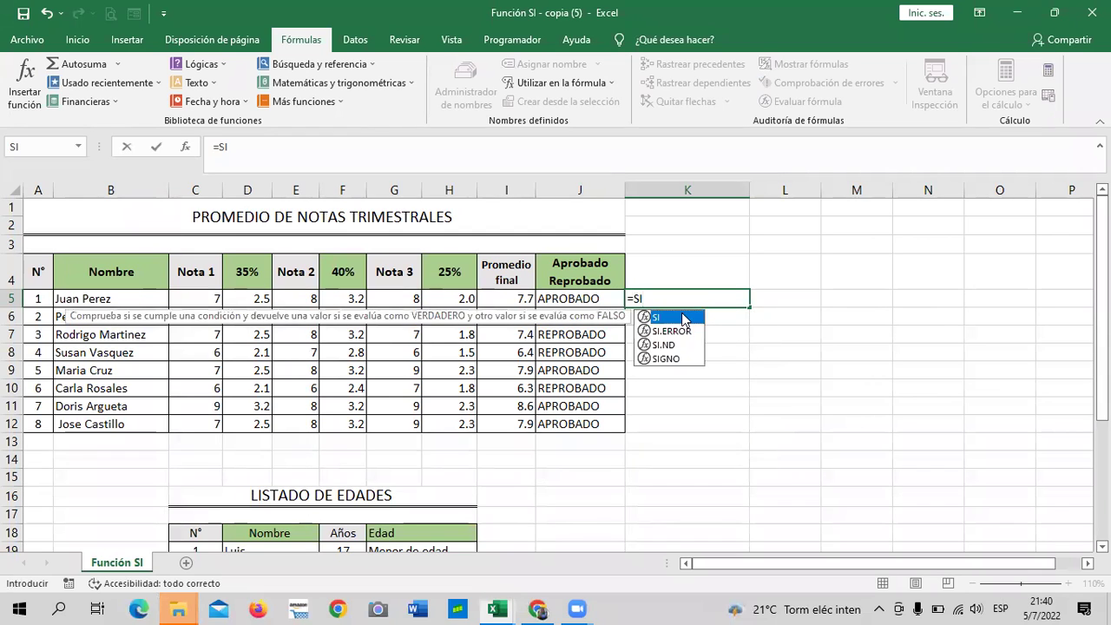
double_click(683, 317)
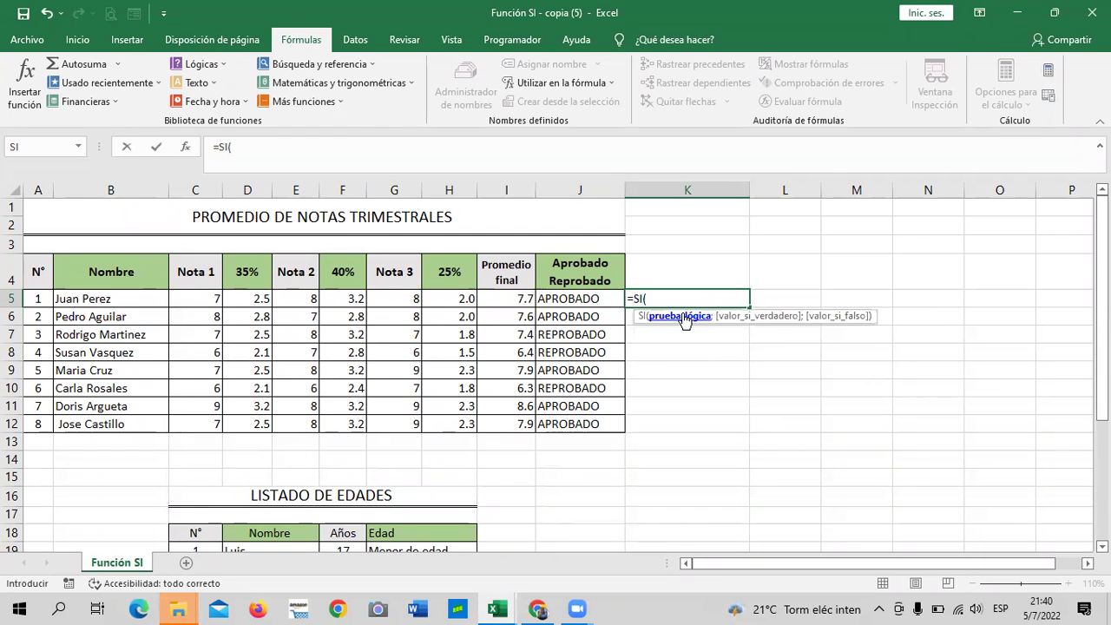
click(497, 297)
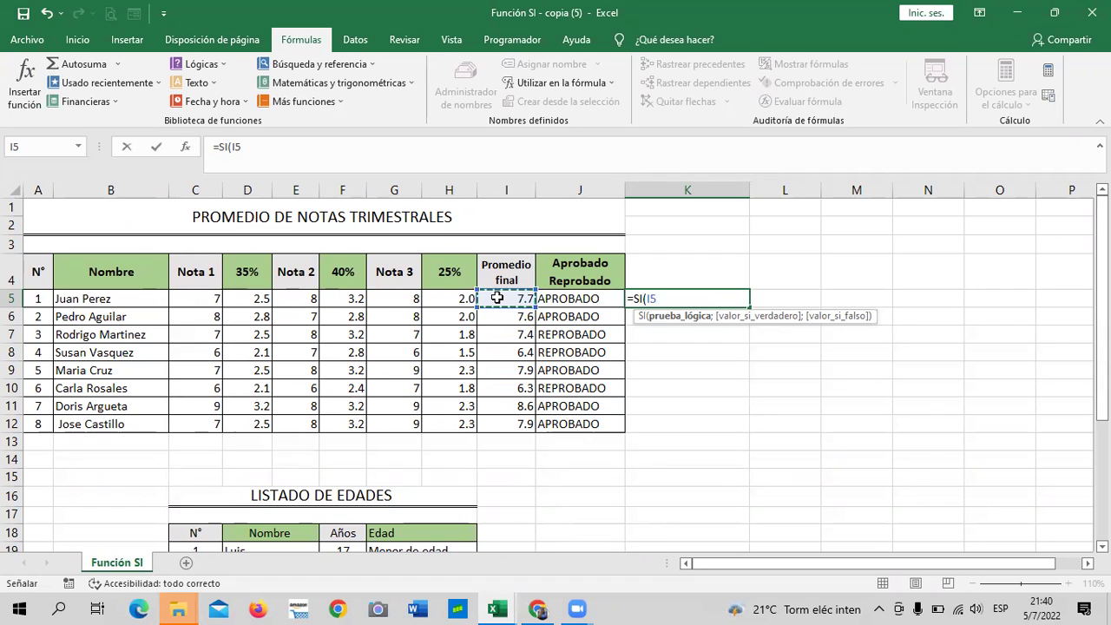
text(<)
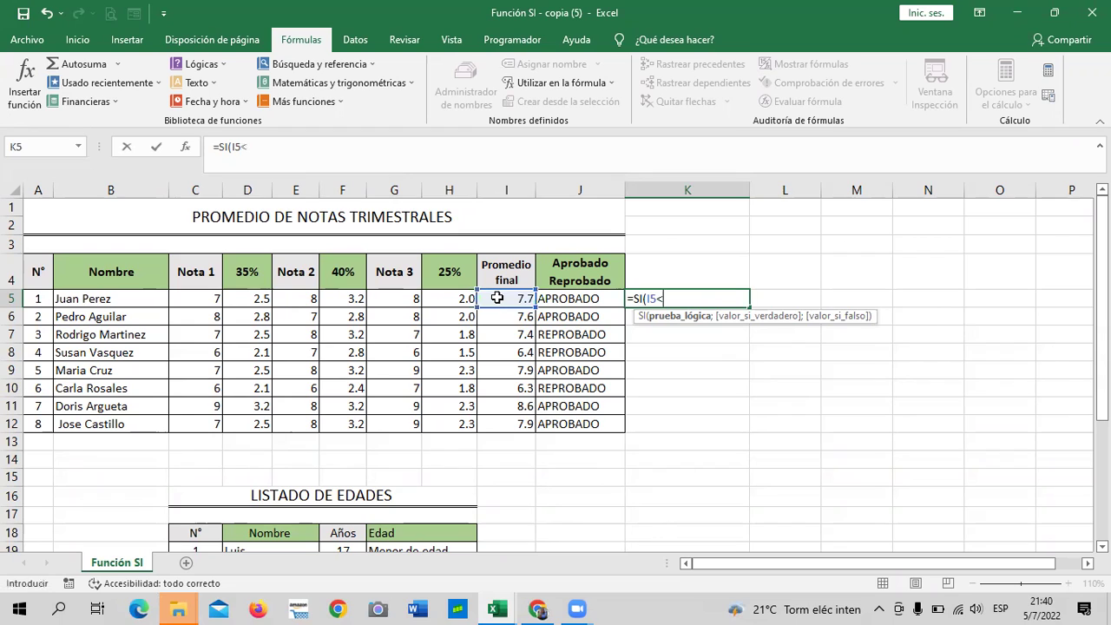
key(BackSpace)
text(>)
text(=)
text(8.5;)
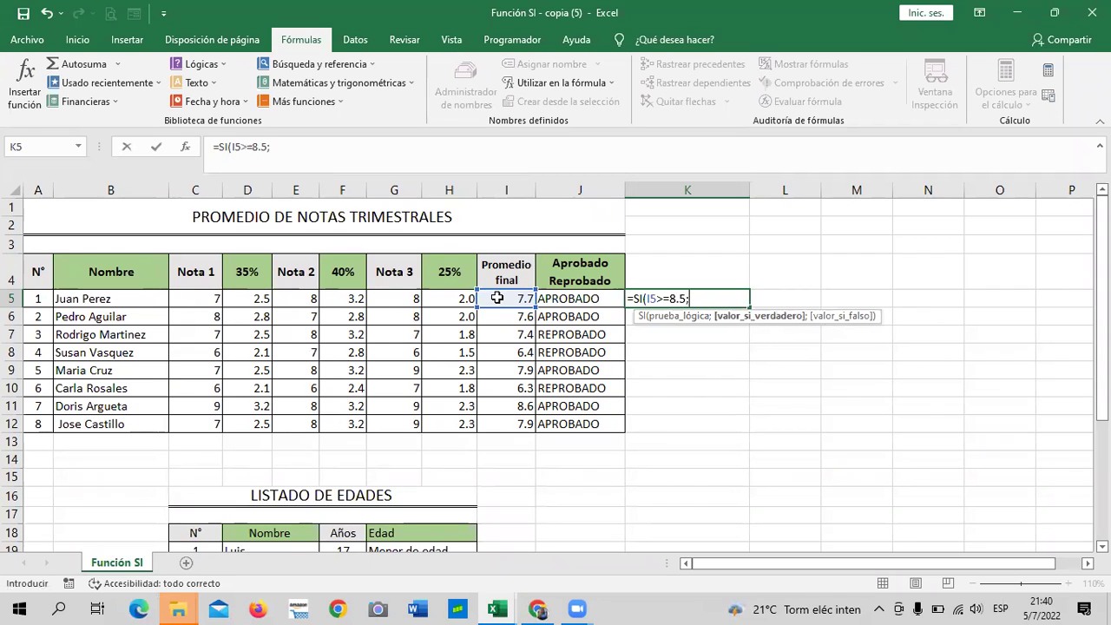
text("MEDIA BECA)
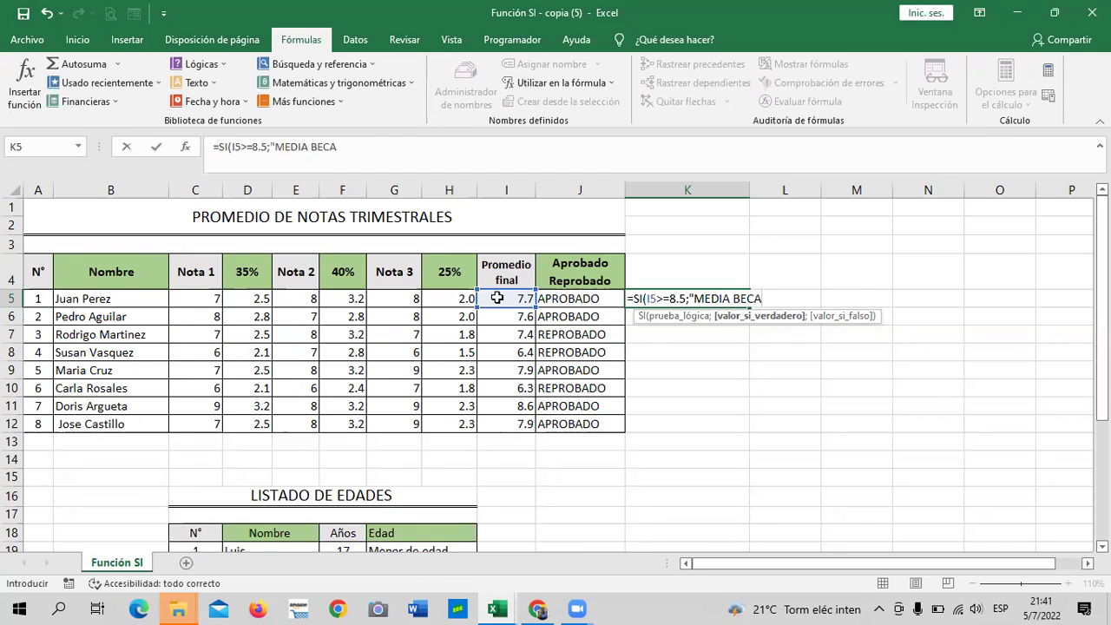
text(")
Enter the MEDIA BECA formula in K5 and fill it down to K12.
key(Return)
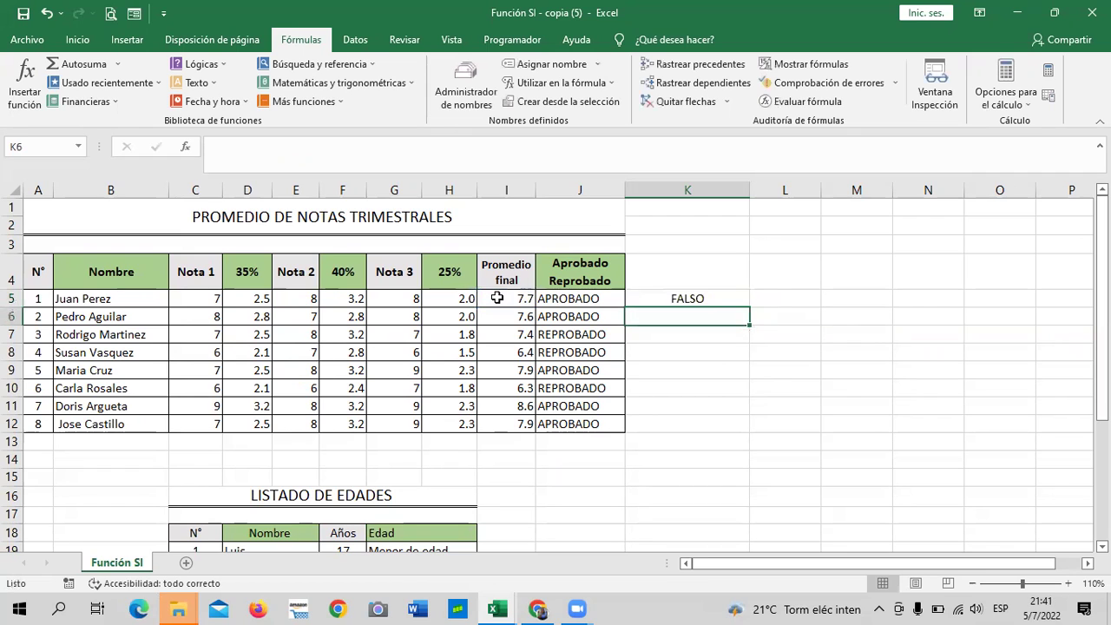
click(649, 295)
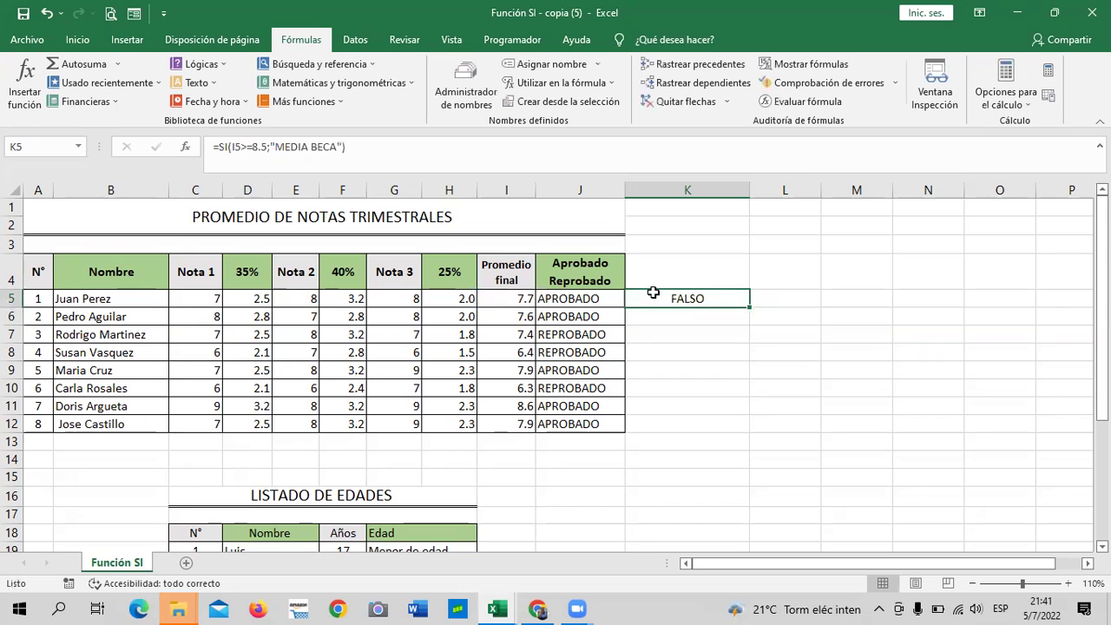
drag(751, 312, 752, 432)
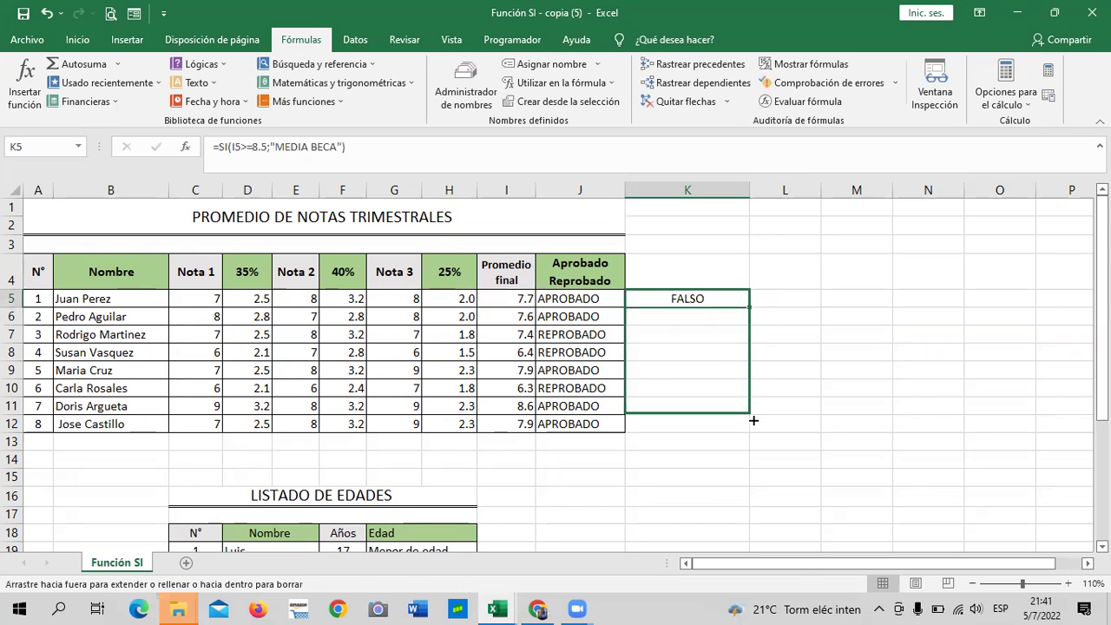
click(851, 404)
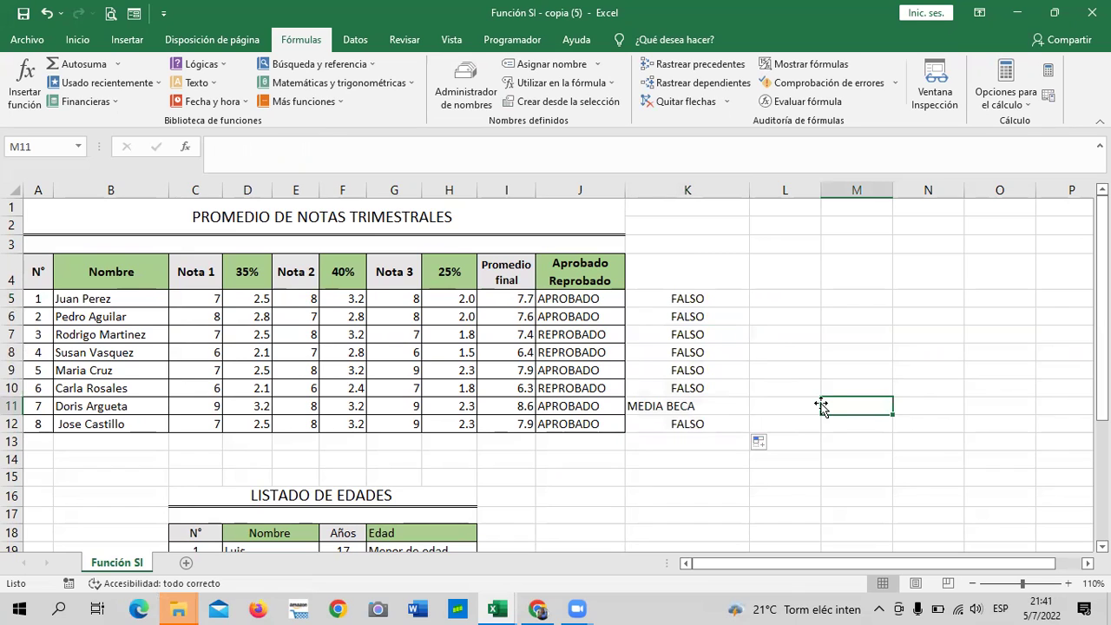
Check the results in I11, K11 and K5, where only K11 shows MEDIA BECA.
click(494, 406)
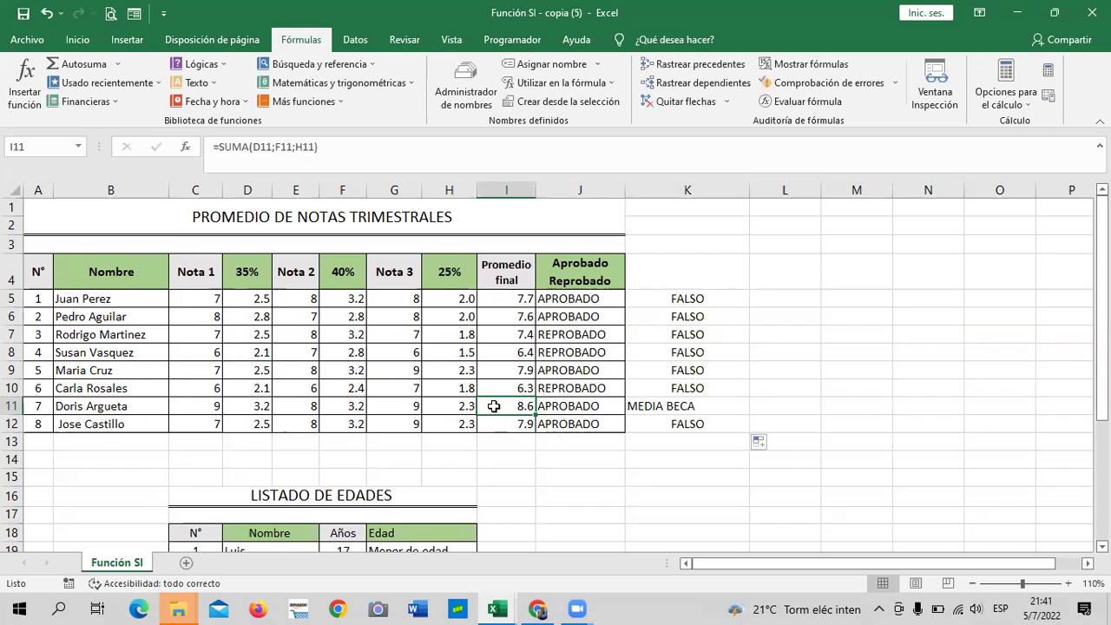
click(840, 415)
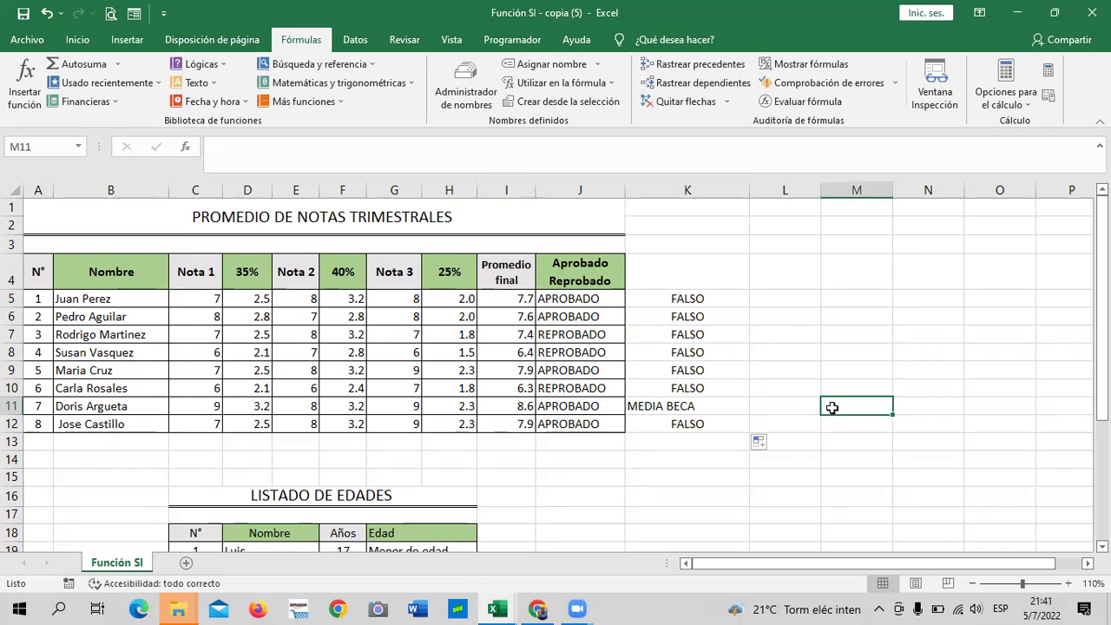
click(706, 399)
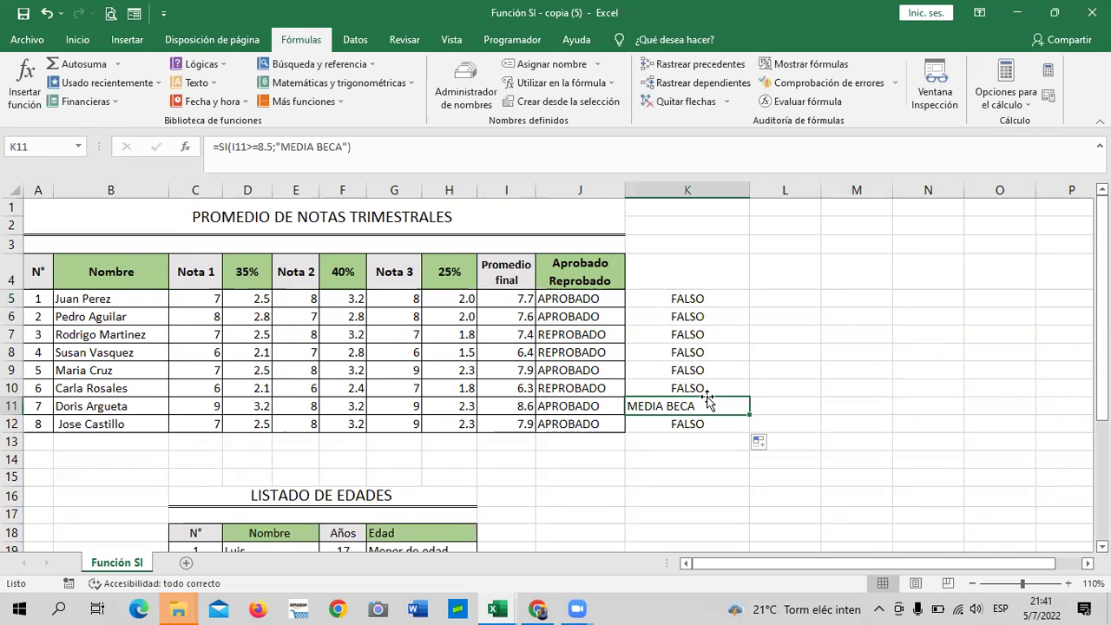
click(706, 295)
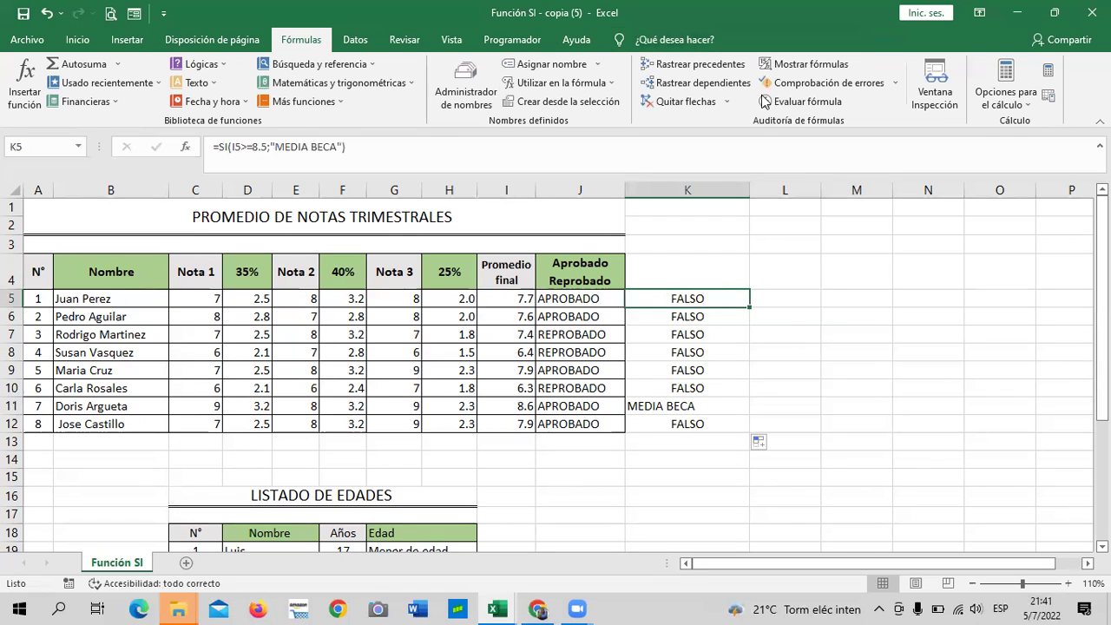
Add "SIN BECA" as the false result of K5's formula and accept Excel's correction.
click(427, 148)
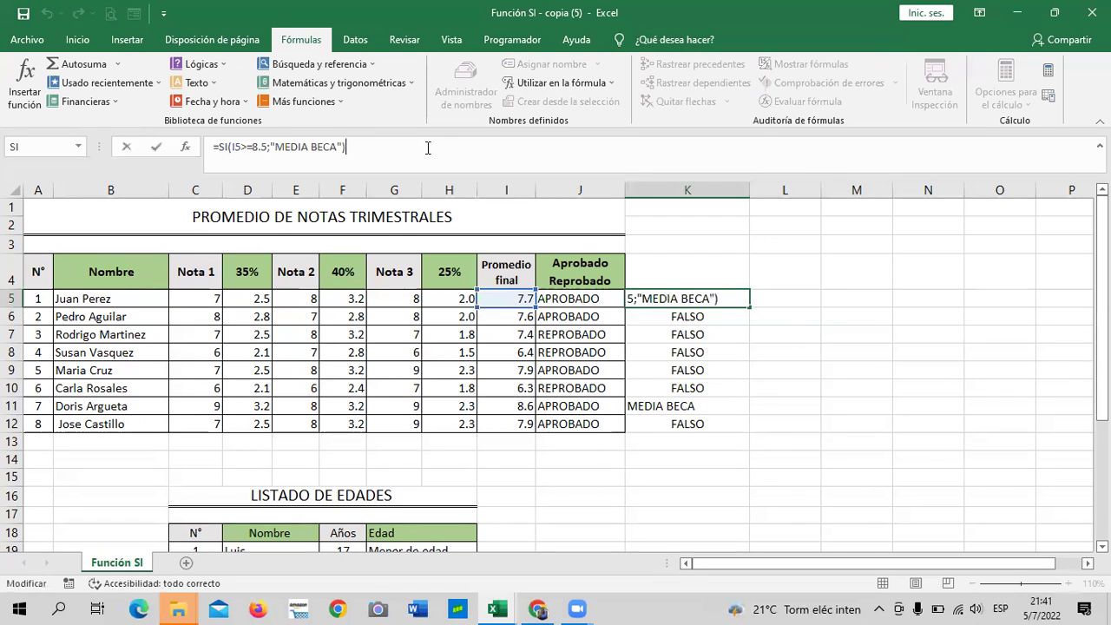
key(BackSpace)
text(;)
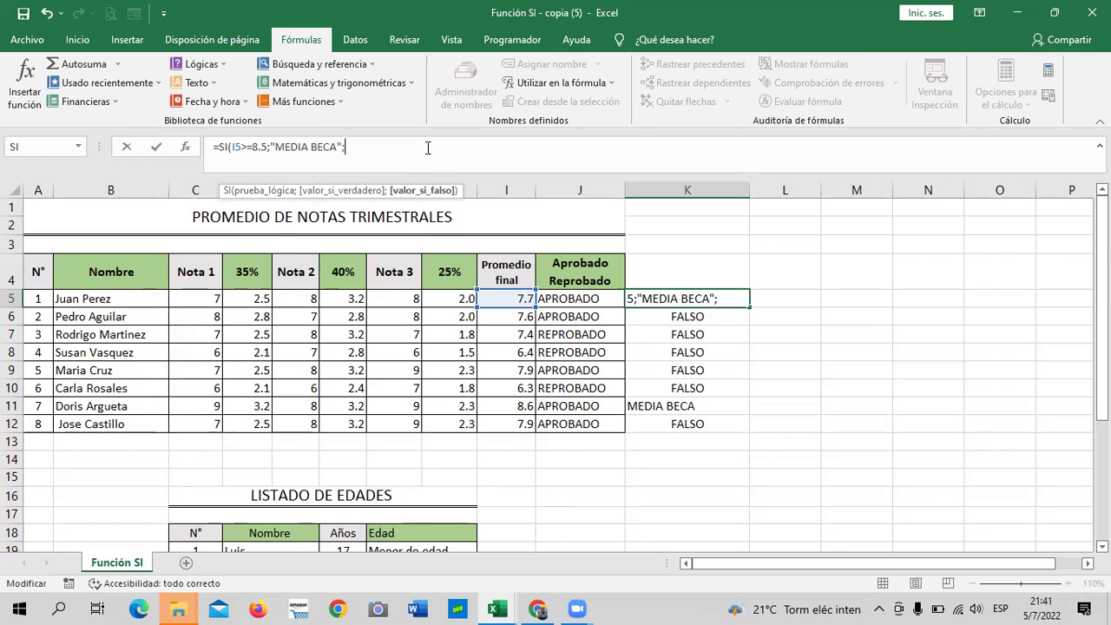
text(SIN BECA)
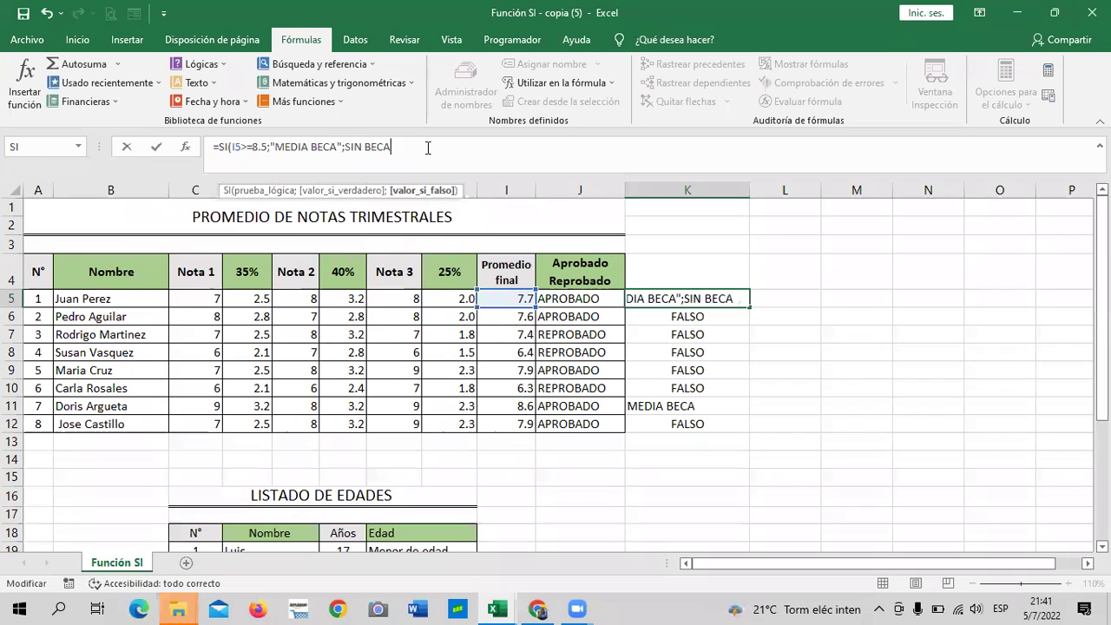
text("))
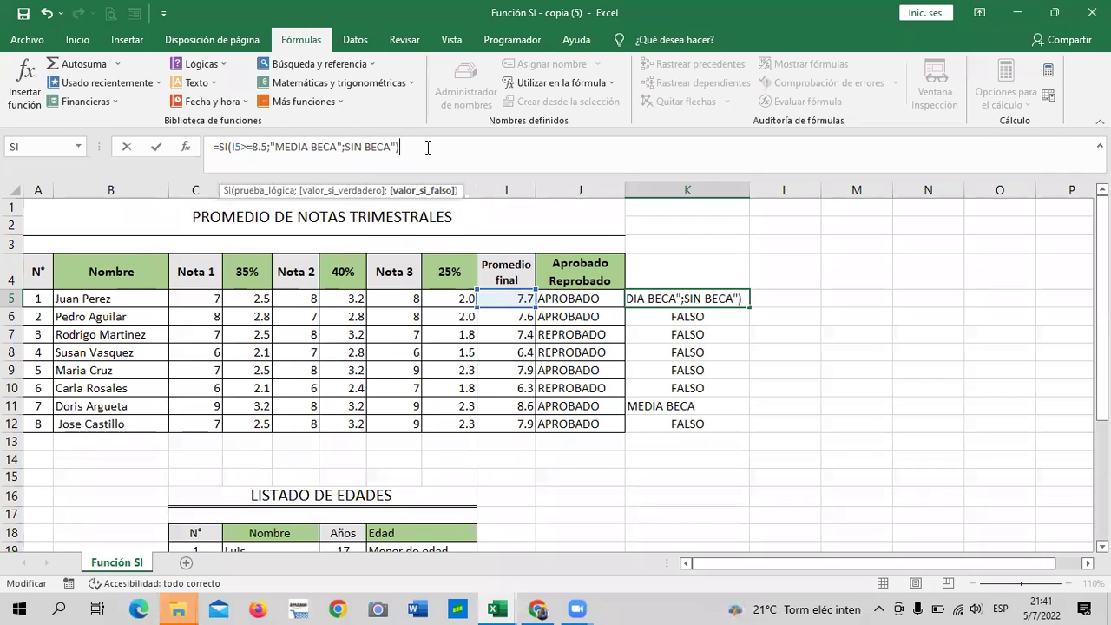
key(Return)
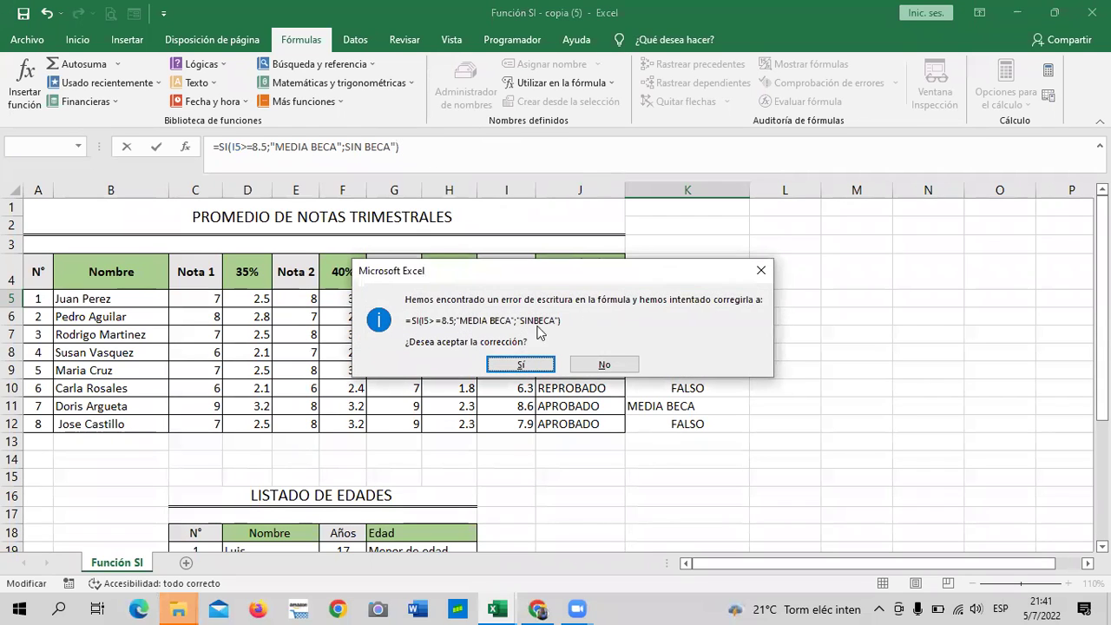
click(529, 366)
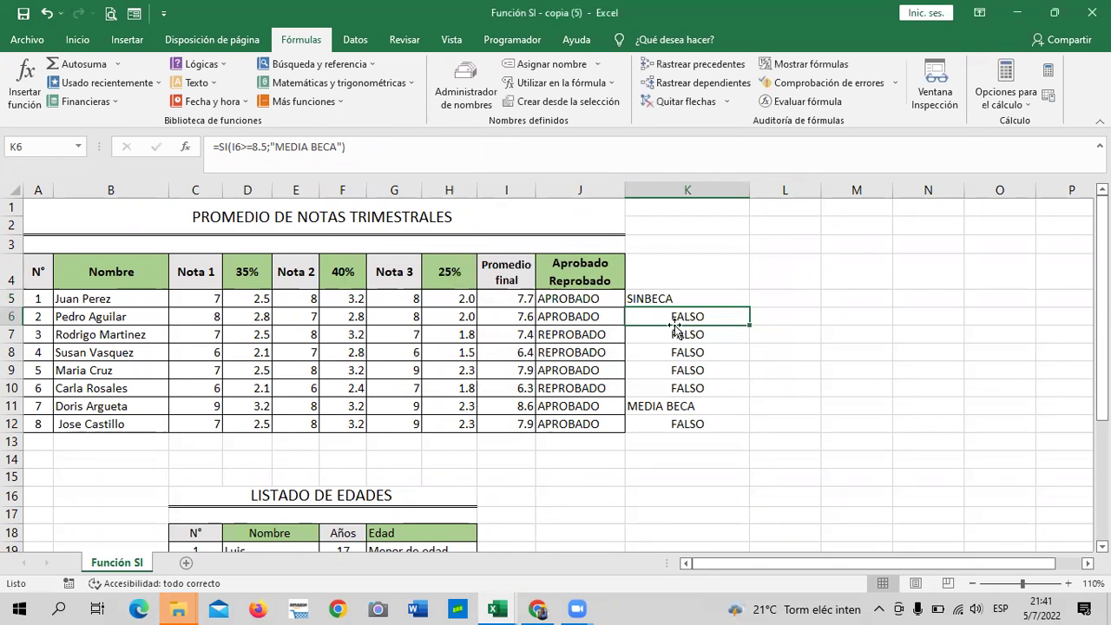
Insert the missing space so K5 displays SIN BECA.
click(671, 297)
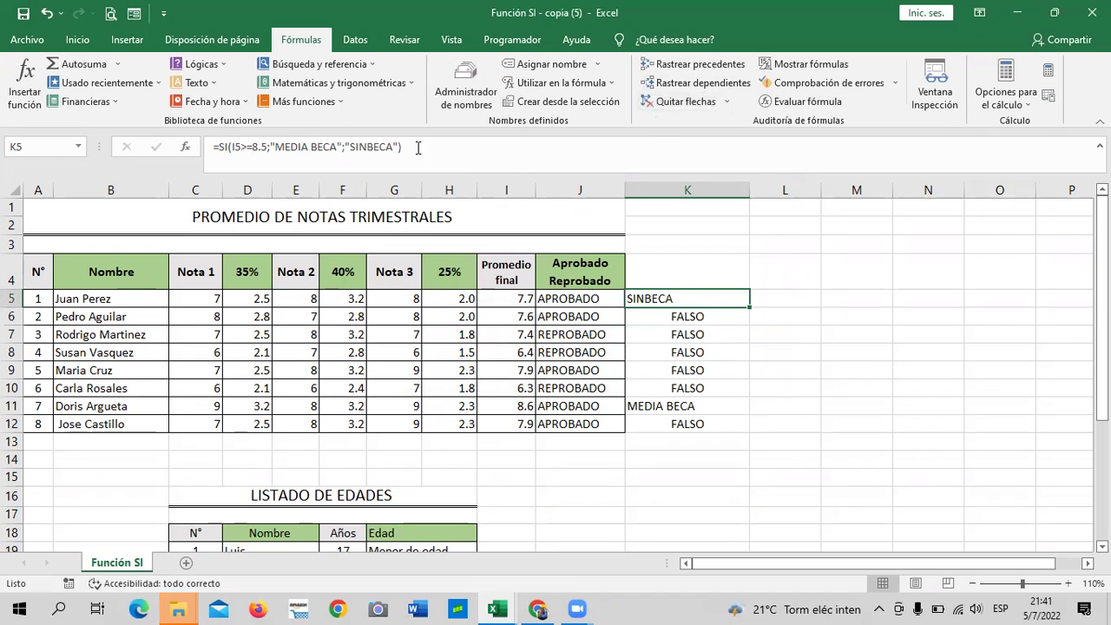
click(364, 146)
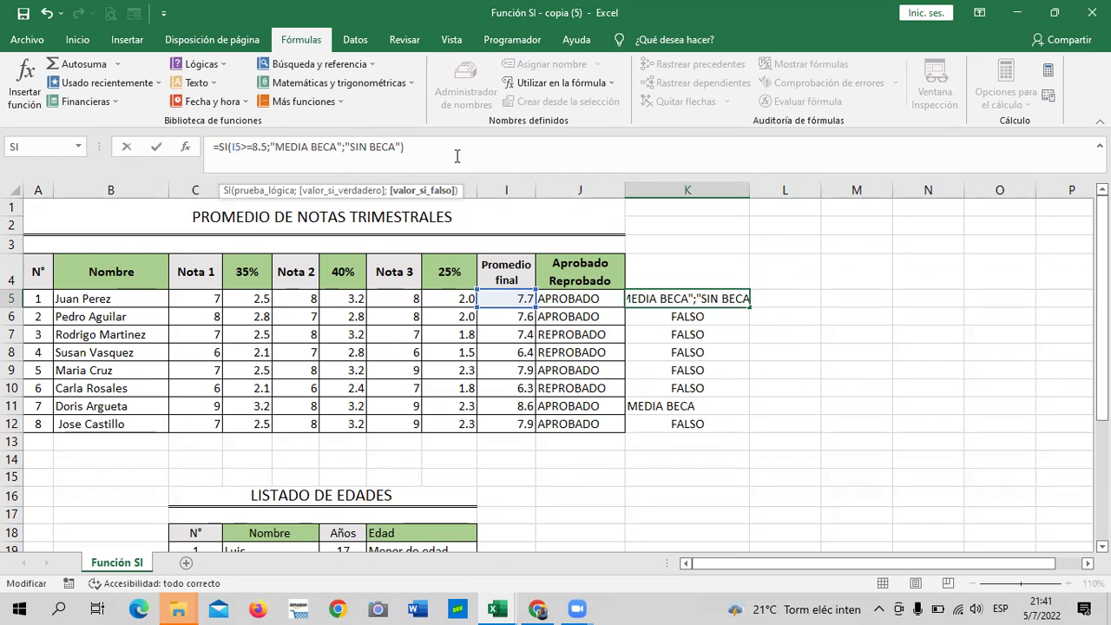
click(450, 149)
key(Return)
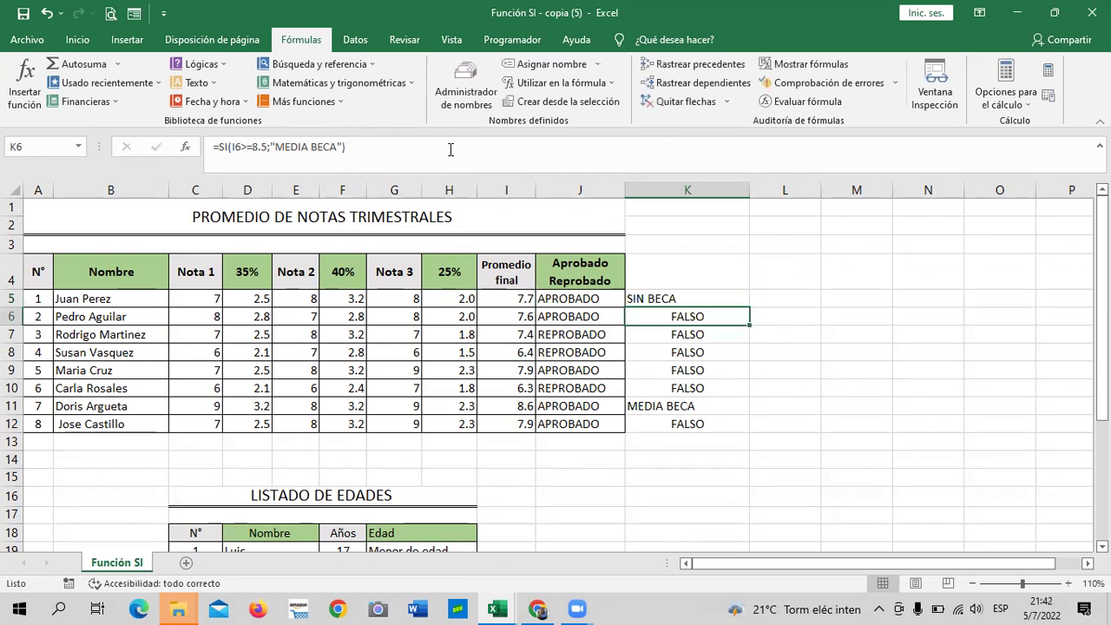
Copy K5's formula down to K12 and confirm K11 shows MEDIA BECA.
click(638, 300)
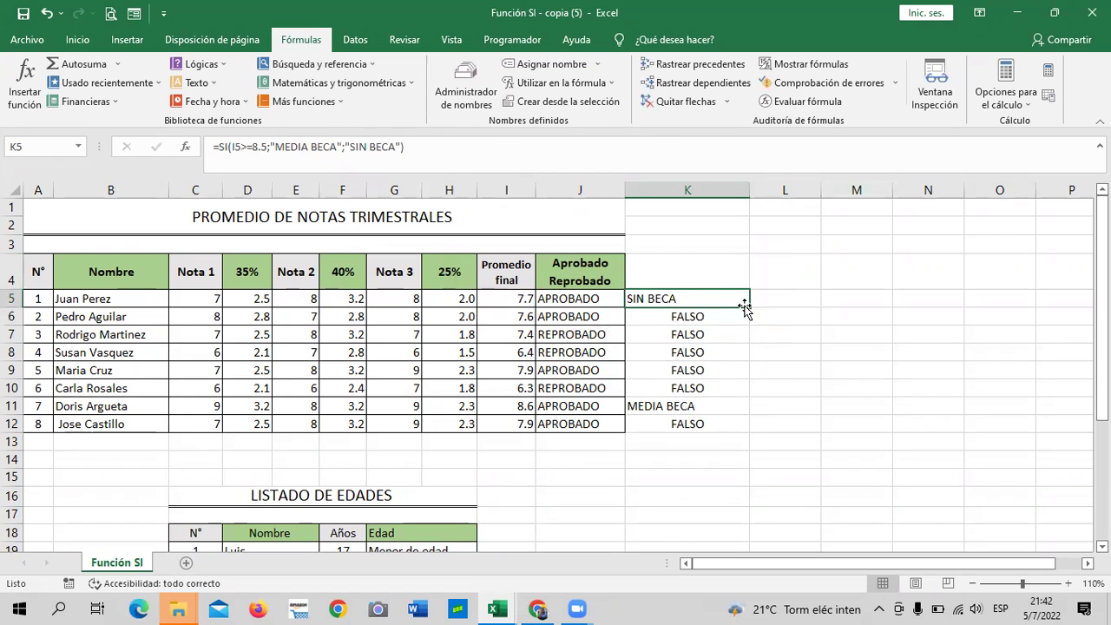
drag(749, 307, 766, 431)
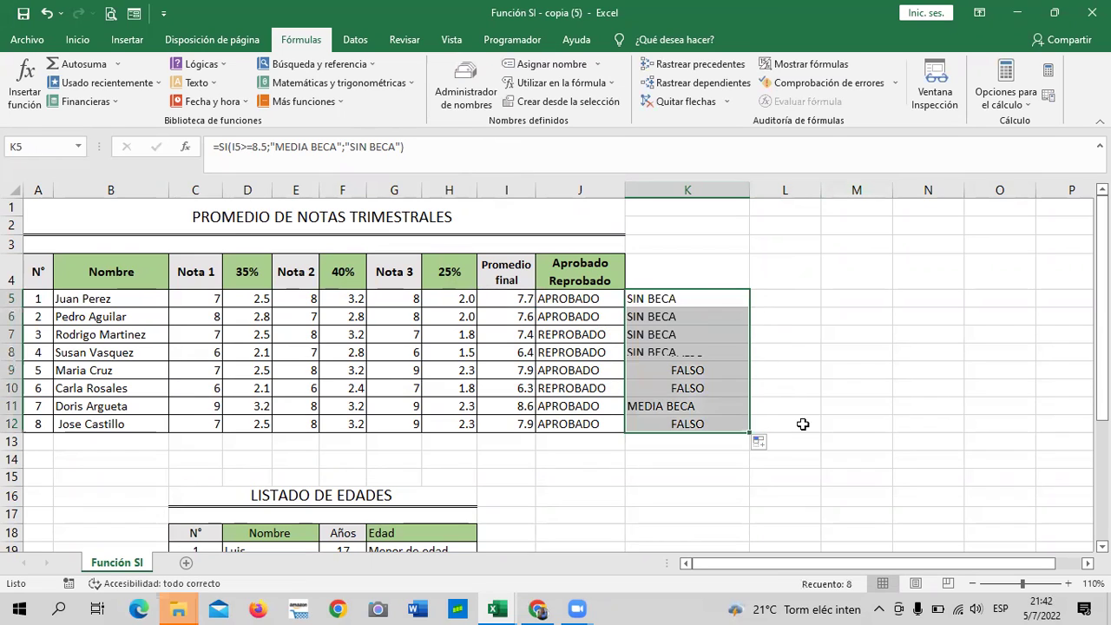
click(847, 389)
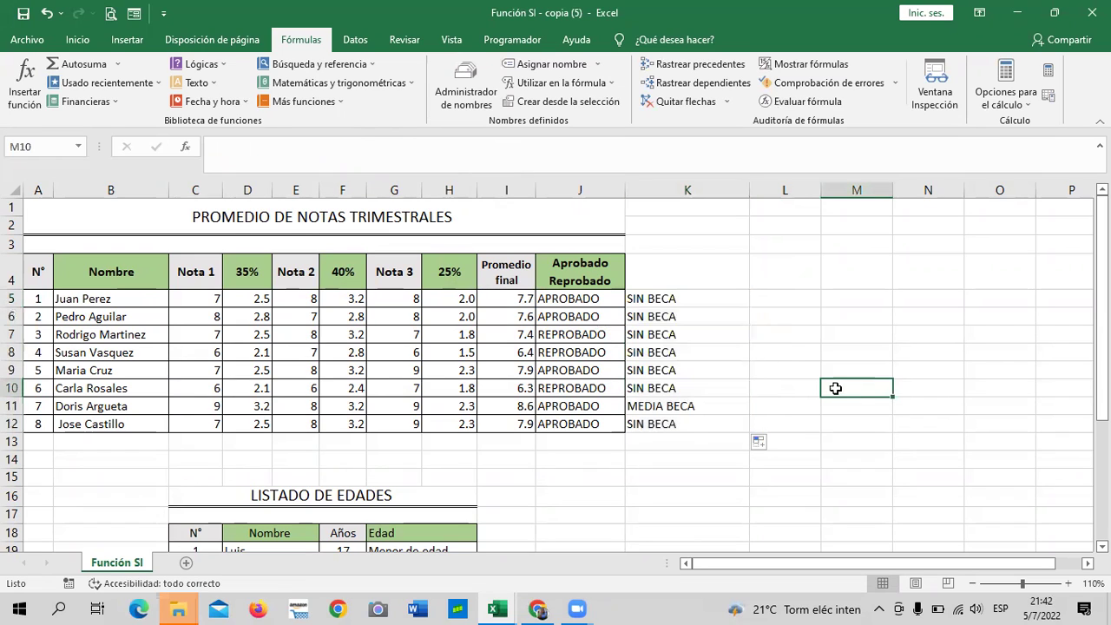
click(689, 406)
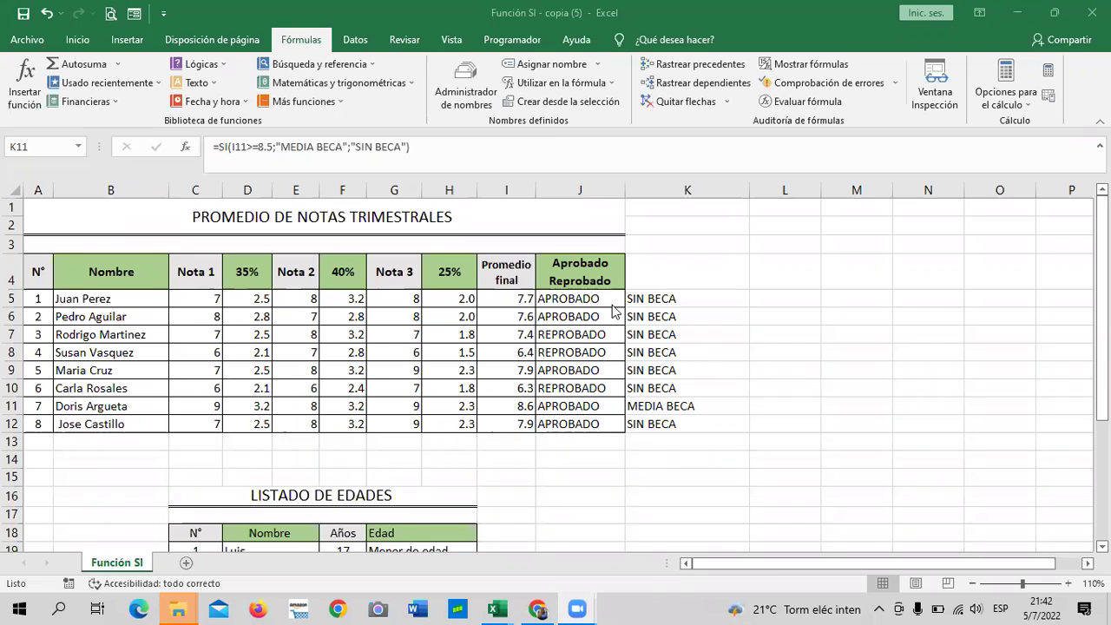
Inspect the formulas in J5, K5, I5 and J7, ending with J5 selected.
click(580, 298)
click(644, 300)
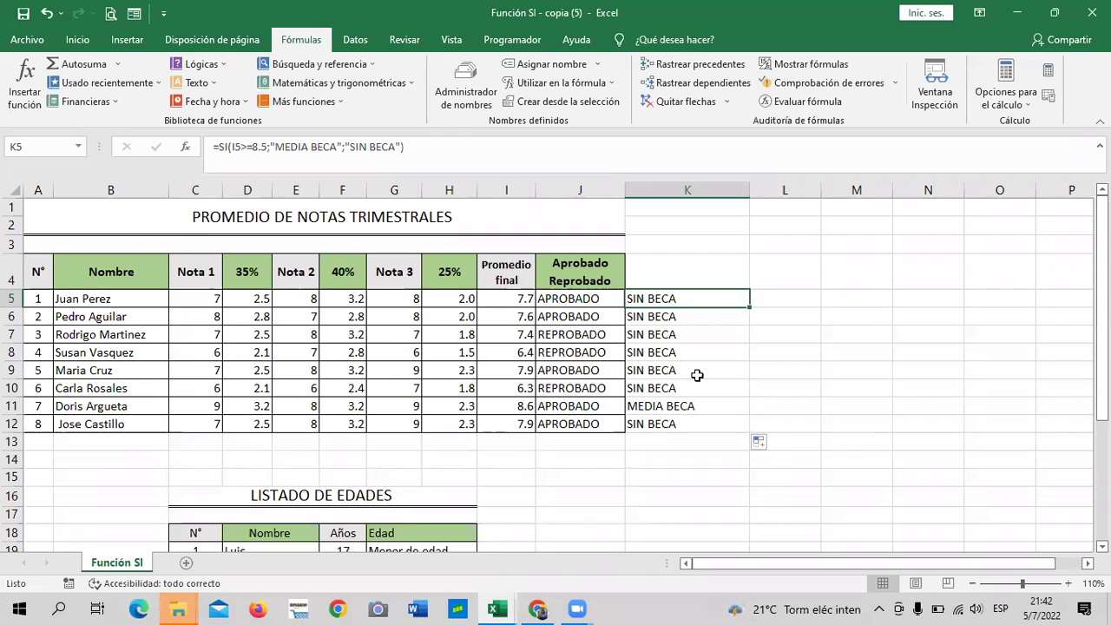
click(507, 298)
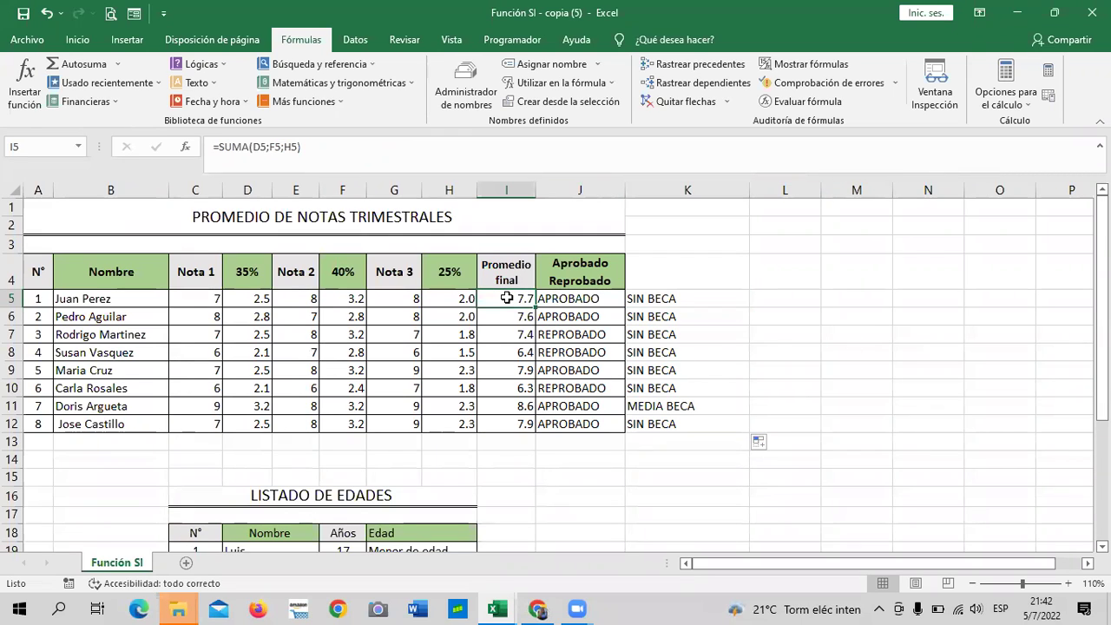
click(567, 298)
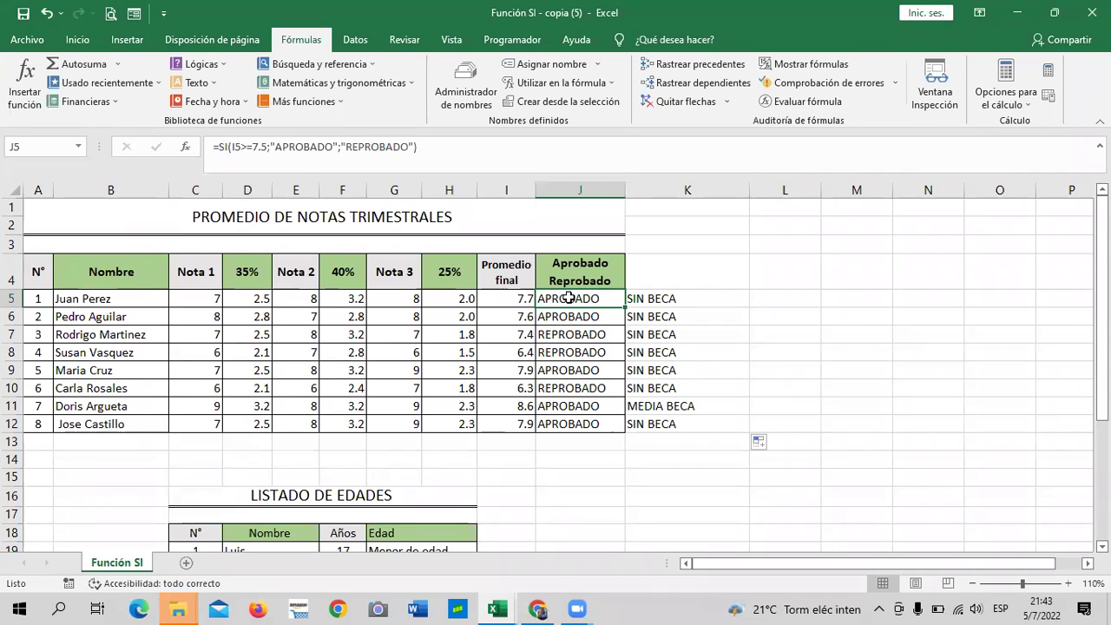
click(590, 336)
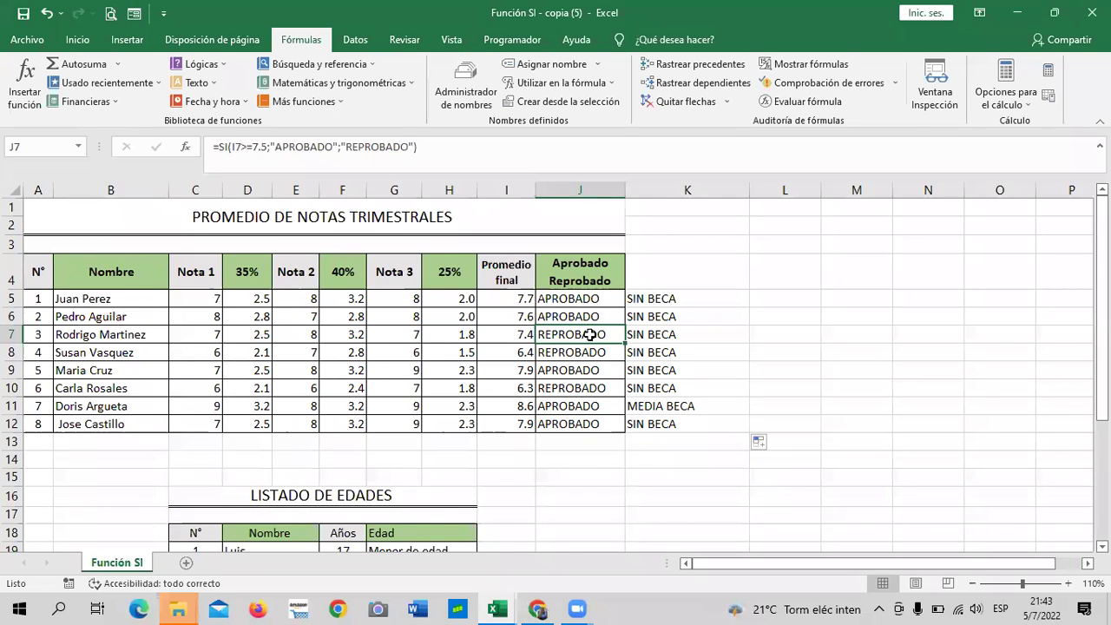
click(708, 295)
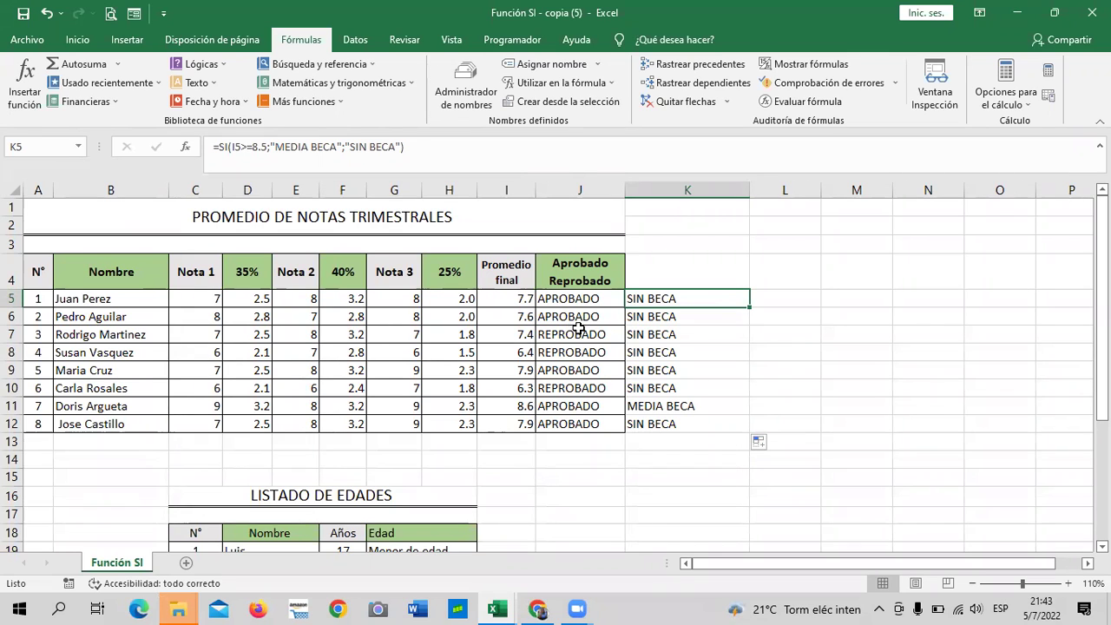
click(564, 298)
click(453, 146)
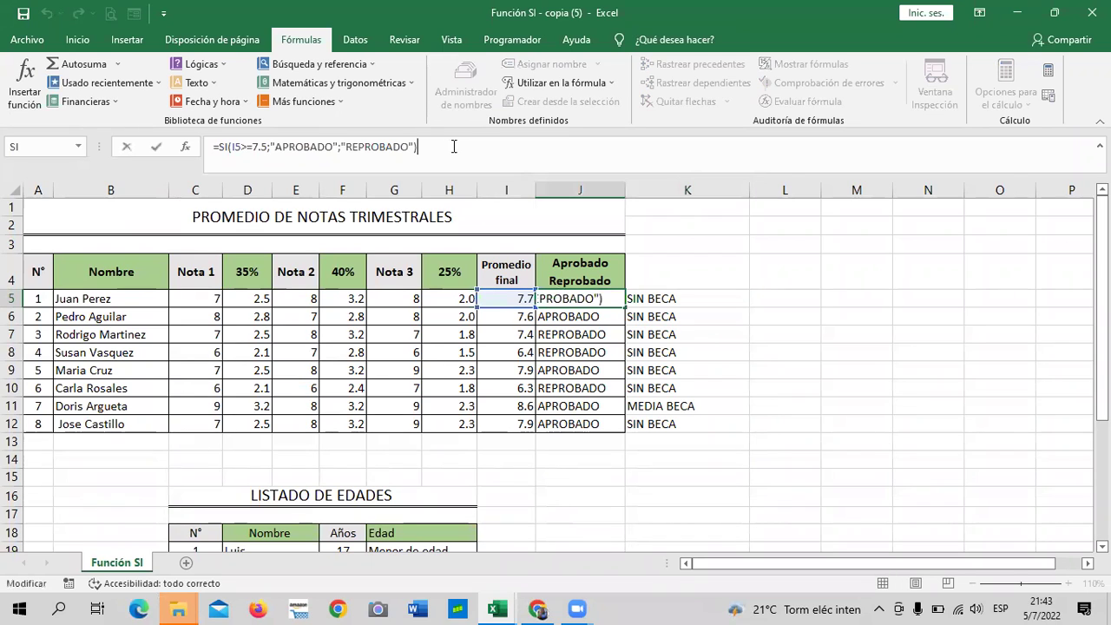
click(392, 146)
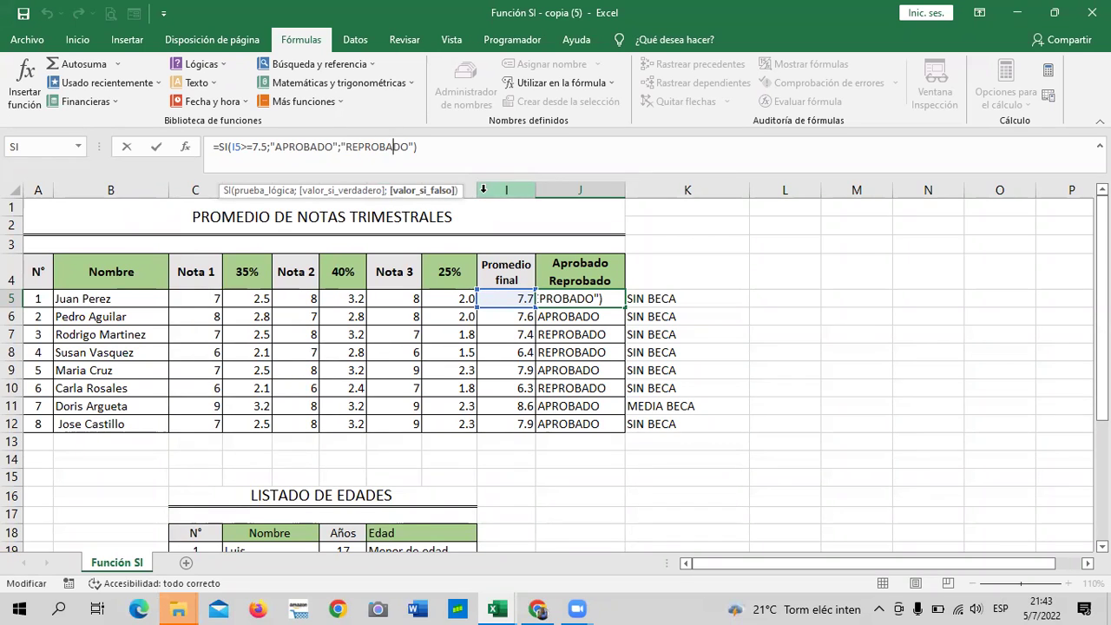
key(Return)
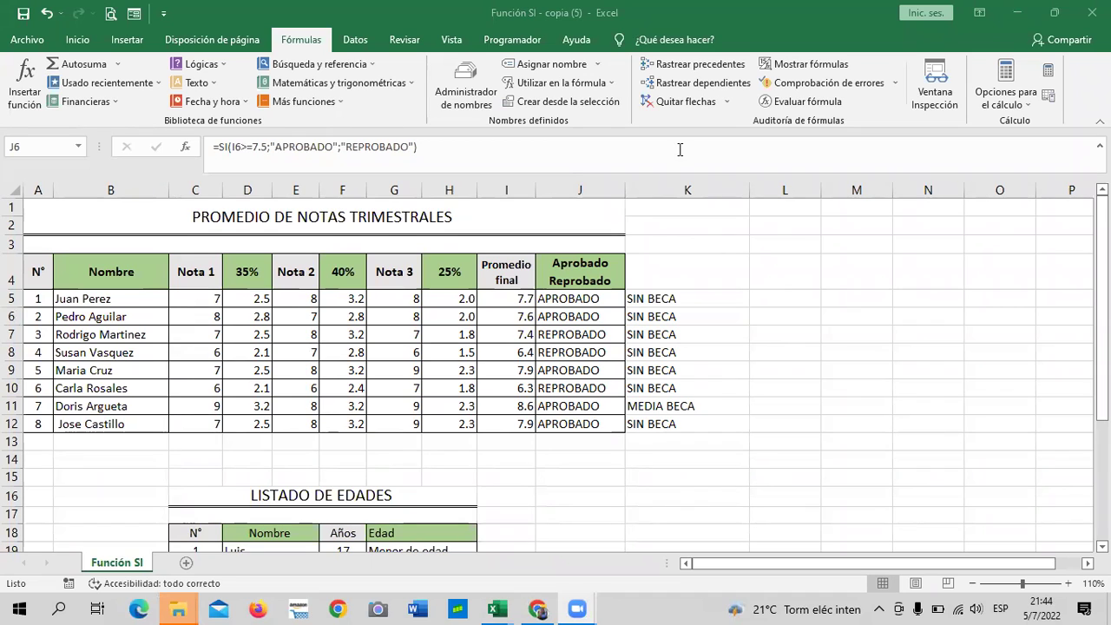
click(555, 297)
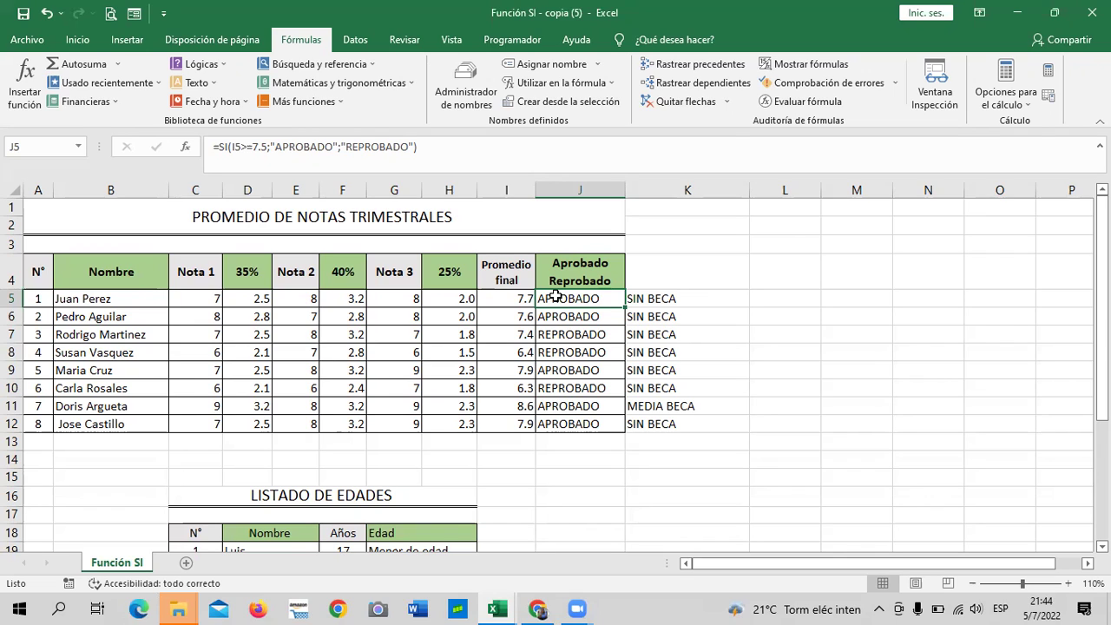
click(755, 334)
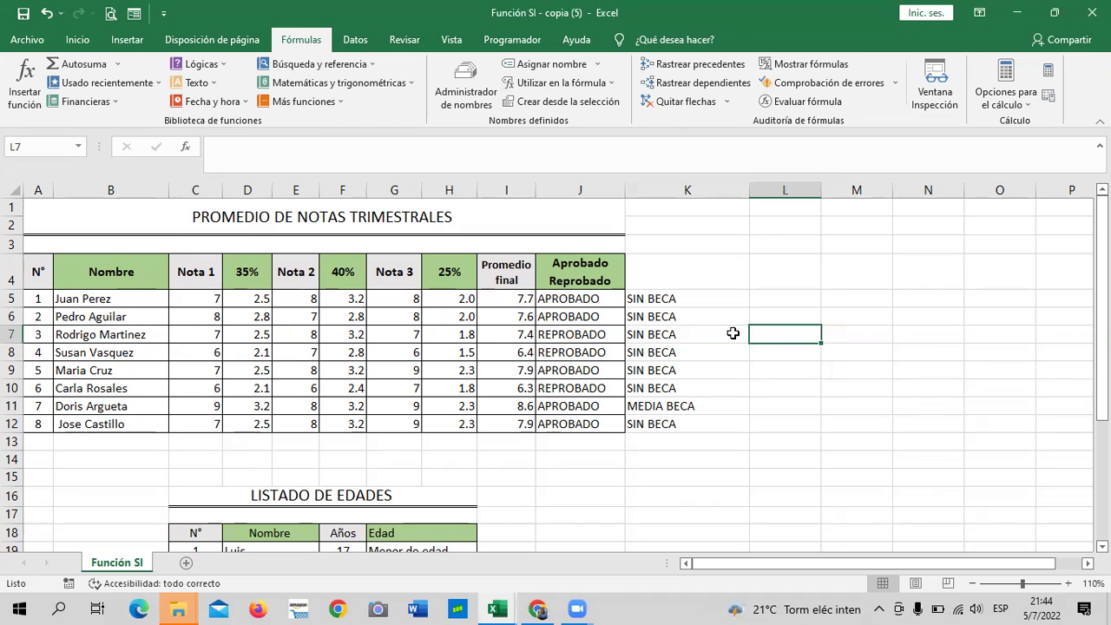
click(685, 303)
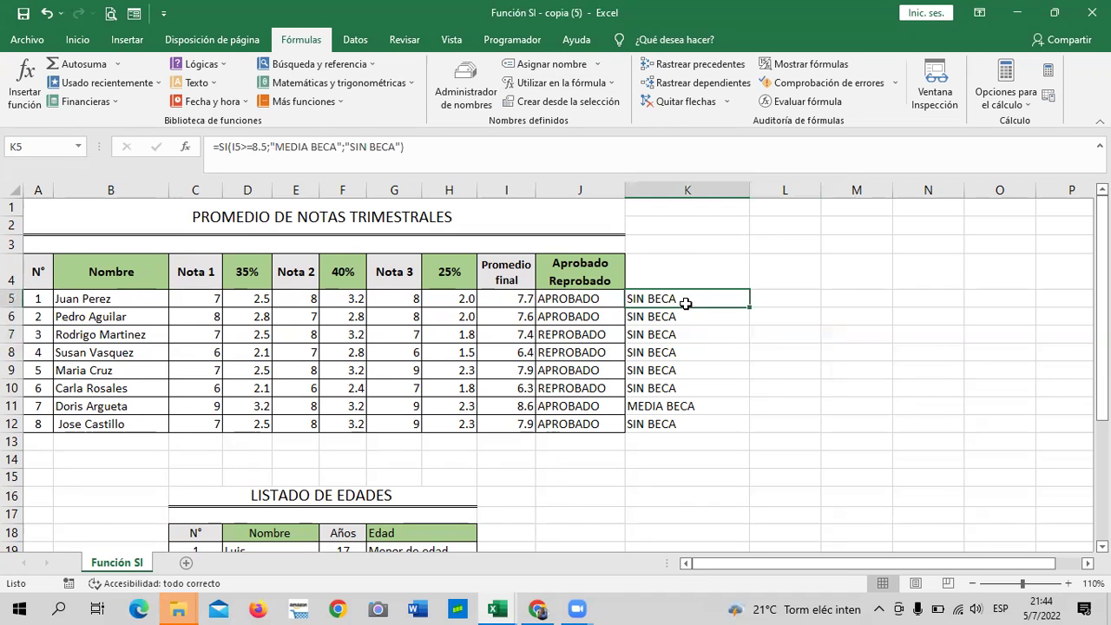
click(661, 406)
click(658, 423)
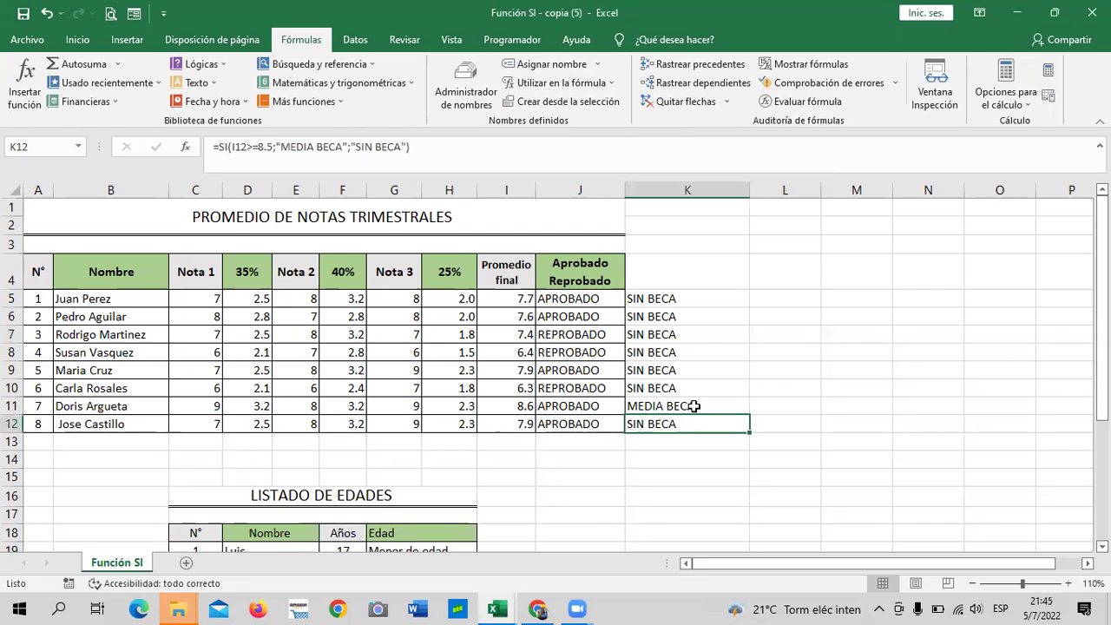
click(694, 407)
click(687, 383)
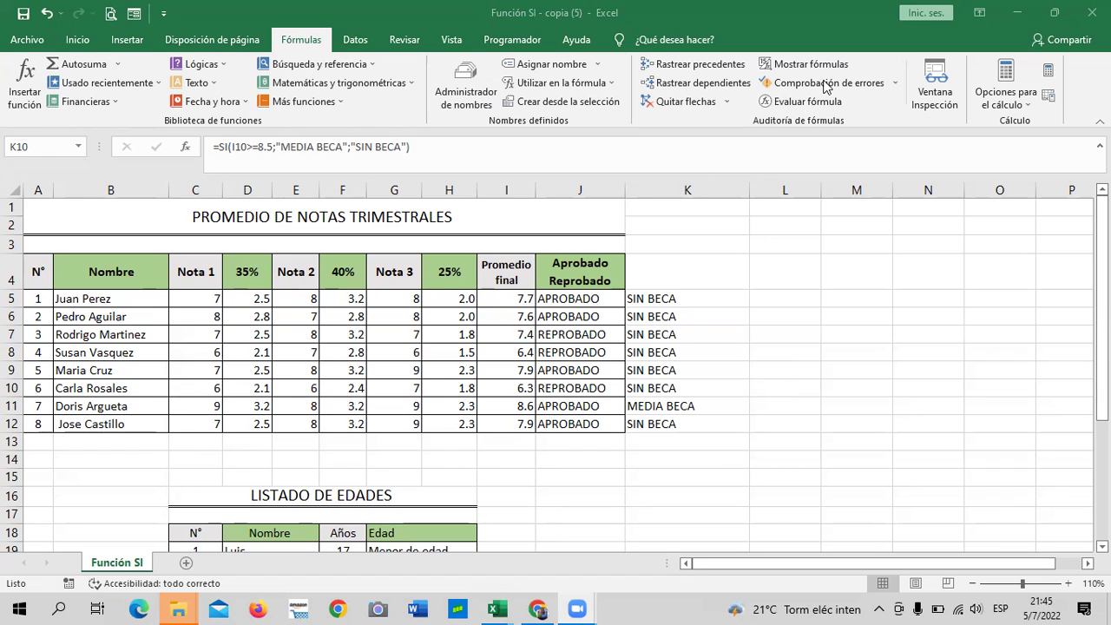
scroll(724, 452, down, 2)
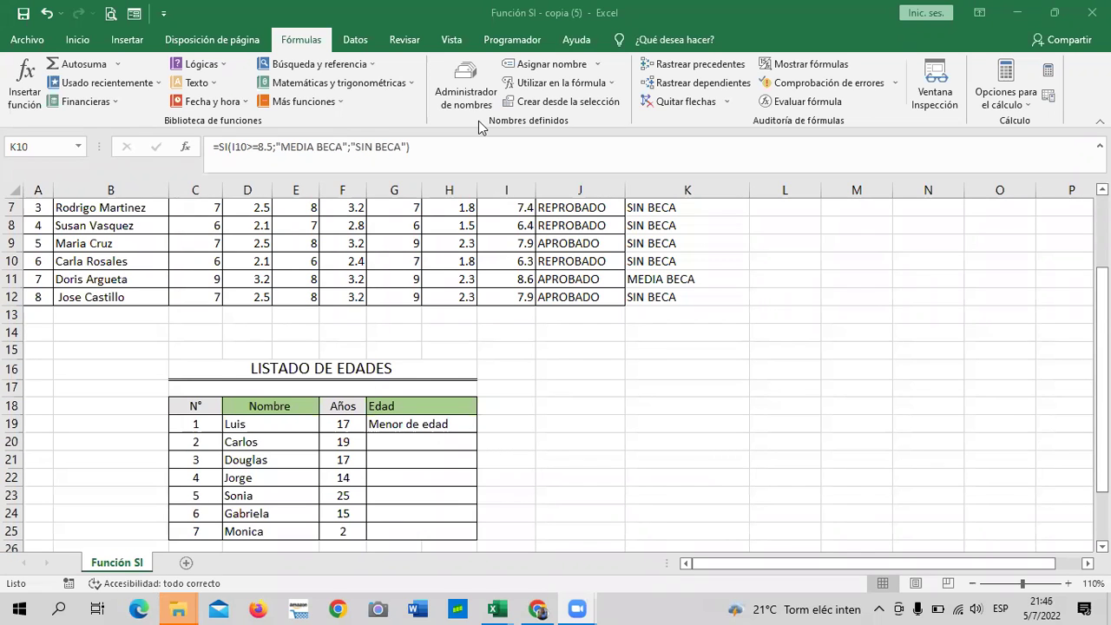
scroll(665, 373, up, 2)
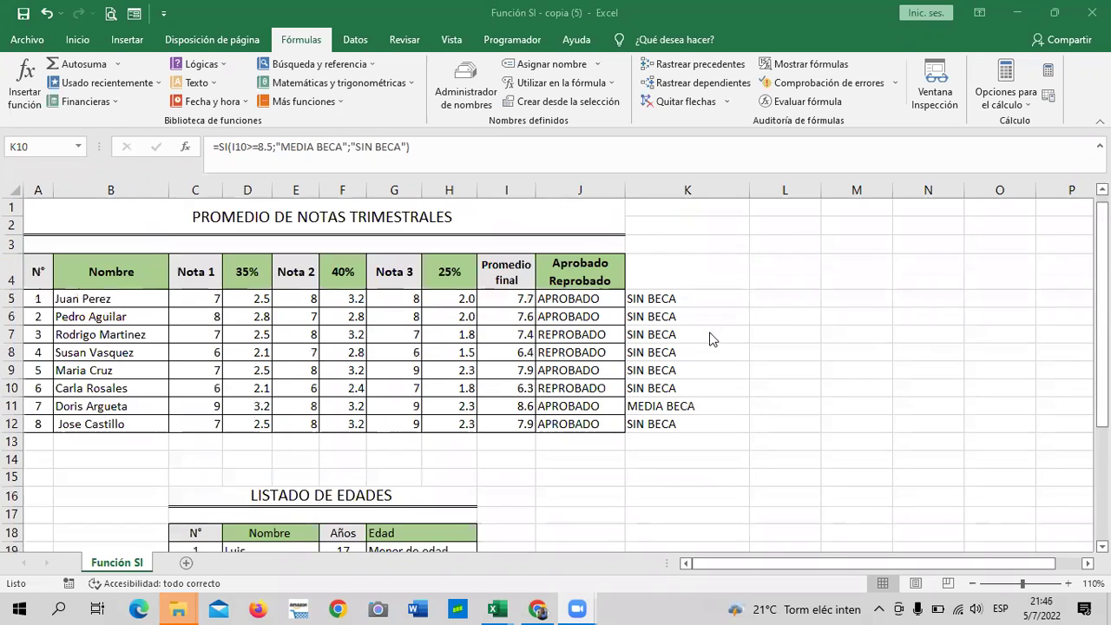
scroll(665, 373, down, 1)
key(F2)
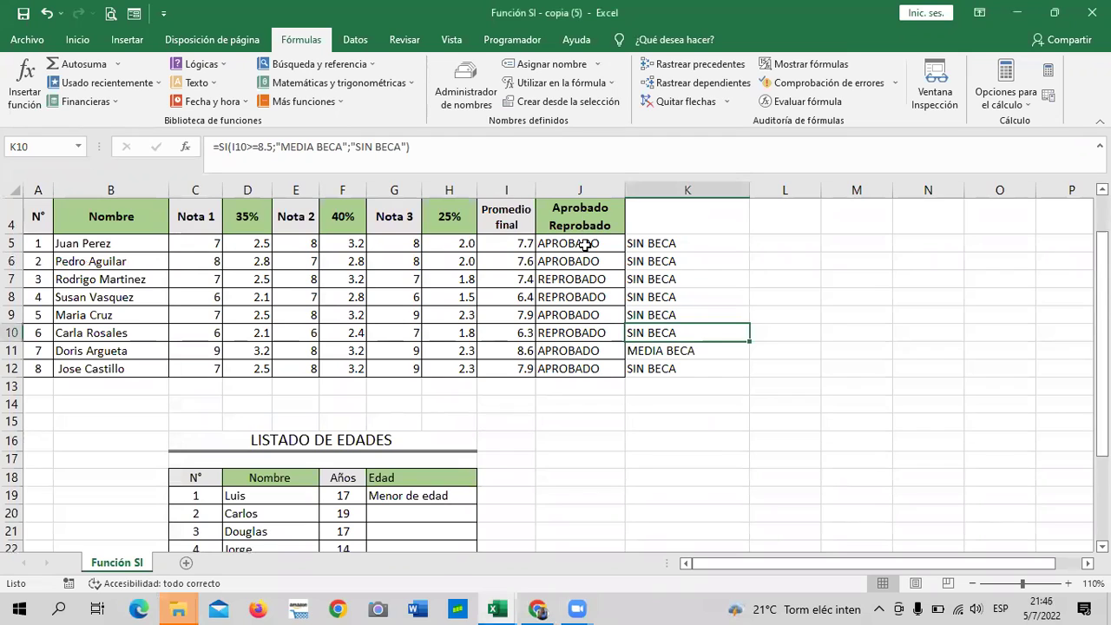
key(Escape)
click(699, 240)
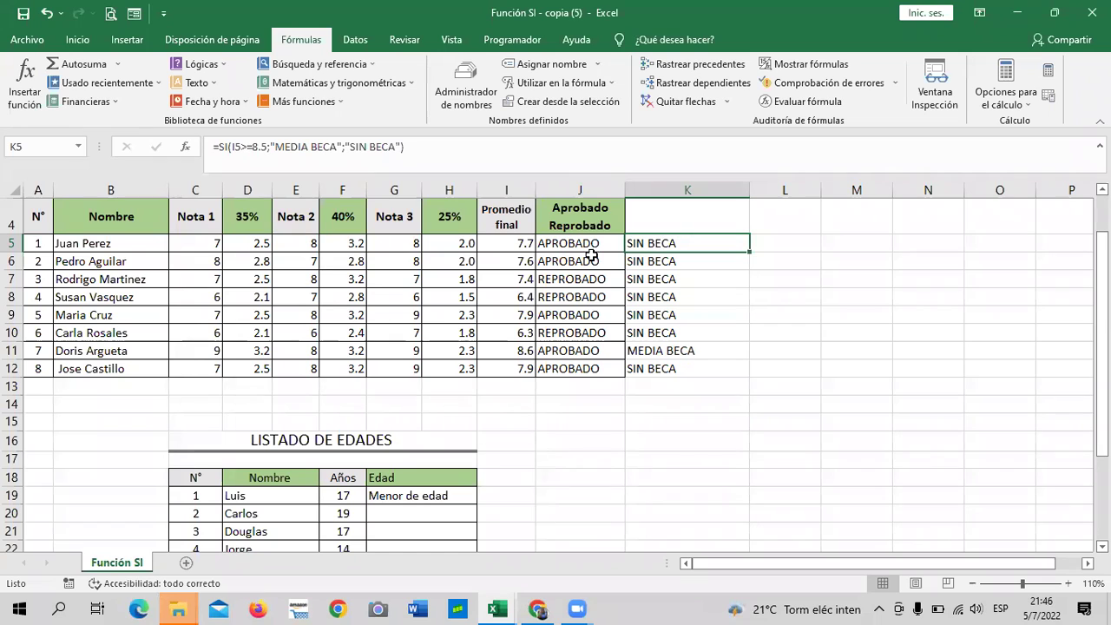
click(503, 241)
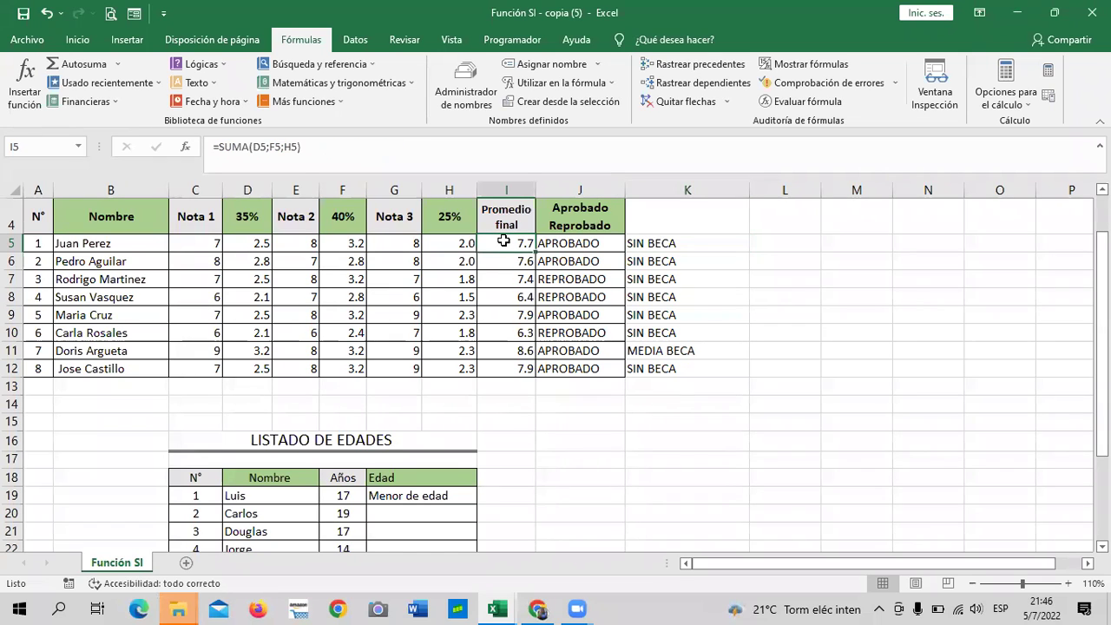
click(642, 244)
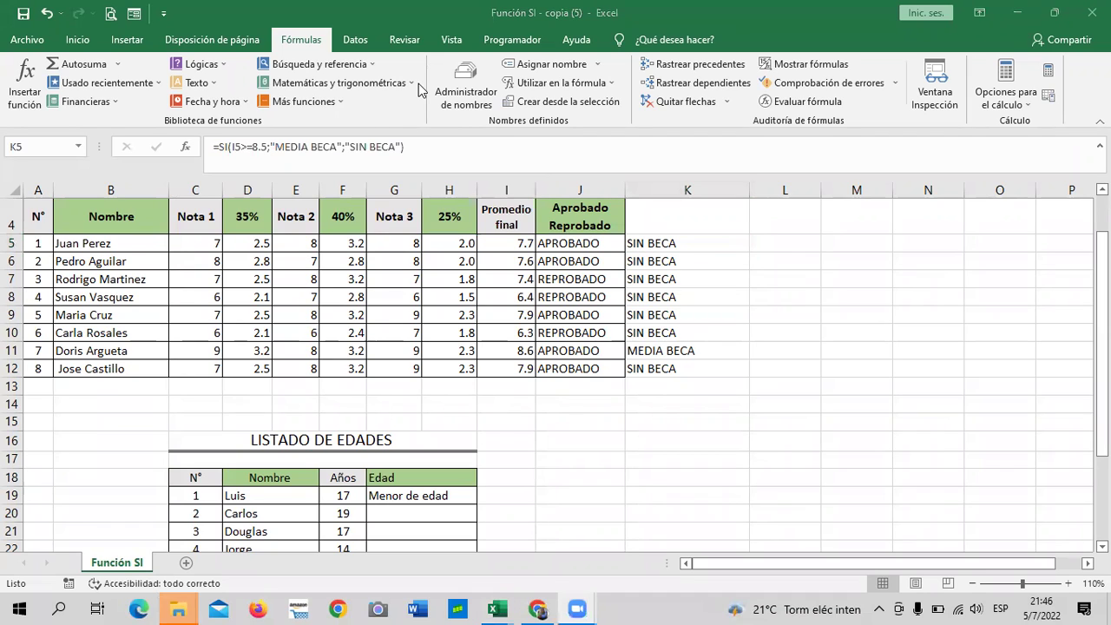
click(588, 244)
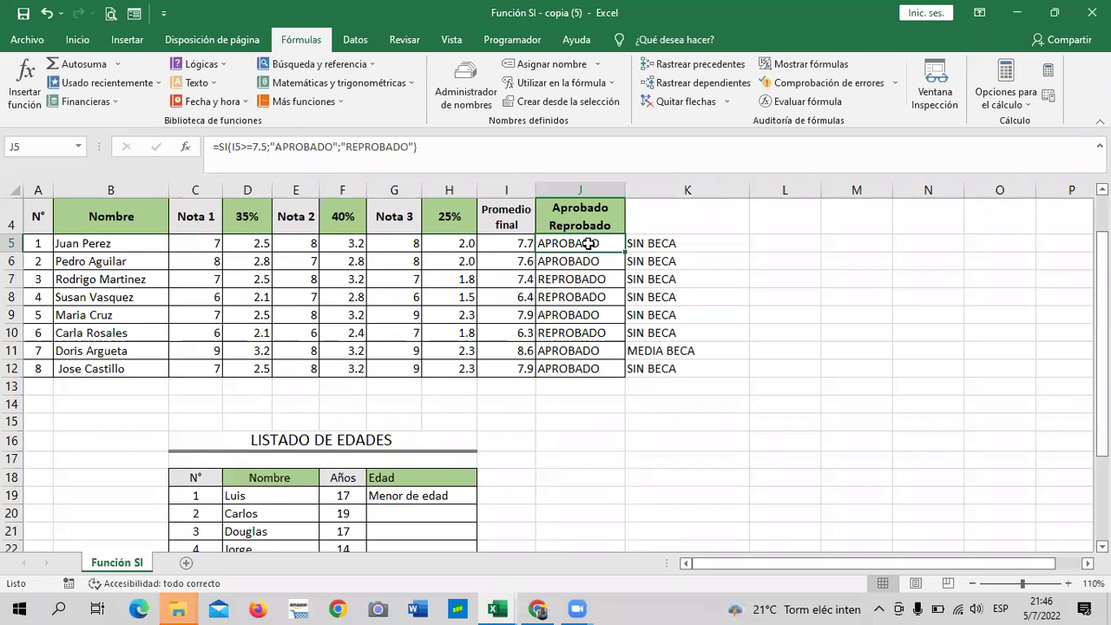
Clear the #¿NOMBRE? error left in L5 by an unfinished =SI entry.
click(914, 408)
click(796, 242)
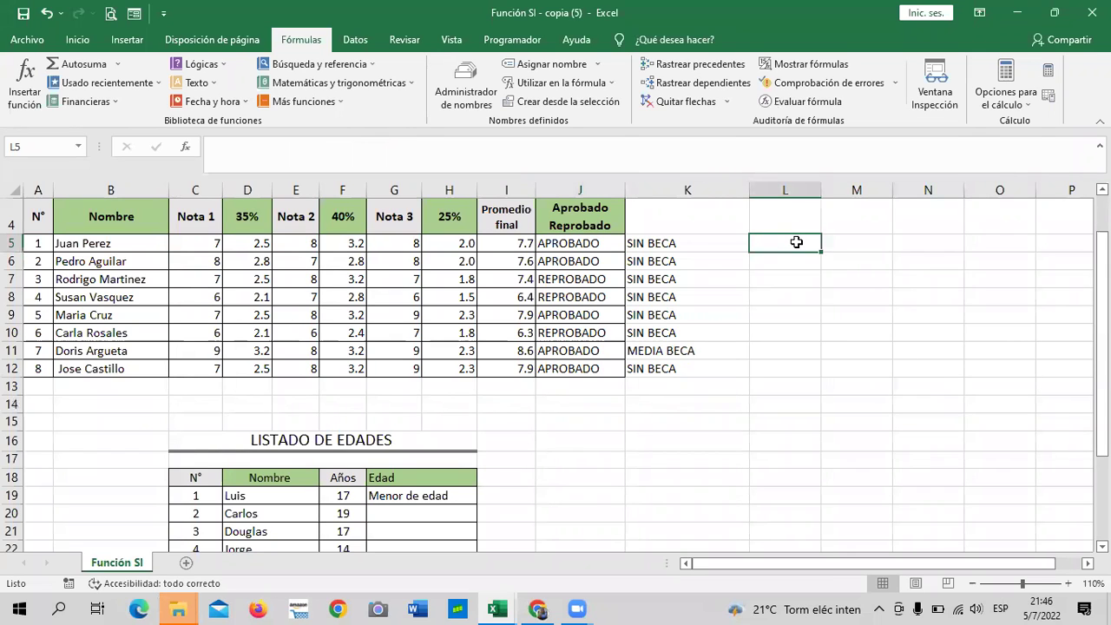
text(=SI)
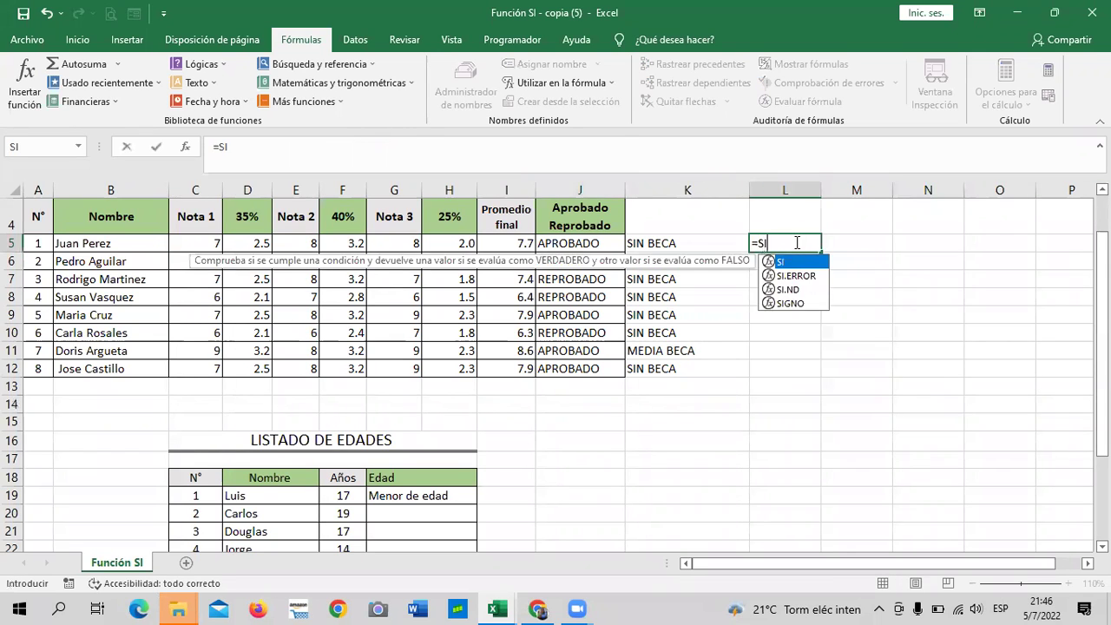
click(565, 243)
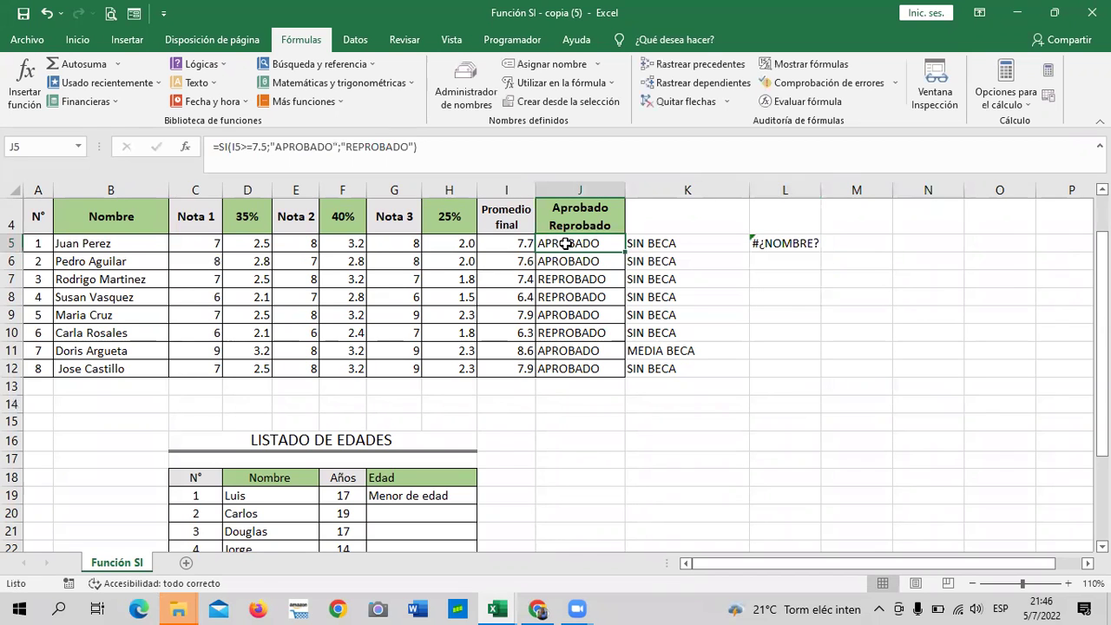
click(782, 239)
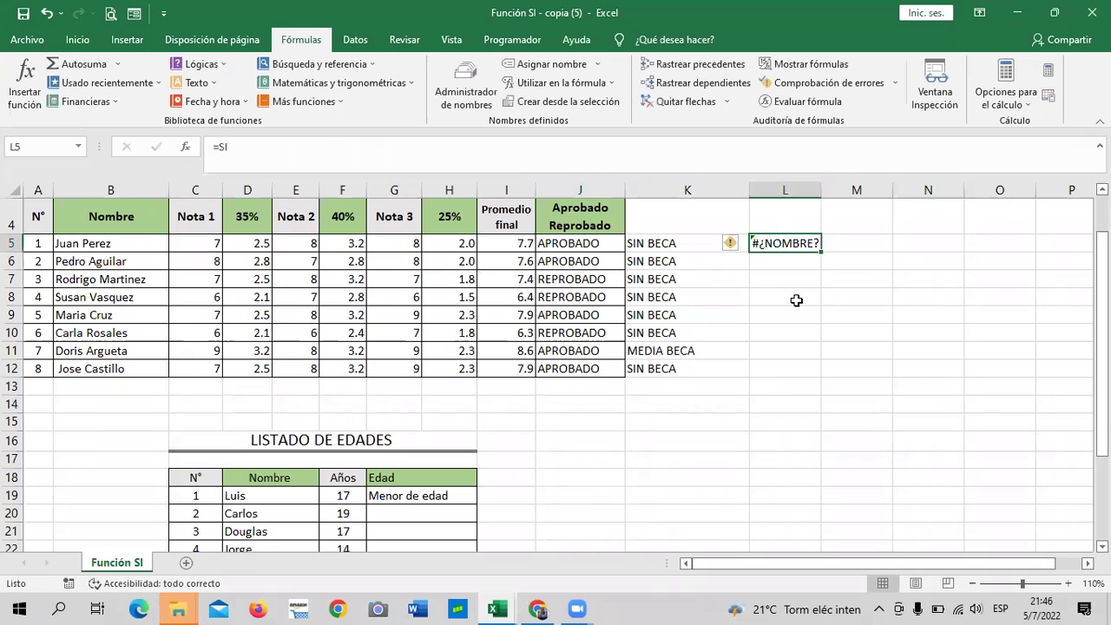
key(Delete)
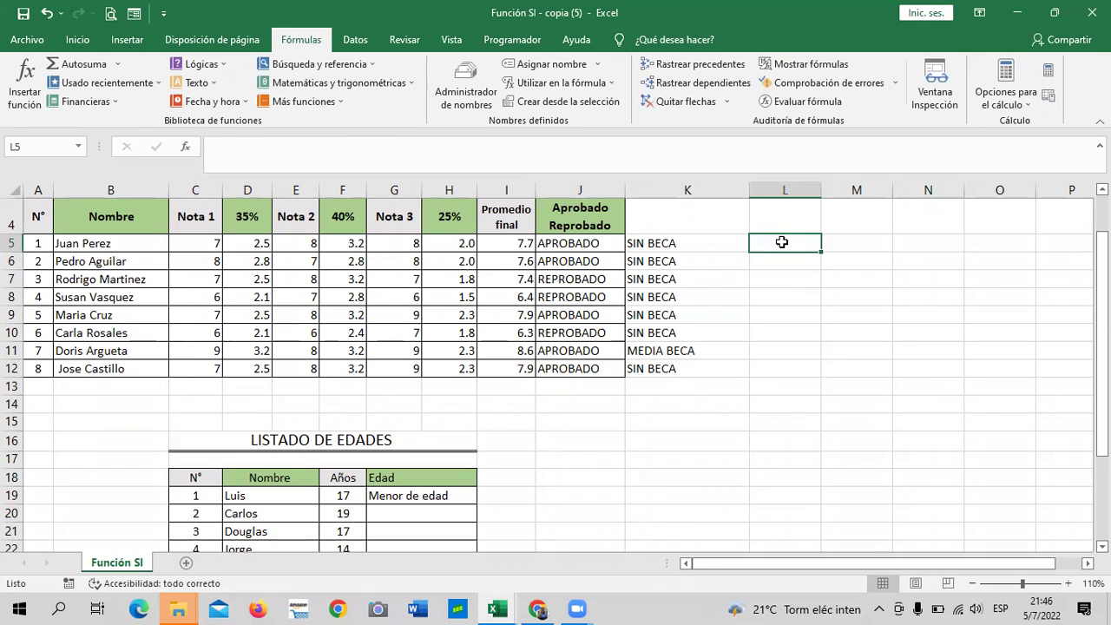
Start L5's SI formula with the condition J5="APROBADO".
text(=SI)
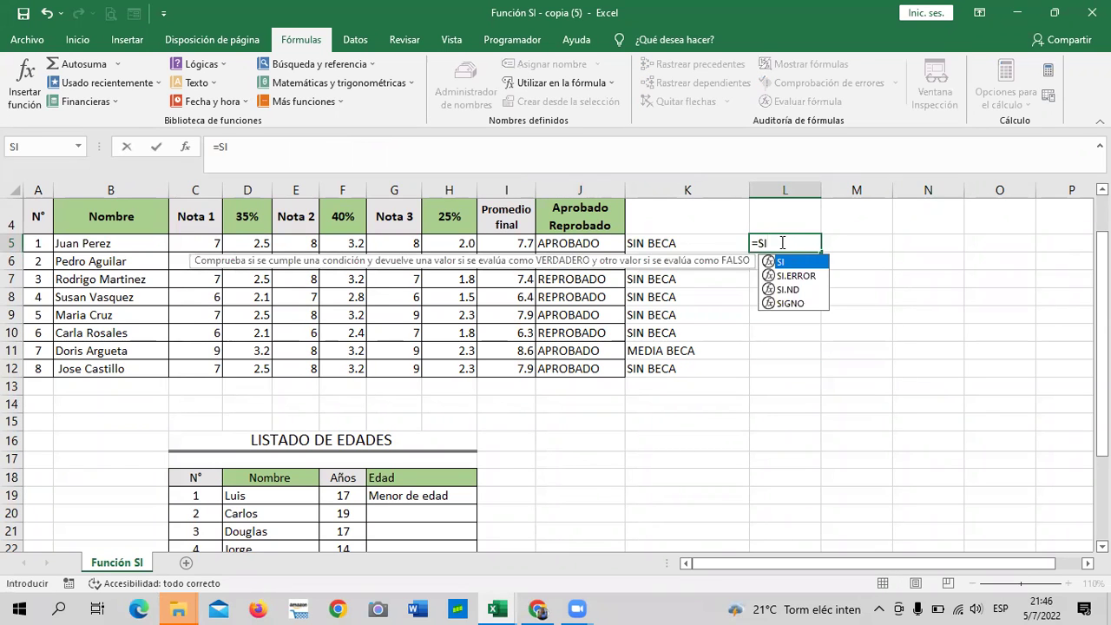
double_click(810, 264)
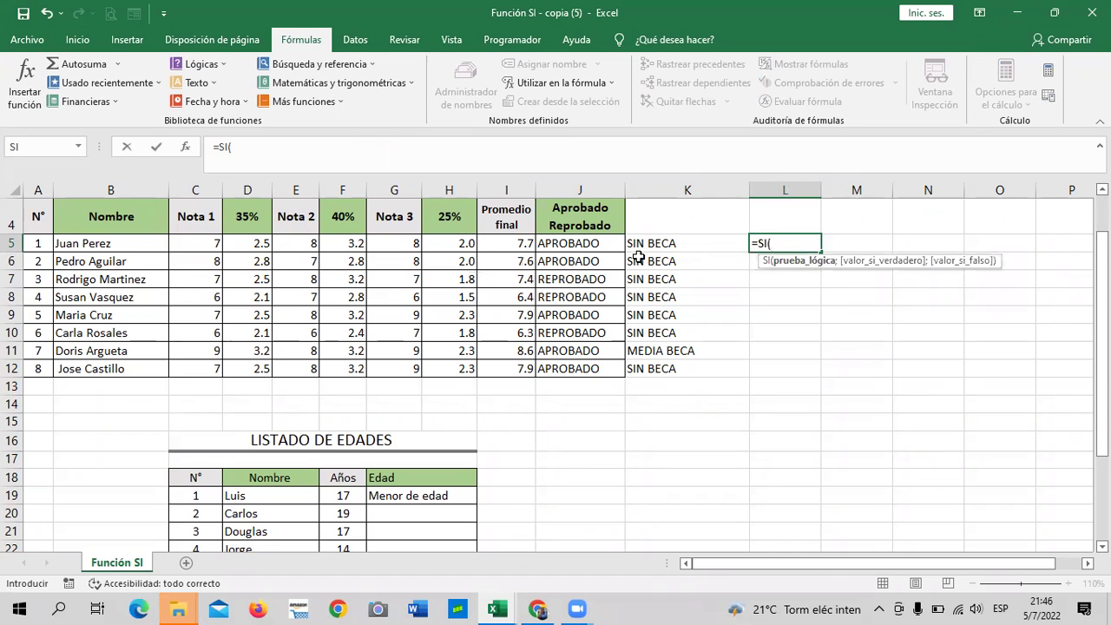
click(602, 243)
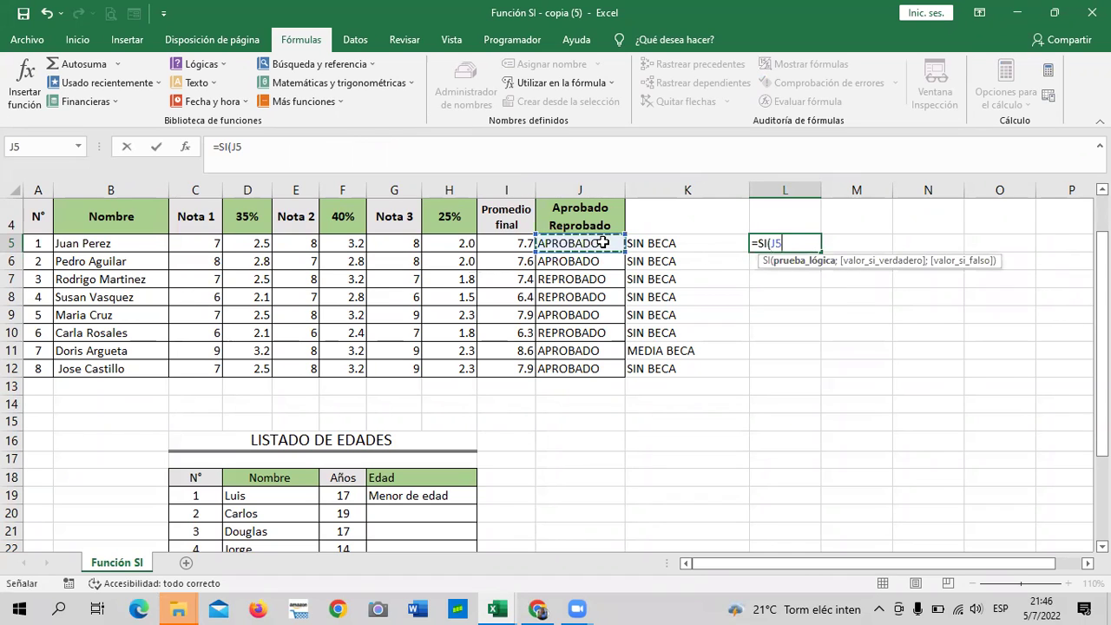
text(=)
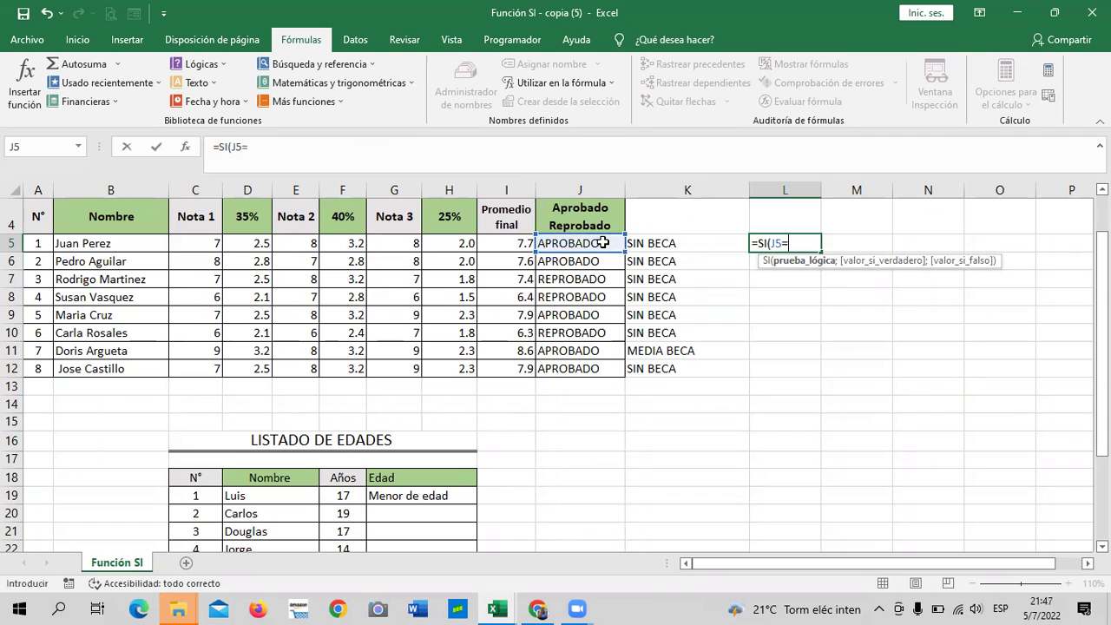
text(")
key(Caps_Lock)
text(APROBADO)
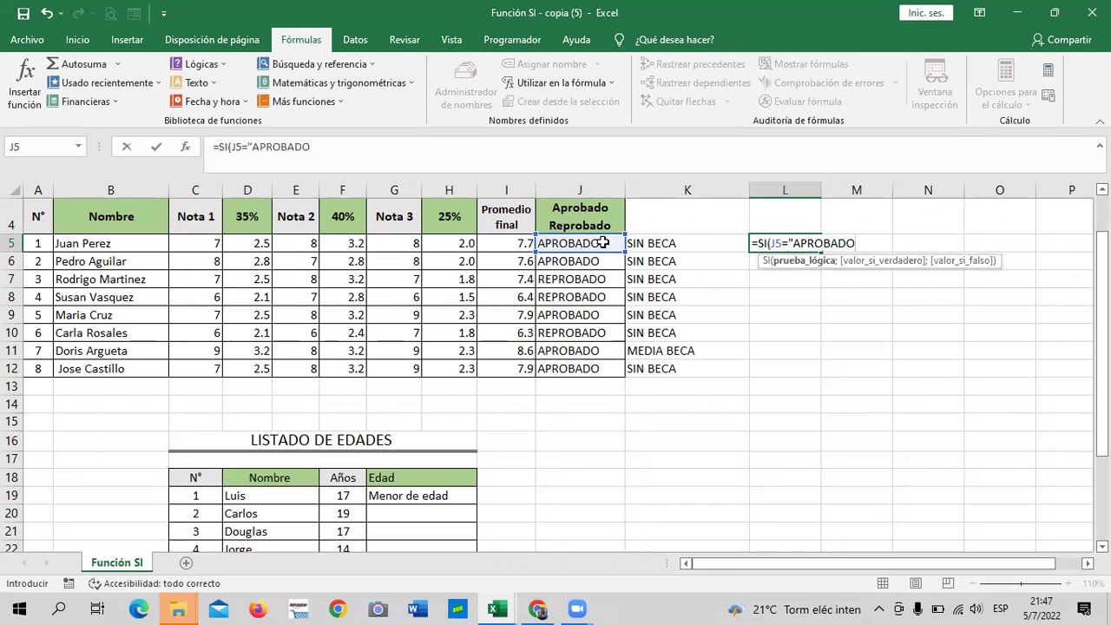
text(")
click(120, 82)
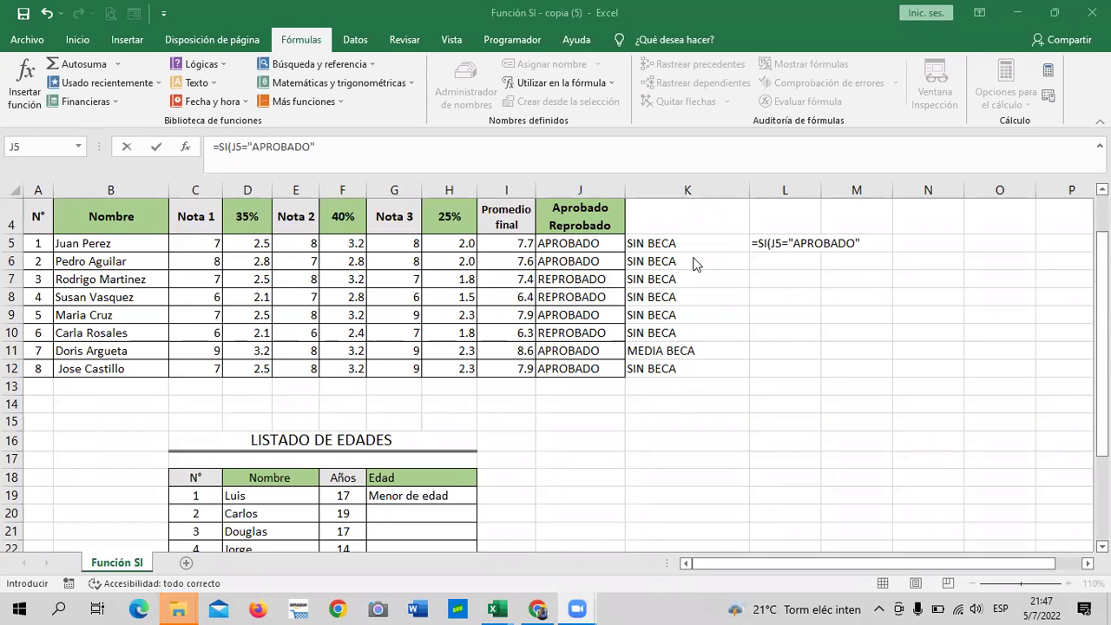
Complete it with "BECA";"SIN BECA" results, fixing the capitals, and enter it.
text(;)
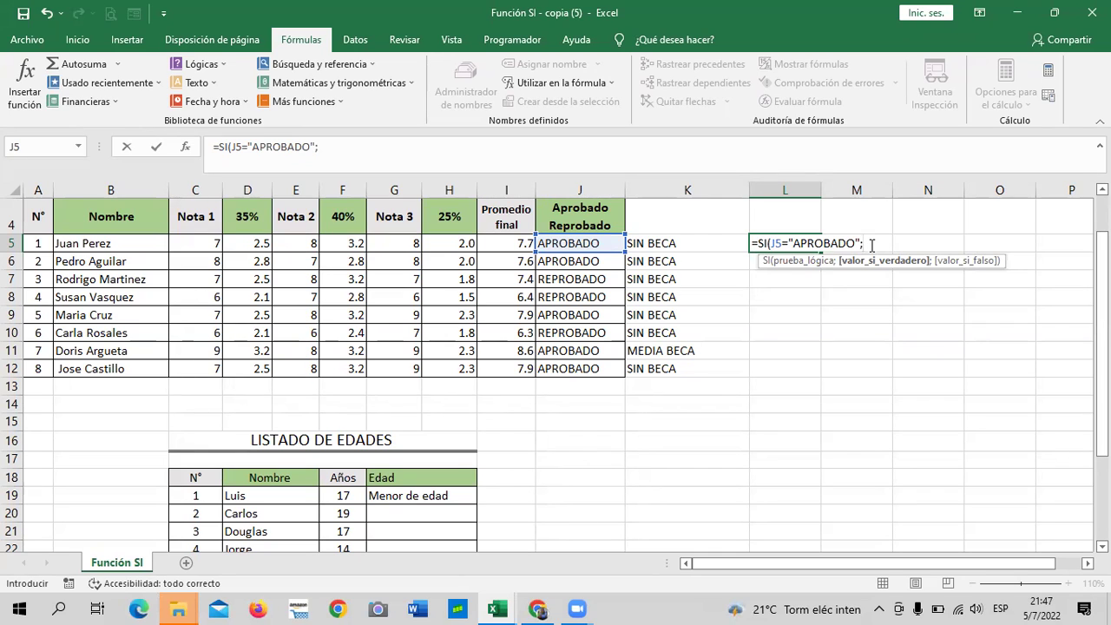
text(")
text(BECA)
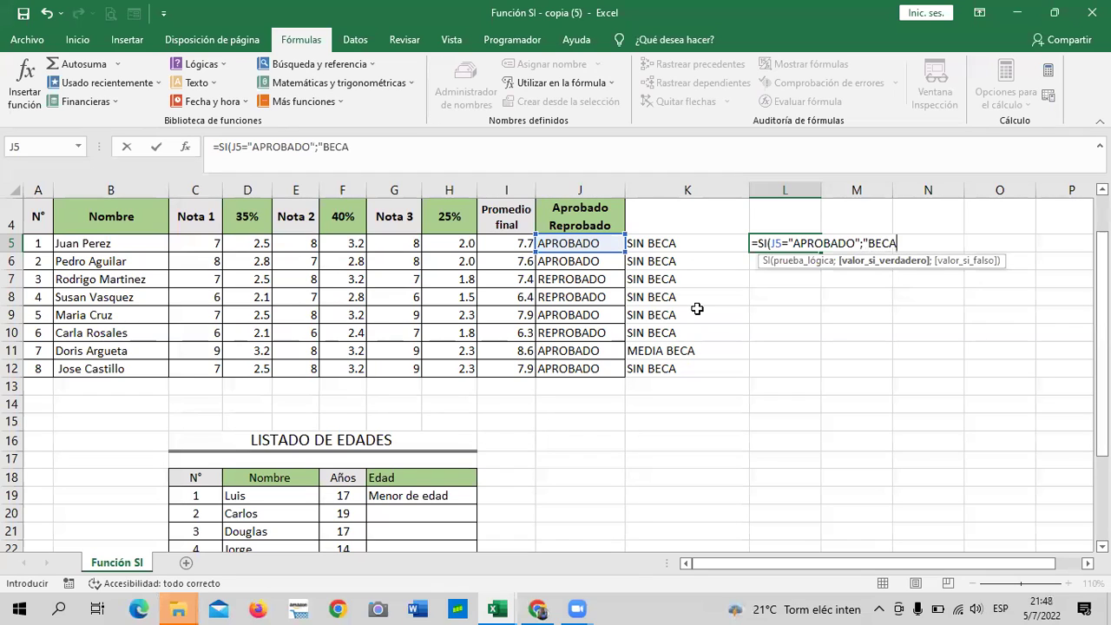
text(")
text(;"SIN )
text(bECA")
key(BackSpace)
key(BackSpace)
key(BackSpace)
key(BackSpace)
text(eca")
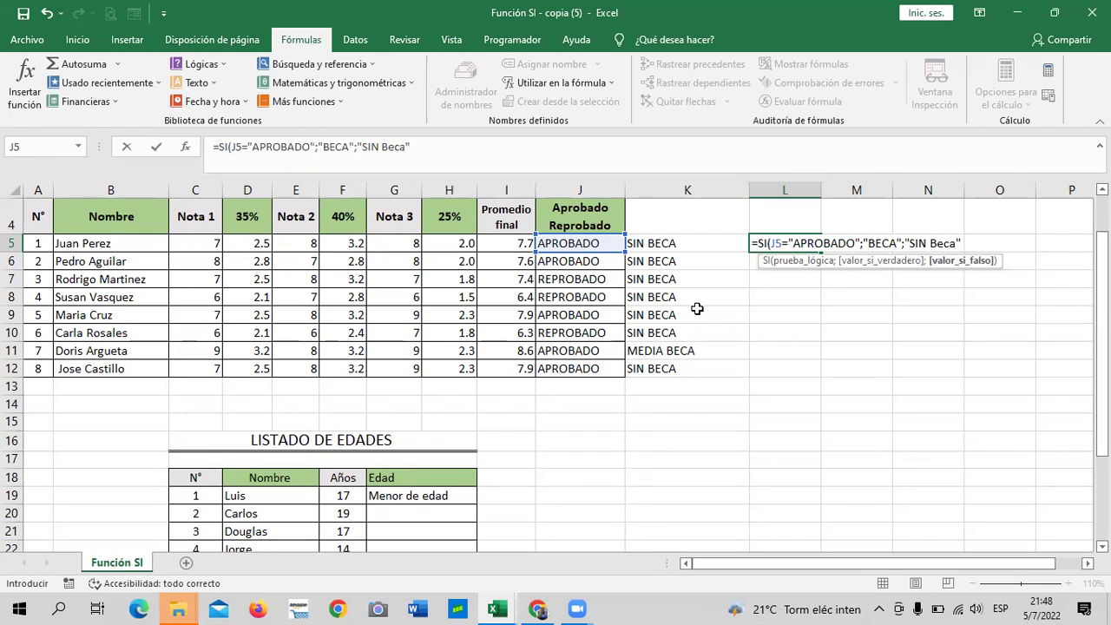
text())
key(BackSpace)
key(BackSpace)
key(BackSpace)
key(BackSpace)
key(BackSpace)
key(Caps_Lock)
text(E)
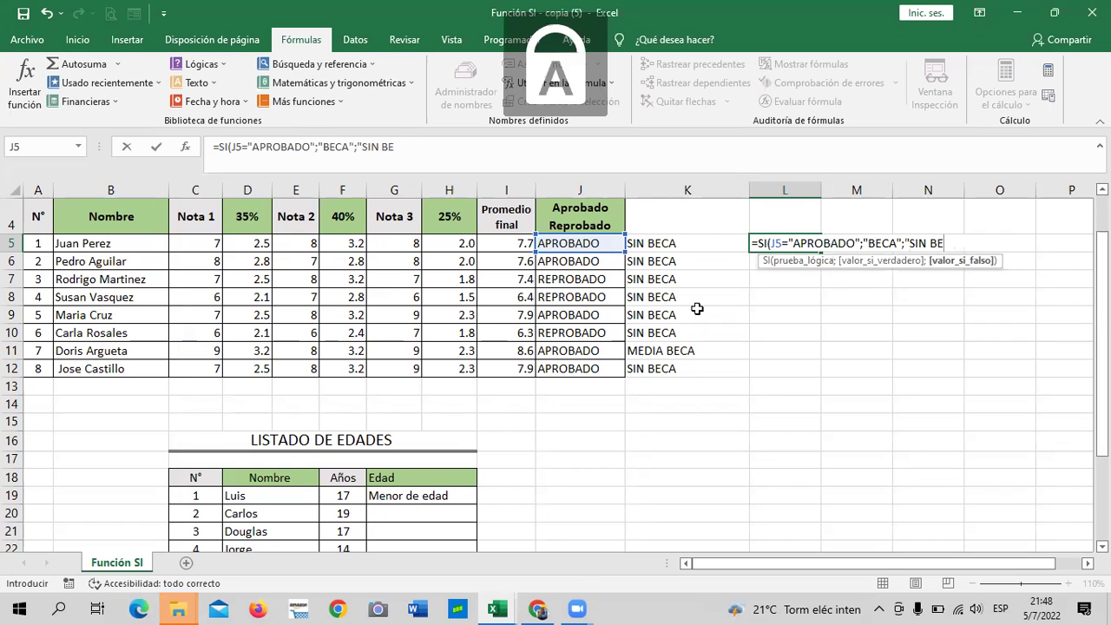
text(CA"))
key(Return)
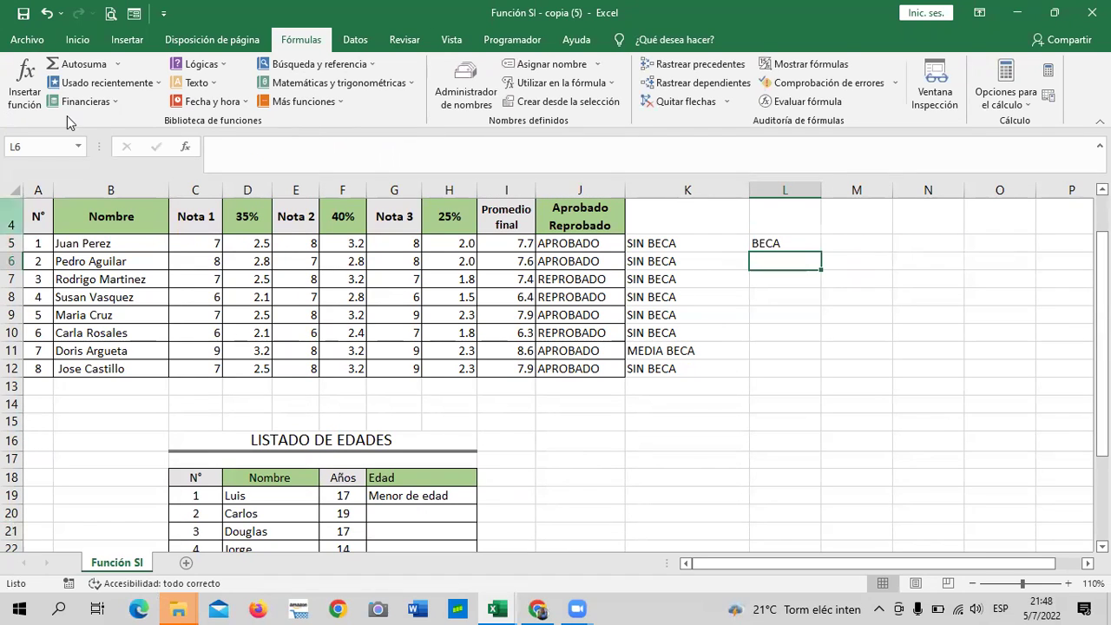
click(783, 243)
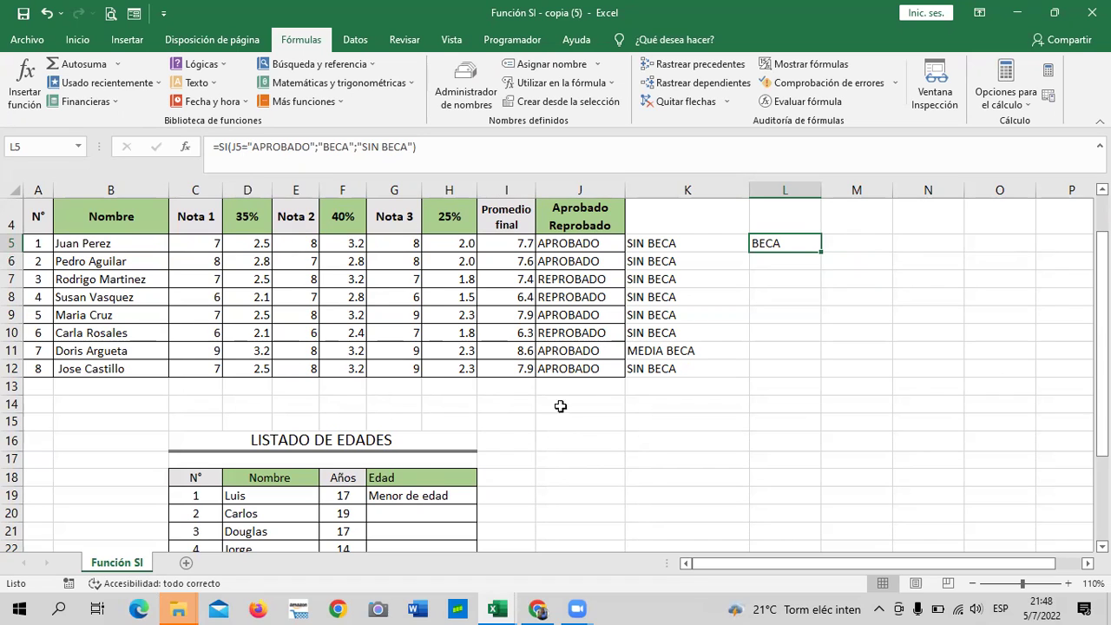
click(576, 441)
scroll(576, 442, down, 2)
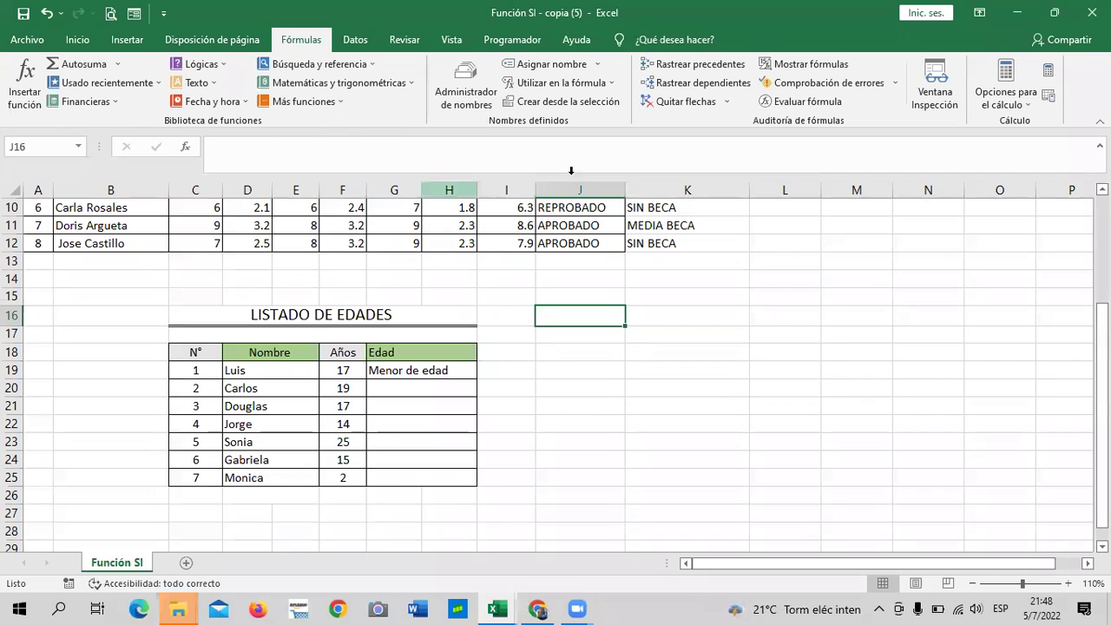
click(432, 365)
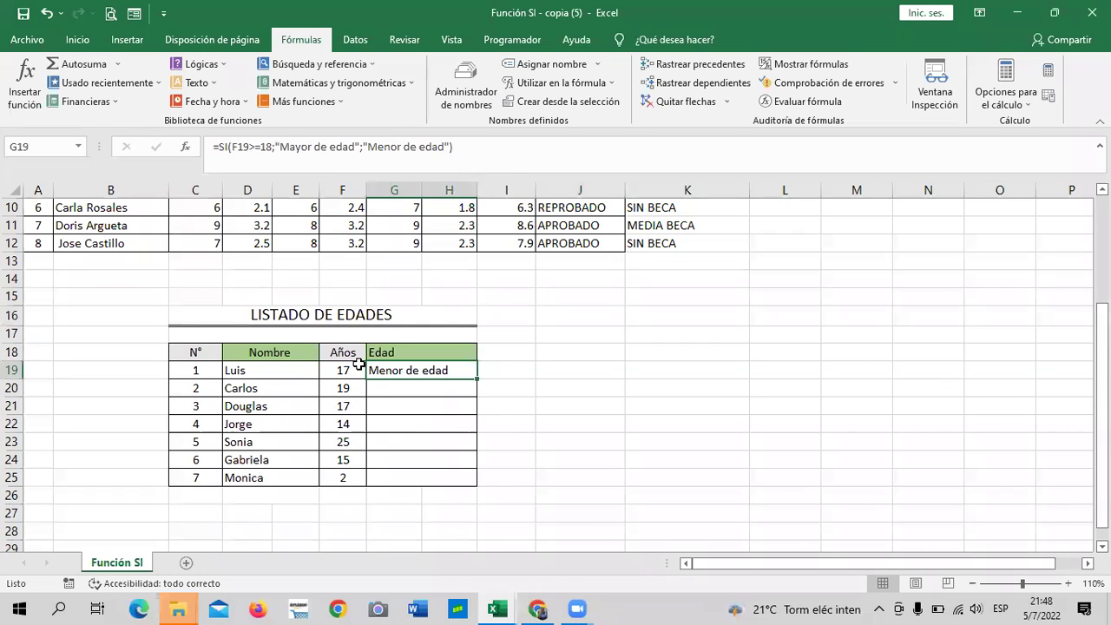
click(676, 384)
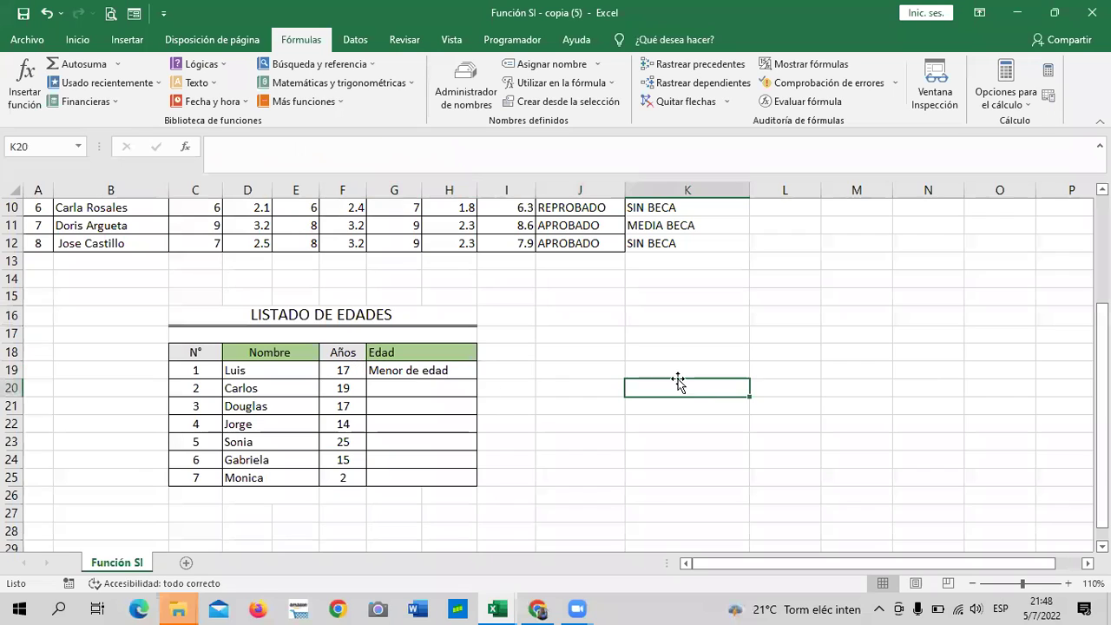
click(416, 369)
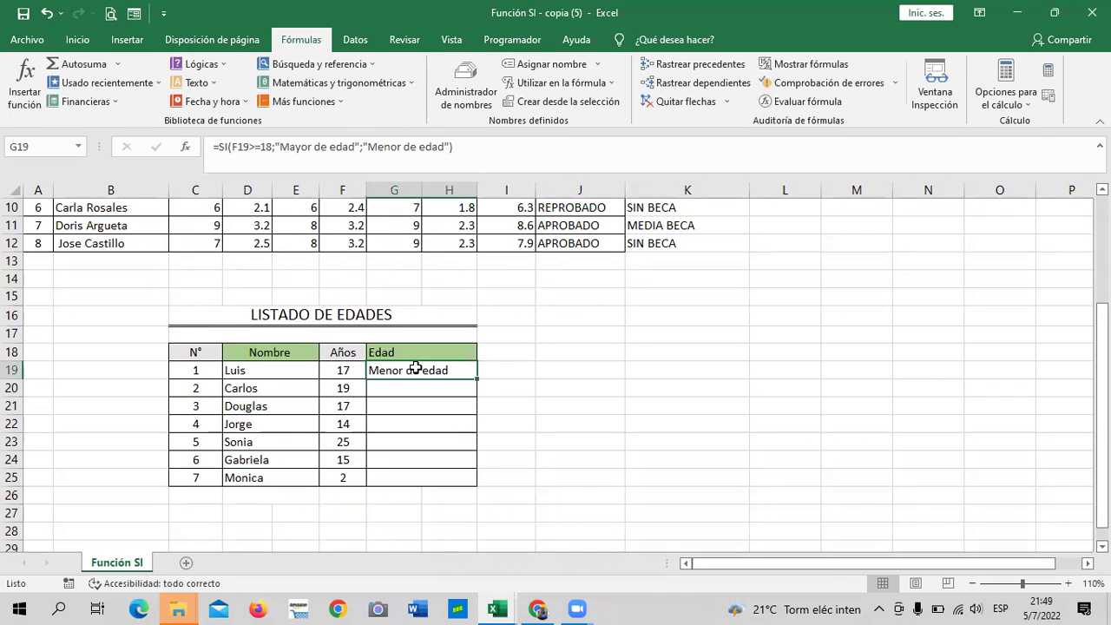
Clear the existing Edad entry in G19 and discard a broken first SI attempt.
key(BackSpace)
click(785, 371)
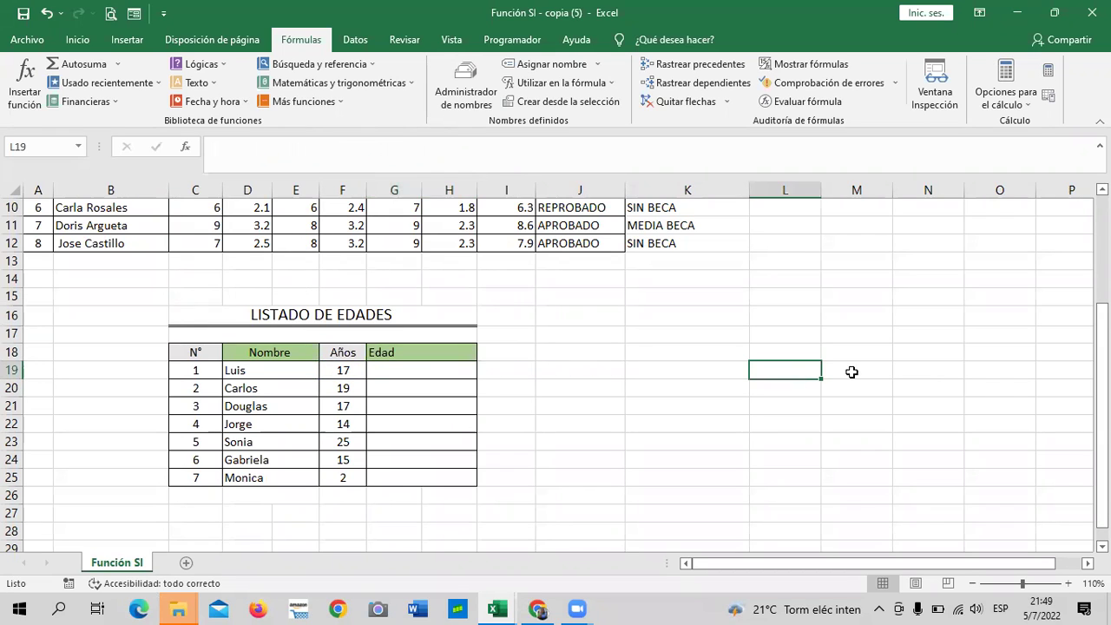
click(408, 370)
text(=SI)
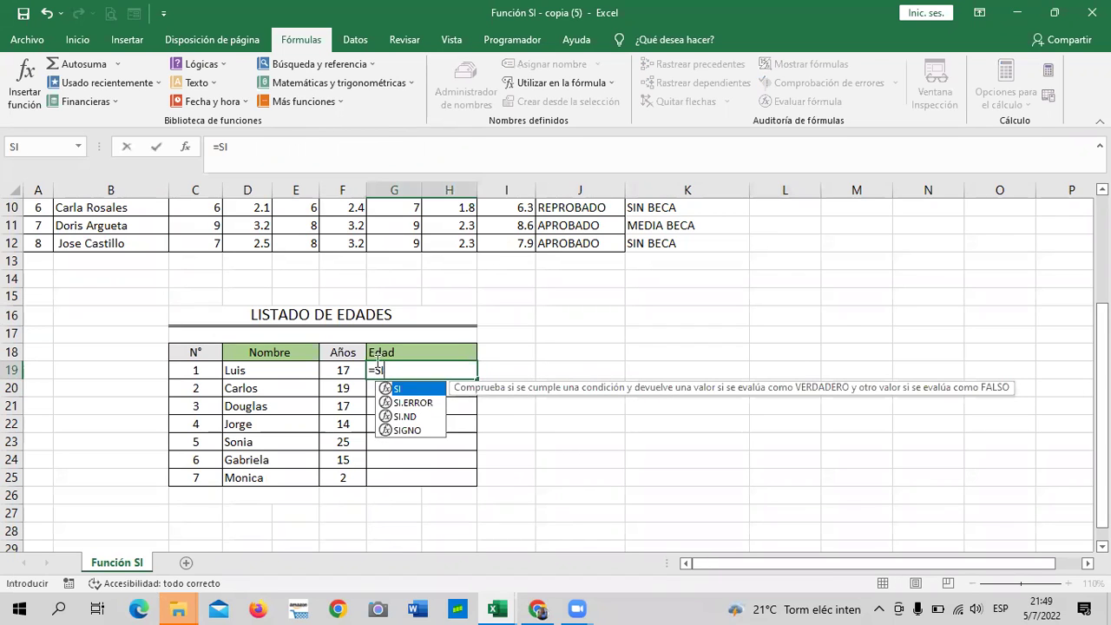
double_click(342, 370)
click(405, 370)
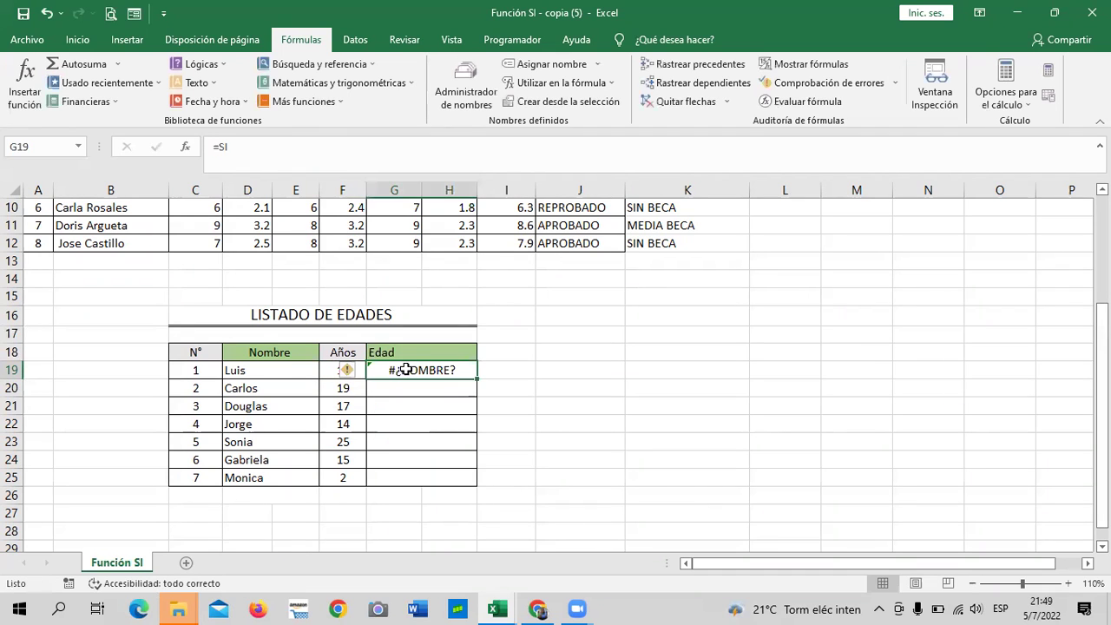
key(BackSpace)
Enter =SI(F19>=18;"MAYOR DE EDAD") in G19.
text(=)
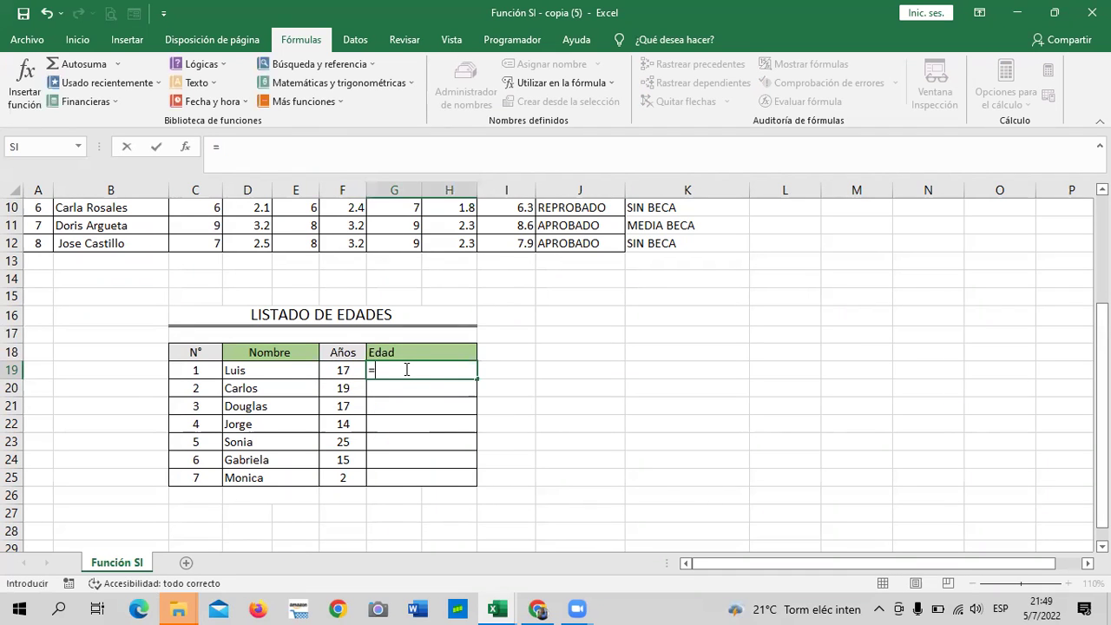
text(SI)
double_click(433, 390)
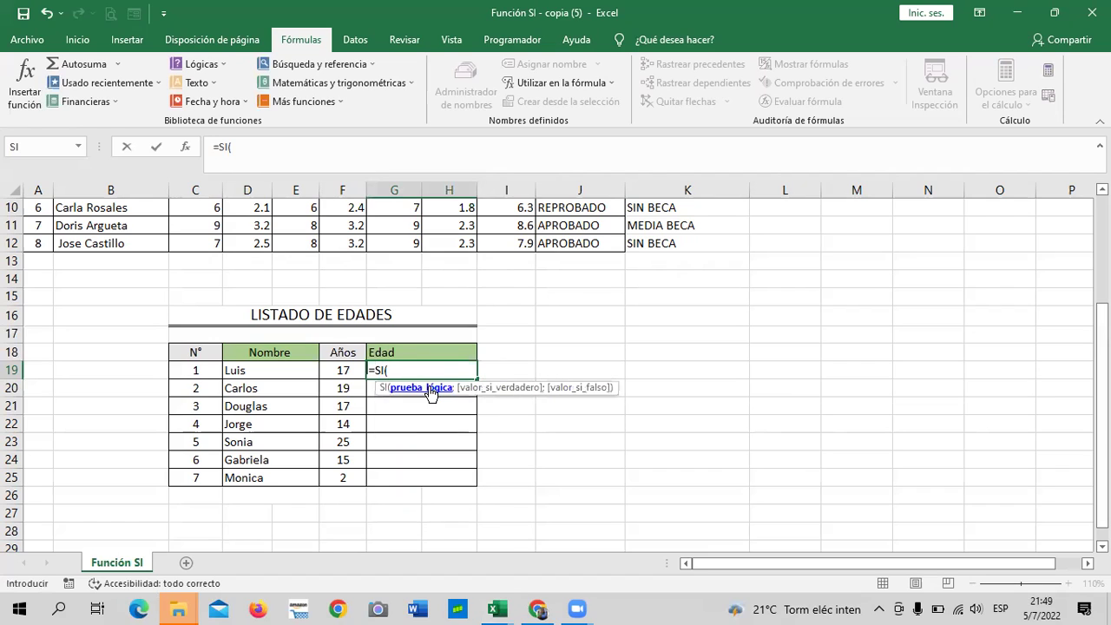
click(325, 370)
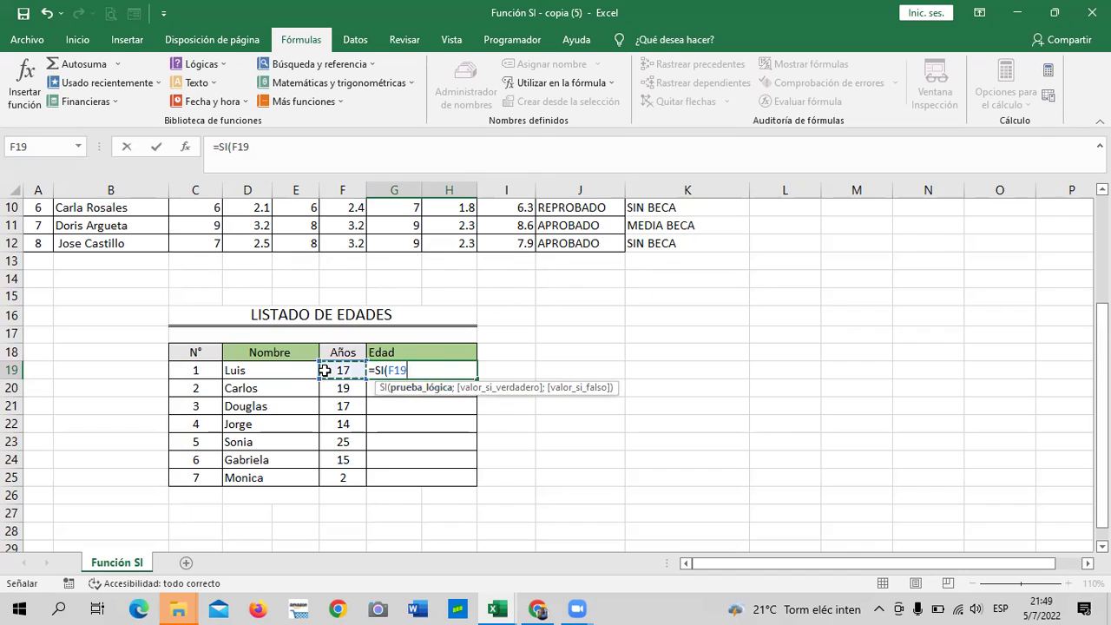
text(>)
text(=)
text(18)
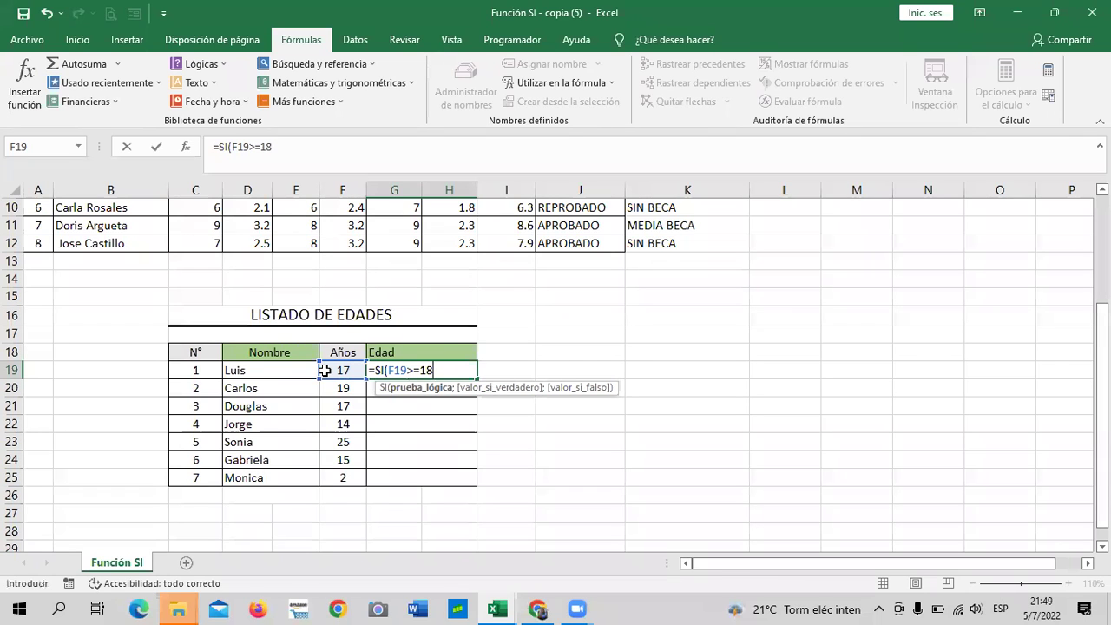
text(;)
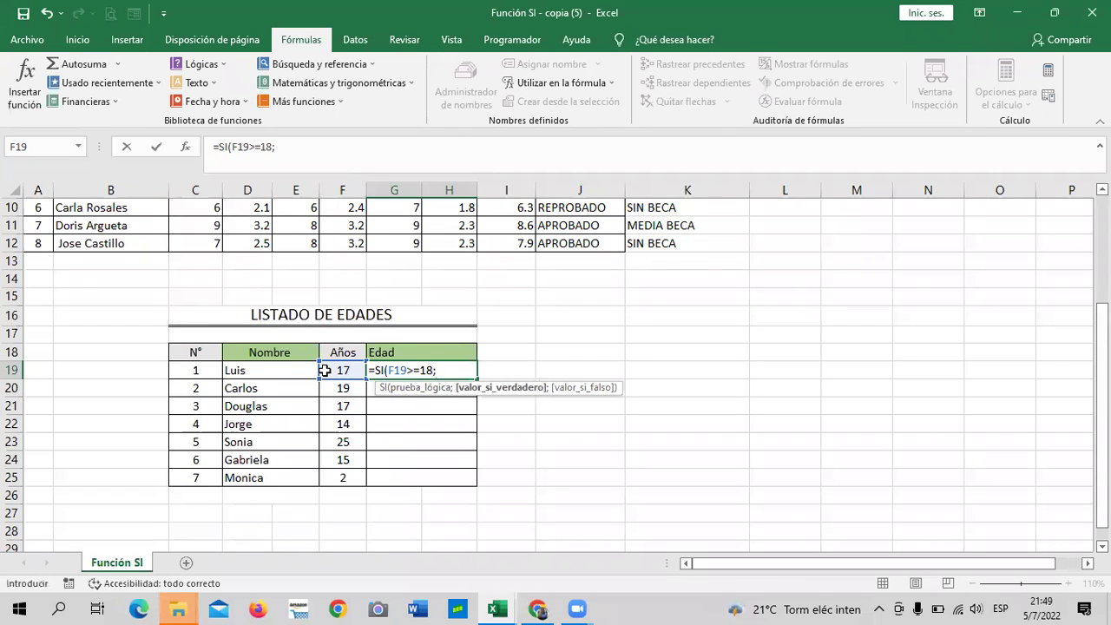
text(")
text(MAYOR DE EDAD";")
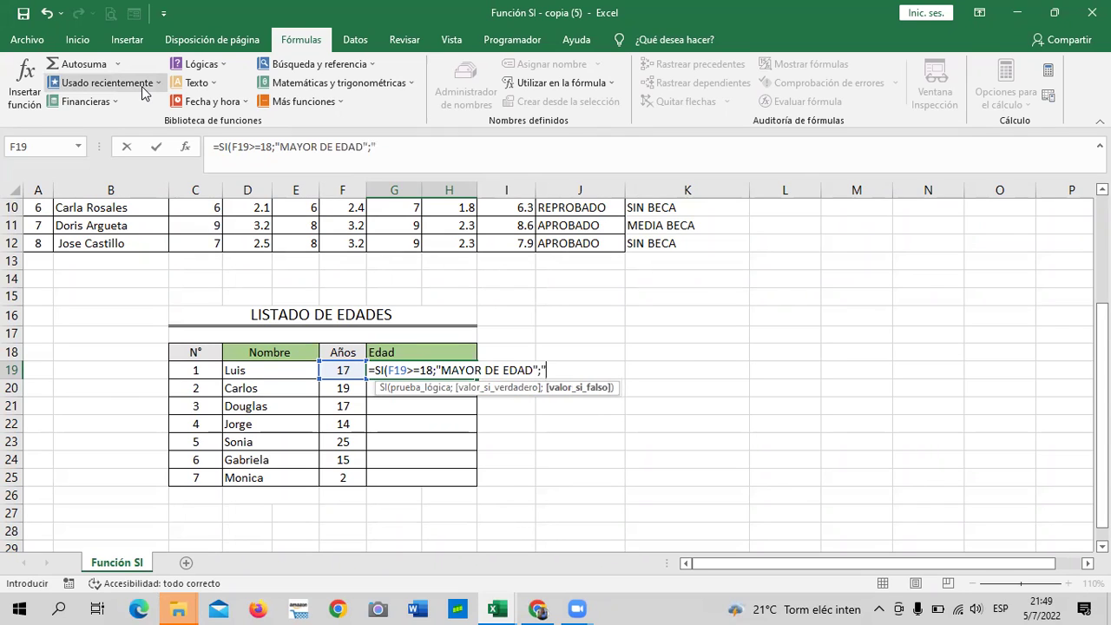
key(BackSpace)
key(BackSpace)
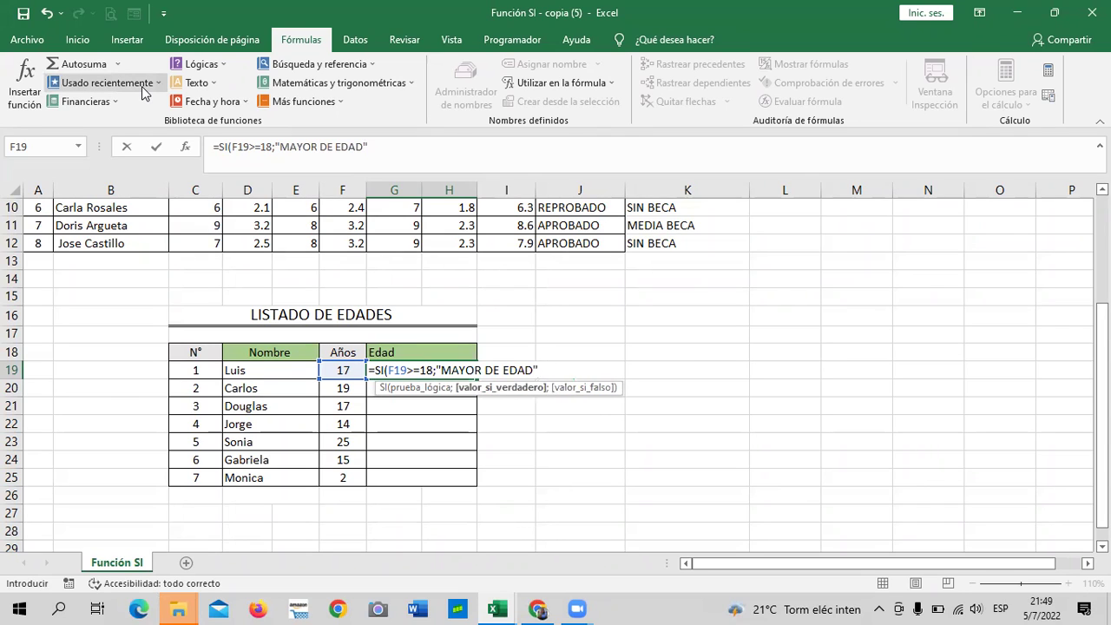
text())
key(Return)
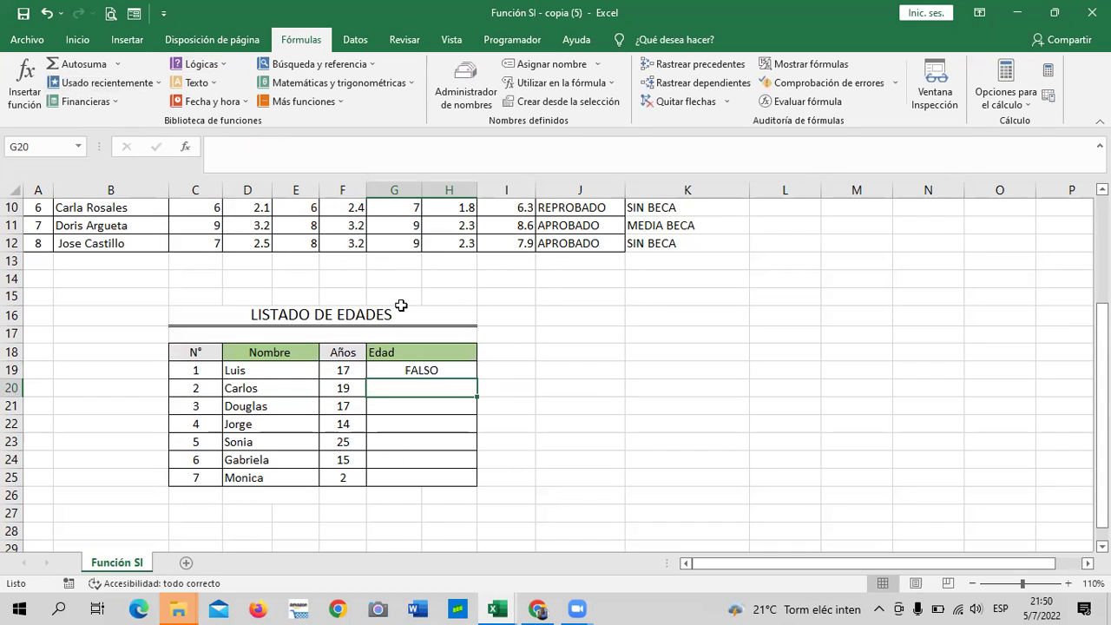
Fill the formula down to G25, then delete the copies in G20:G25.
click(365, 372)
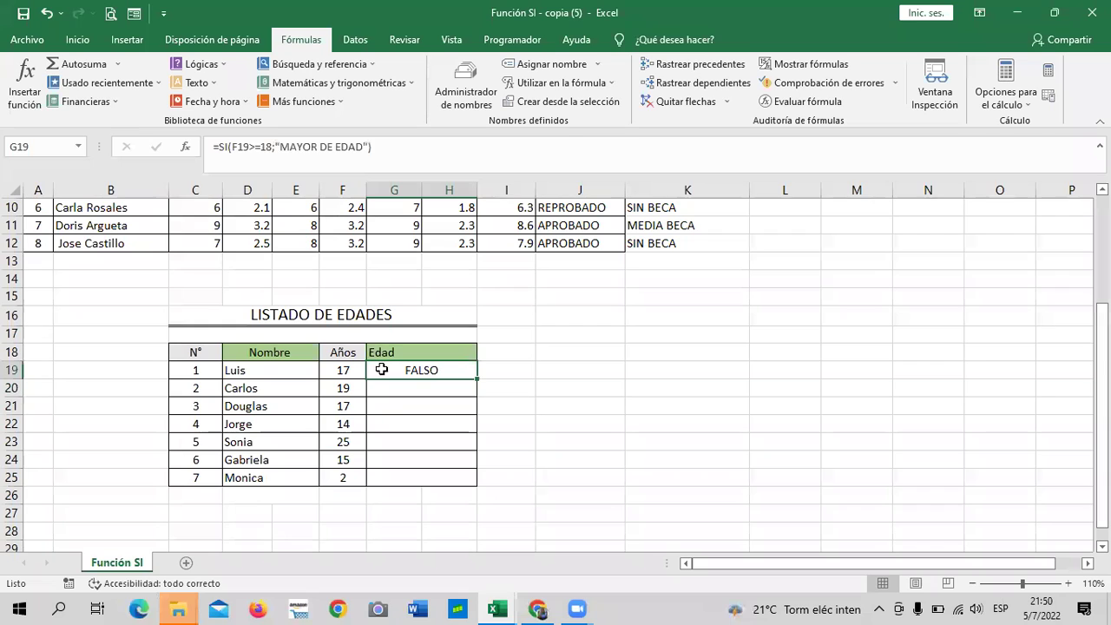
drag(478, 380, 478, 485)
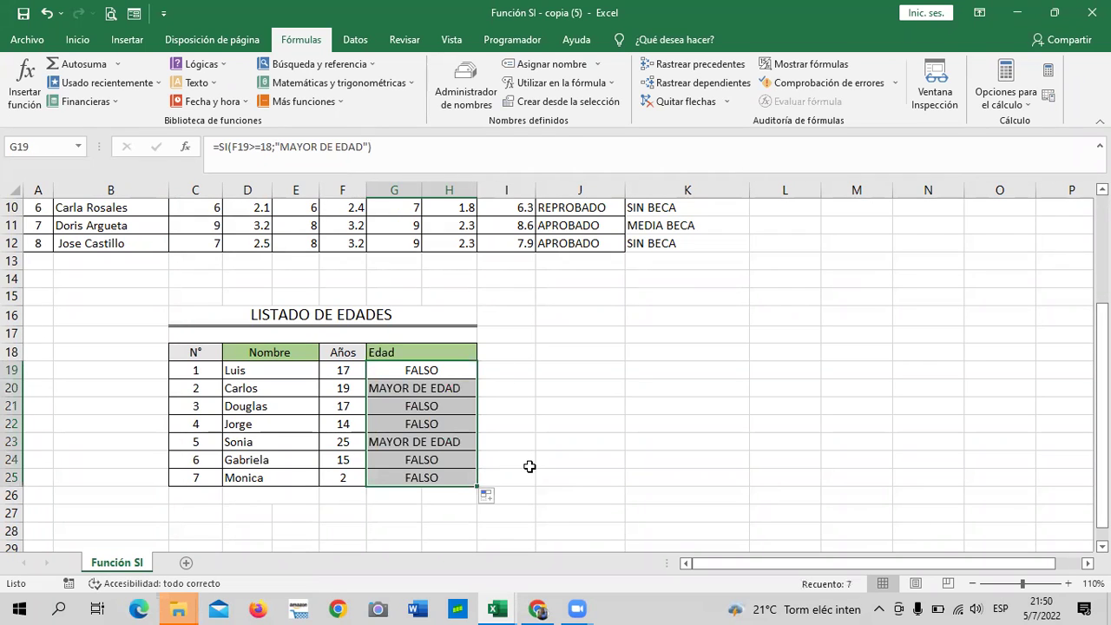
click(563, 443)
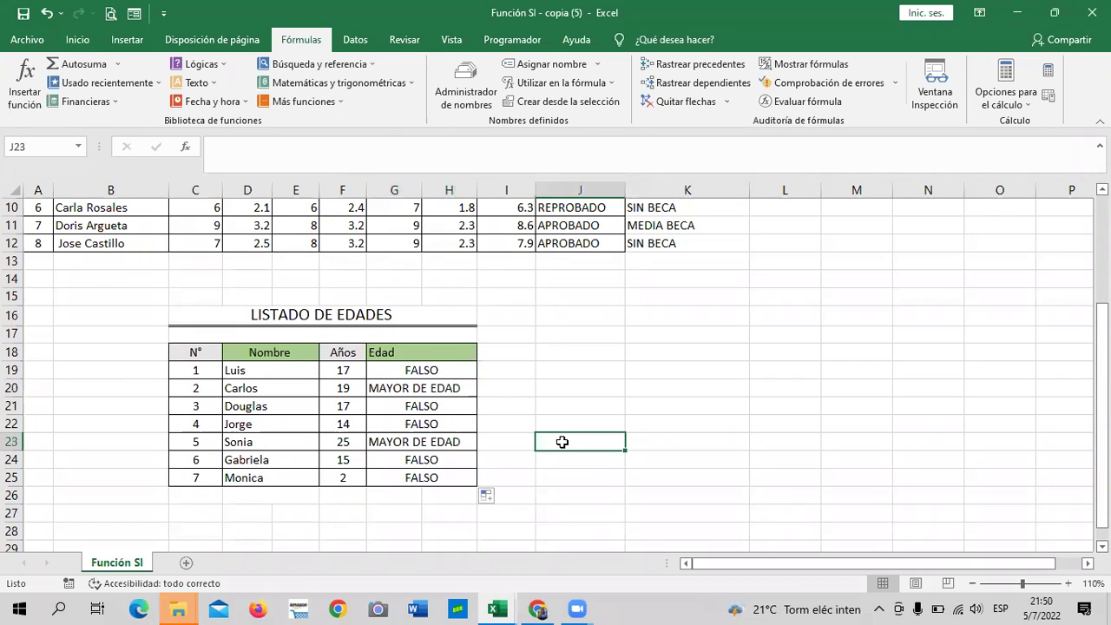
click(420, 450)
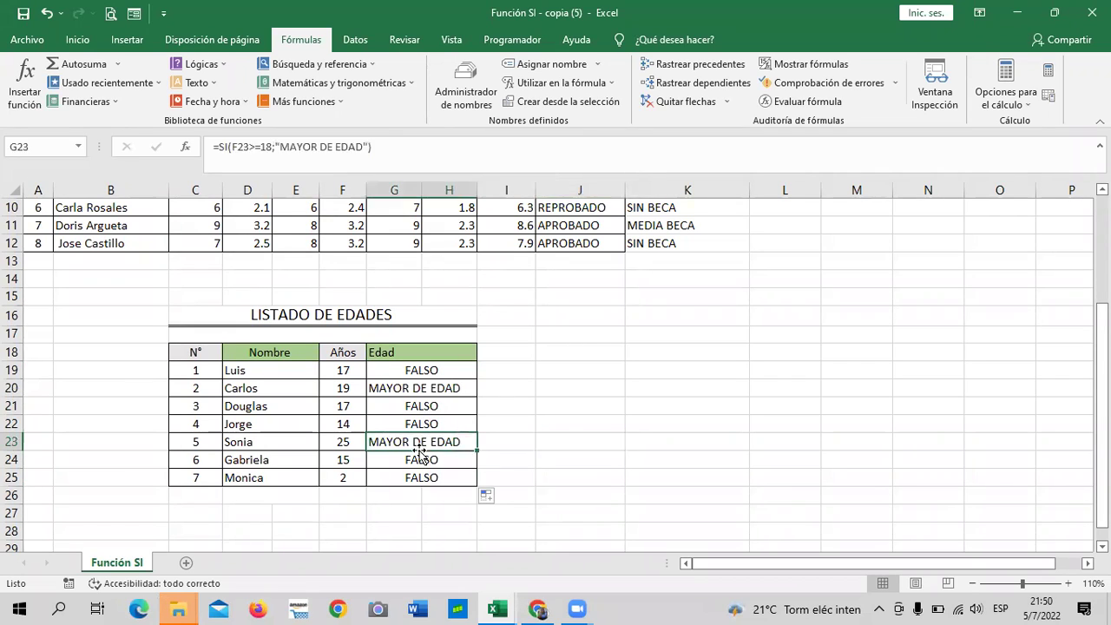
click(557, 428)
drag(441, 388, 447, 475)
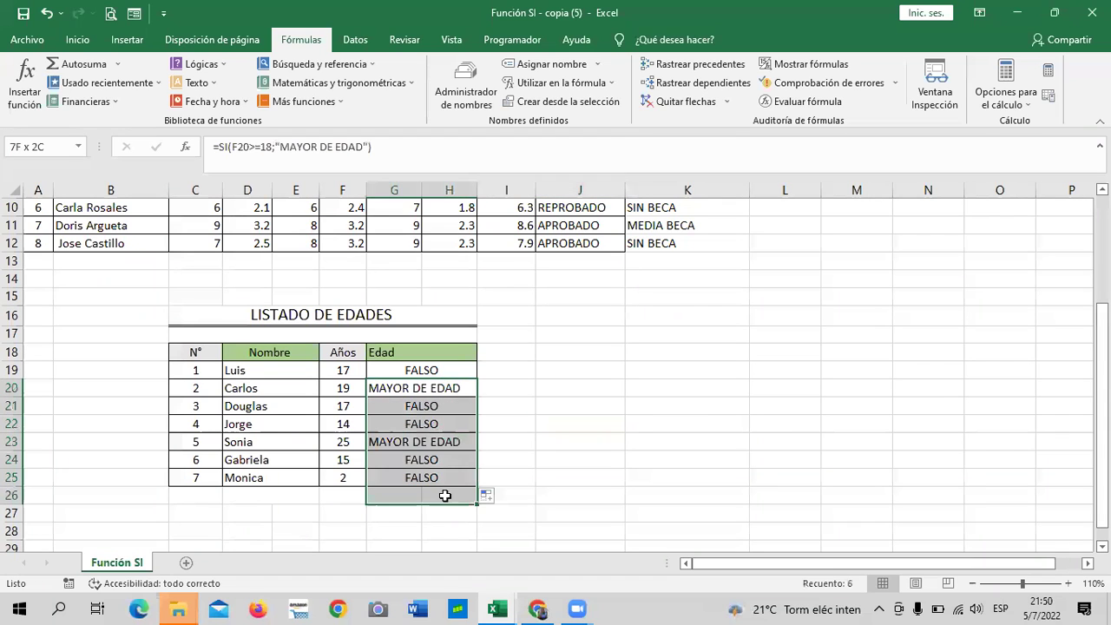
key(Delete)
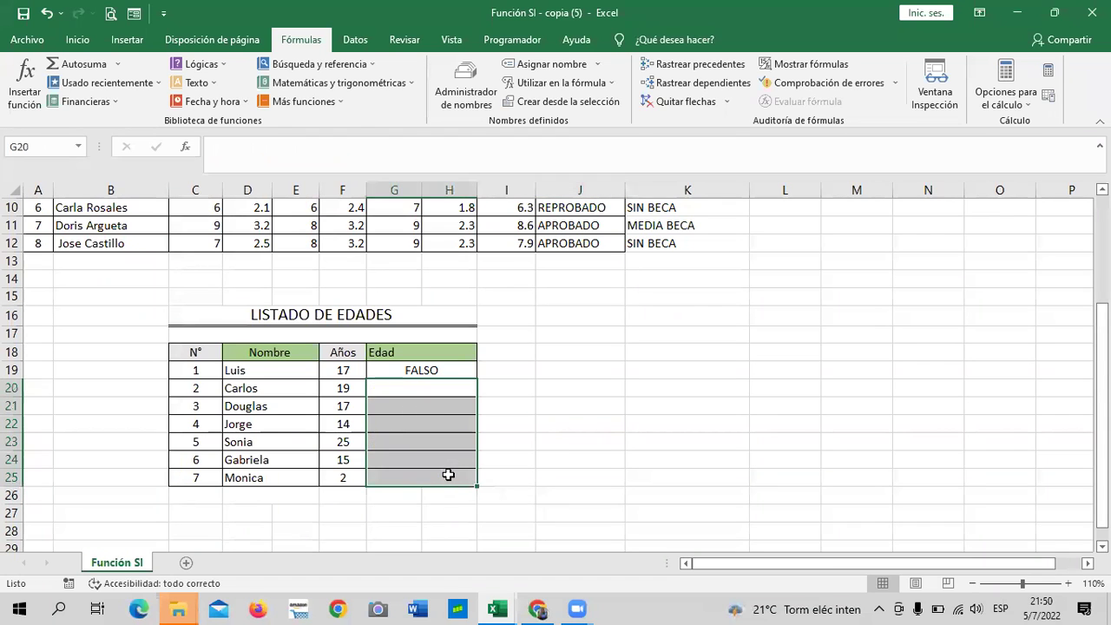
Add "MENOR DE EDAD" as G19's false result and accept Excel's correction.
click(428, 376)
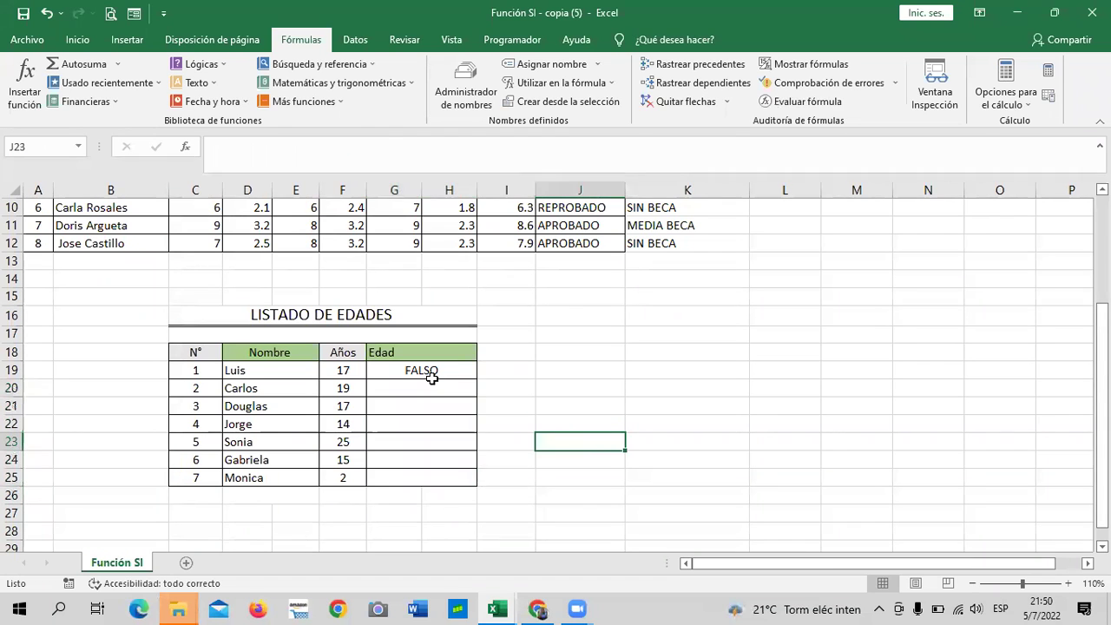
click(386, 146)
key(BackSpace)
key(BackSpace)
text(")
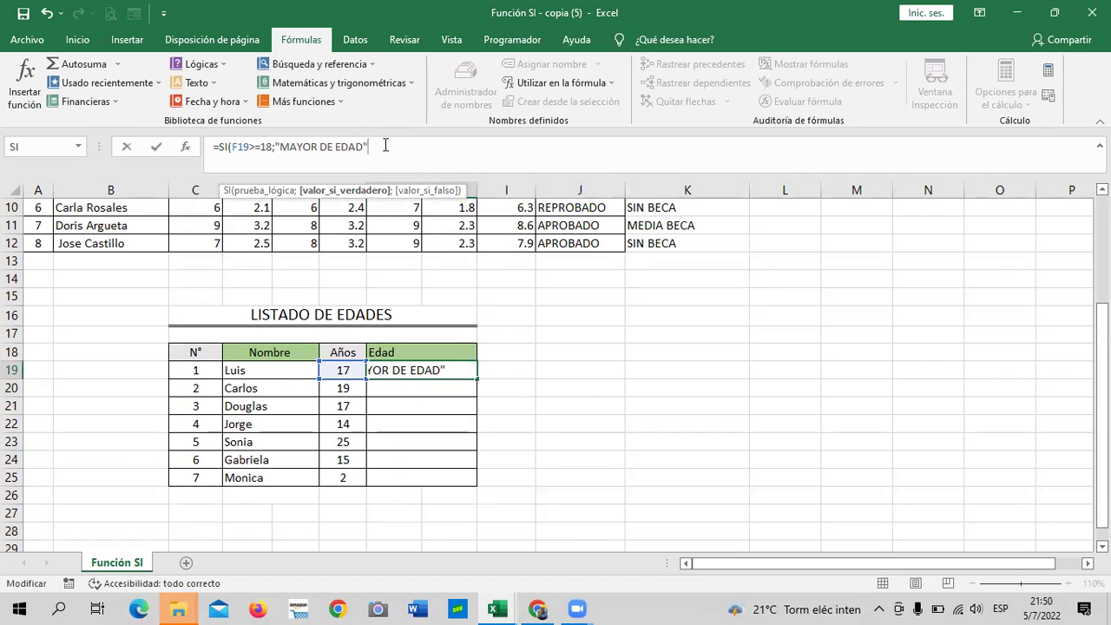
text(;)
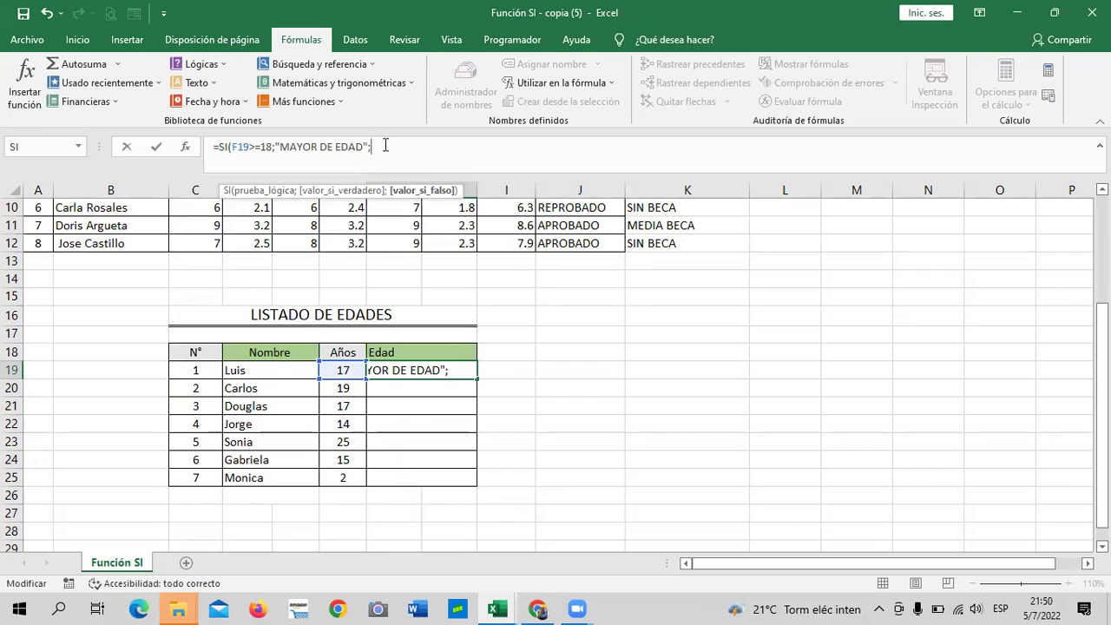
text(MED)
key(BackSpace)
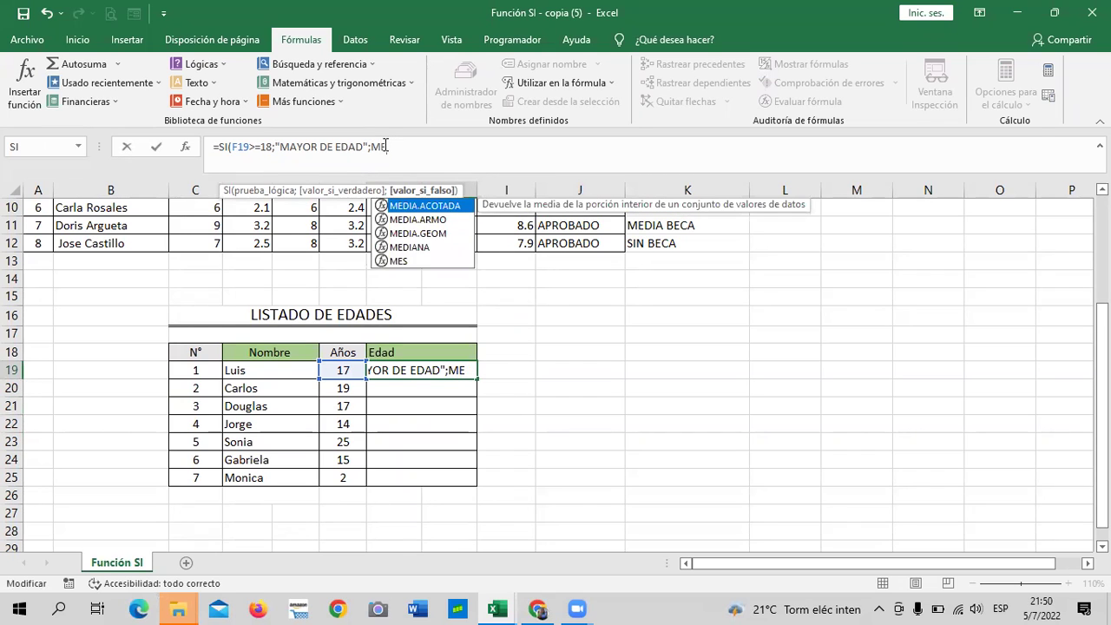
text(NOR )
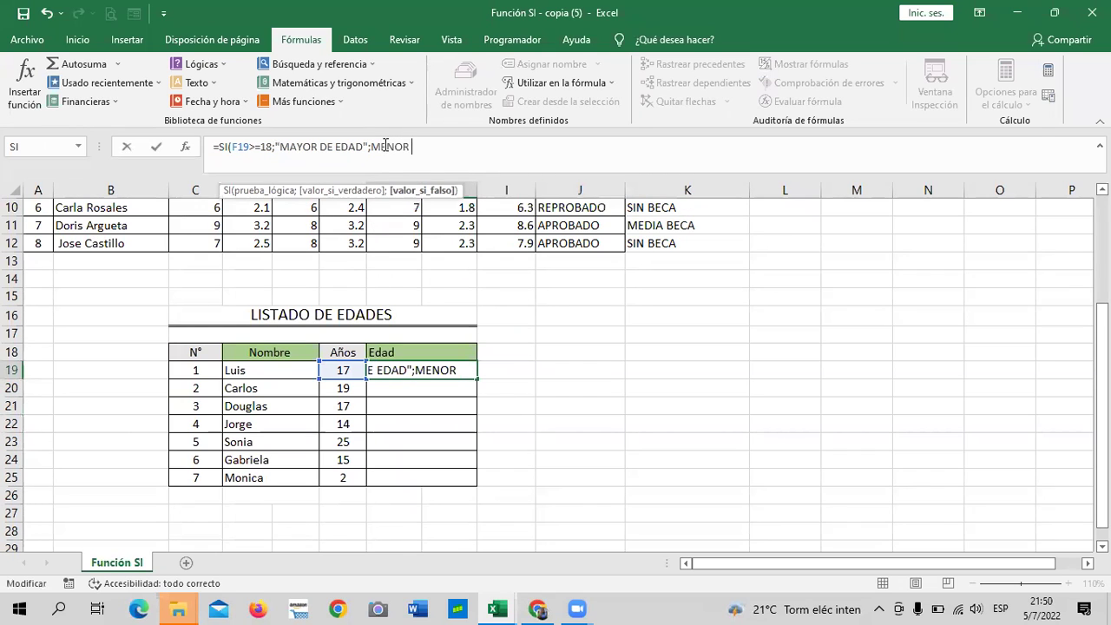
text(DE EDAD"))
key(Return)
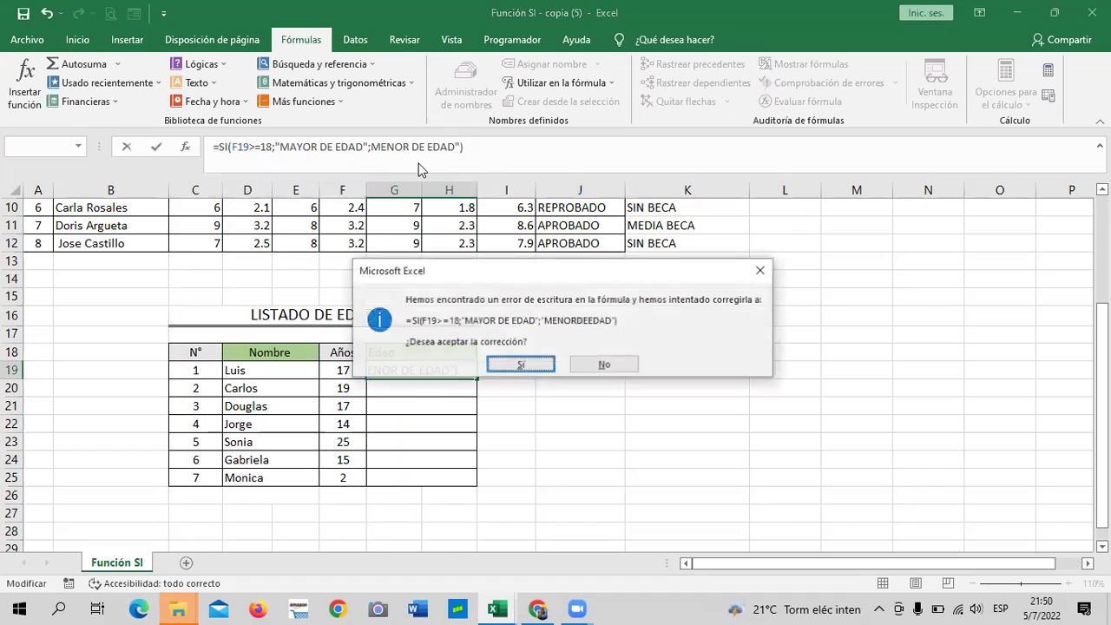
click(552, 366)
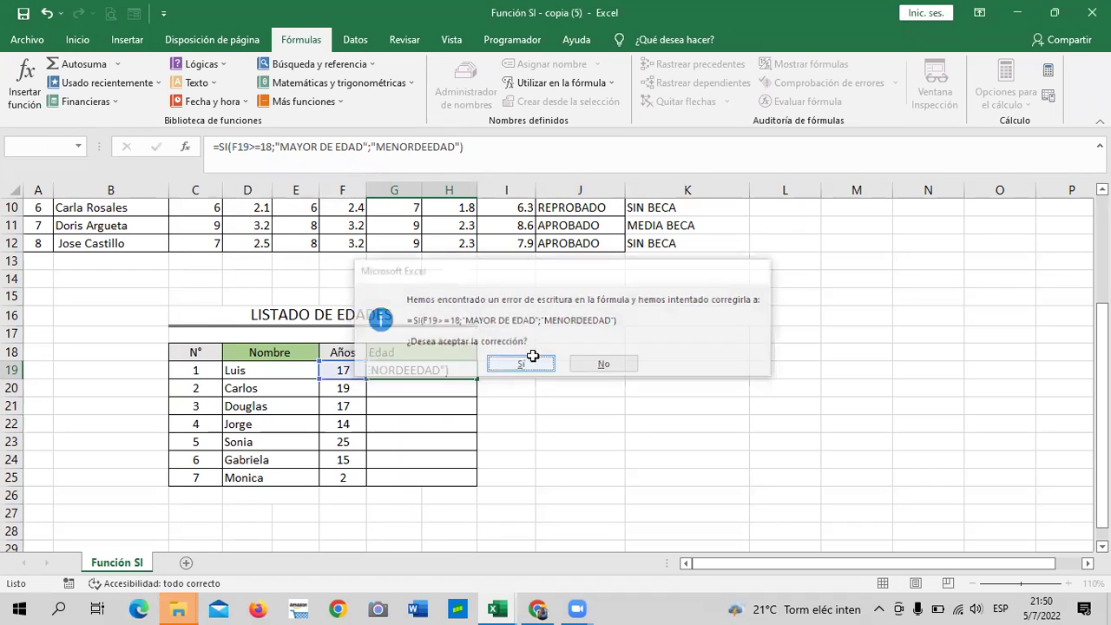
Restore the spaces in MENOR DE EDAD and fill the formula down to G25.
click(455, 369)
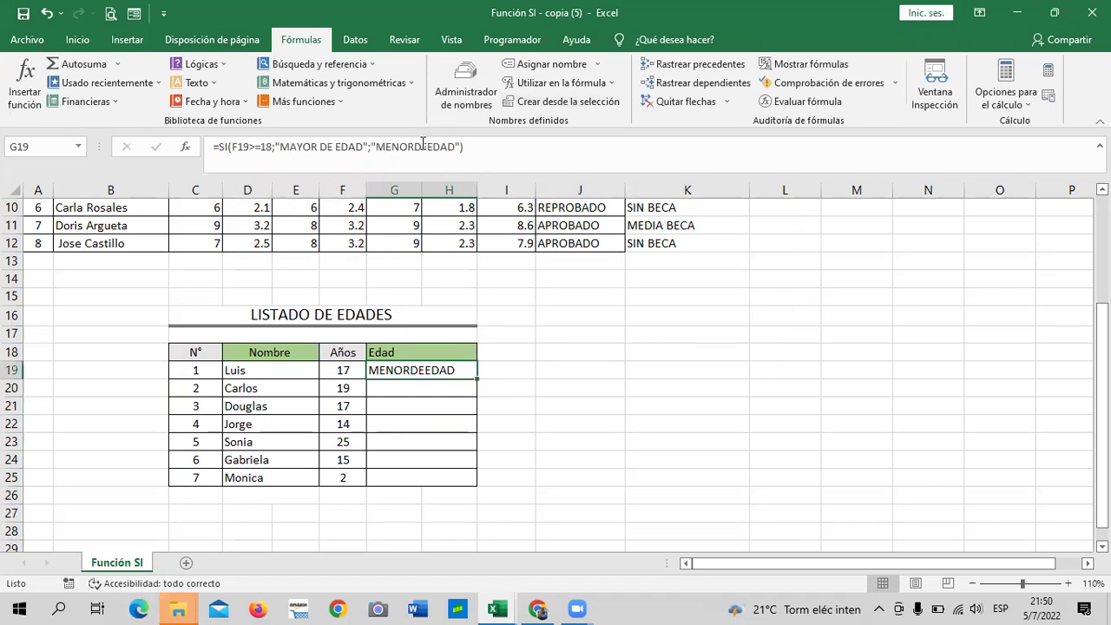
click(413, 147)
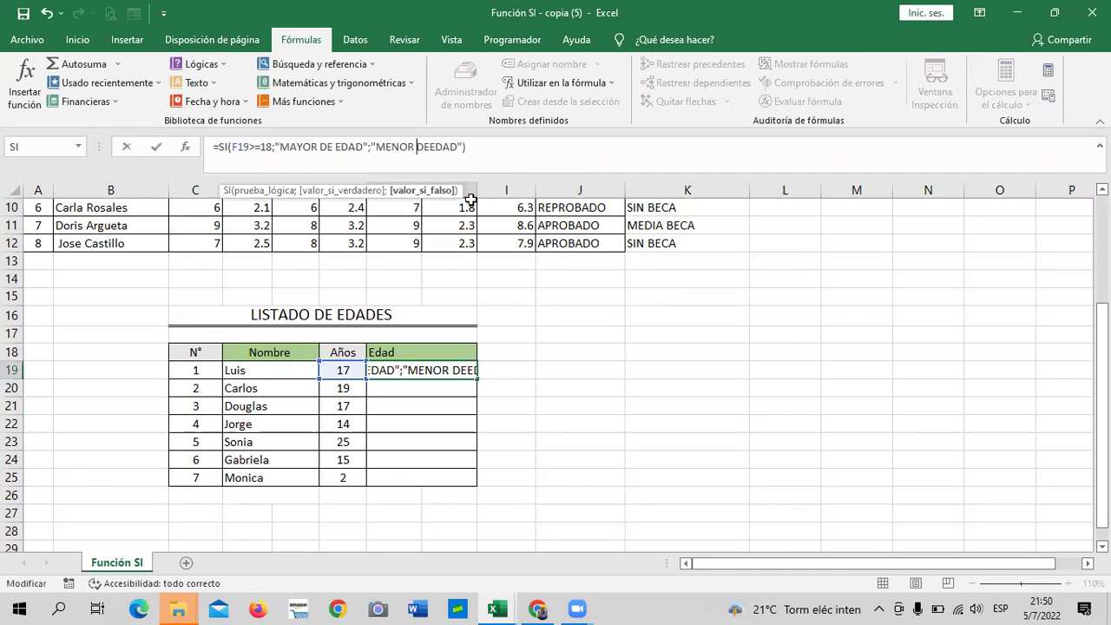
click(428, 146)
key(Return)
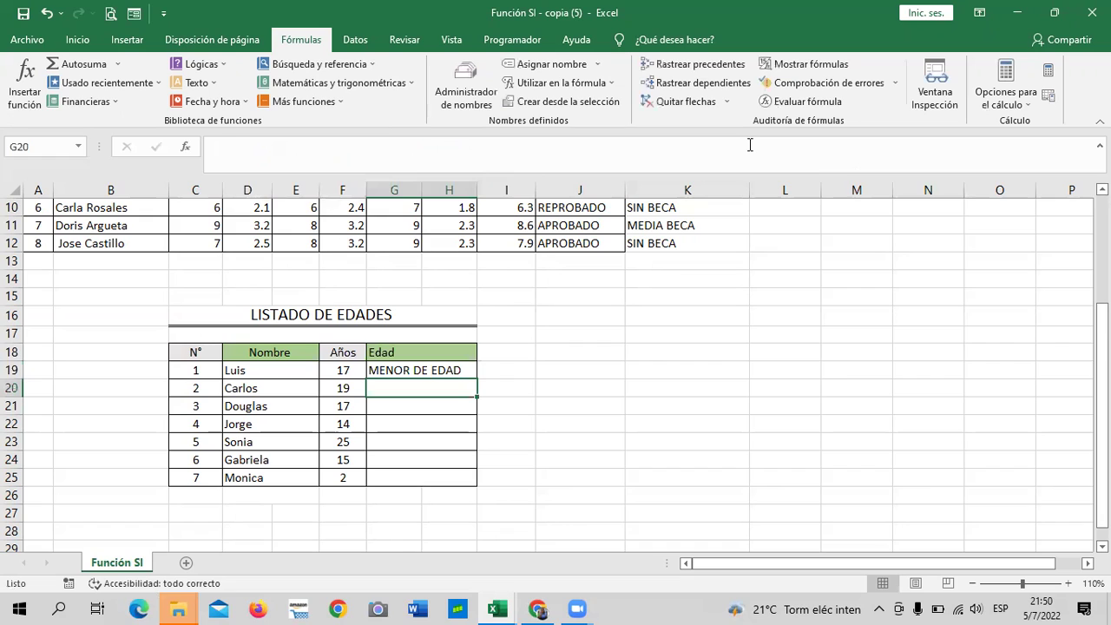
click(416, 366)
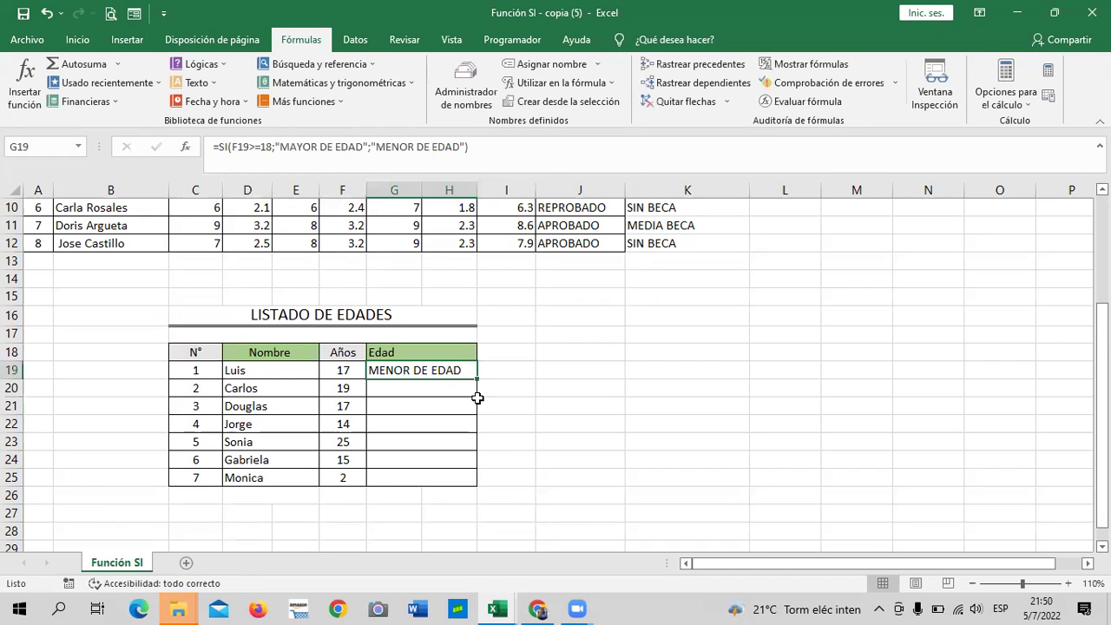
drag(476, 379, 478, 484)
click(572, 491)
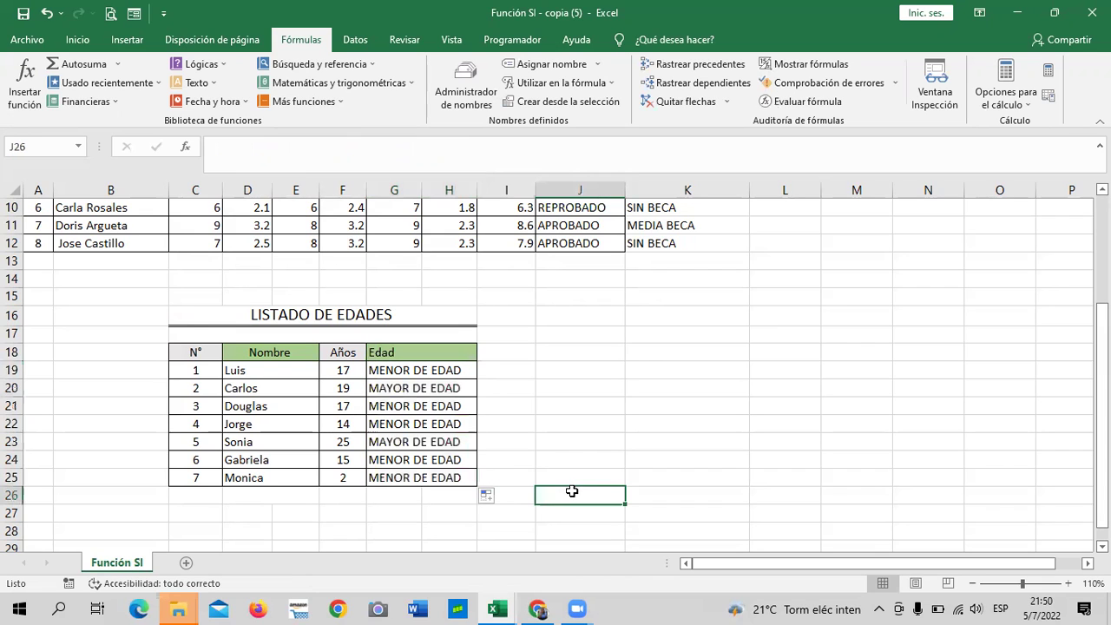
Start an SI formula in J18, then cancel it.
click(580, 350)
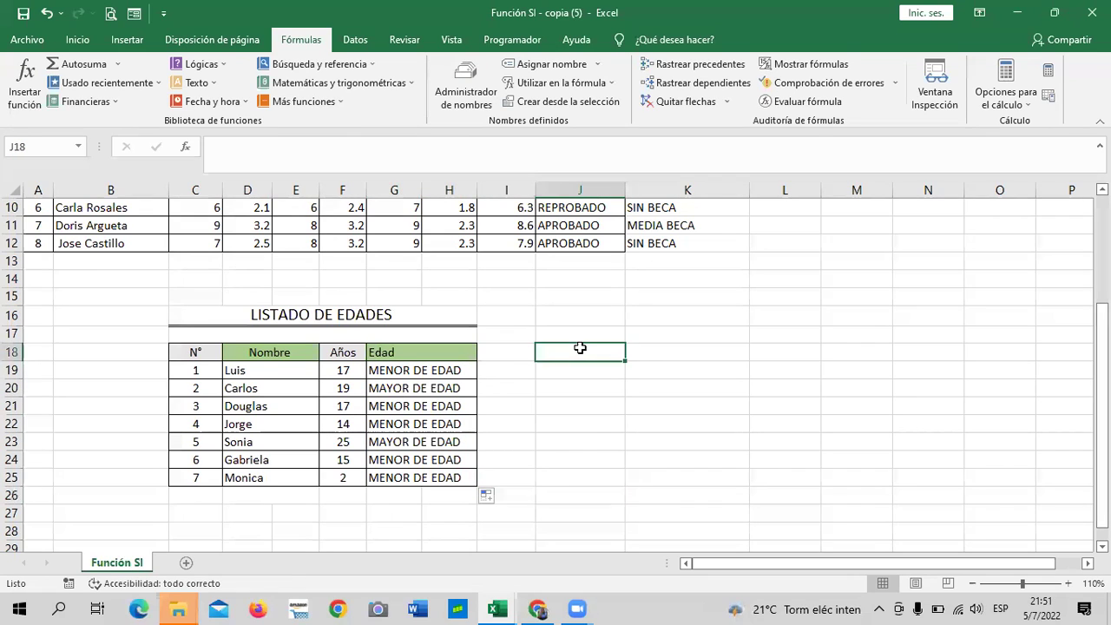
text(=)
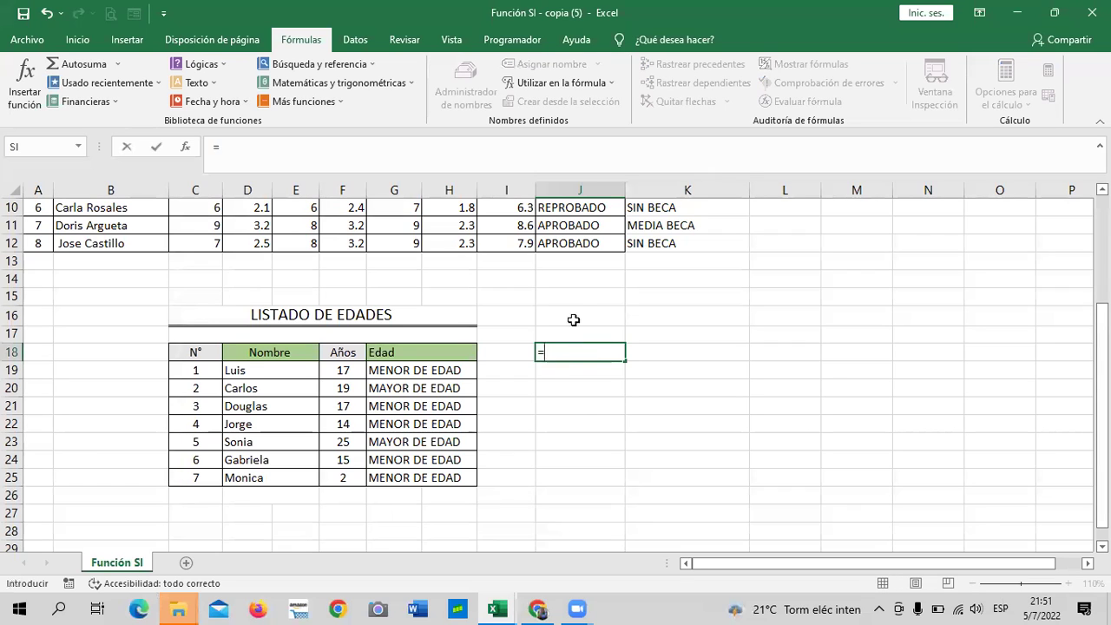
text(SI)
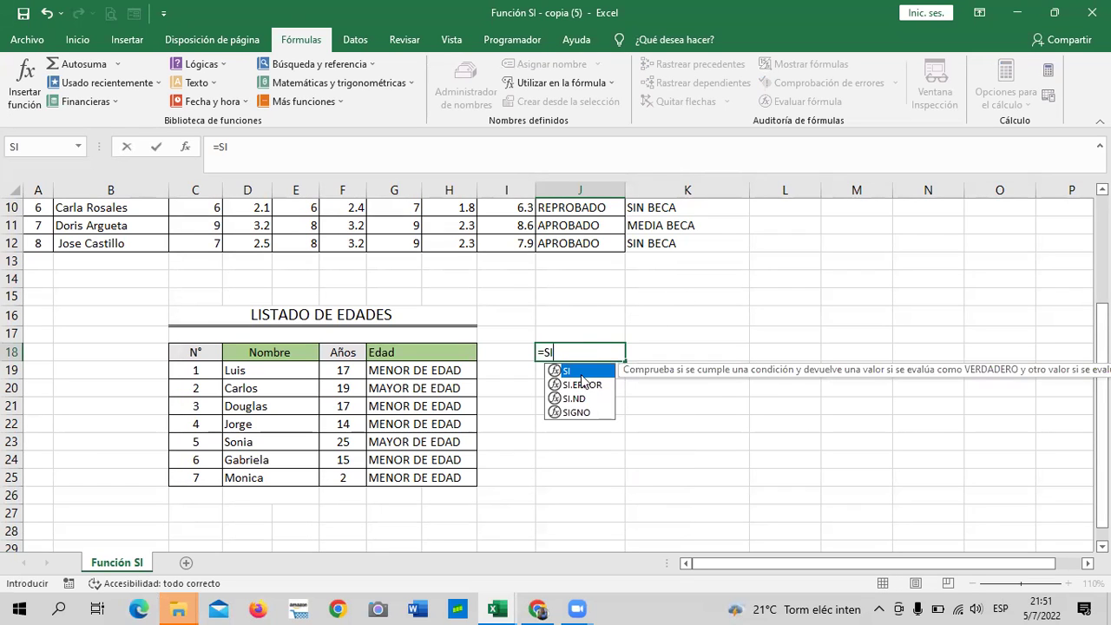
double_click(578, 372)
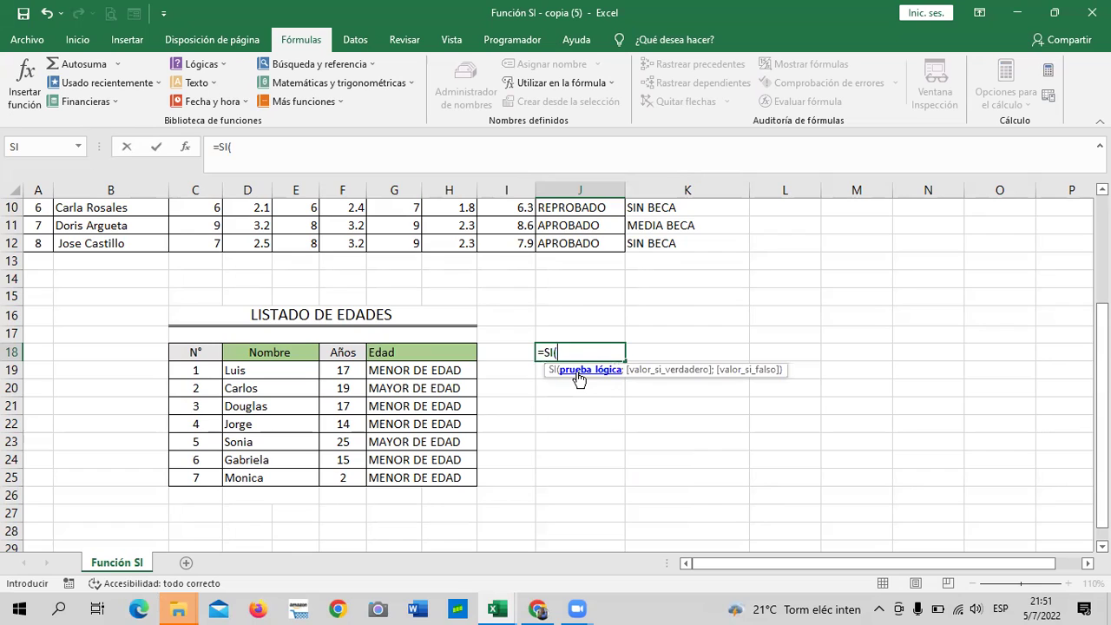
key(Escape)
Enter =SI(G19="MENOR DE EDAD";"PERMISO";"SIN PERMISO") in J19.
click(570, 369)
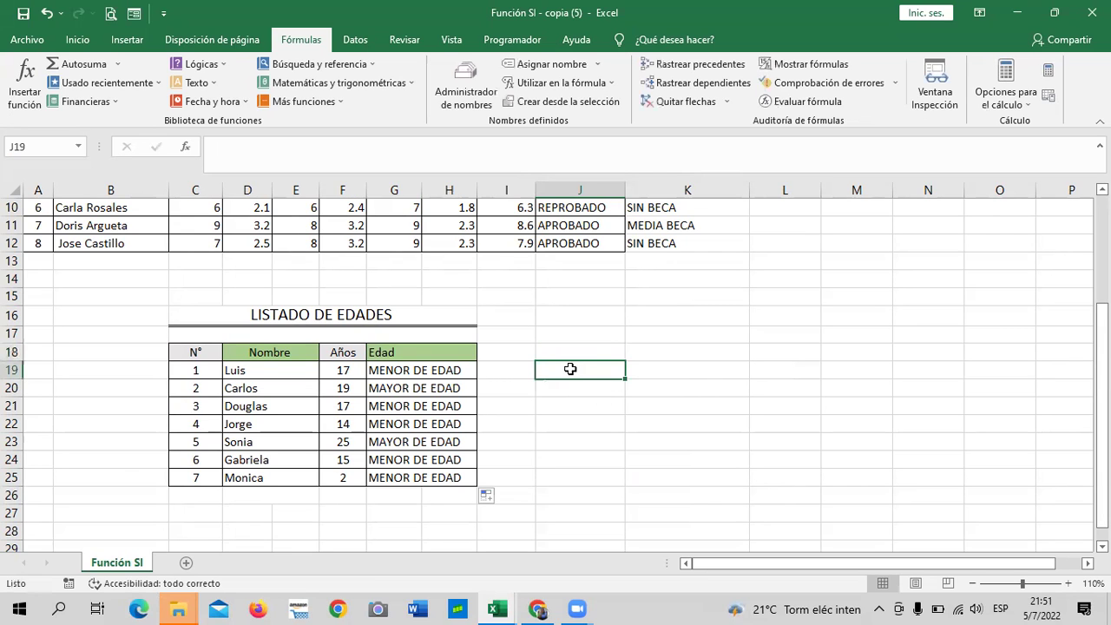
text(=SI)
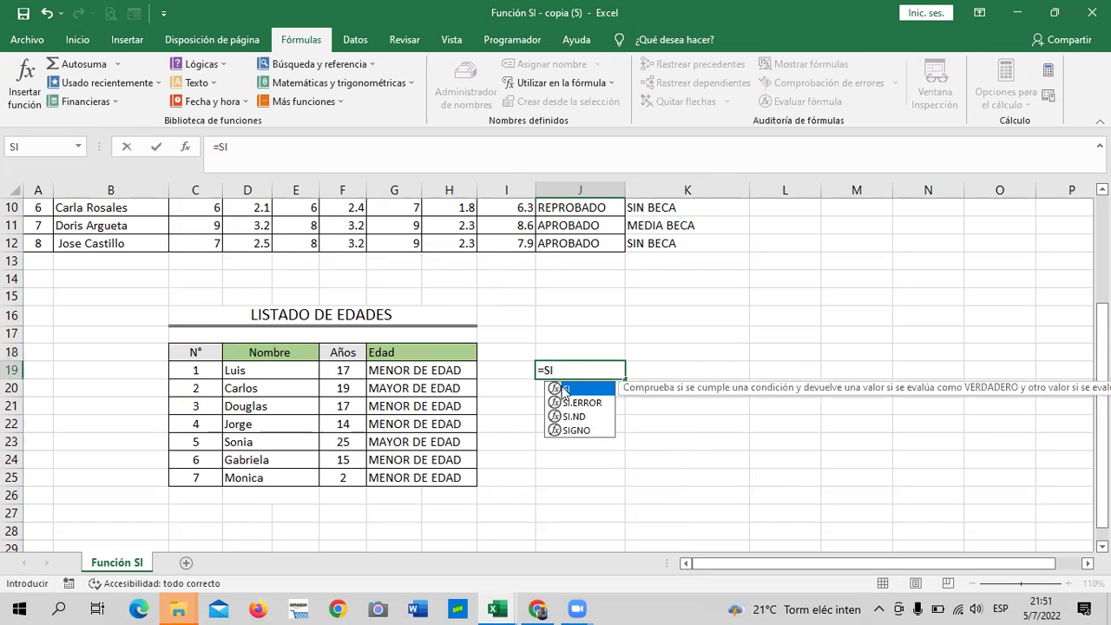
double_click(569, 389)
click(440, 369)
text(=")
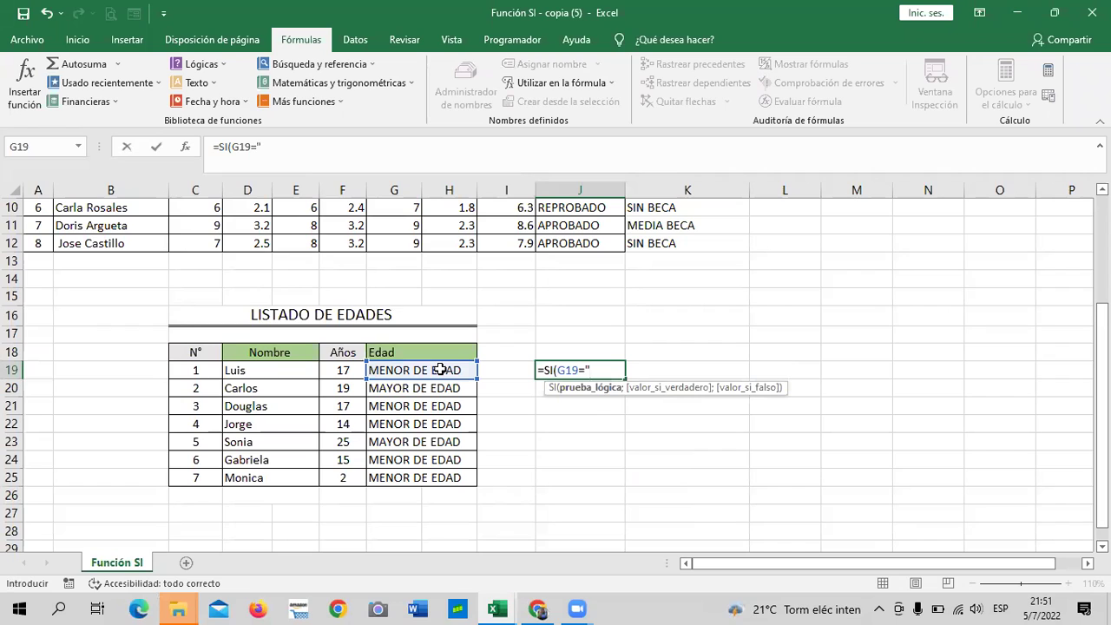
text(MENOR DE EDAD)
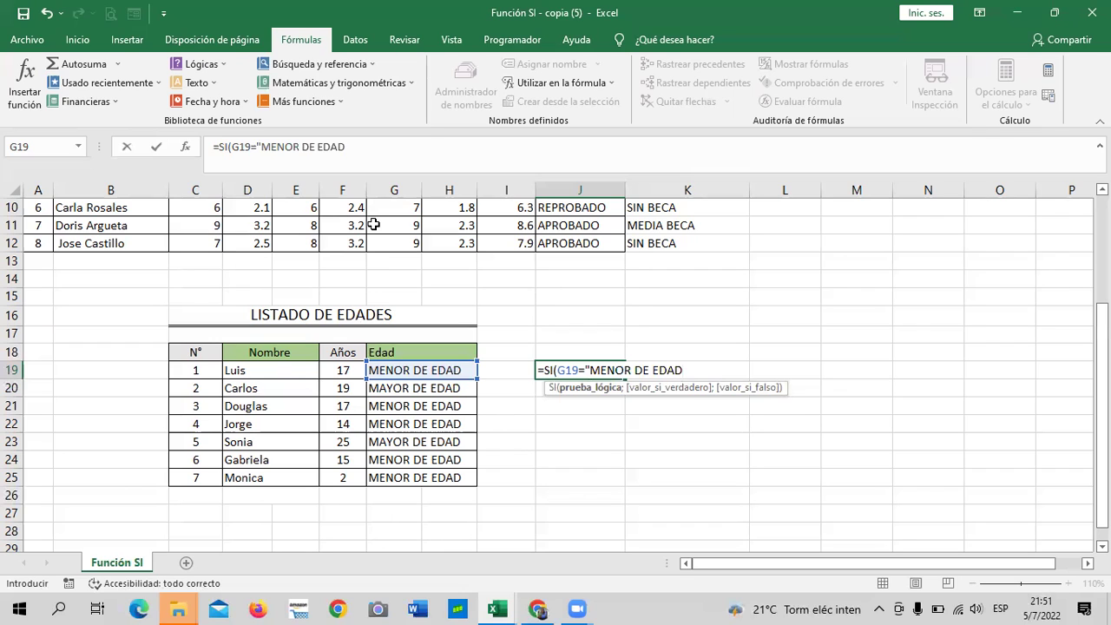
text(";)
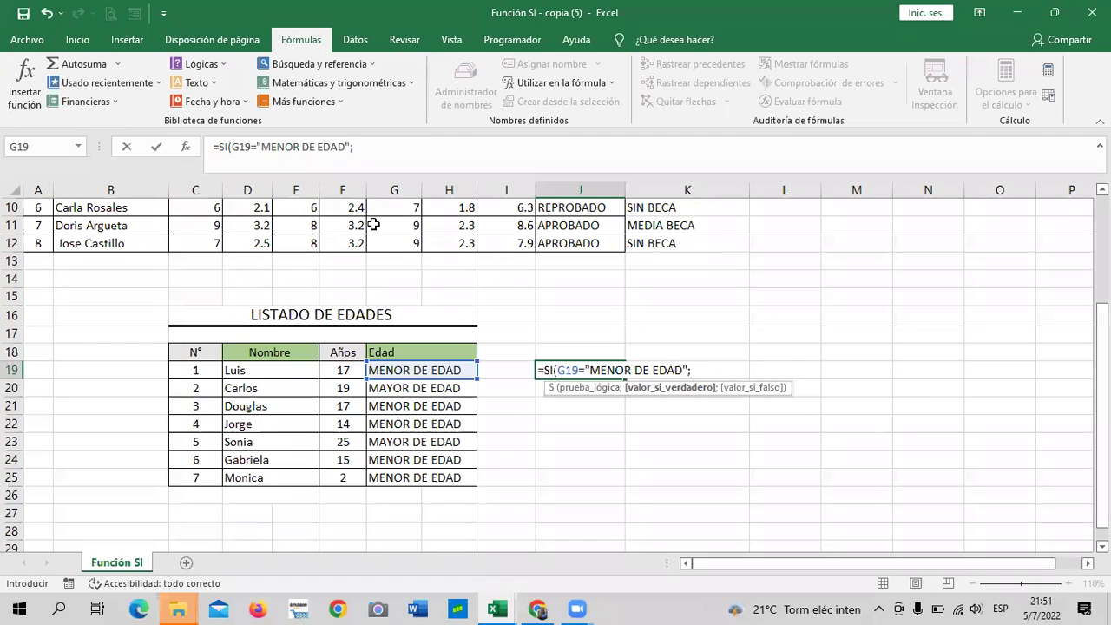
text(")
text(PERMISO";")
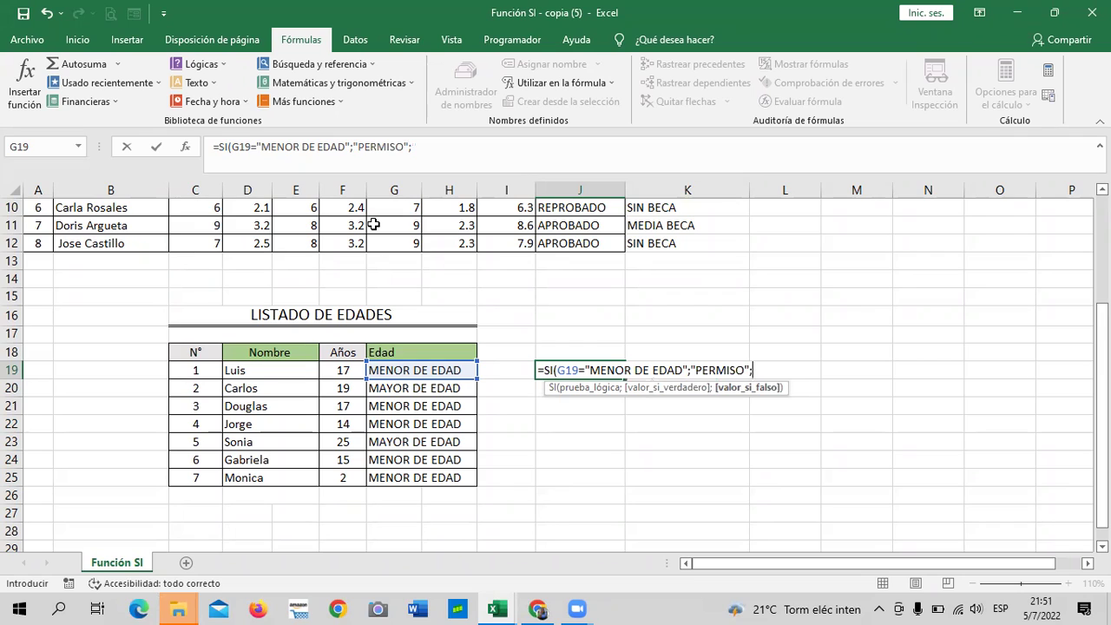
text(SIN)
text( PERMISO")
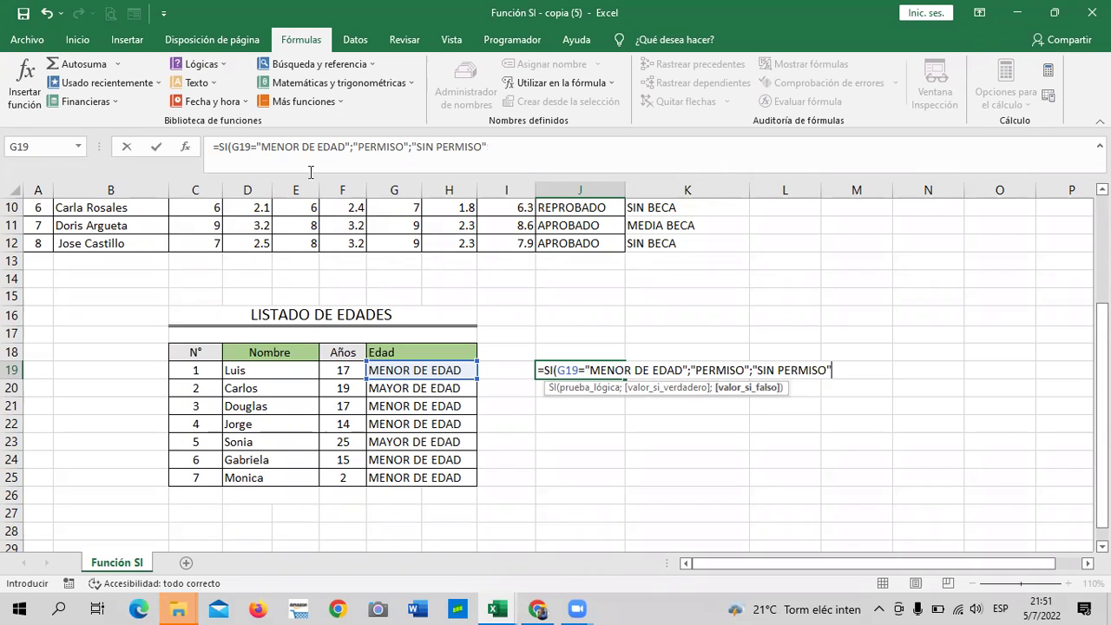
text())
key(Return)
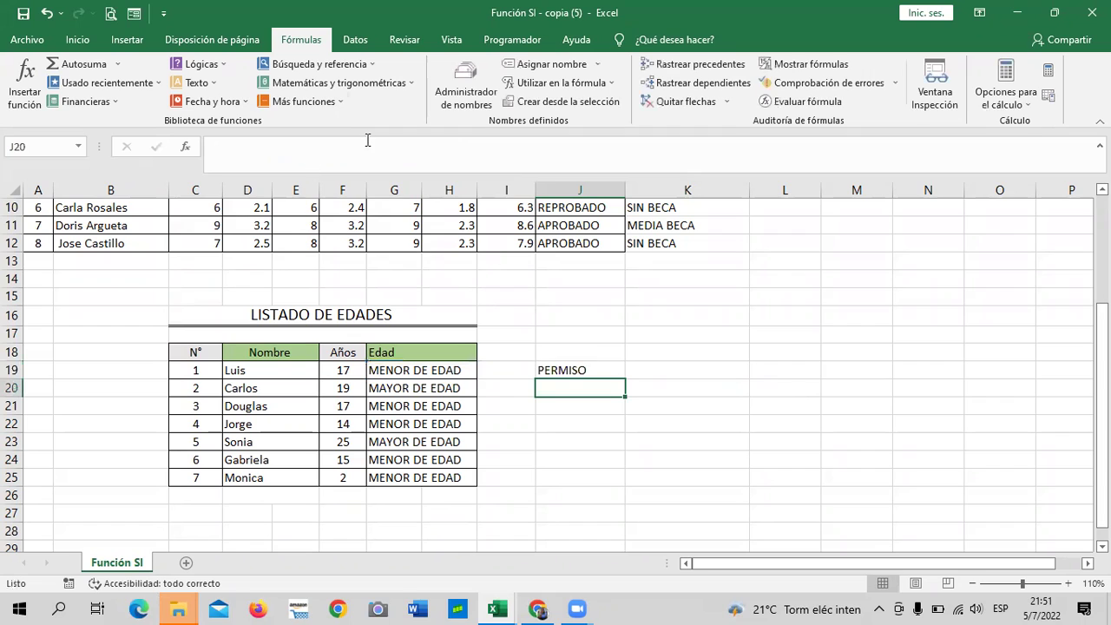
Fill the J19 formula down to J25 and reselect J19.
click(562, 367)
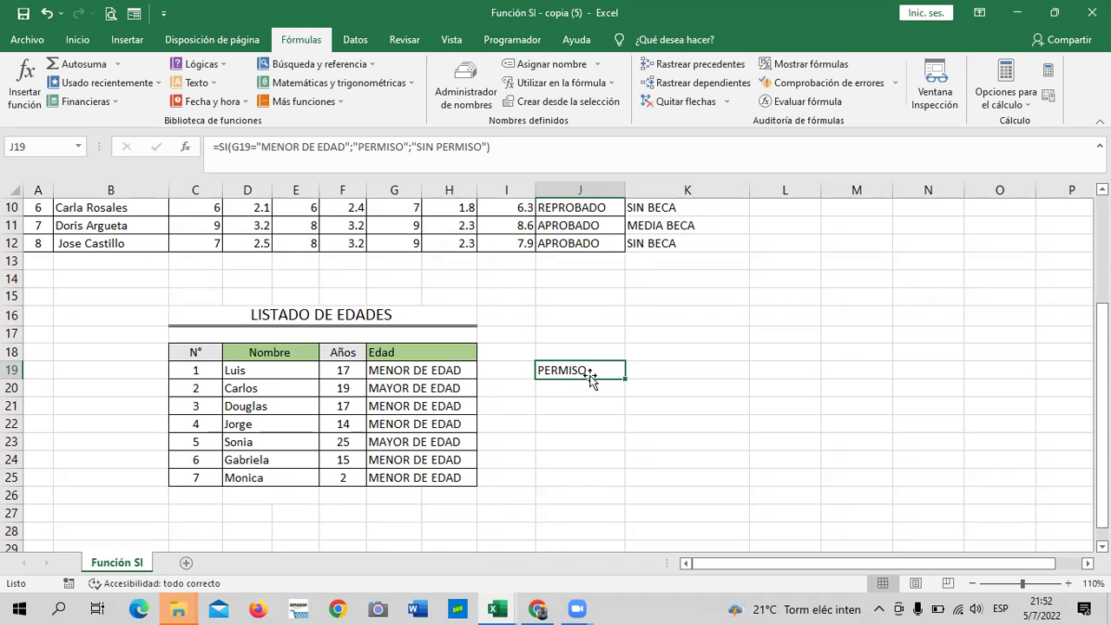
drag(625, 378, 623, 487)
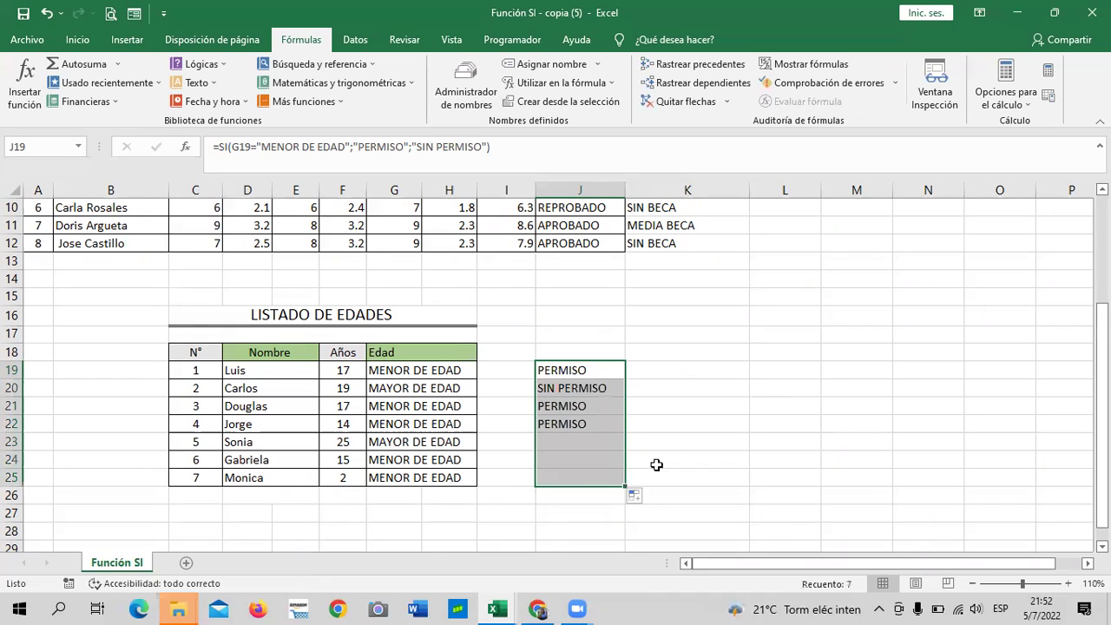
click(704, 407)
click(610, 369)
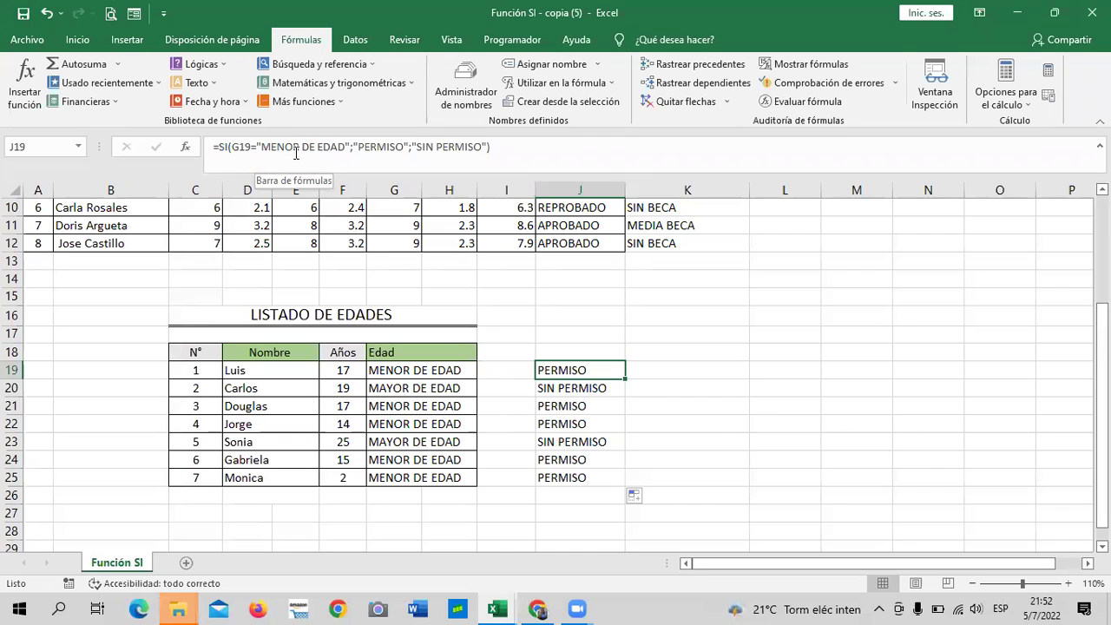
Swap J19's results so MENOR DE EDAD returns SIN PERMISO and others PERMISO.
click(355, 146)
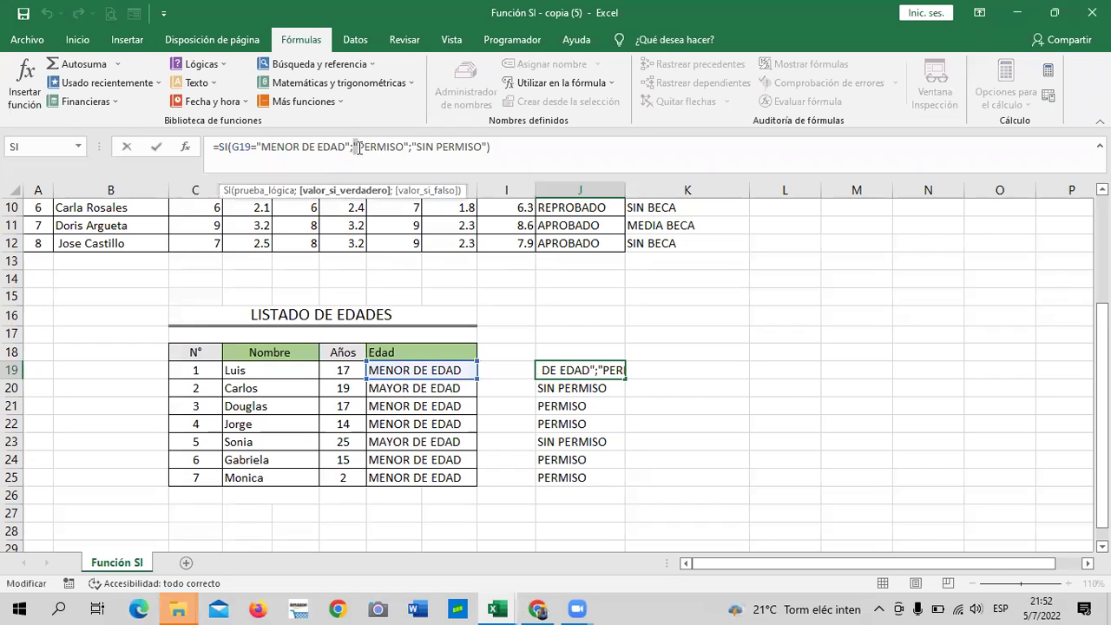
key(Right)
text(SIN)
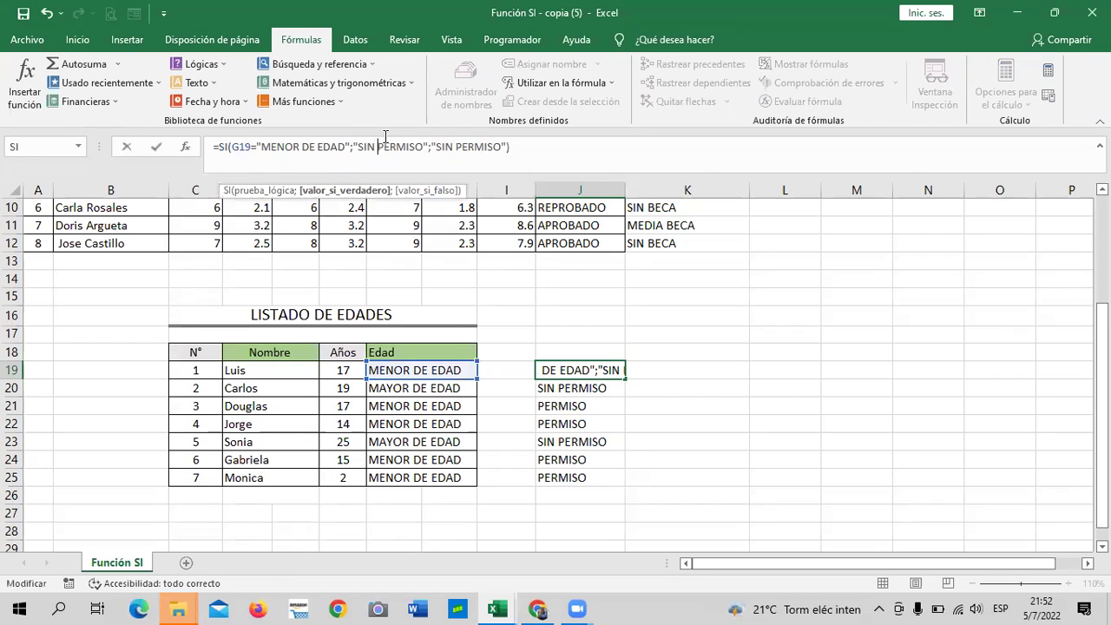
click(453, 146)
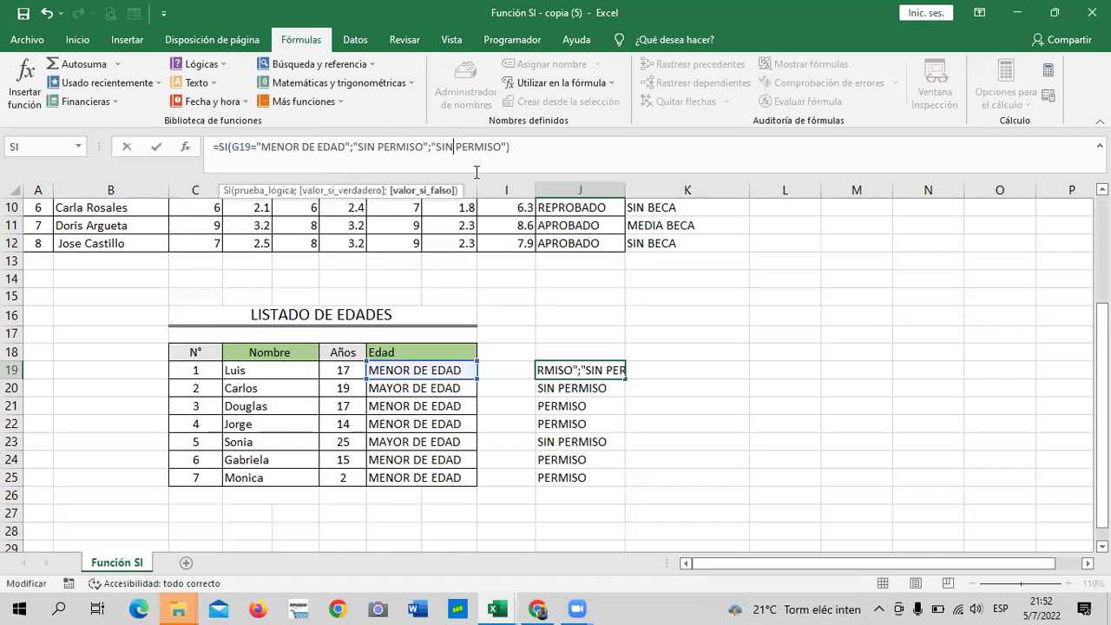
key(BackSpace)
key(BackSpace)
key(BackSpace)
key(BackSpace)
click(513, 151)
key(Return)
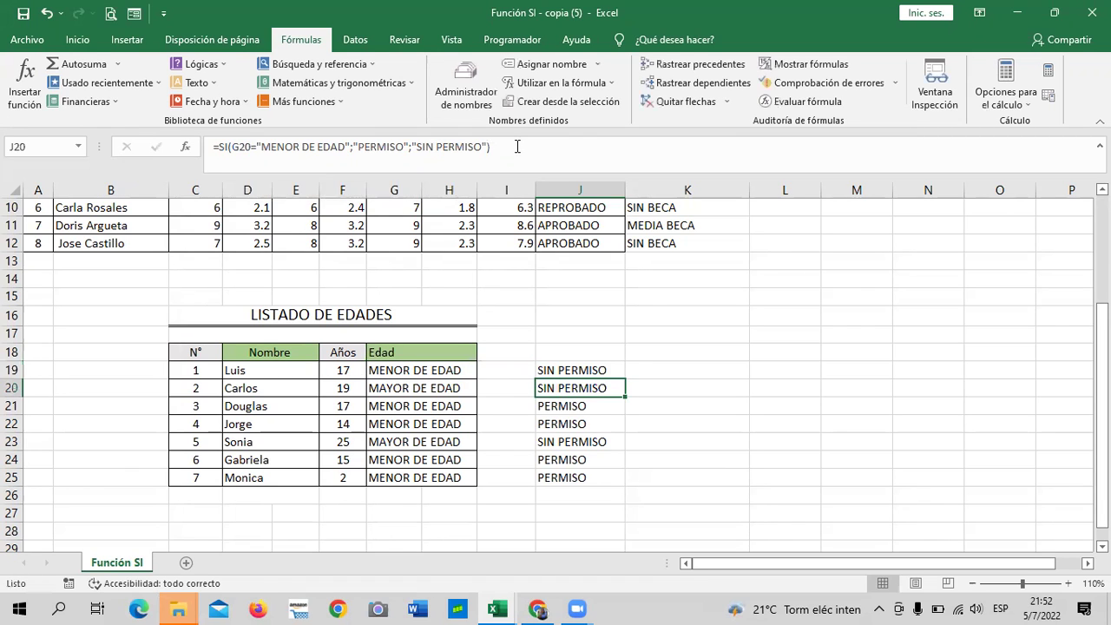
Copy the corrected J19 formula down to J25.
click(597, 375)
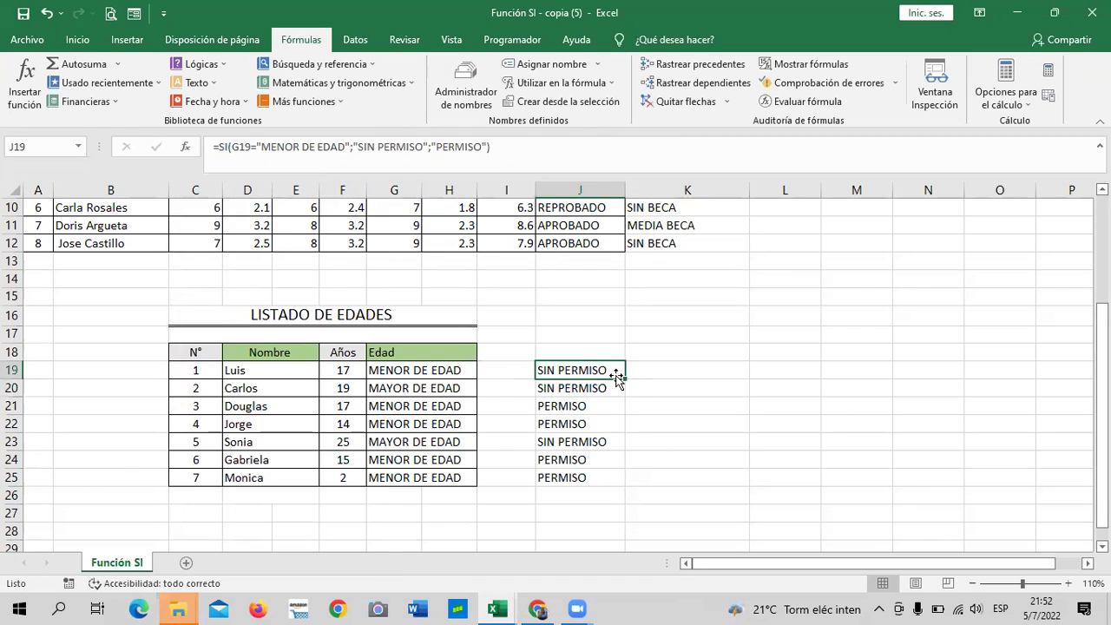
drag(625, 378, 637, 476)
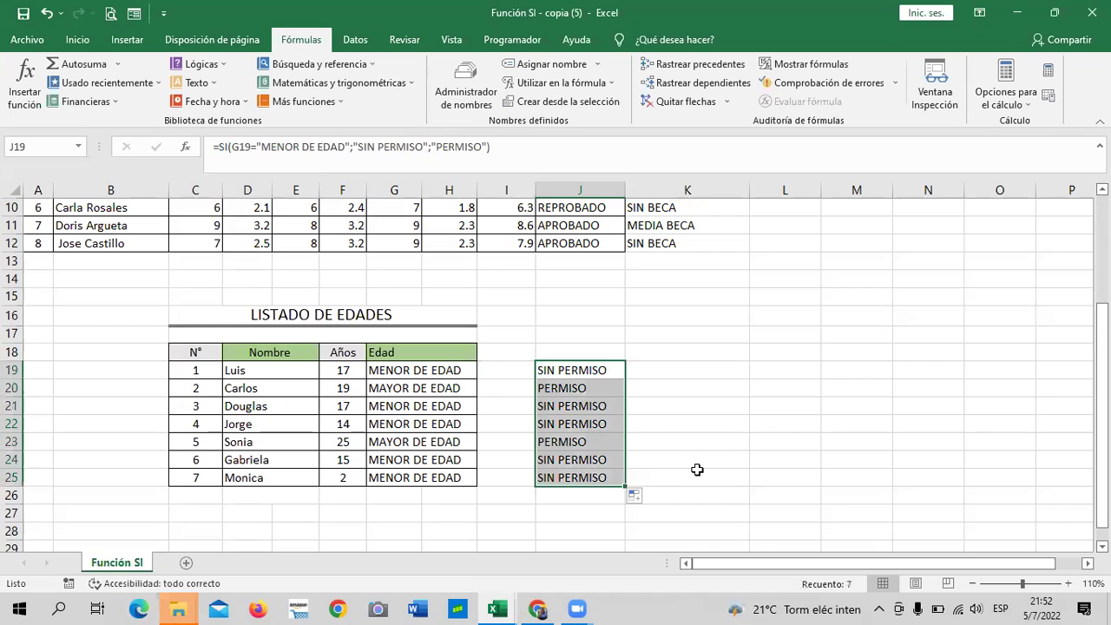
click(696, 470)
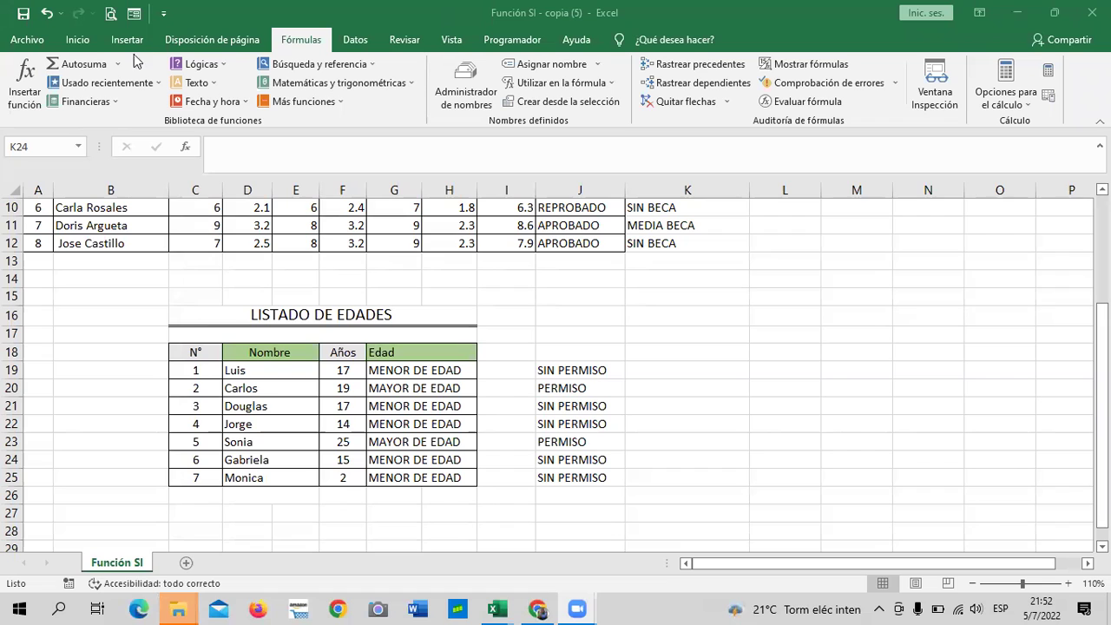
Switch to the Inicio tab and click into the first Edad value in G19.
click(78, 39)
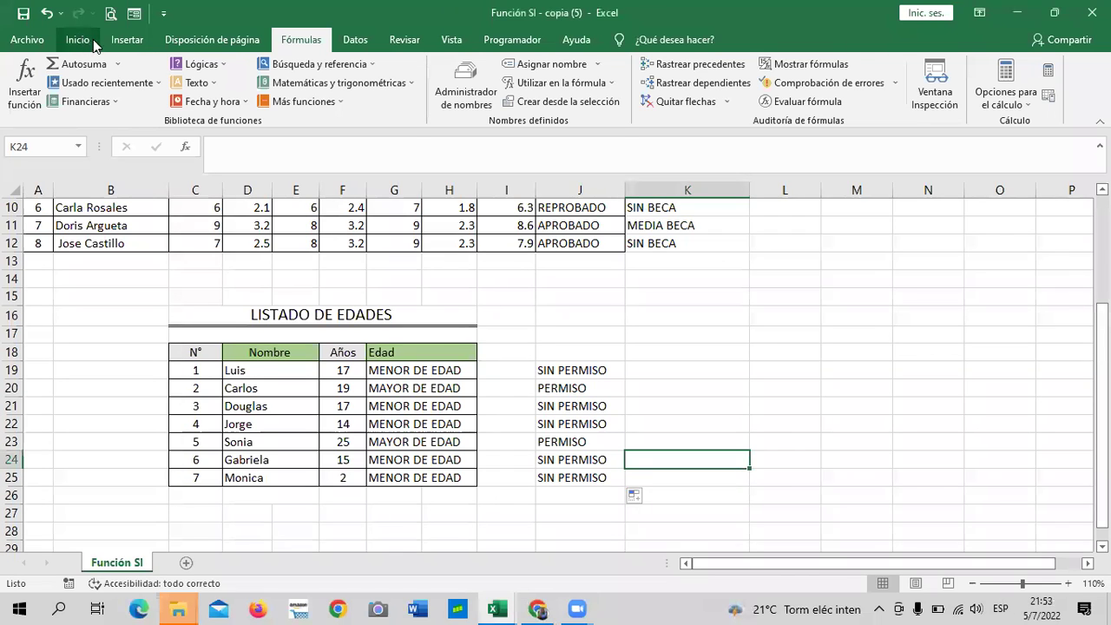
click(75, 43)
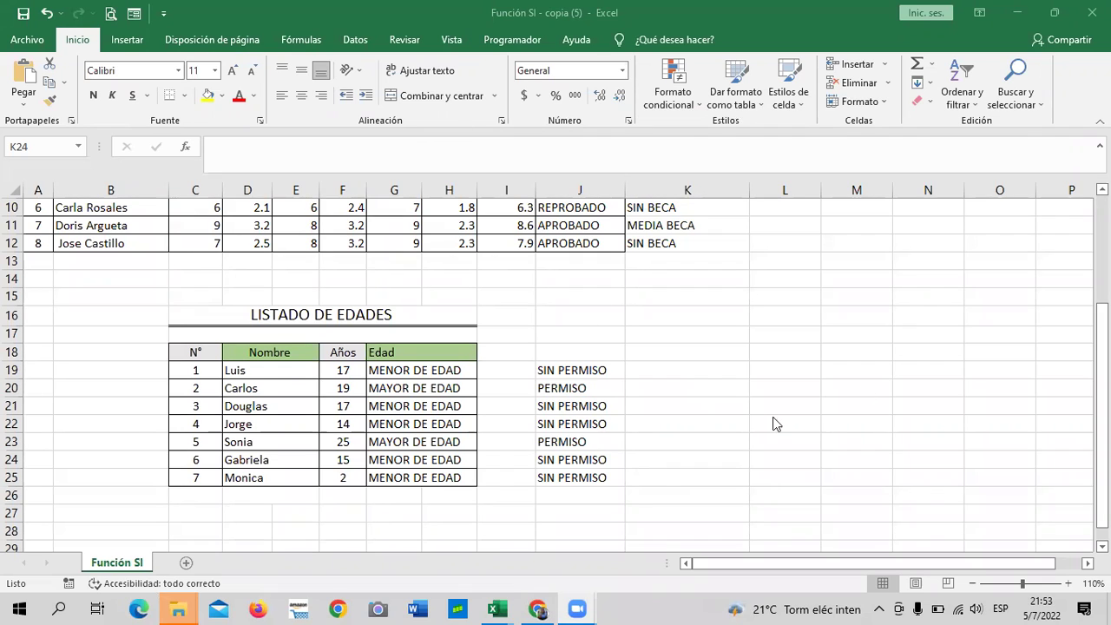
click(440, 368)
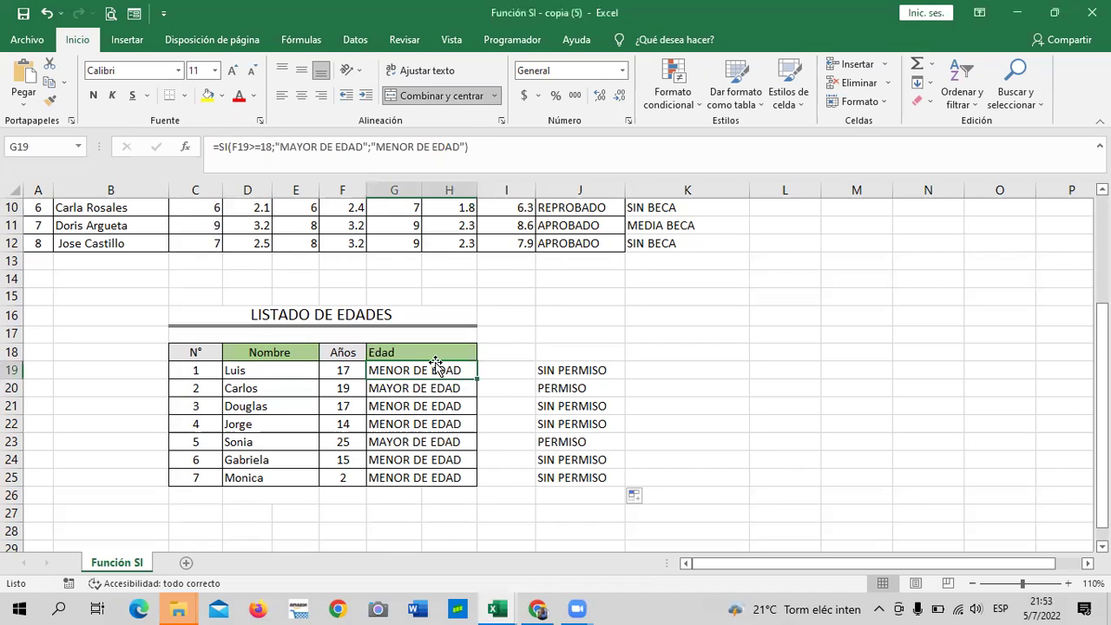
click(772, 367)
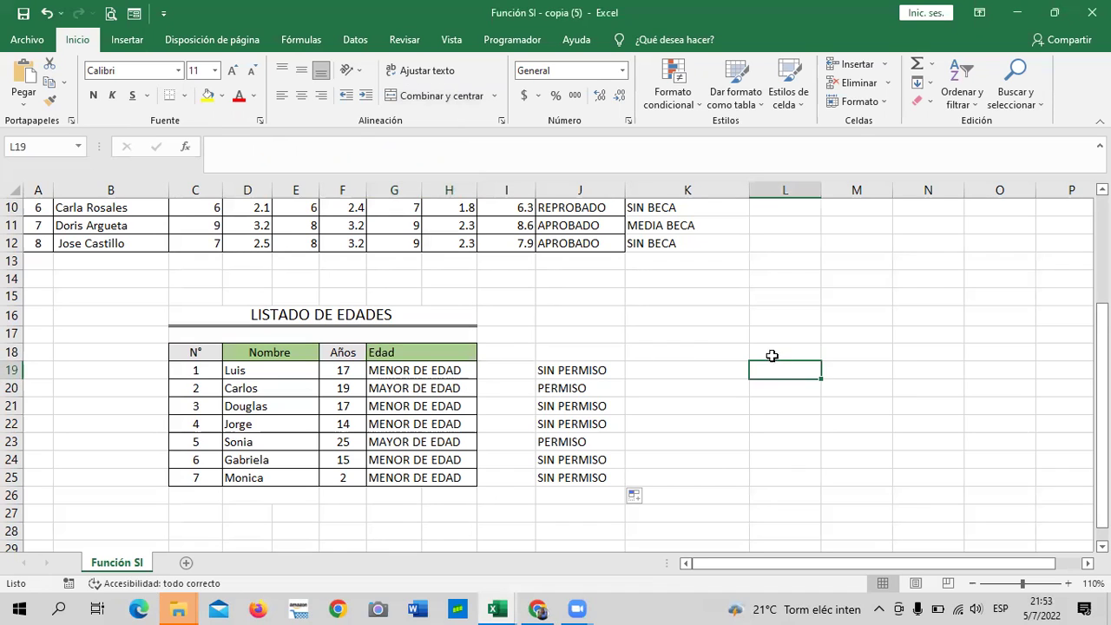
click(404, 370)
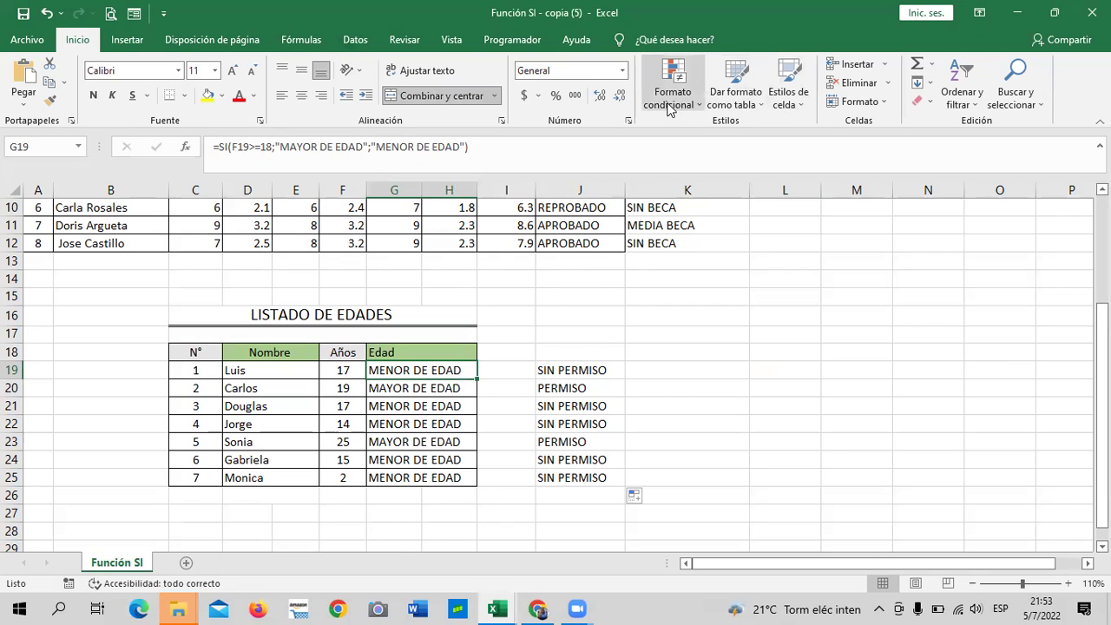
Start a Text that Contains rule for MENOR DE EDAD on the Edad cells G19:G25.
drag(411, 367, 412, 473)
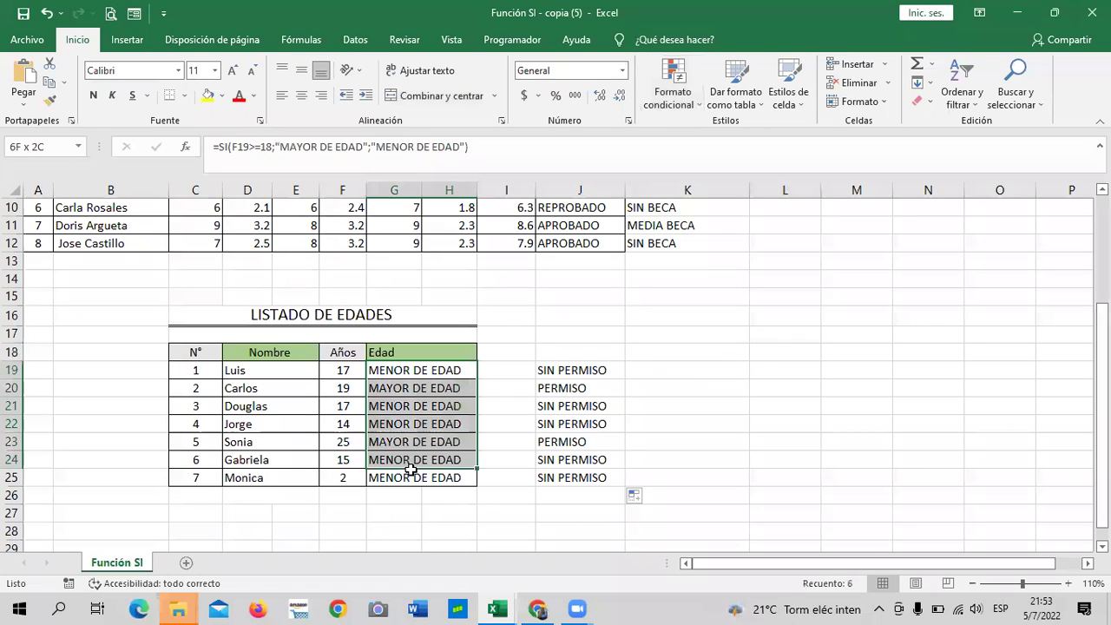
click(693, 105)
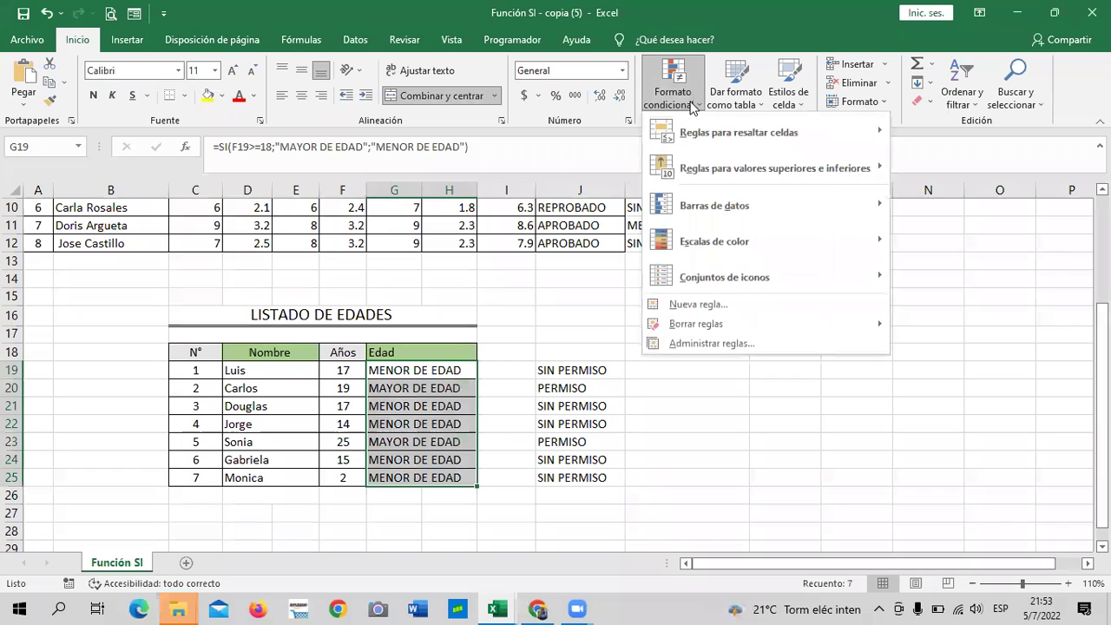
mouse_move(705, 114)
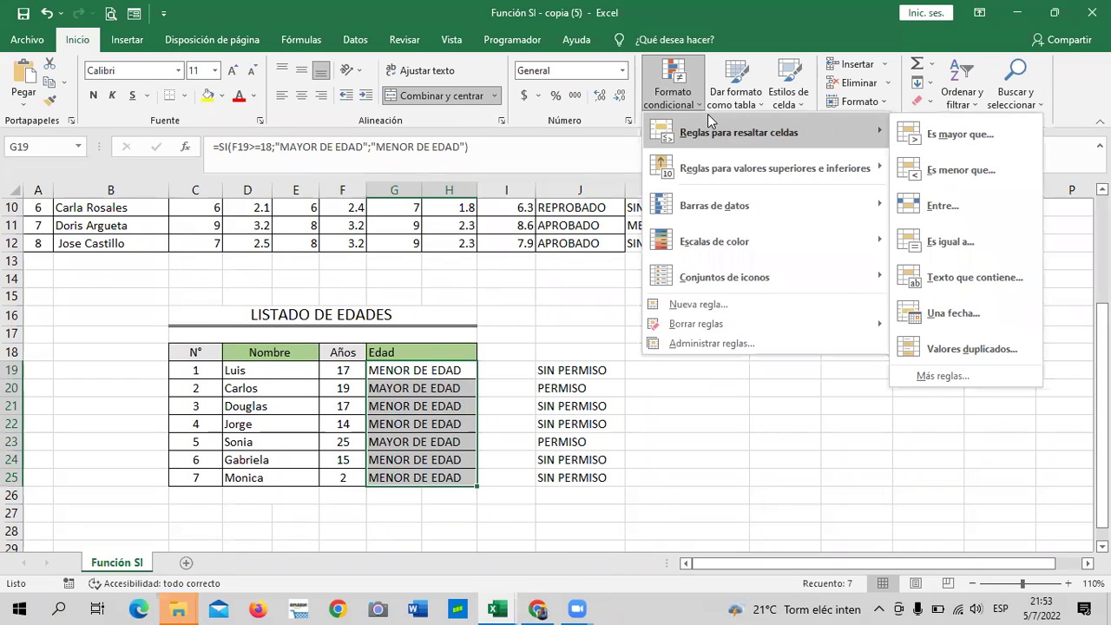
mouse_move(718, 211)
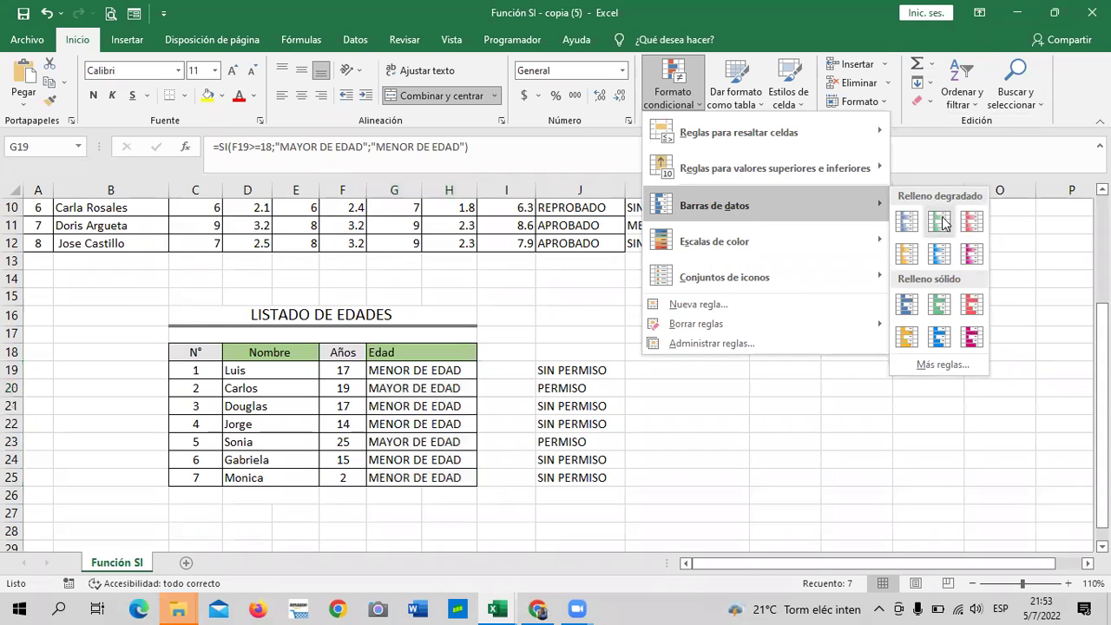
mouse_move(799, 147)
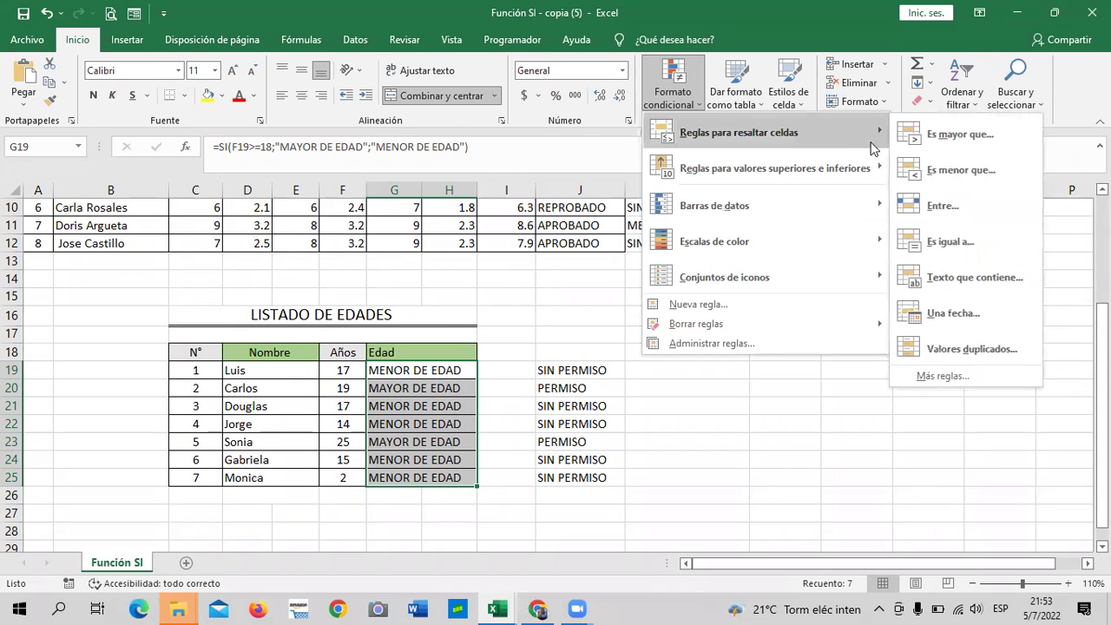
click(999, 282)
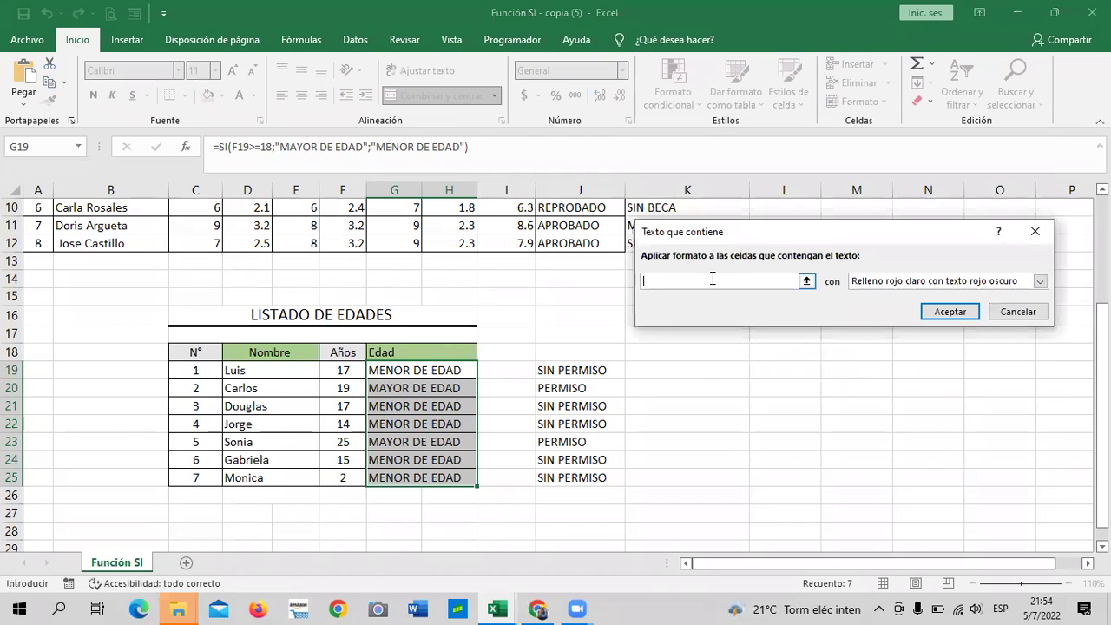
text(MENOR )
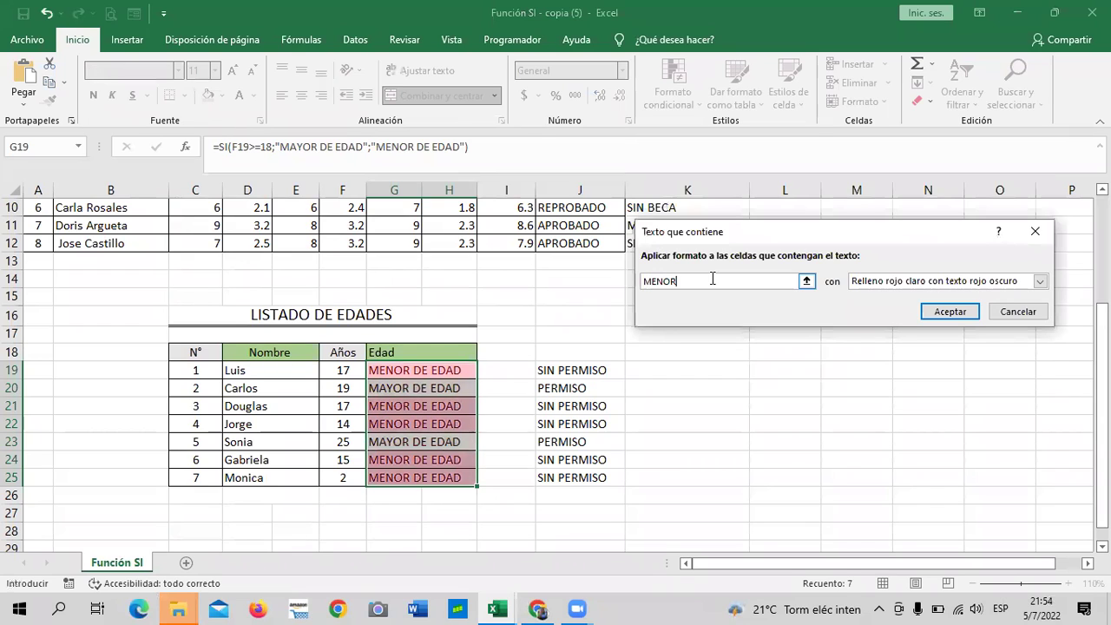
text(DE EDAD)
Give the MENOR DE EDAD rule a custom light blue fill and apply it.
click(1039, 282)
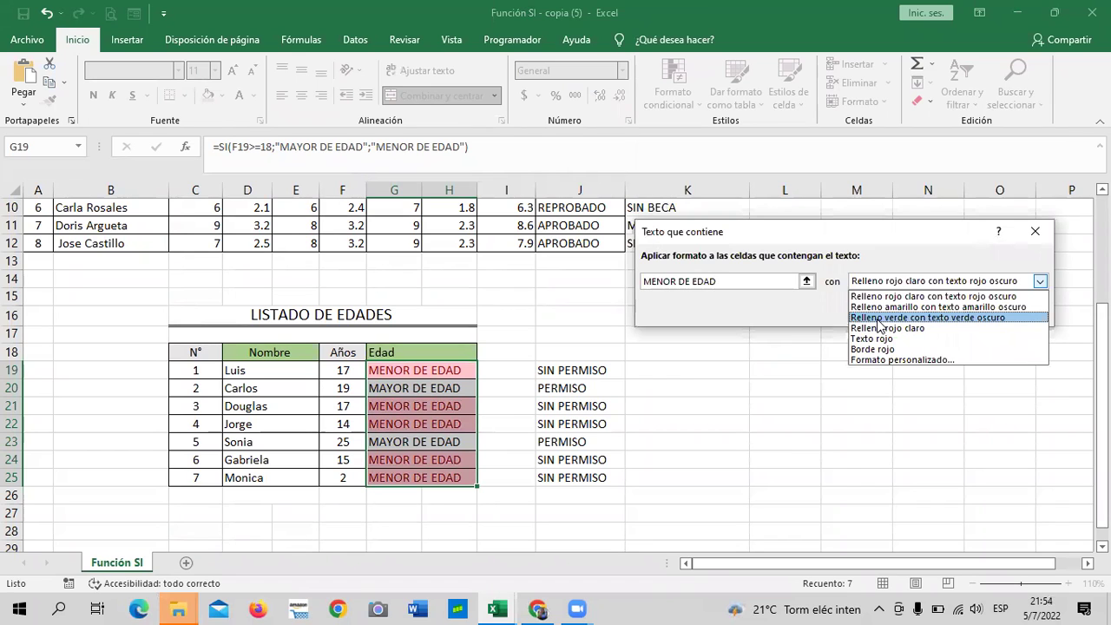
click(894, 358)
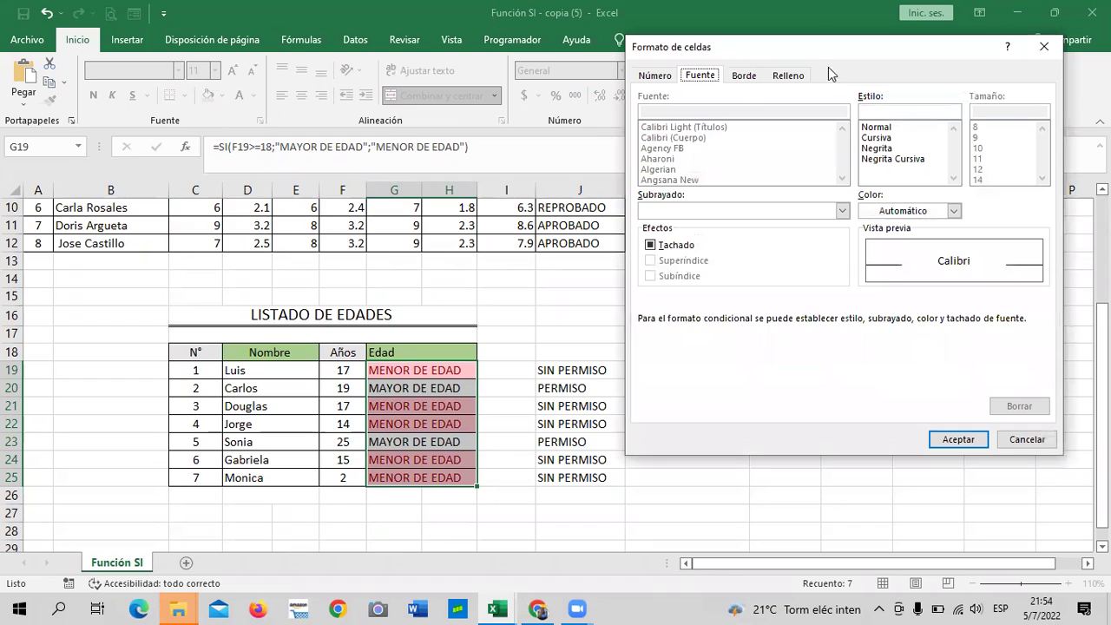
click(784, 76)
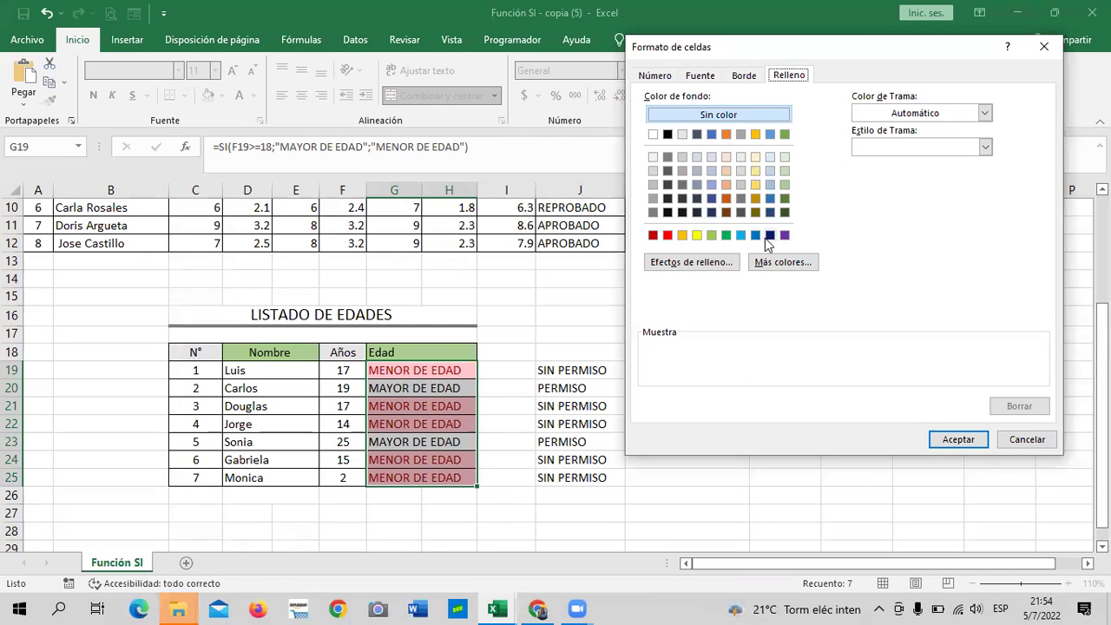
click(770, 184)
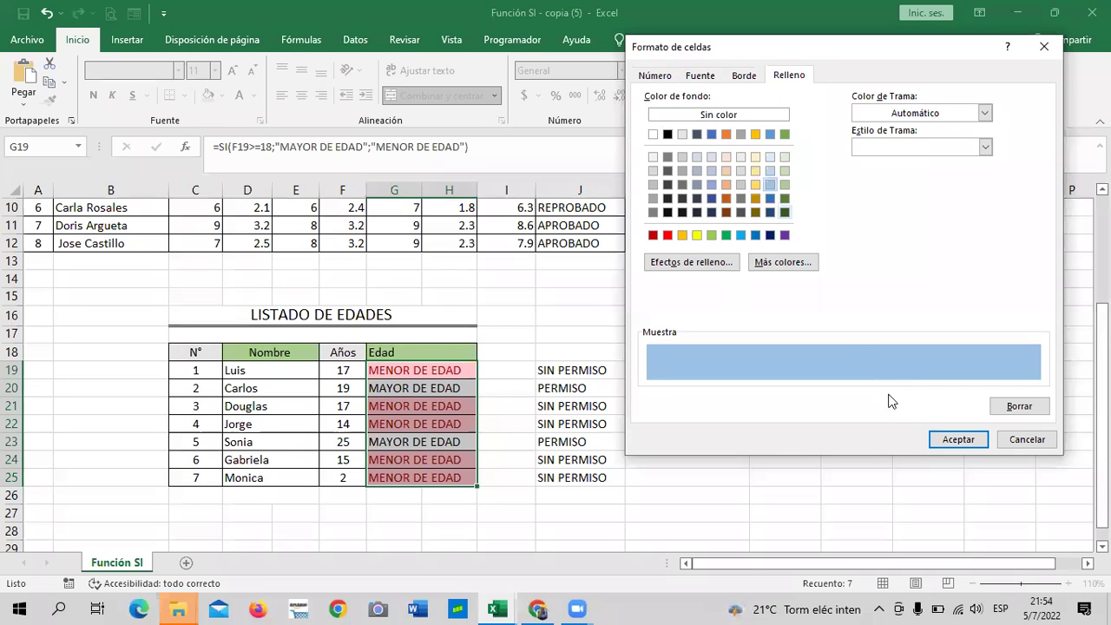
click(942, 439)
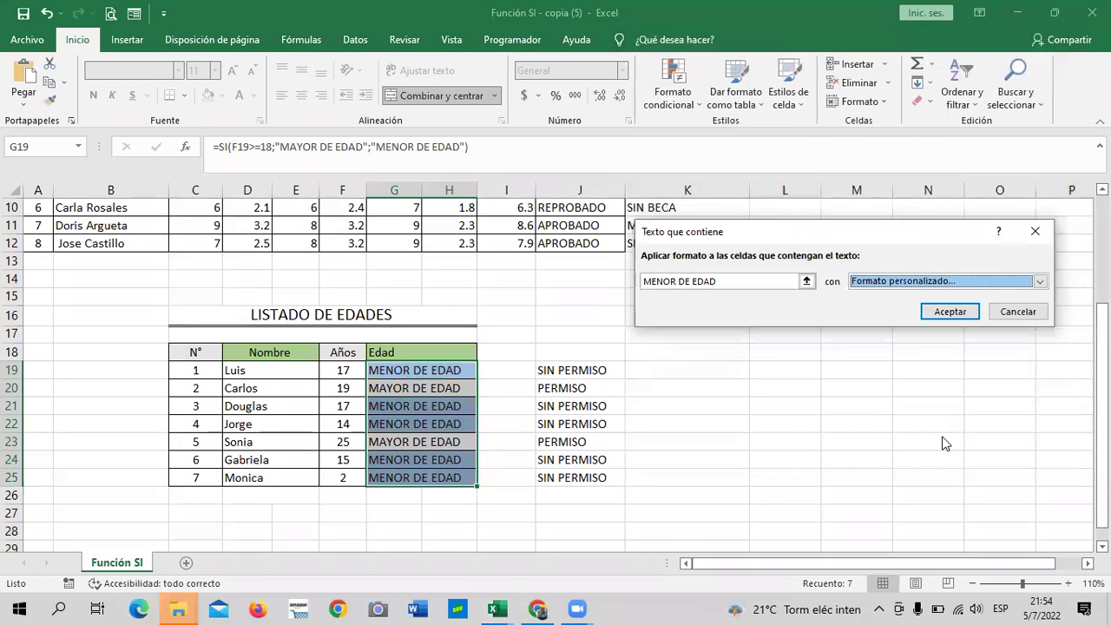
click(965, 312)
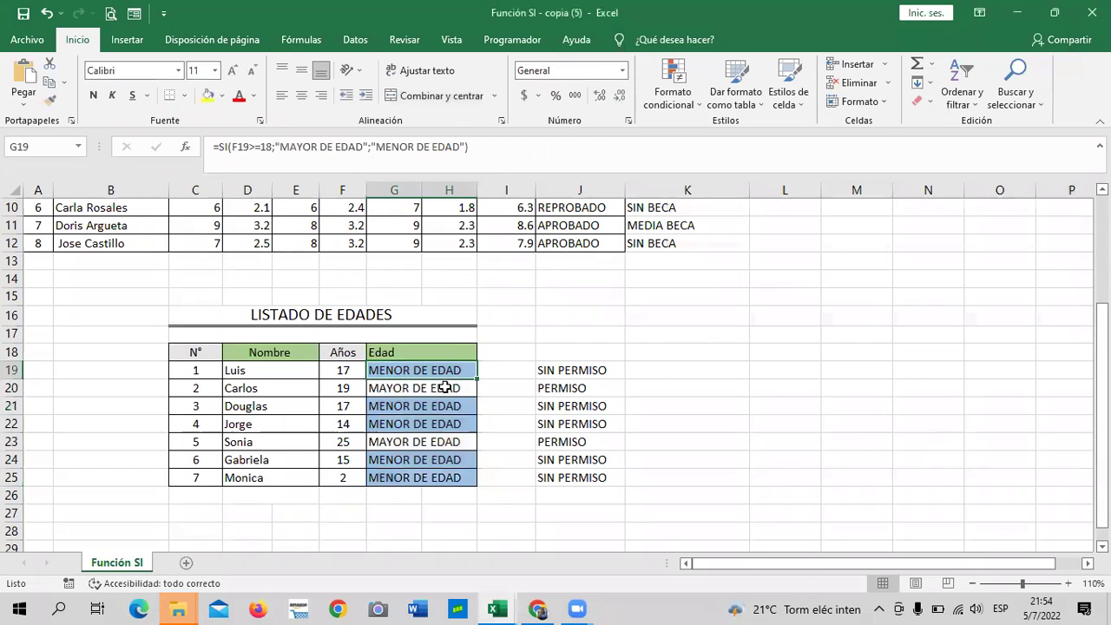
Highlight MAYOR DE EDAD cells in G19:G25 with the default light red fill and dark red text.
drag(425, 369, 440, 475)
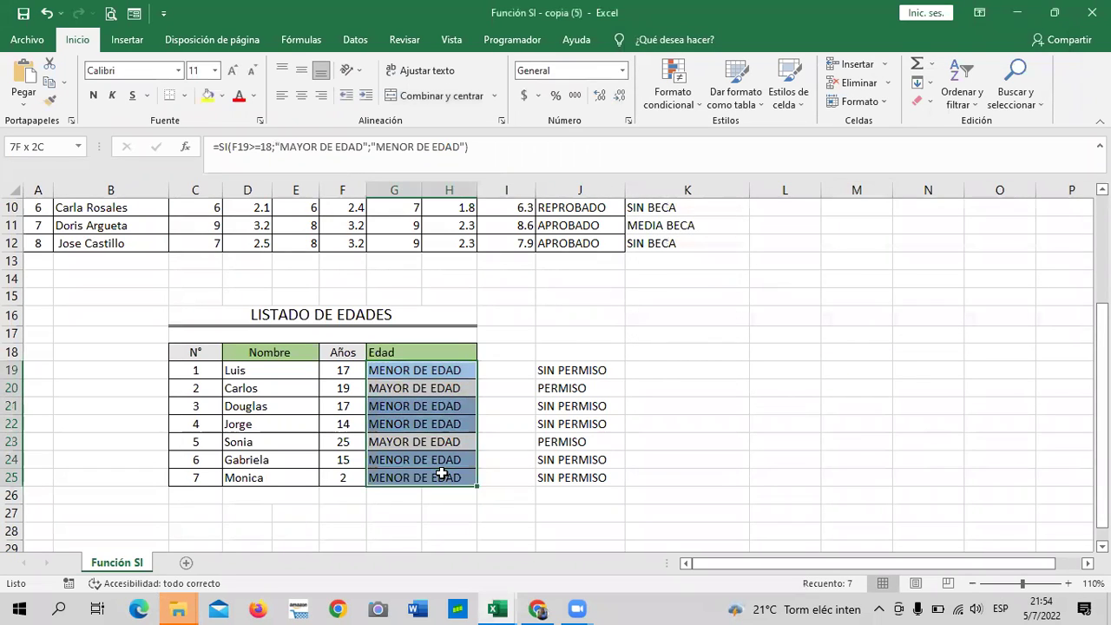
click(695, 98)
mouse_move(862, 130)
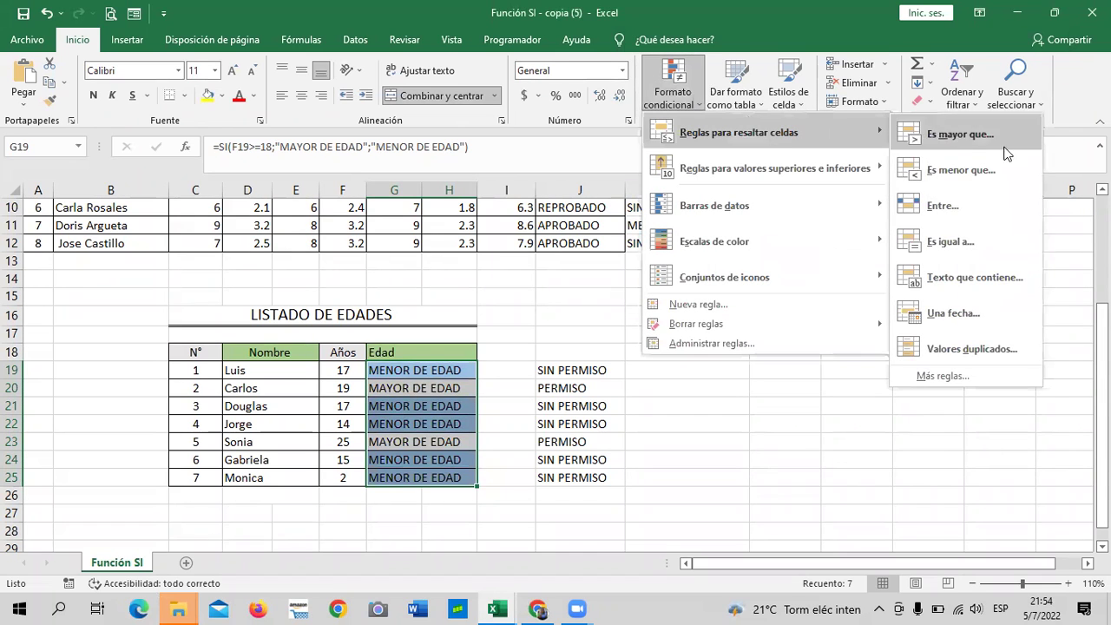
click(1018, 278)
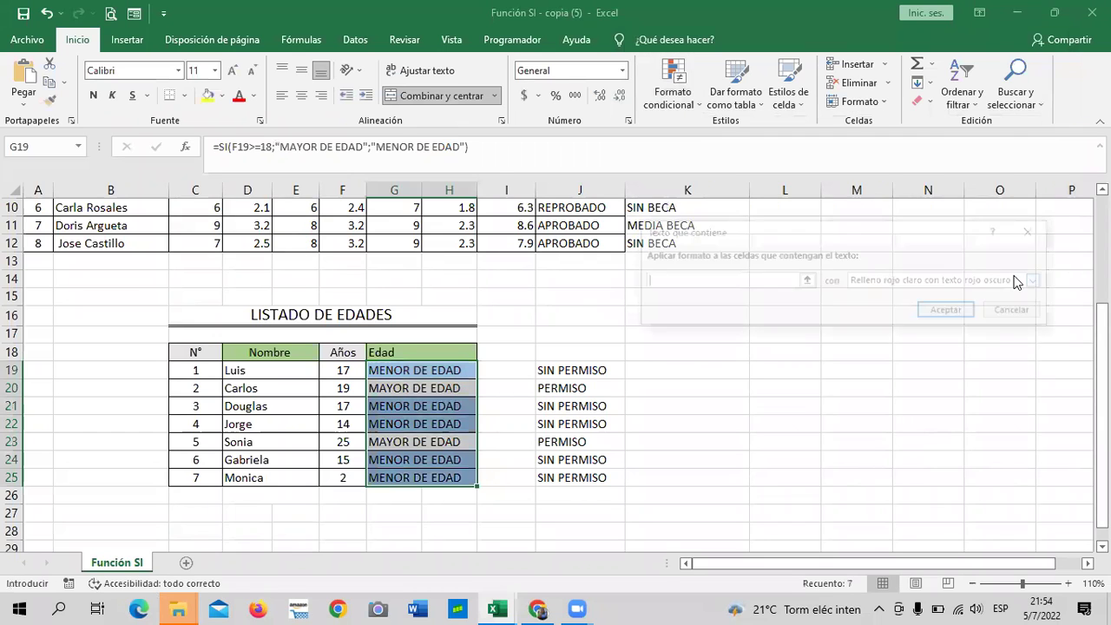
text(MAYOR DE EDAD)
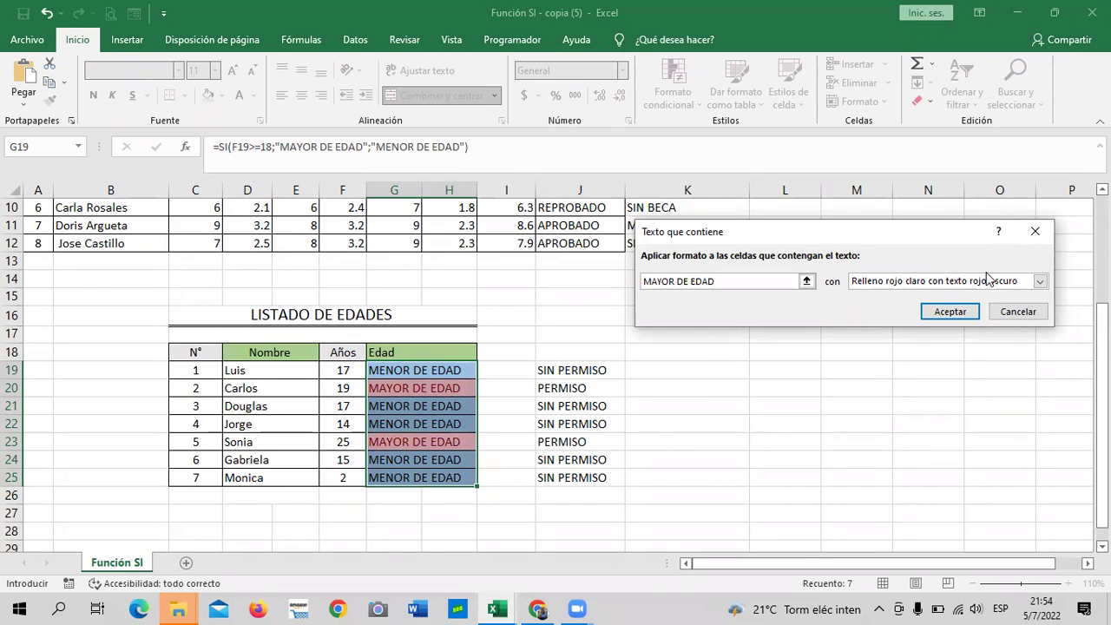
click(938, 309)
click(819, 387)
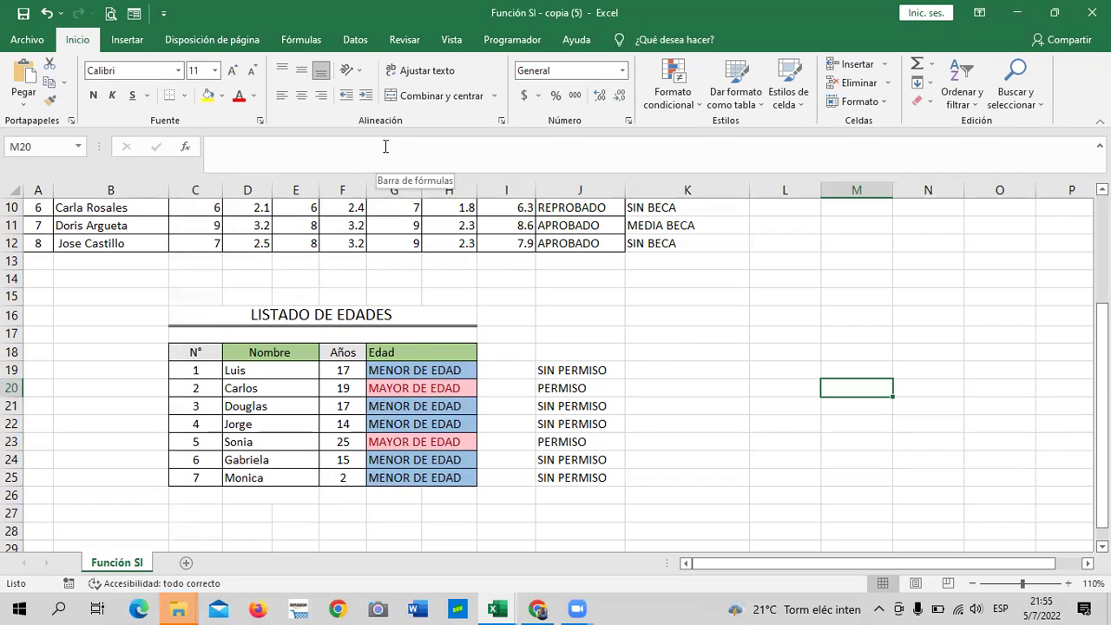
Change Luis's age in F19 from 17 to 19.
click(341, 368)
click(260, 370)
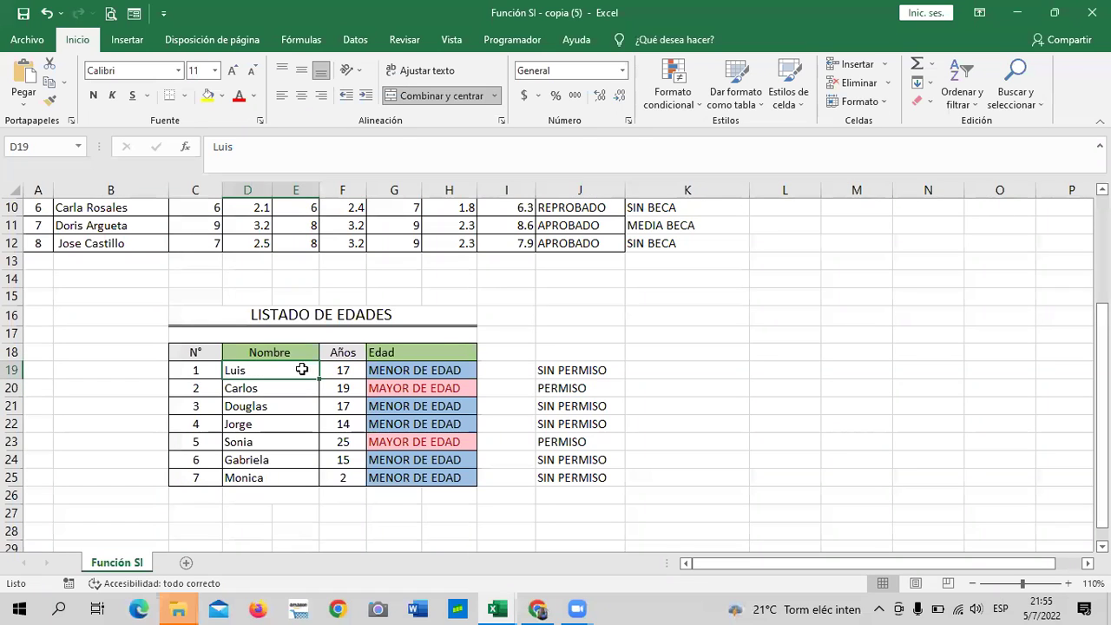
click(343, 370)
text(19)
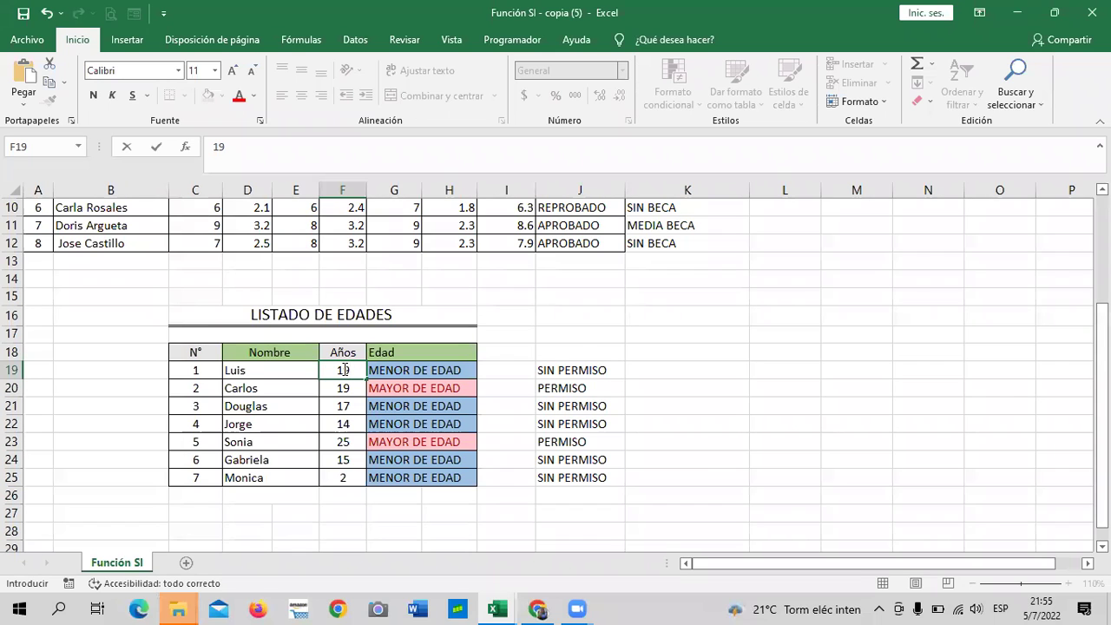
key(Return)
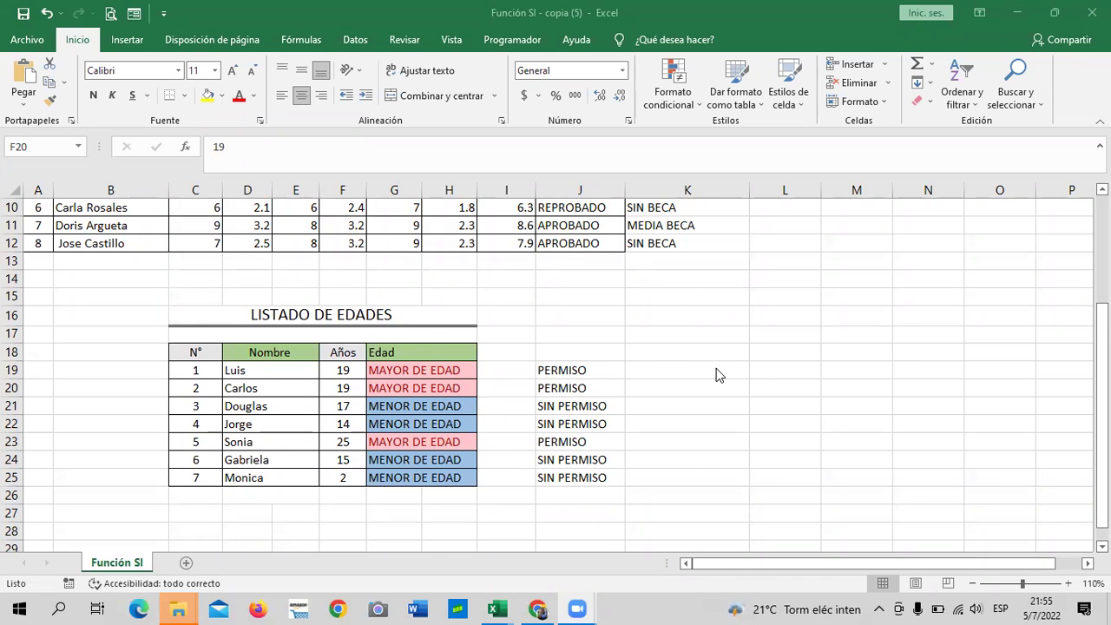
scroll(721, 386, up, 2)
scroll(721, 386, up, 1)
scroll(721, 386, down, 1)
Apply blue gradient data bars to the Promedio final values I5:I11.
mouse_move(499, 243)
mouse_down()
mouse_move(497, 384)
mouse_move(506, 351)
mouse_up()
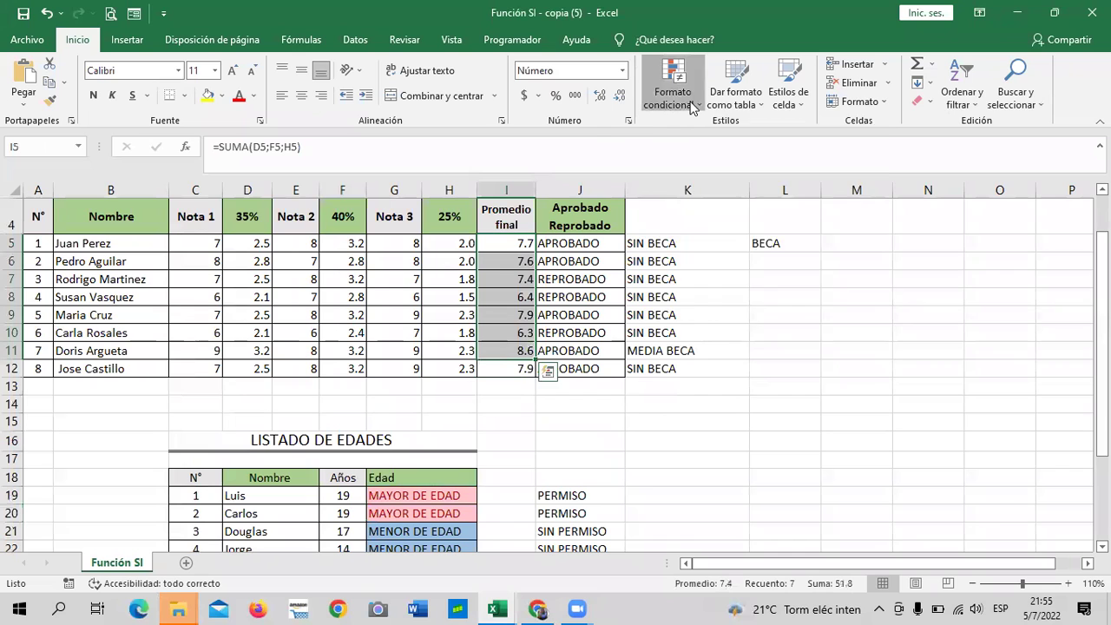
click(691, 105)
click(710, 390)
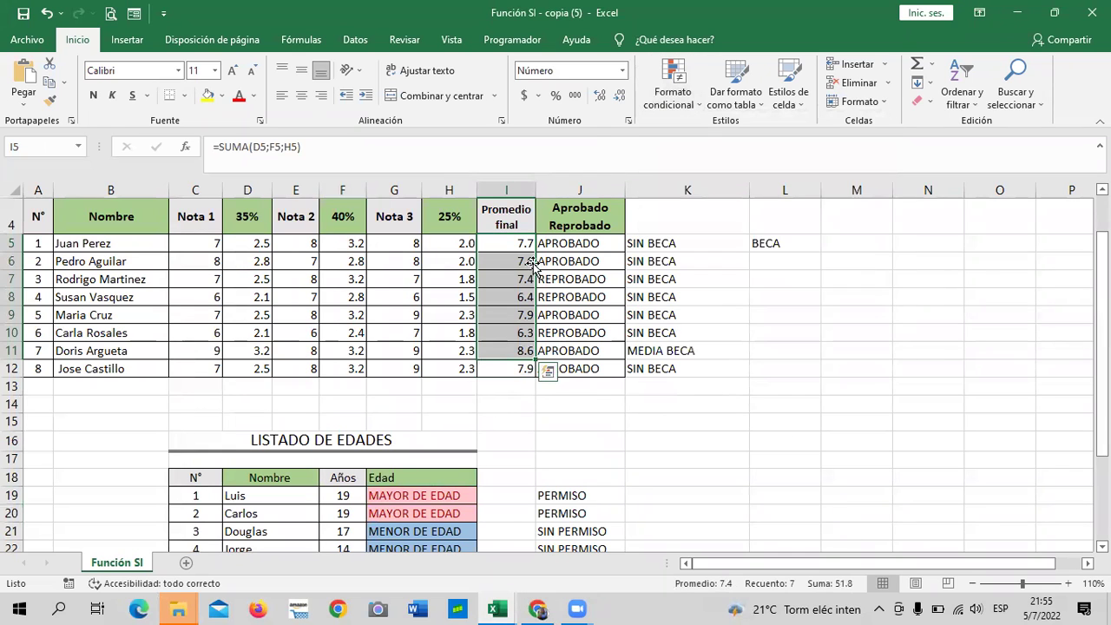
click(927, 347)
drag(506, 244, 504, 354)
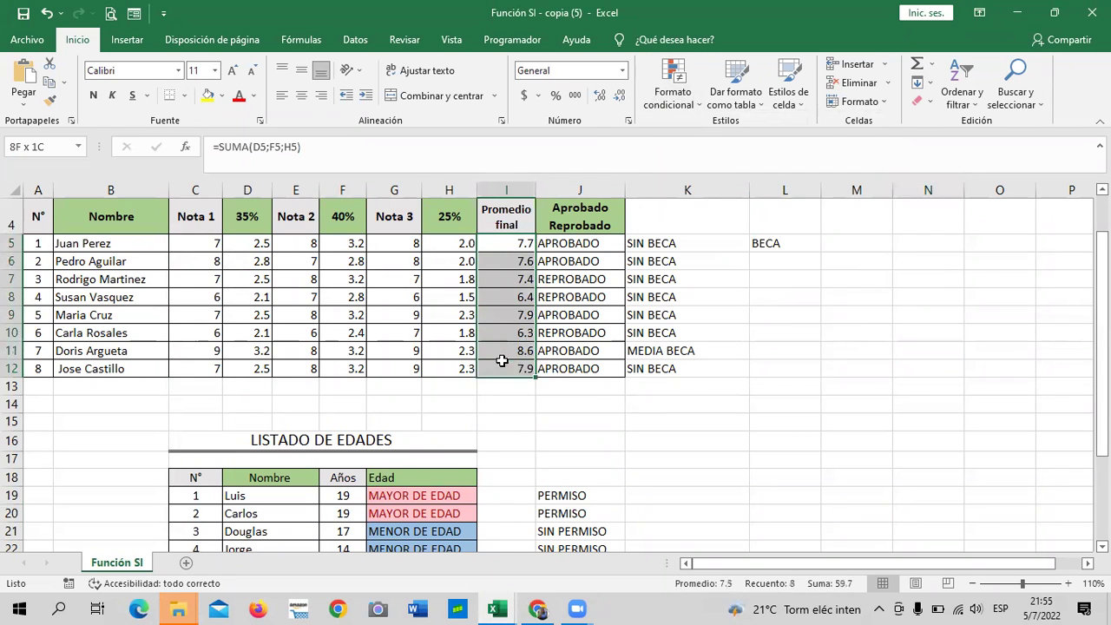
click(693, 104)
mouse_move(761, 241)
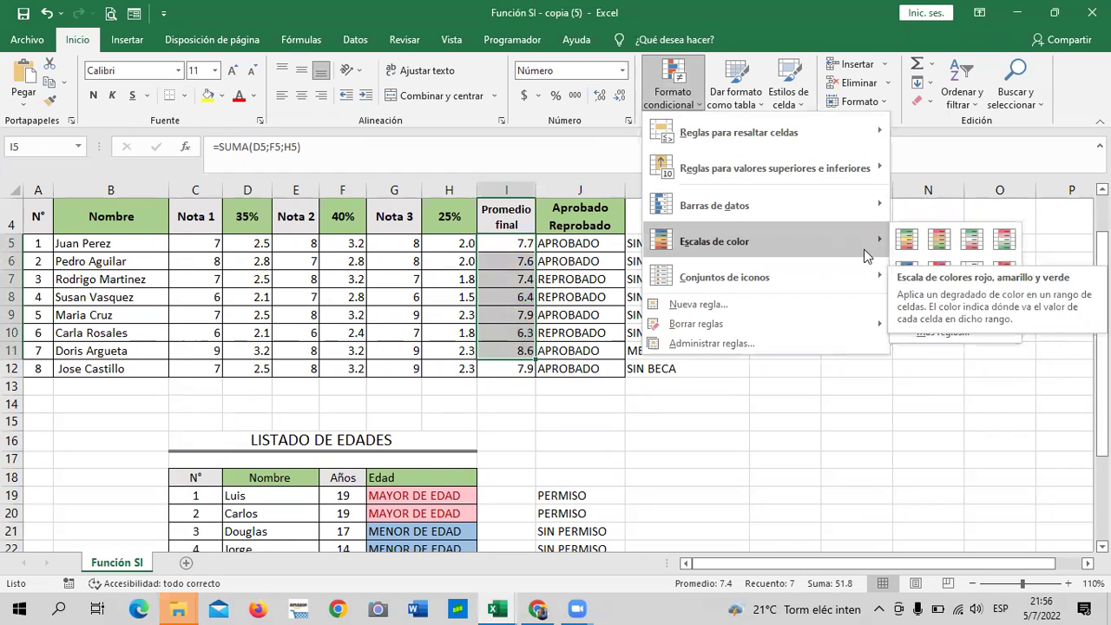
mouse_move(833, 202)
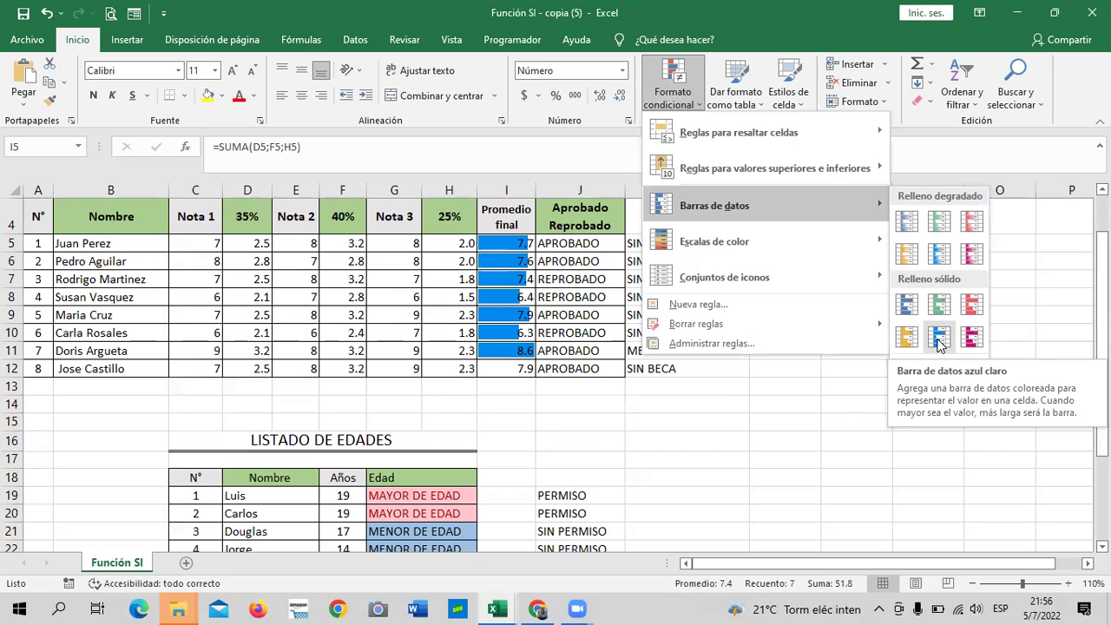
click(906, 222)
click(720, 482)
Add the same blue gradient data bar to the last average in cell I12.
click(520, 368)
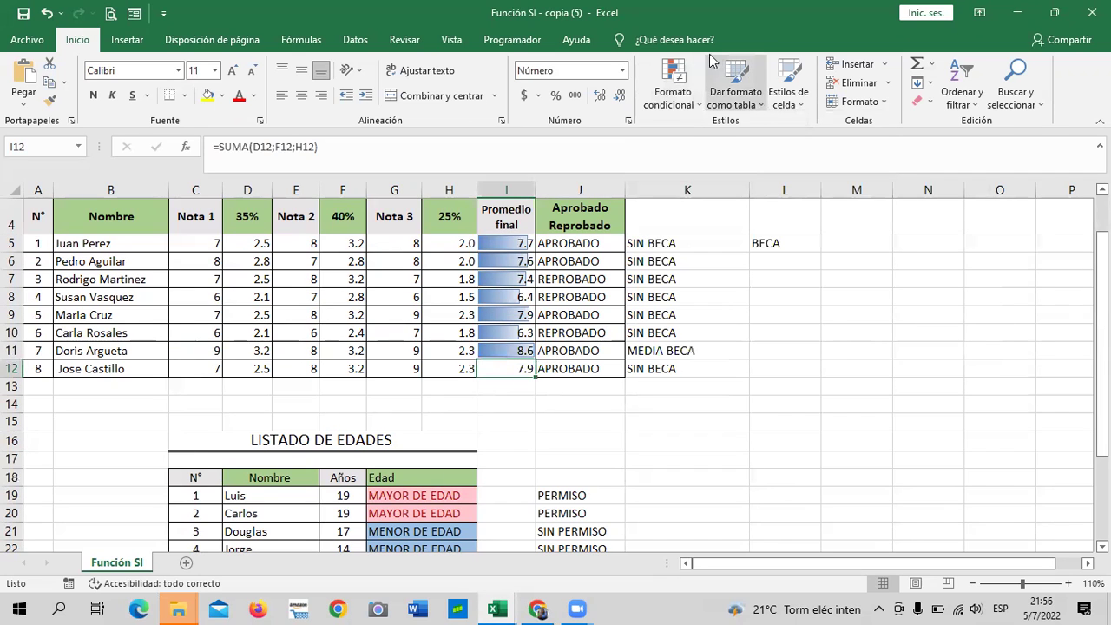
click(681, 82)
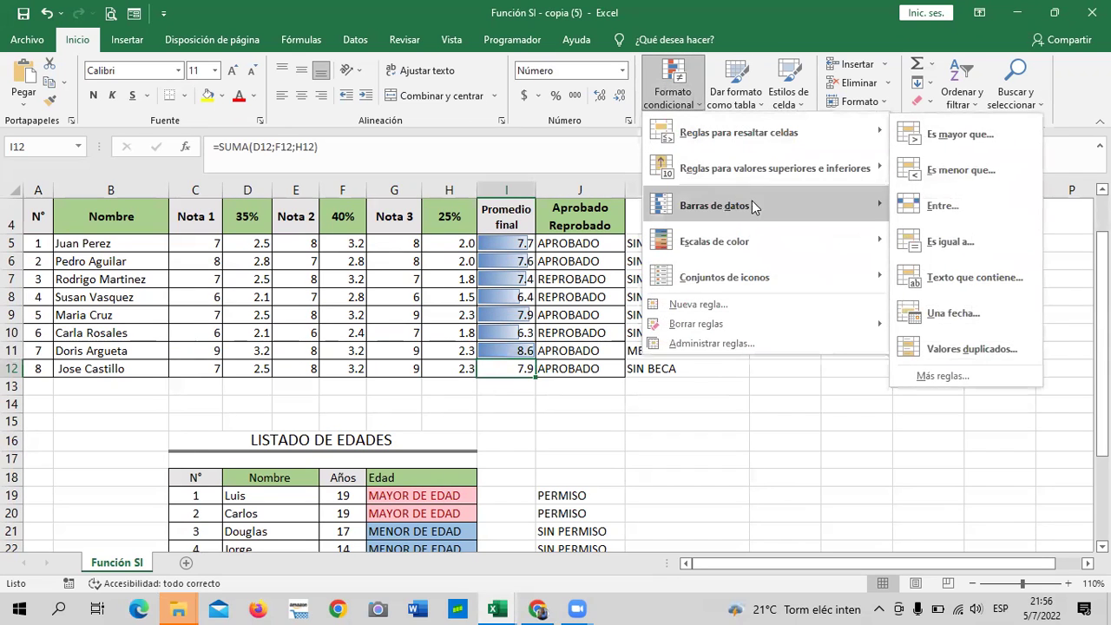
mouse_move(752, 206)
click(907, 223)
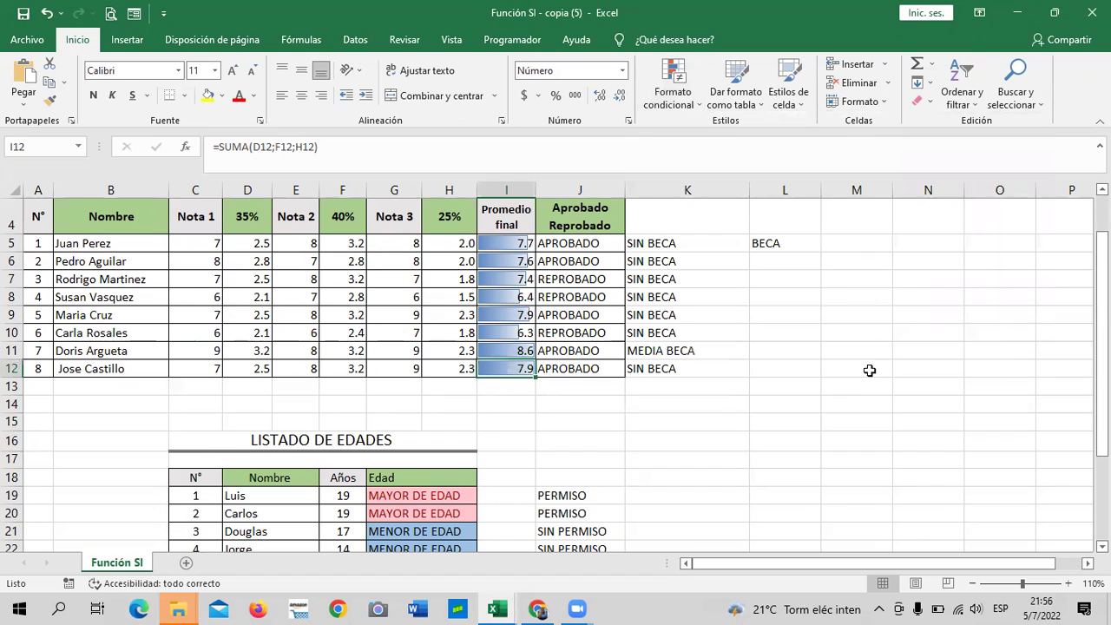
click(848, 370)
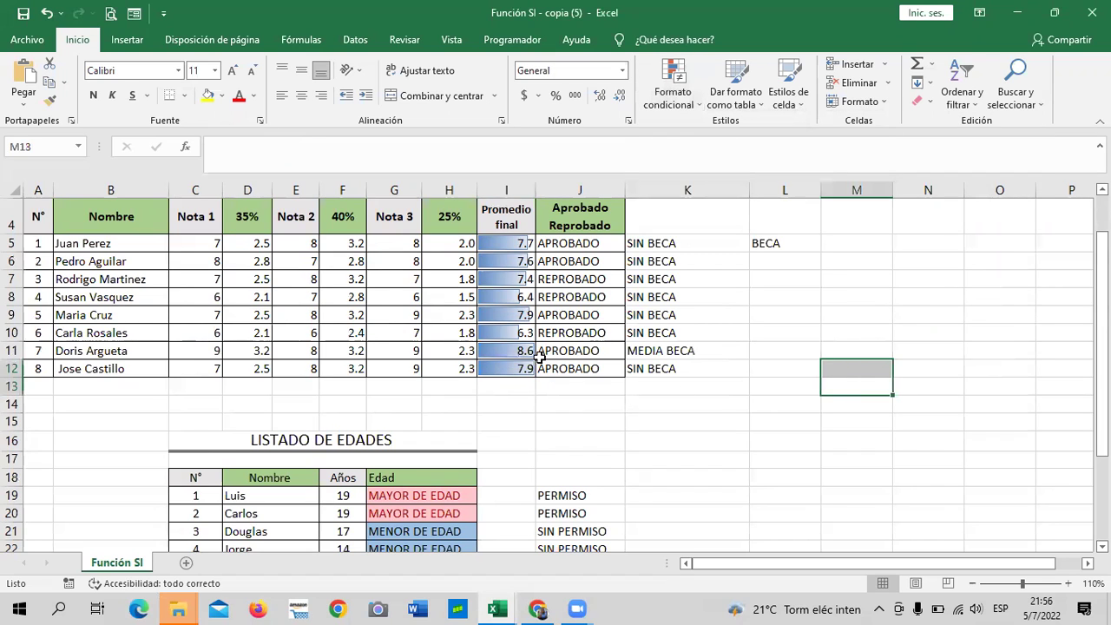
Reapply blue gradient data bars across all Promedio final values I5:I12.
click(732, 424)
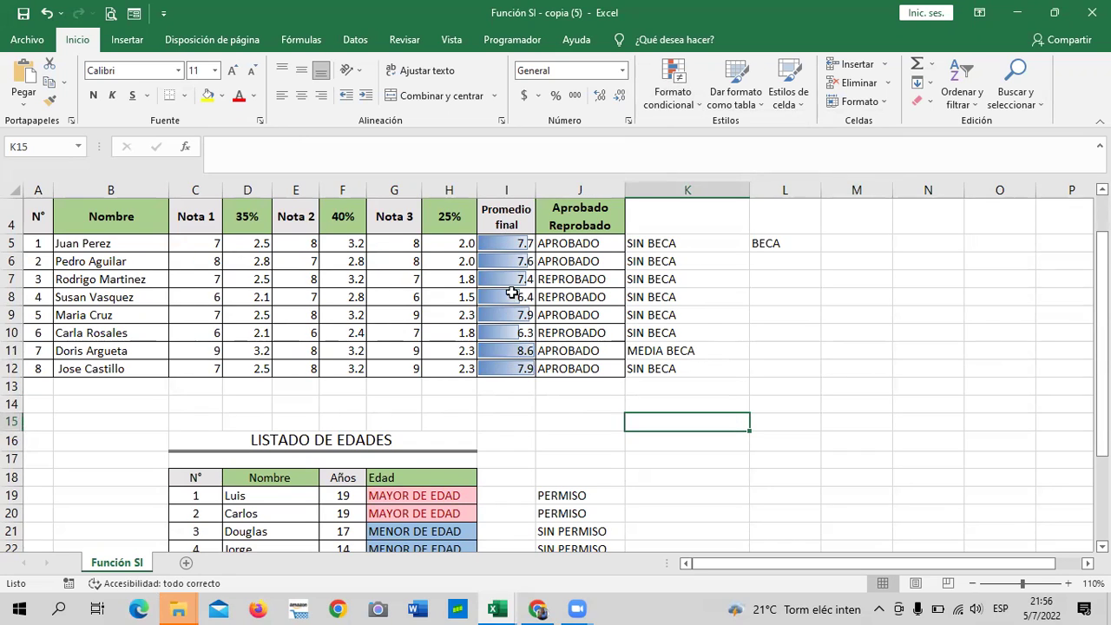
click(942, 279)
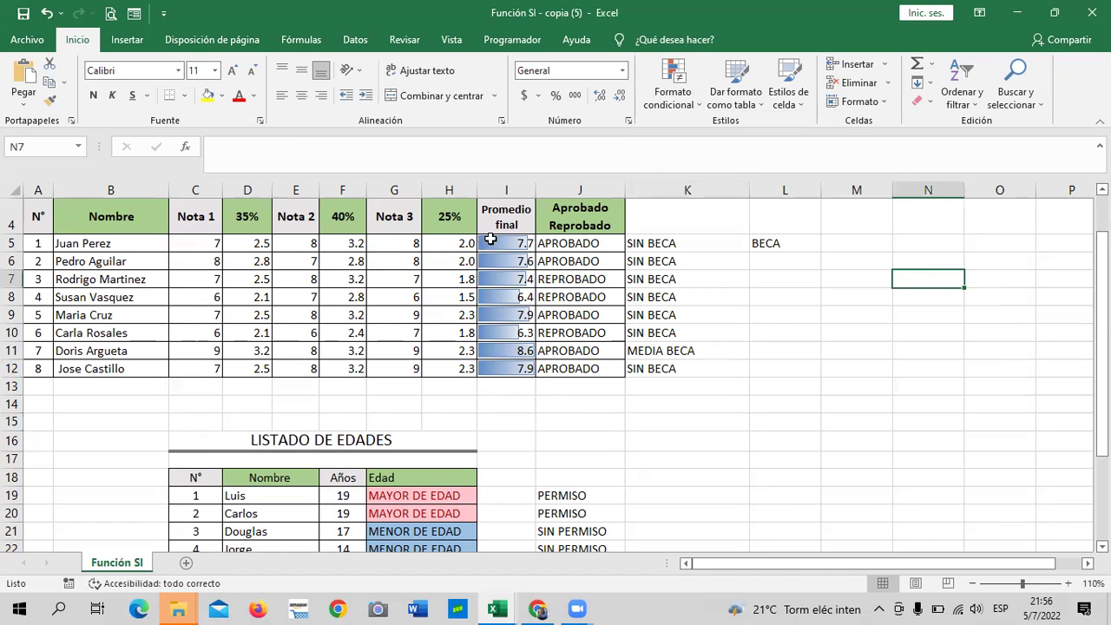
drag(490, 240, 501, 368)
click(688, 104)
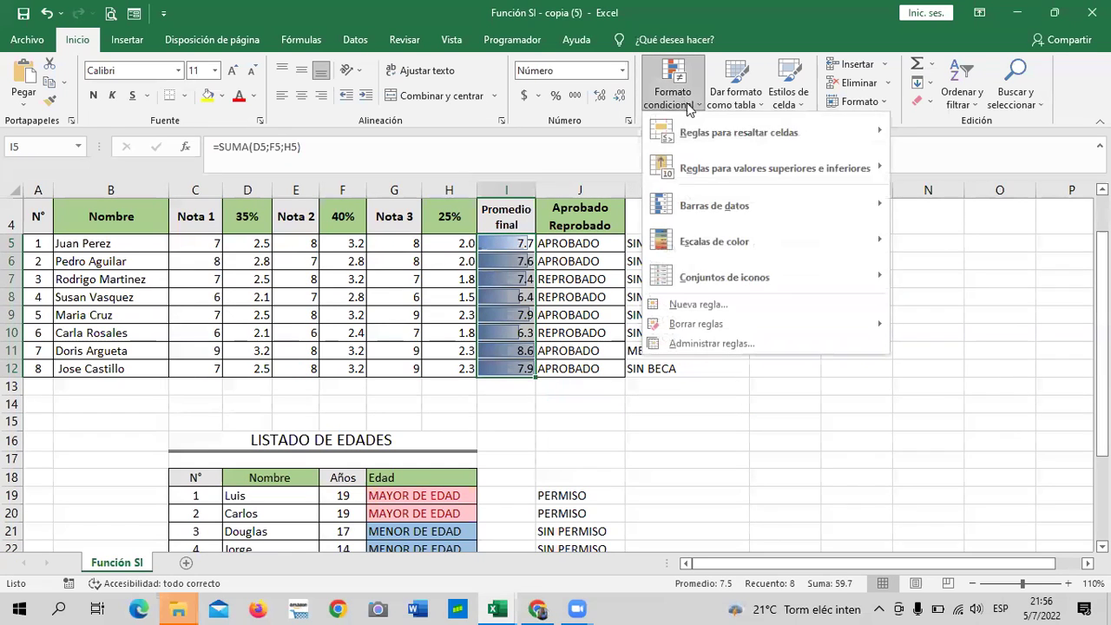
mouse_move(863, 286)
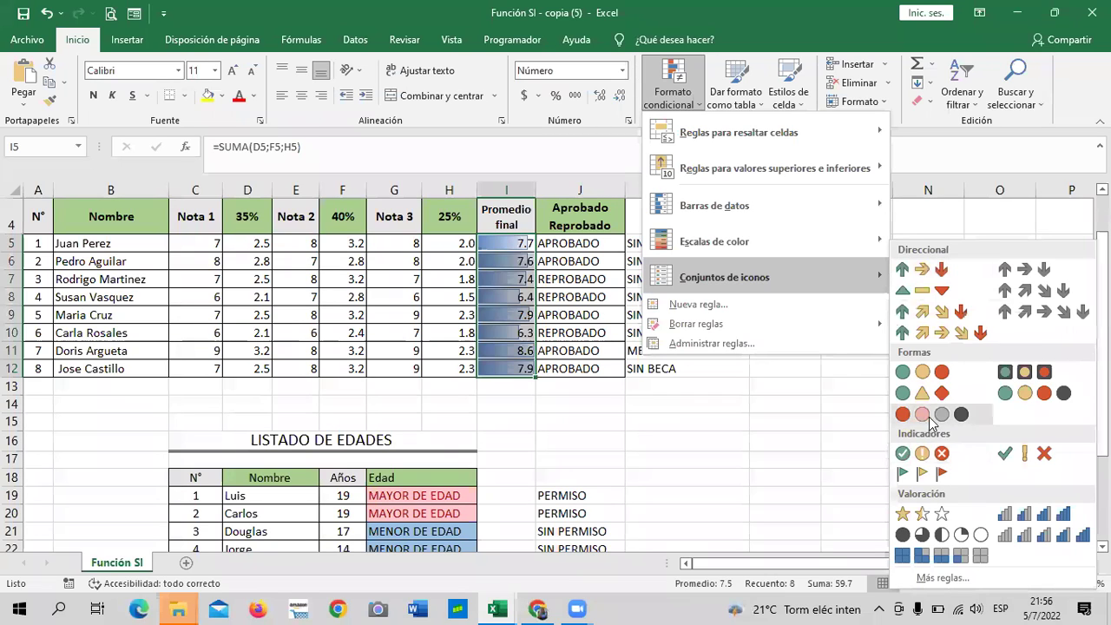
mouse_move(793, 206)
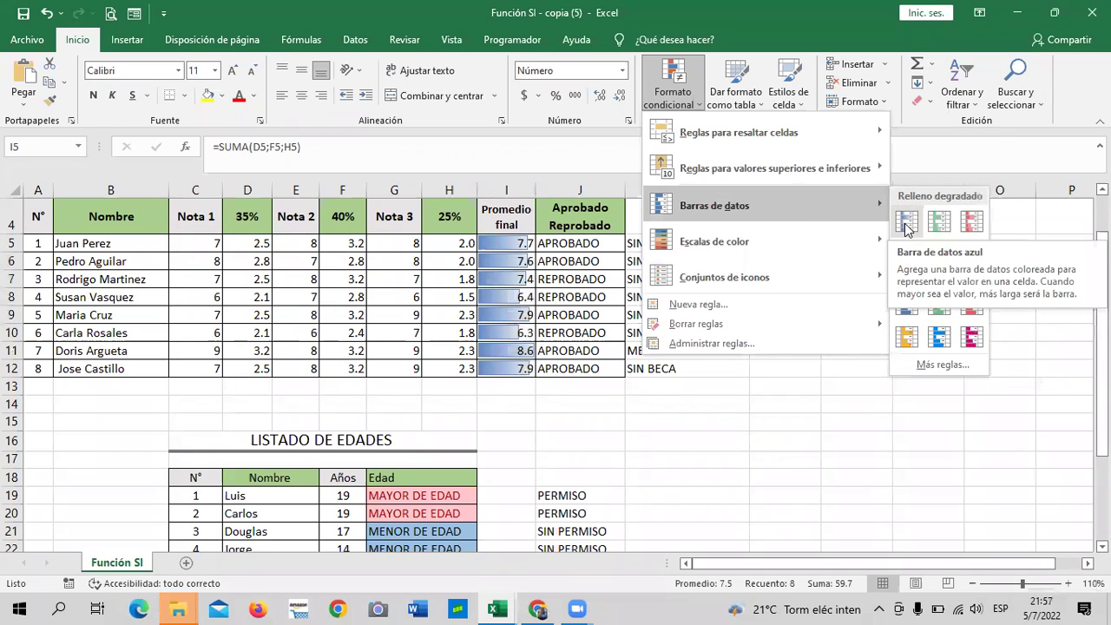
click(907, 227)
click(706, 440)
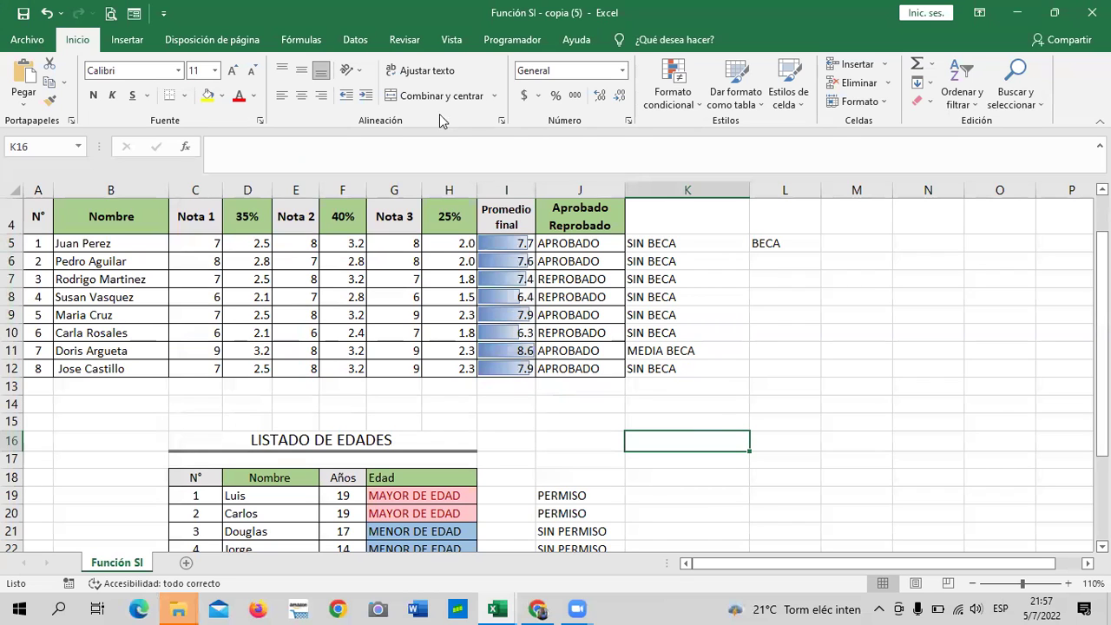
Select empty cell L11 and scroll through the finished sheet.
click(801, 354)
scroll(801, 354, down, 4)
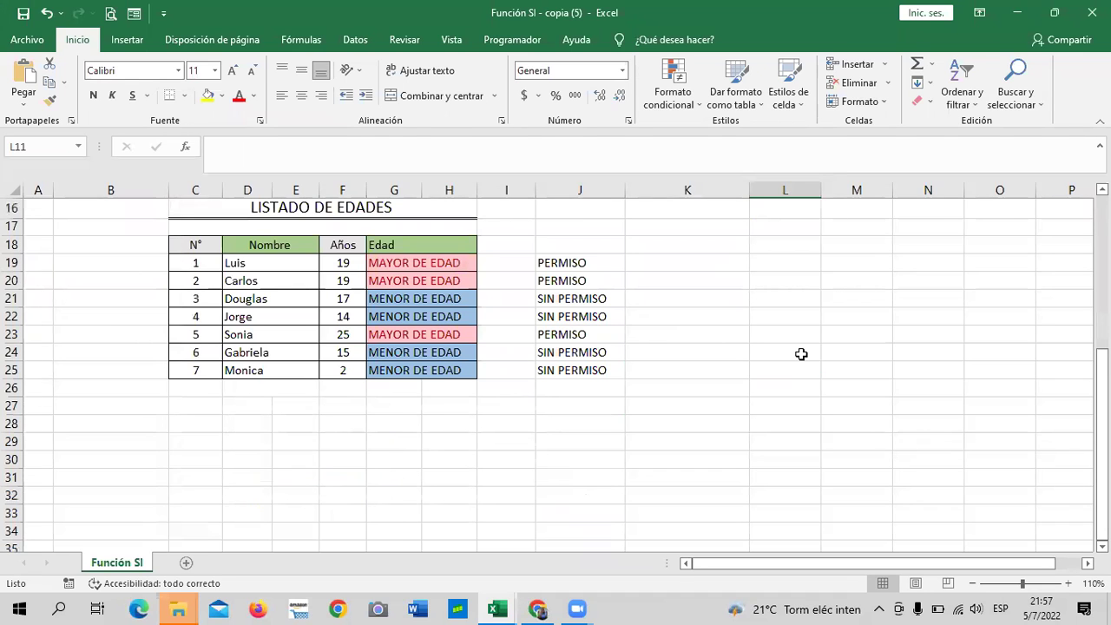
scroll(460, 268, up, 3)
scroll(460, 268, up, 2)
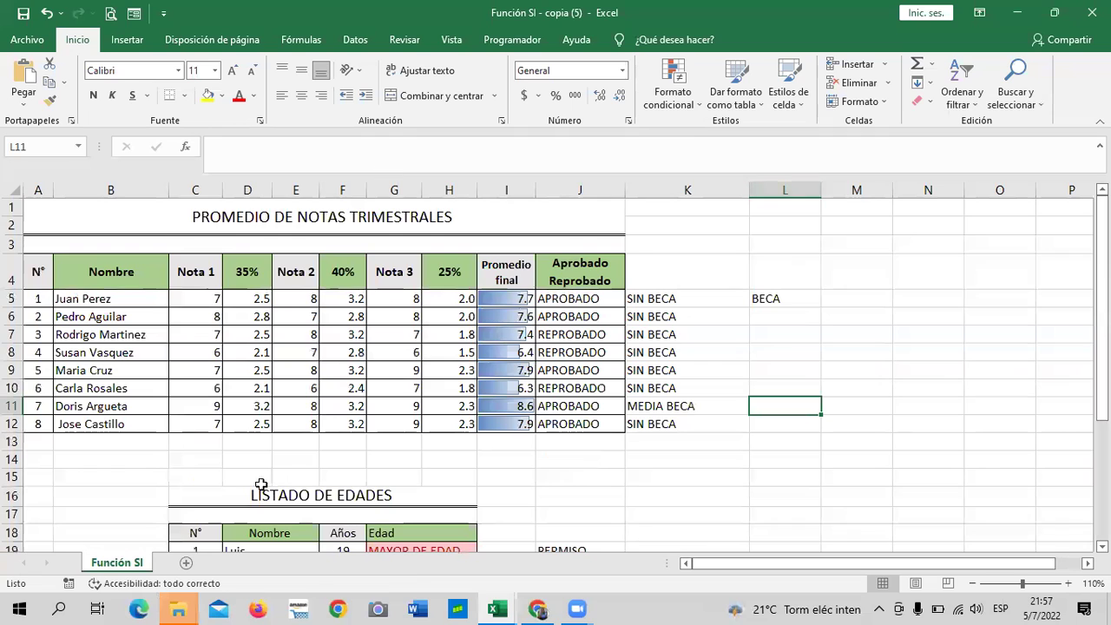
Bring the Inglés Corporativo course page back in front of Excel.
mouse_move(542, 608)
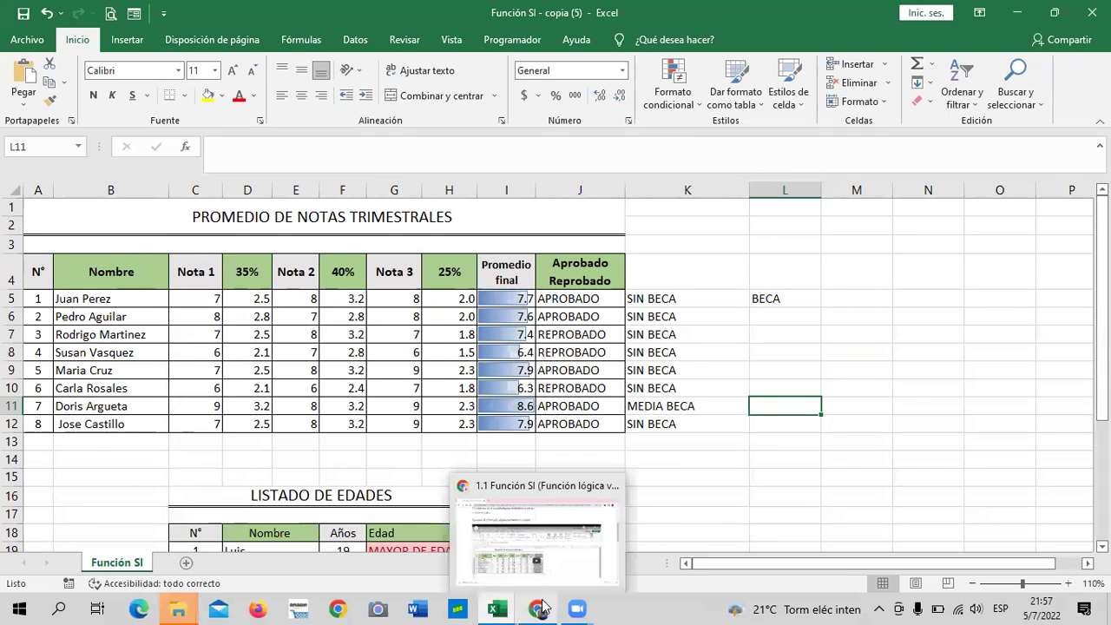
click(542, 608)
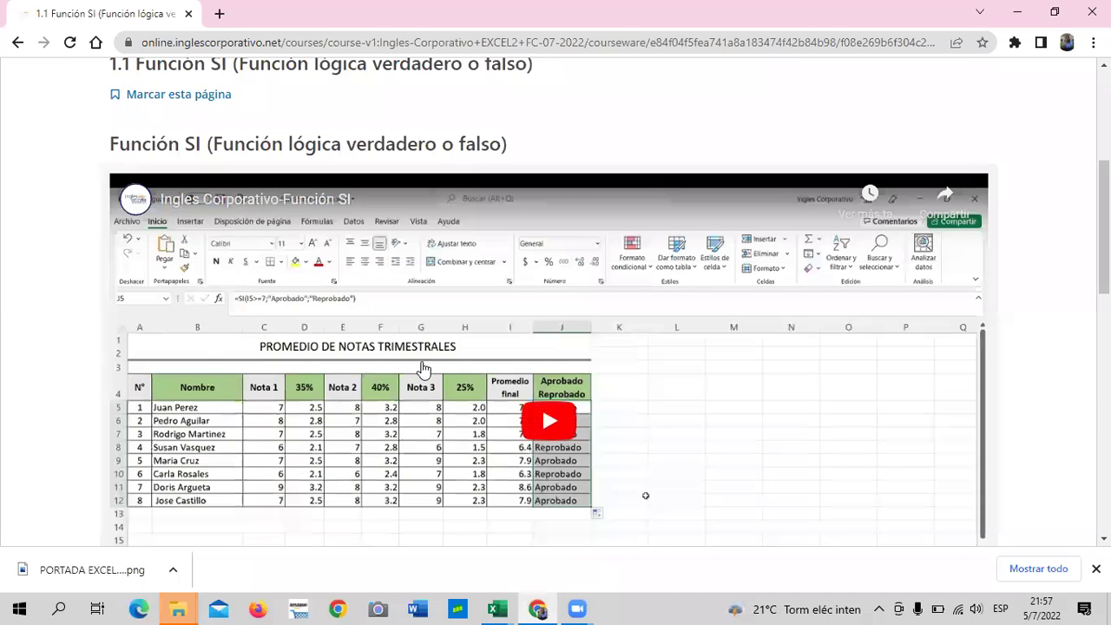
scroll(423, 369, down, 3)
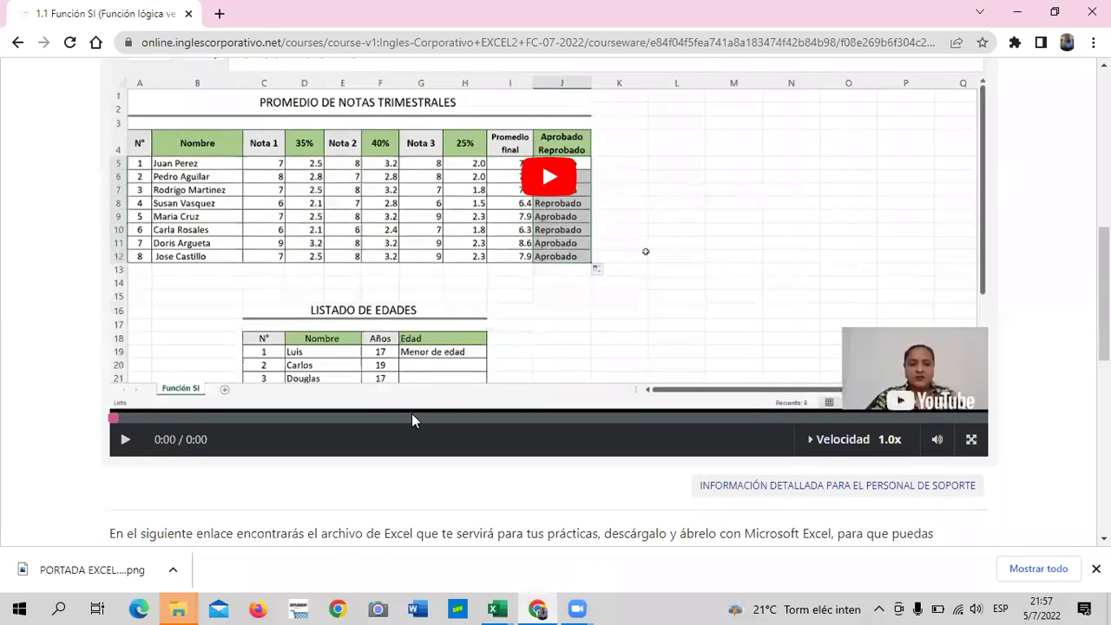
scroll(411, 420, up, 5)
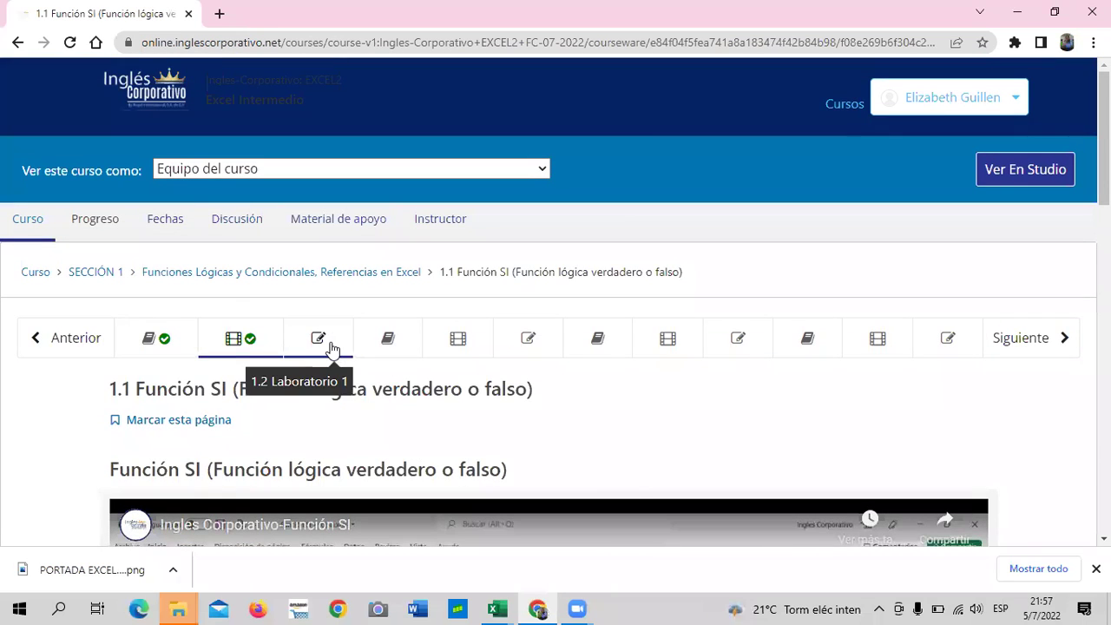
Open the 1.2 Laboratorio 1 quiz and scroll through its four SI-function questions.
click(321, 347)
scroll(321, 347, down, 4)
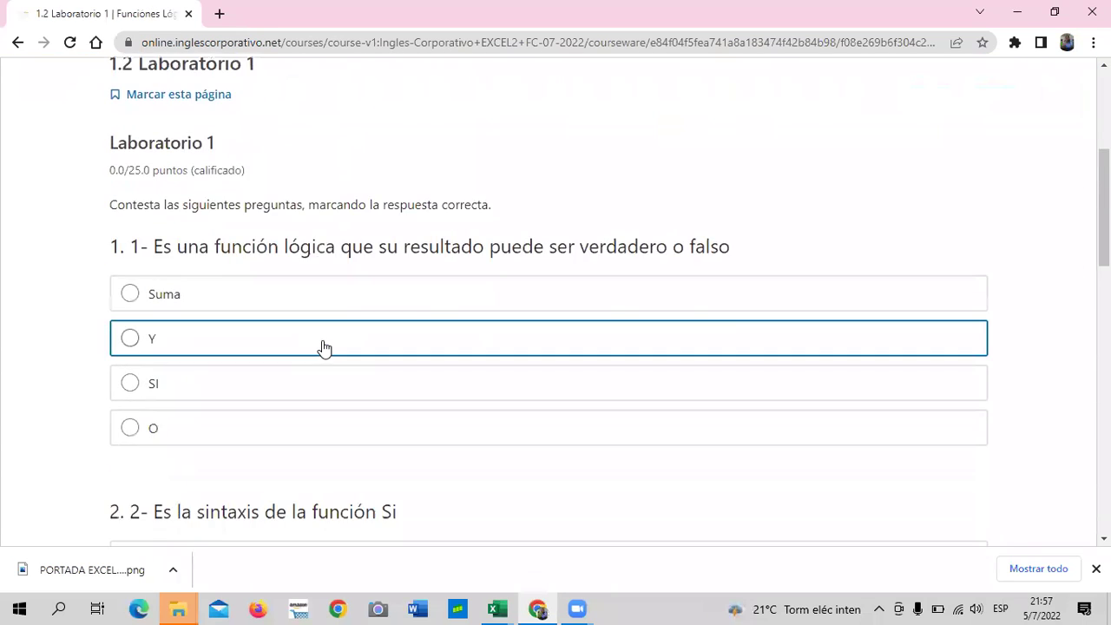
scroll(325, 347, down, 4)
scroll(331, 347, down, 5)
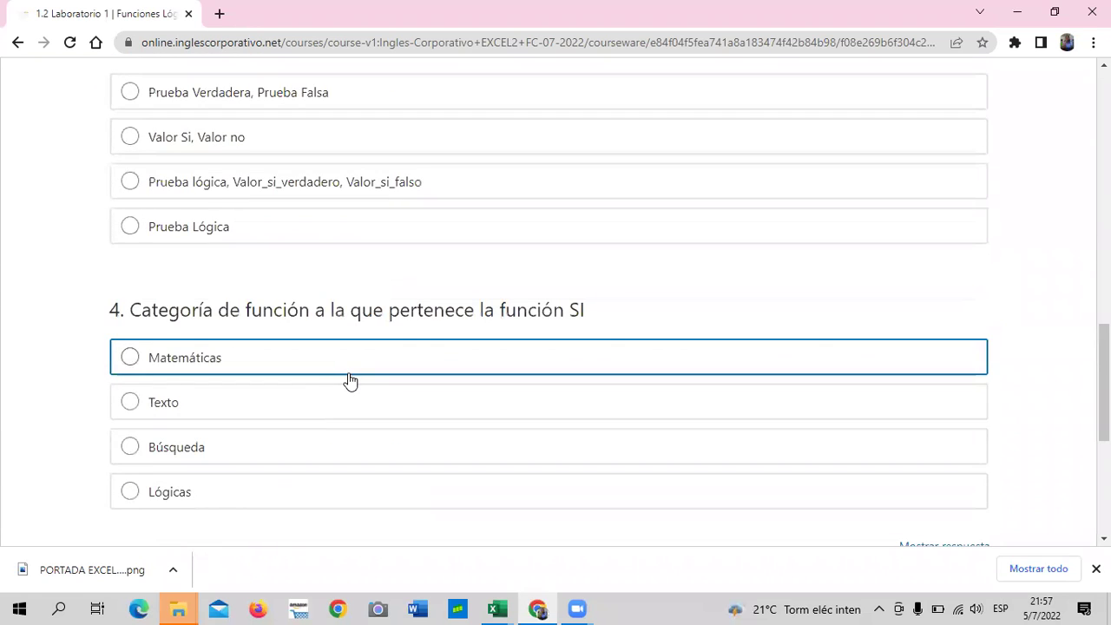
scroll(347, 393, down, 4)
scroll(282, 293, up, 4)
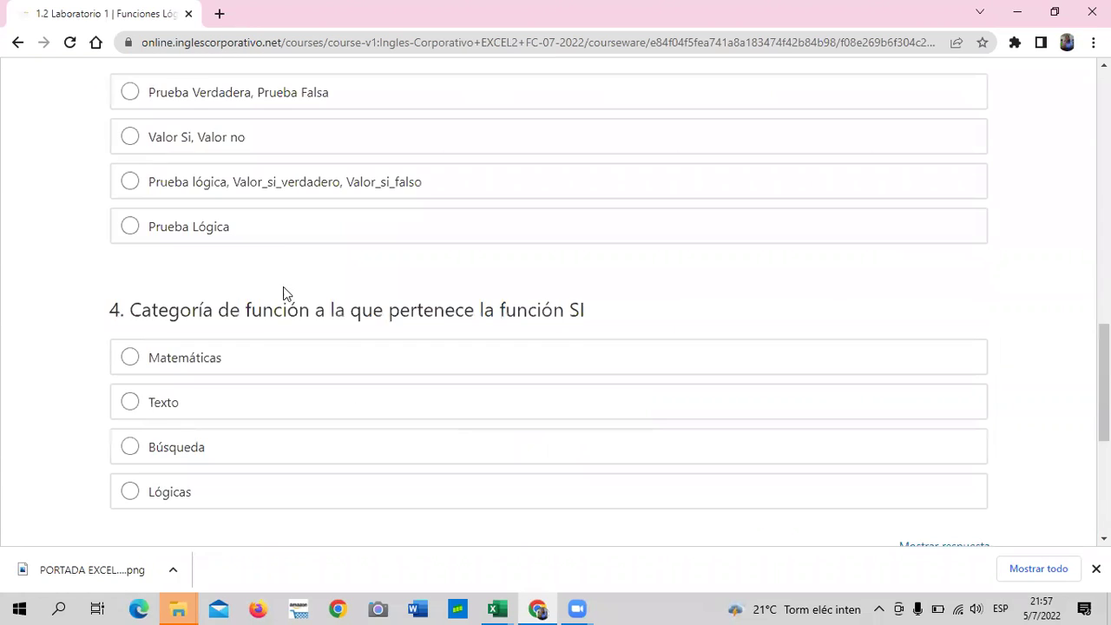
scroll(224, 416, down, 1)
scroll(217, 449, down, 2)
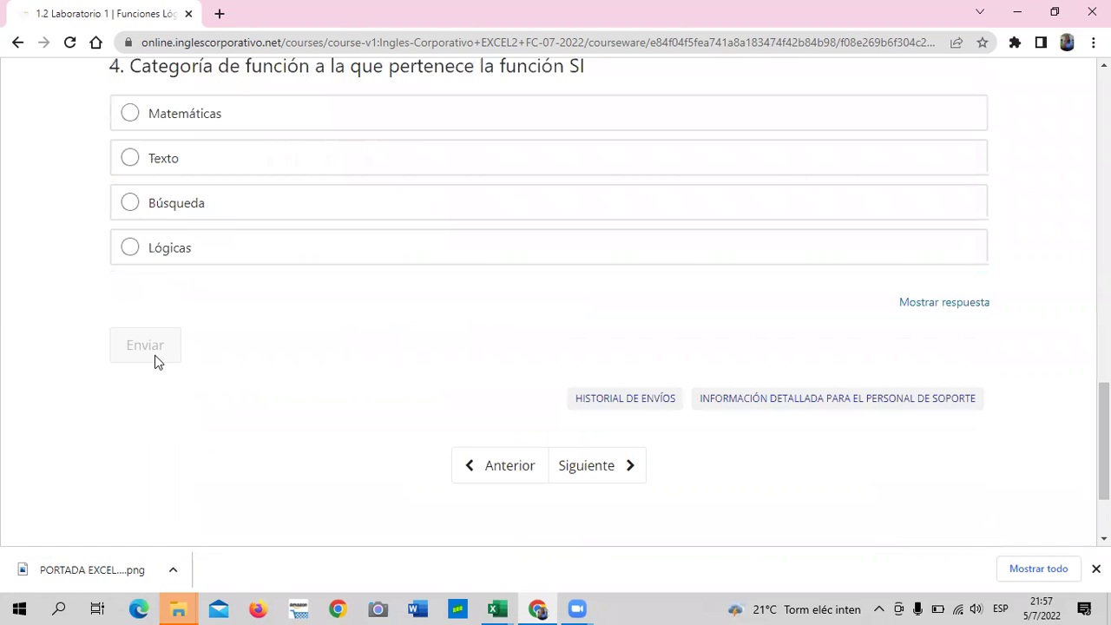
scroll(415, 400, up, 4)
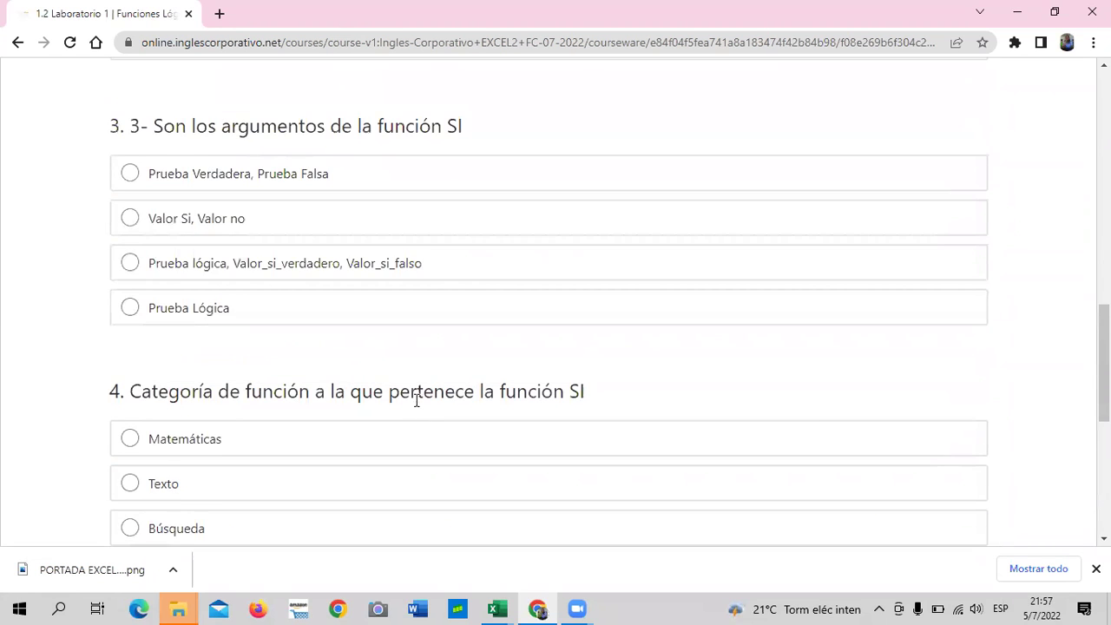
scroll(416, 399, up, 4)
scroll(415, 407, up, 2)
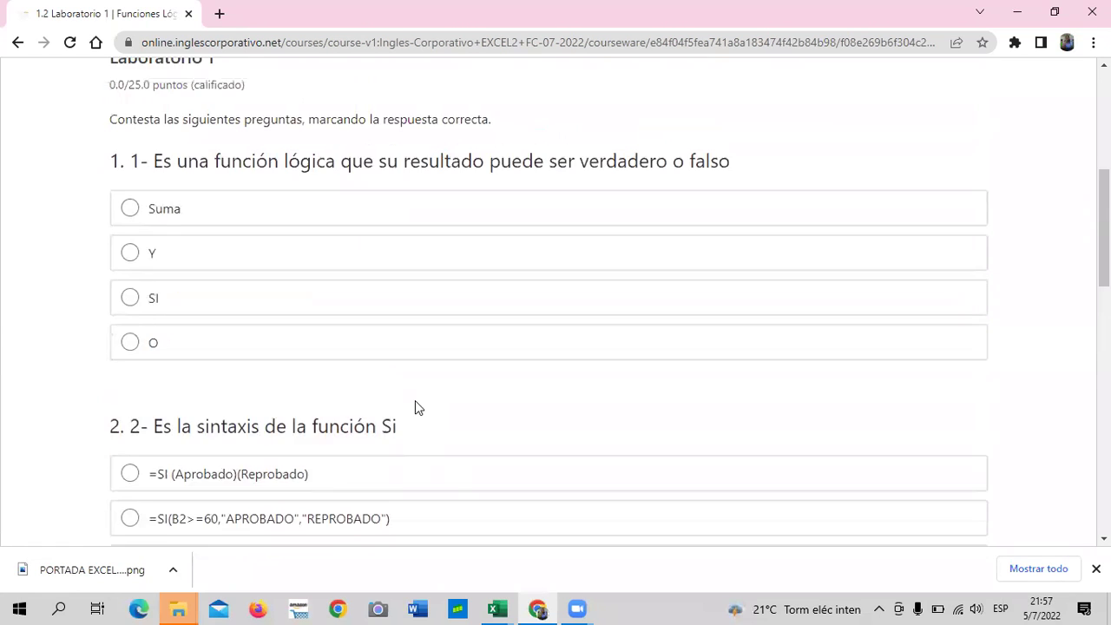
scroll(415, 407, up, 2)
scroll(415, 407, up, 3)
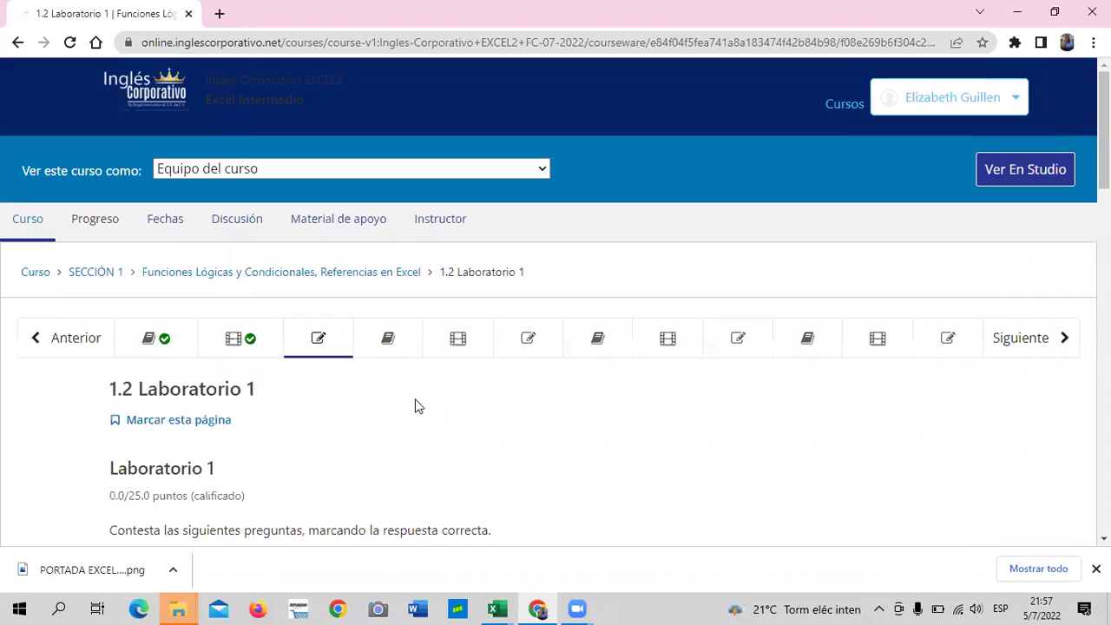
Open 1.3 Objetivo de la lección and read through its nested SI text and example.
click(397, 340)
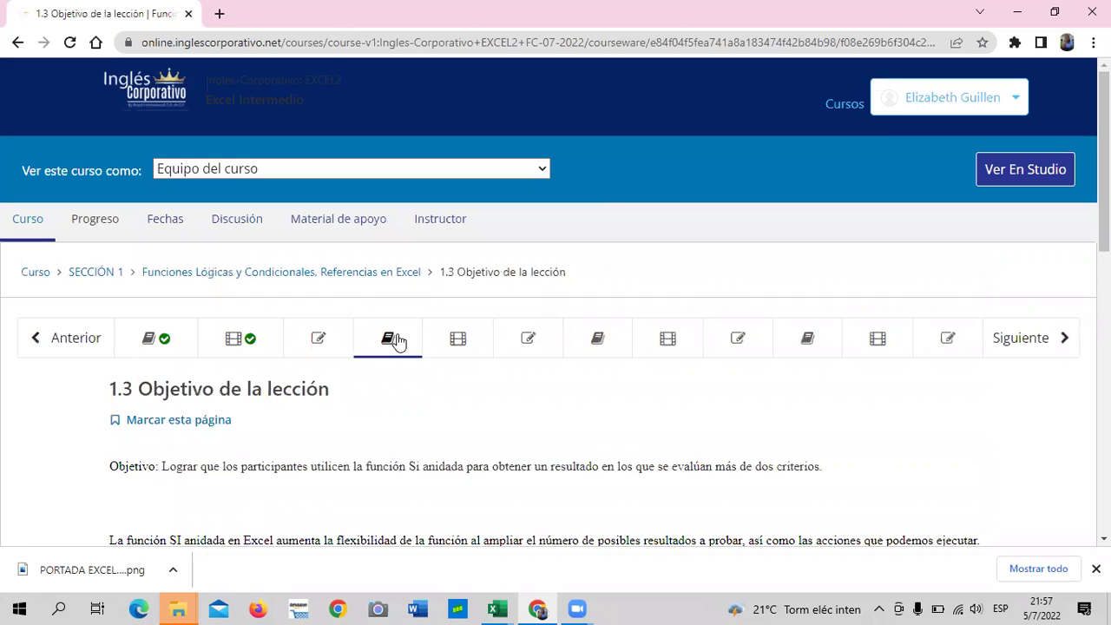
scroll(415, 368, down, 2)
scroll(417, 372, down, 3)
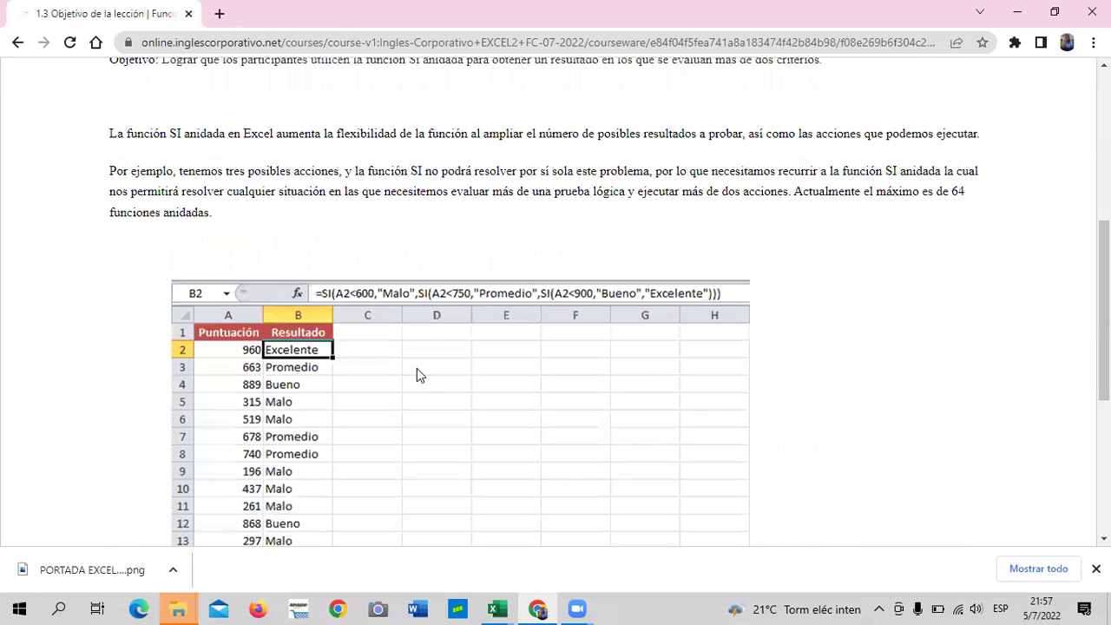
scroll(416, 373, down, 2)
scroll(417, 373, up, 2)
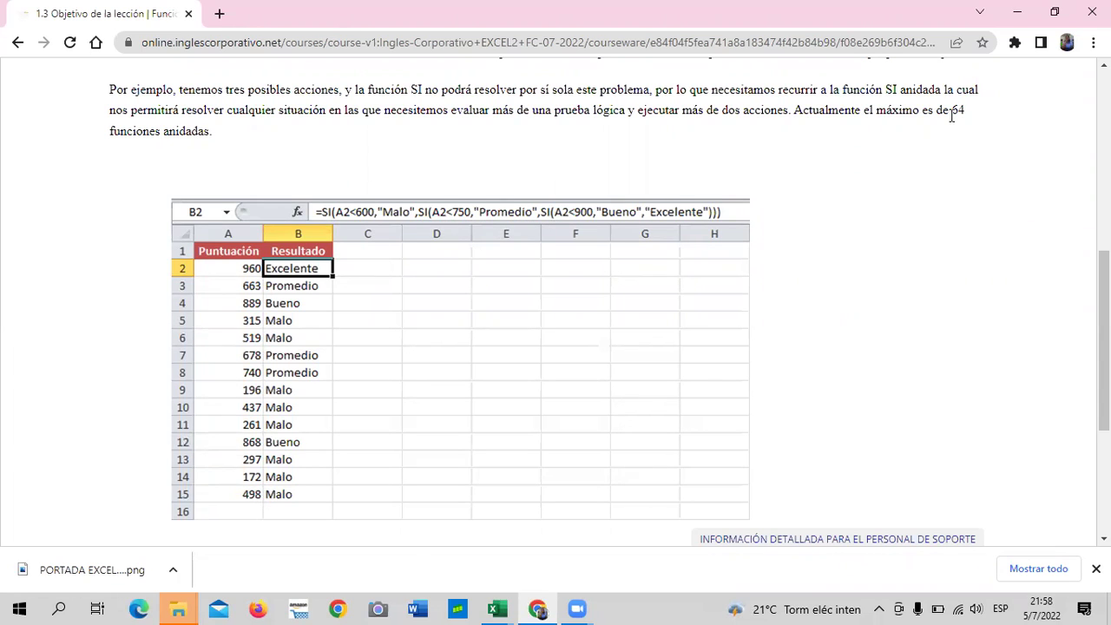
scroll(451, 186, up, 1)
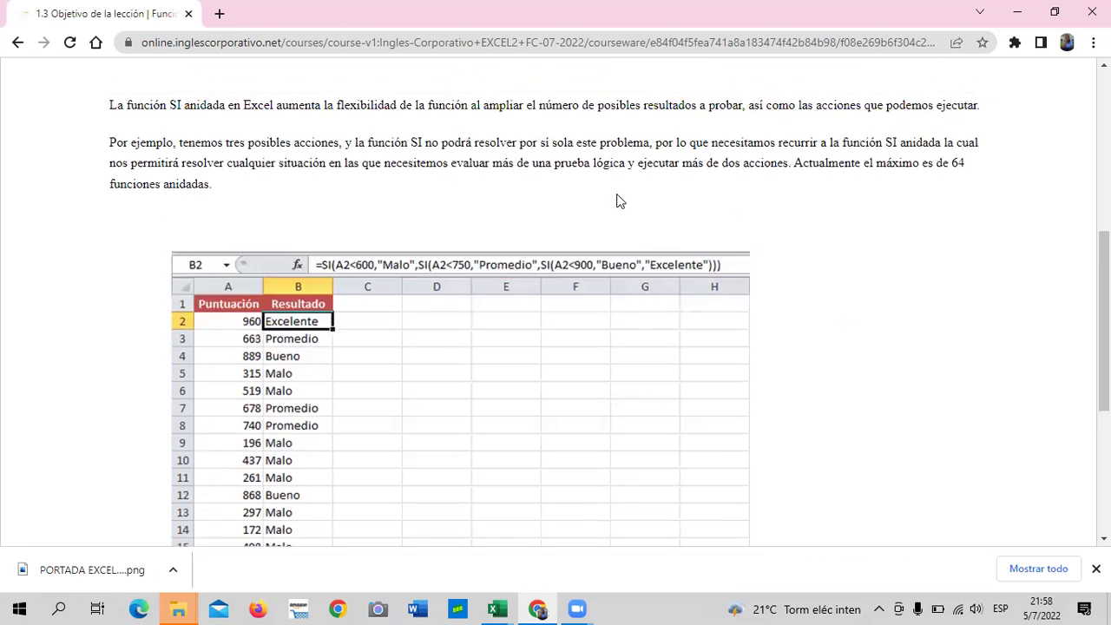
scroll(438, 196, down, 2)
scroll(438, 195, down, 2)
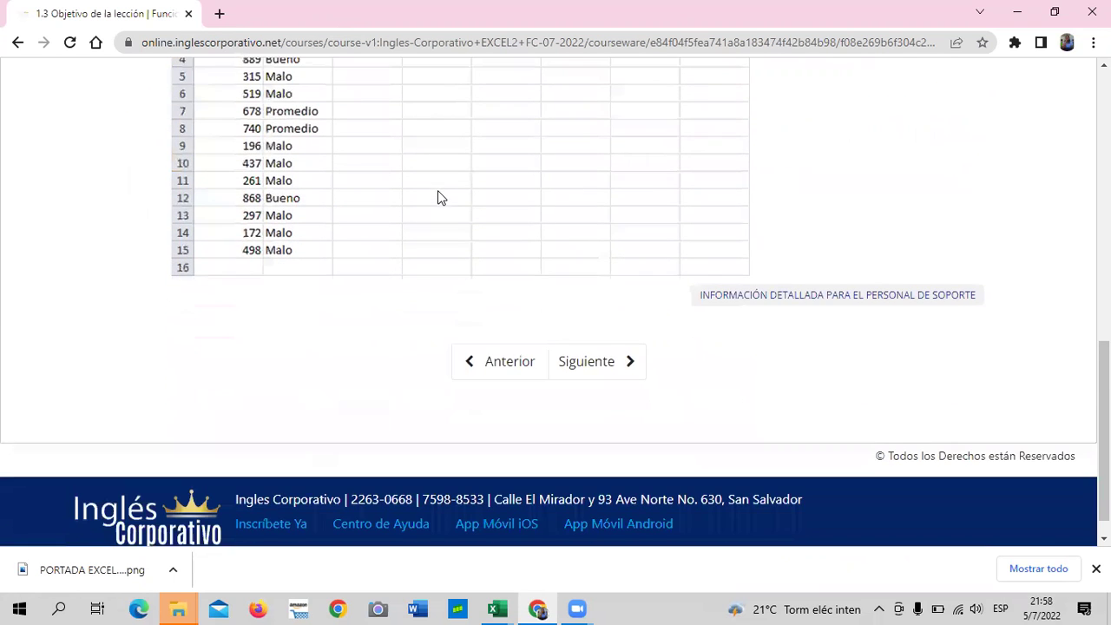
scroll(434, 203, up, 4)
scroll(425, 234, up, 5)
scroll(424, 234, down, 4)
scroll(463, 238, down, 5)
Go on to 1.4 Función SI anidada and review its video and practice-file download.
click(608, 332)
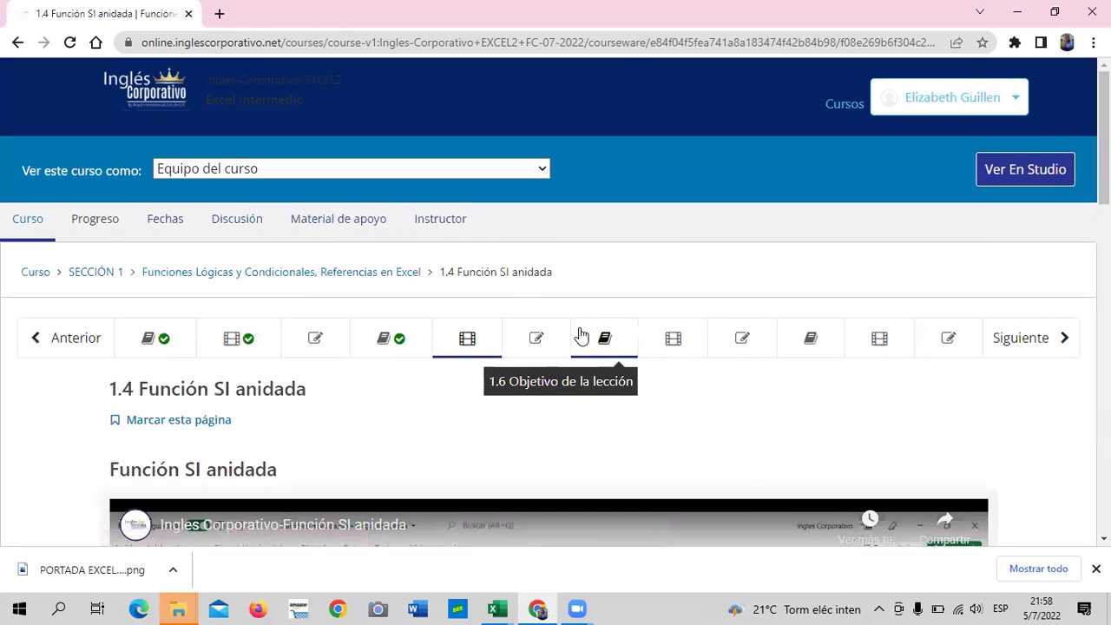
scroll(512, 247, down, 2)
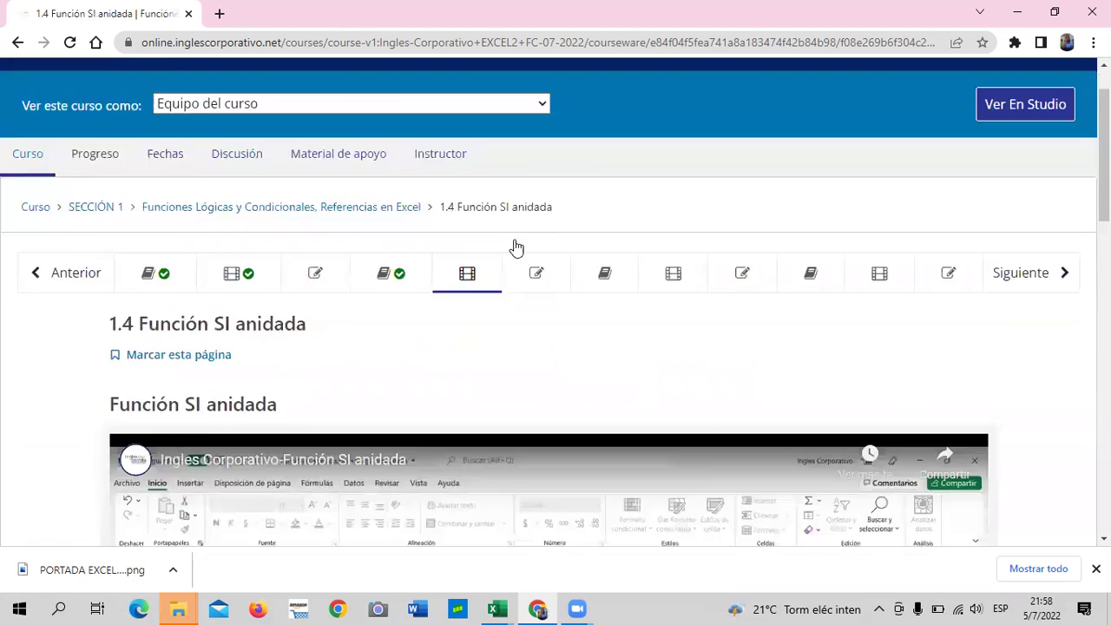
scroll(512, 247, down, 5)
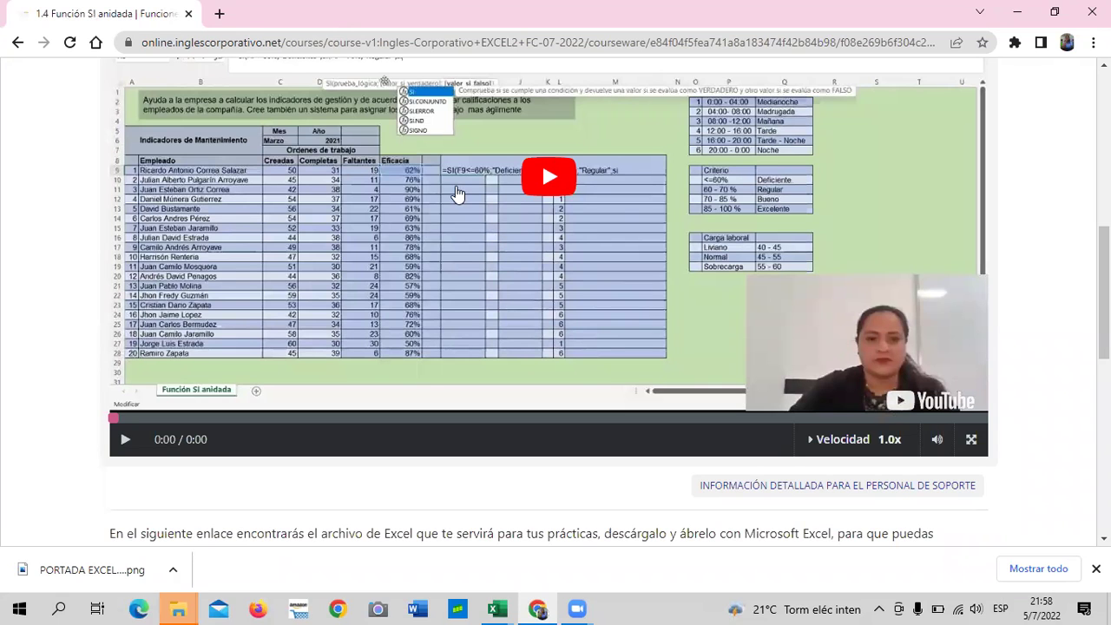
scroll(345, 273, down, 1)
scroll(345, 273, up, 2)
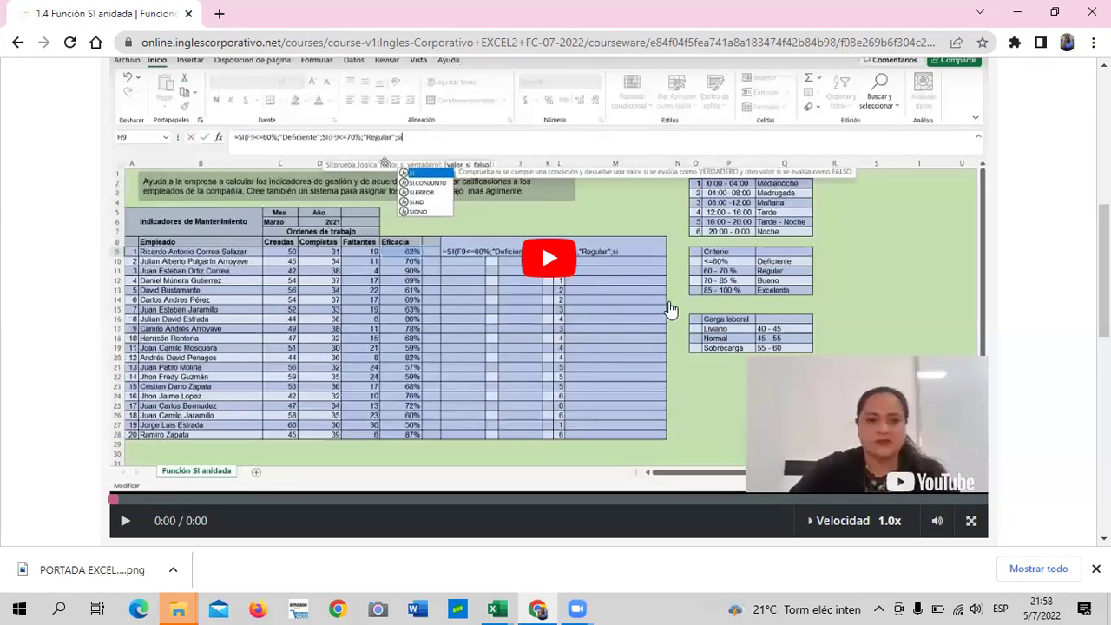
scroll(322, 350, down, 4)
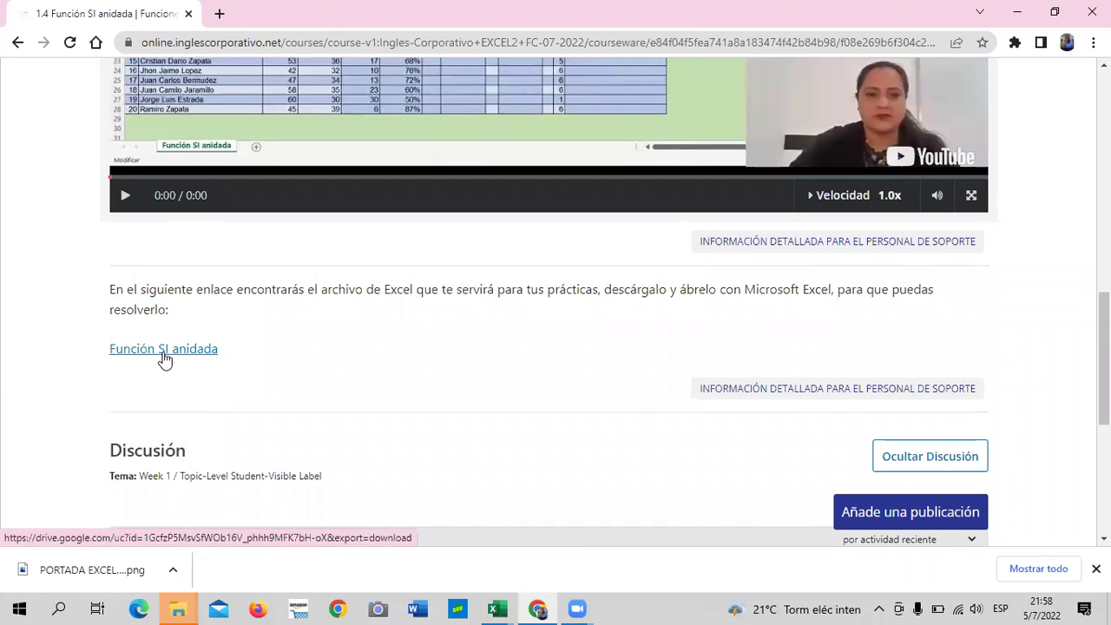
scroll(164, 360, down, 3)
scroll(163, 351, up, 3)
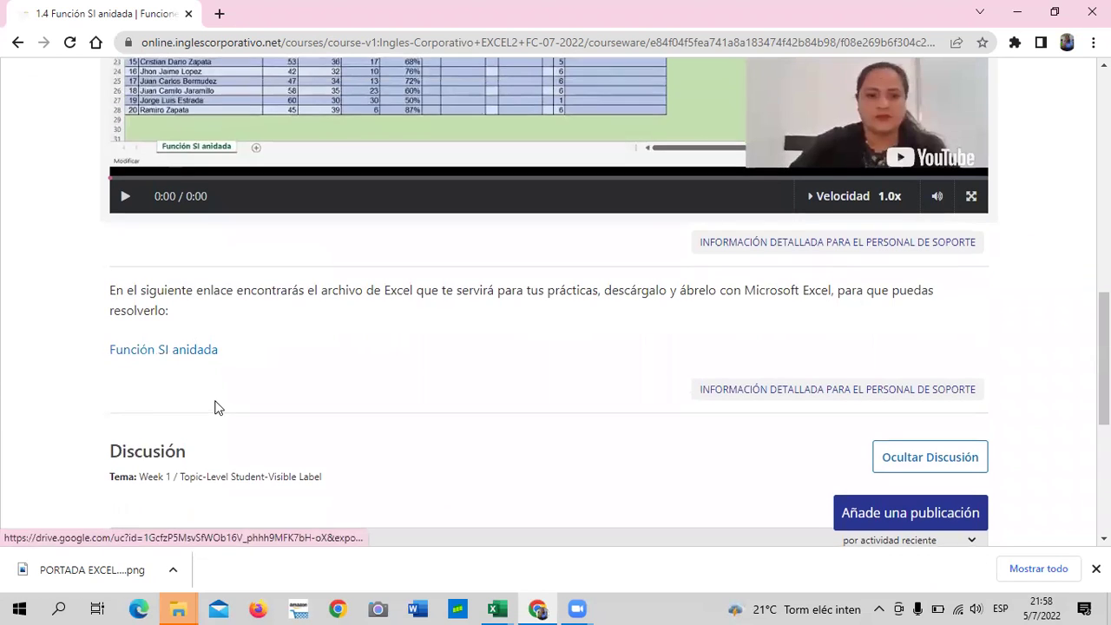
scroll(217, 407, up, 8)
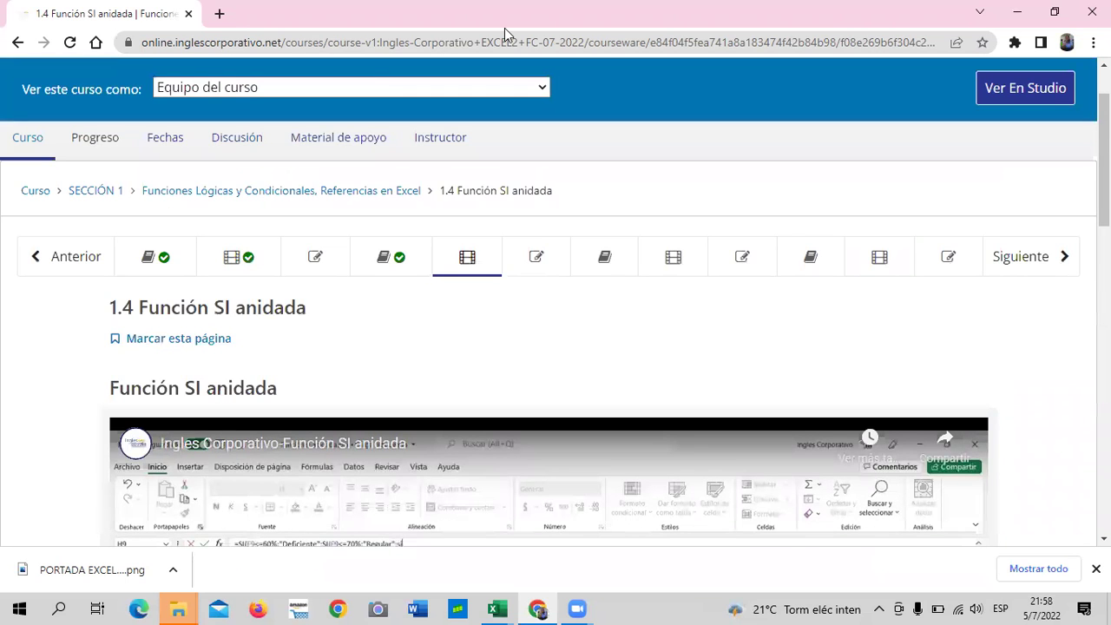